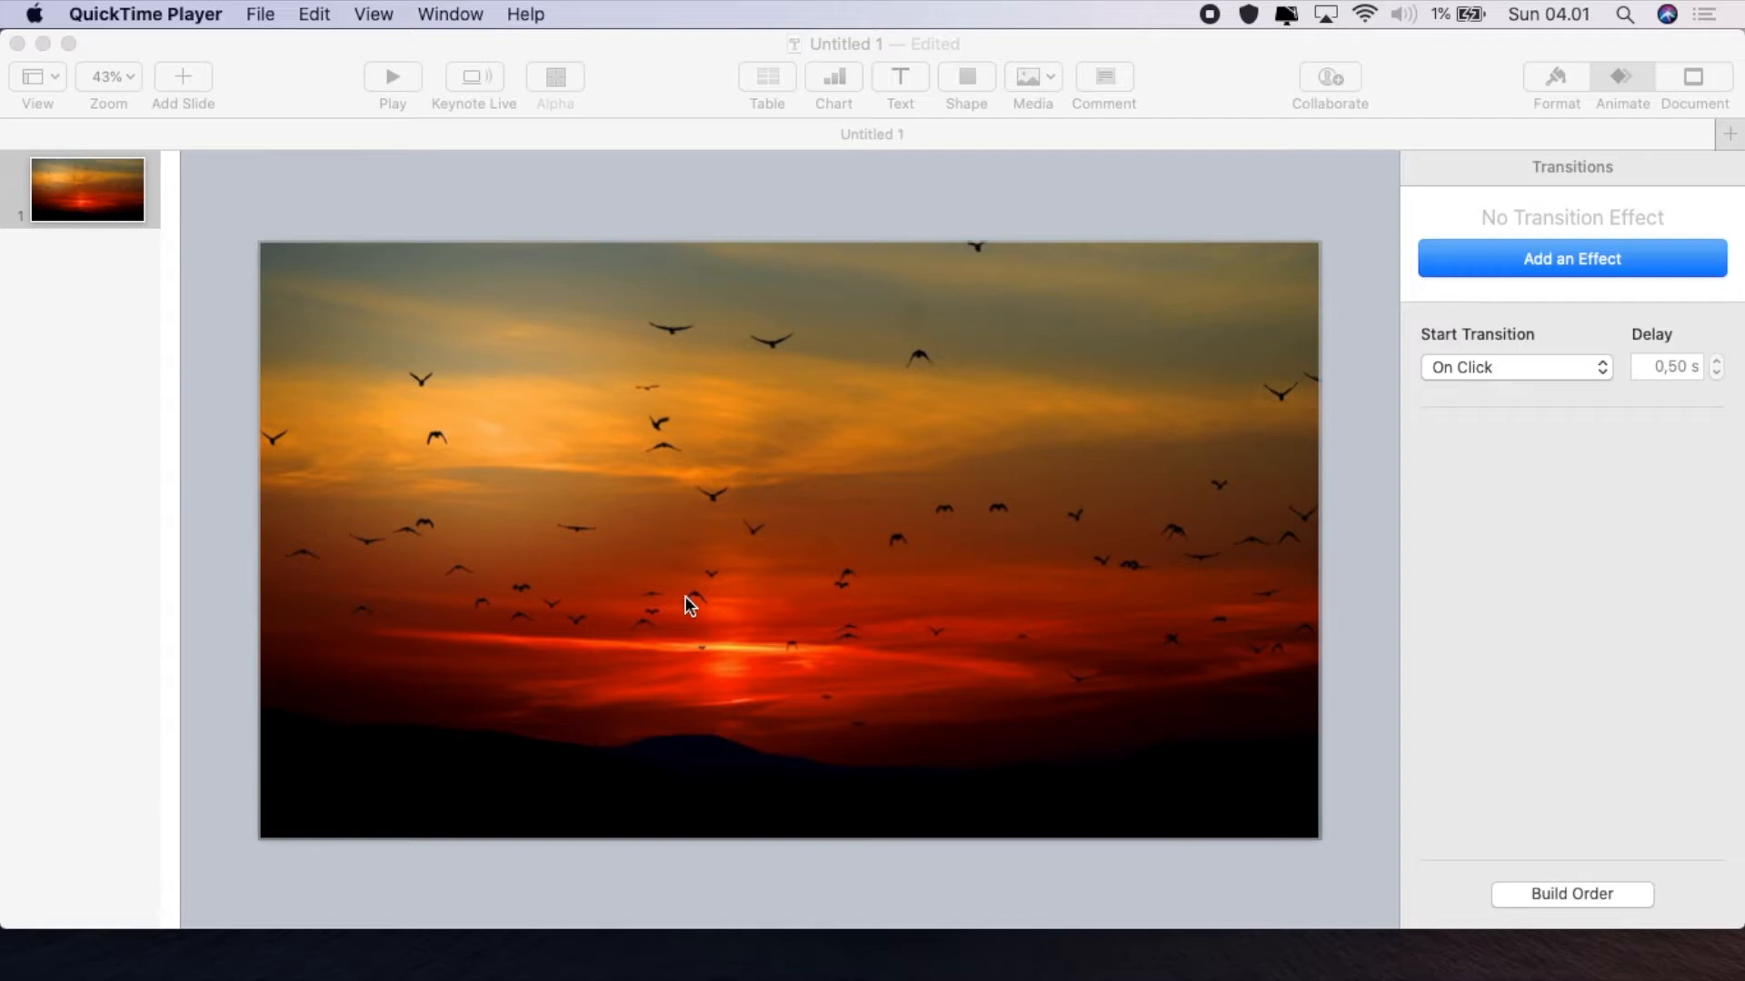
{"action": "left_click", "coordinate": [683, 595]}
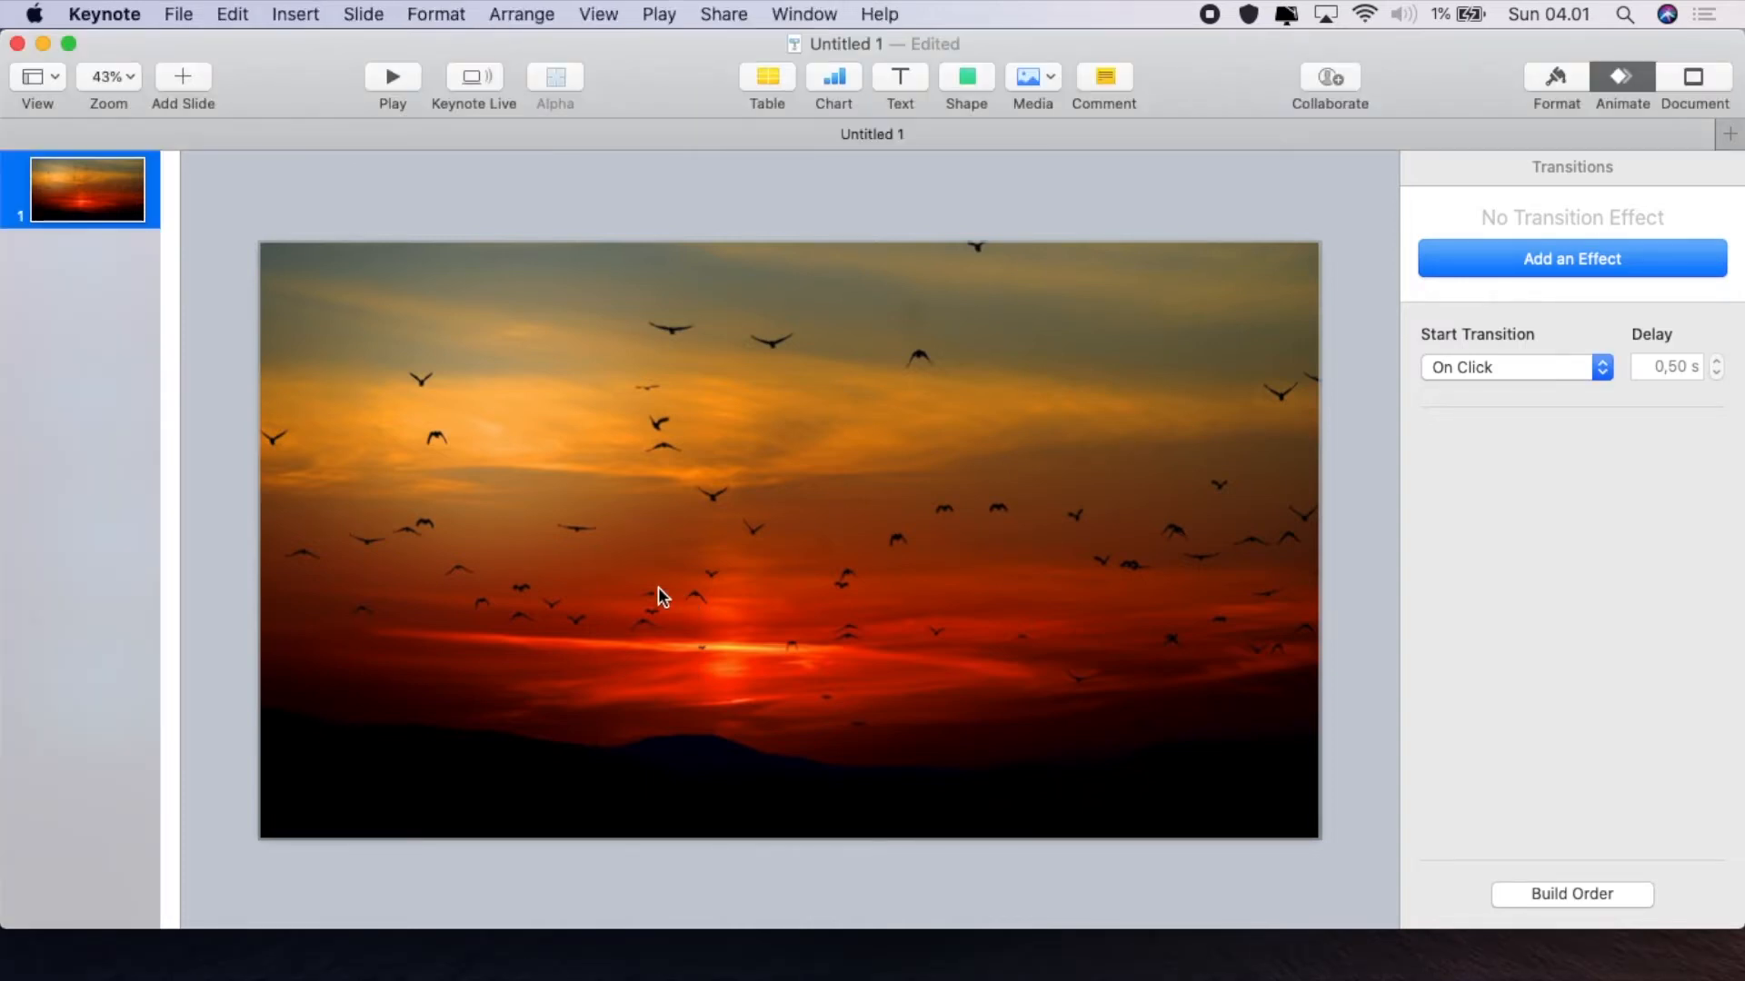
{"action": "left_click_drag", "start_coordinate": [658, 587], "coordinate": [761, 591]}
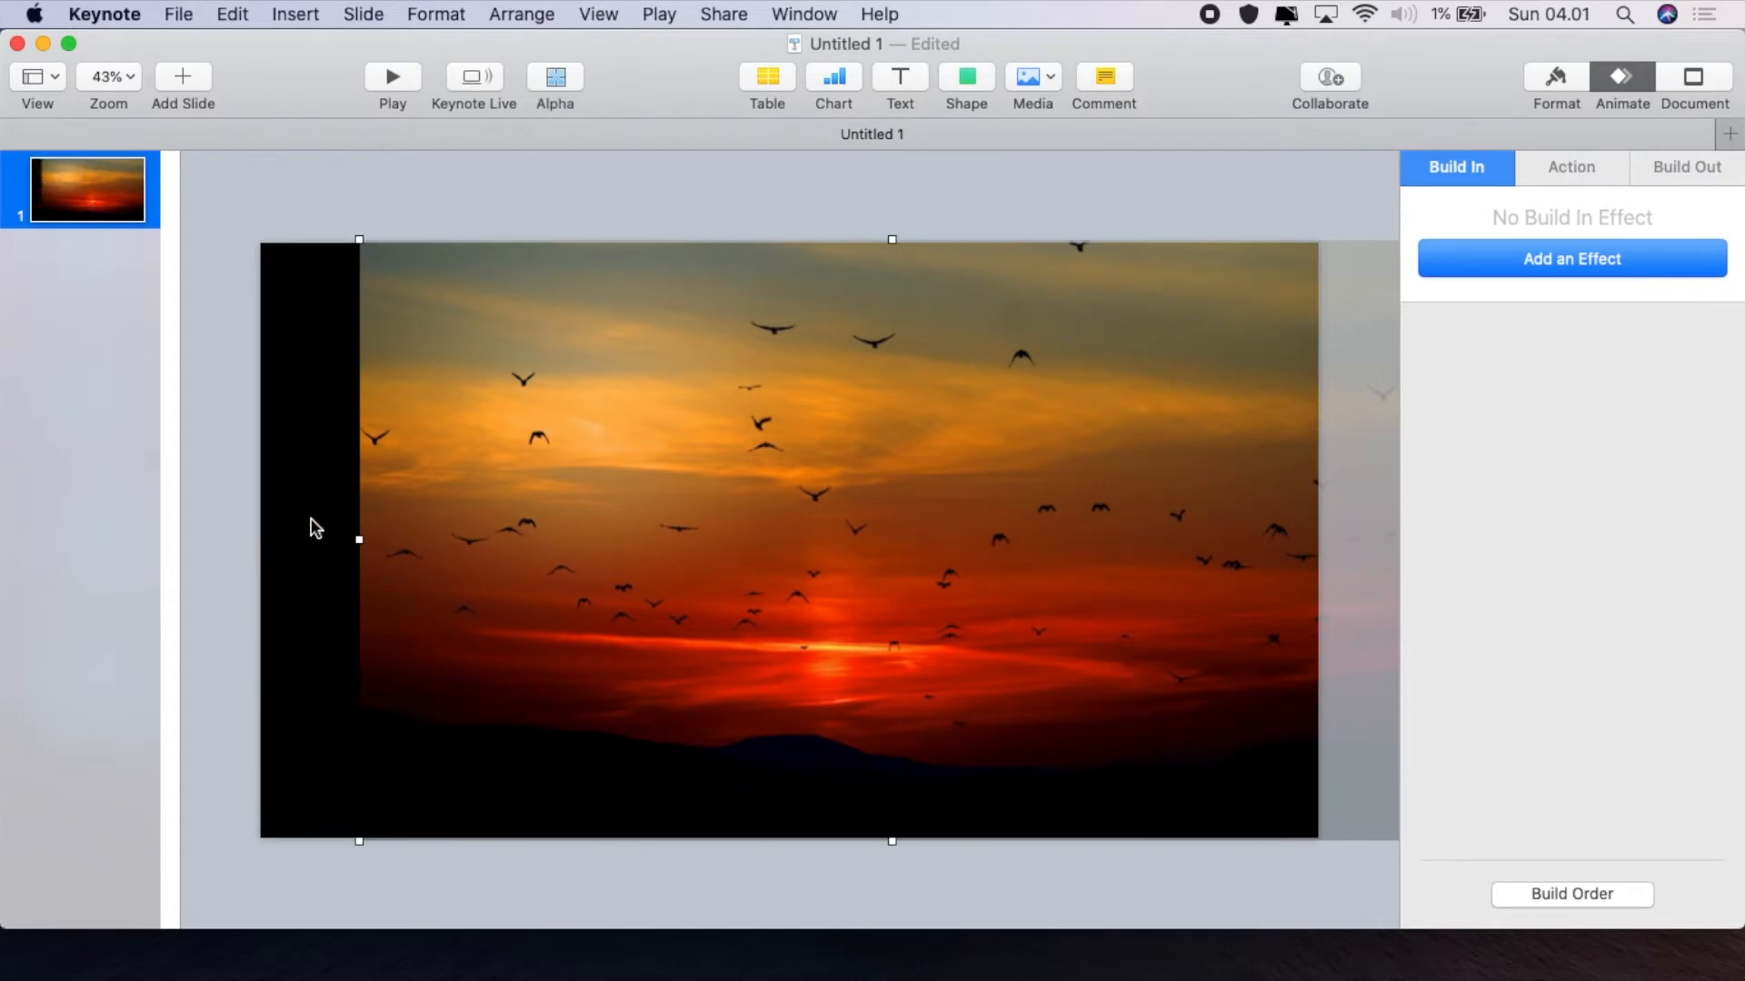
{"action": "left_click", "coordinate": [233, 15]}
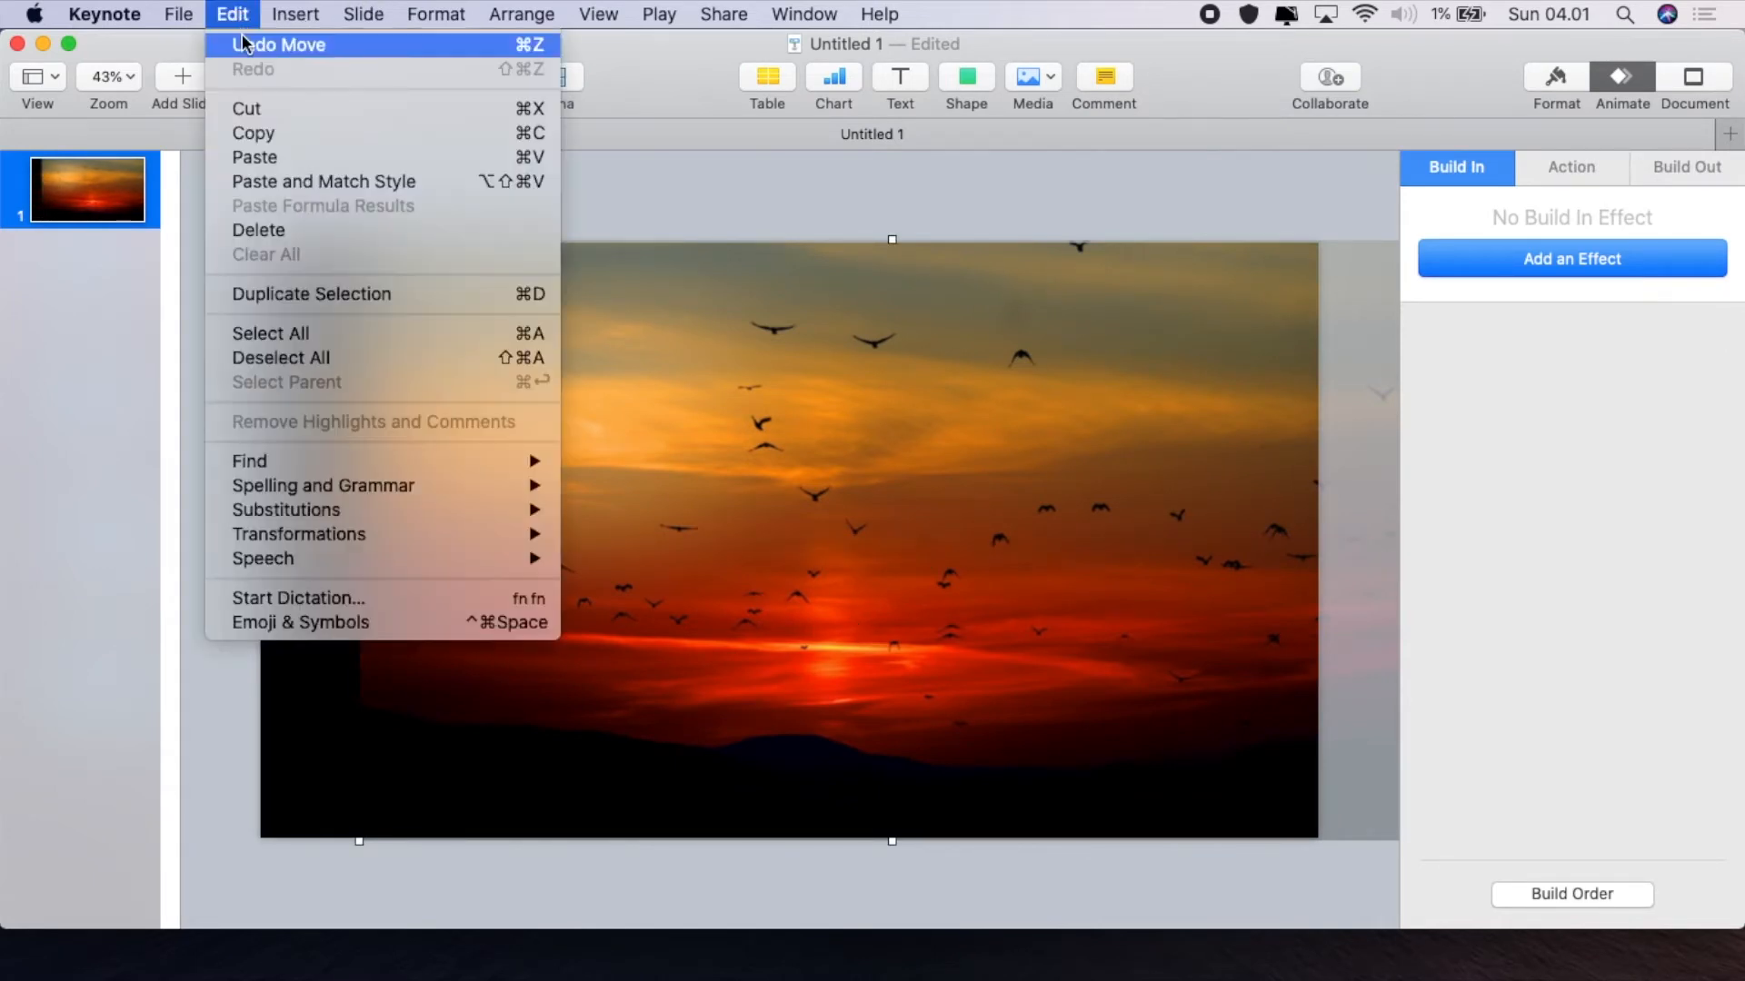
{"action": "left_click", "coordinate": [245, 47]}
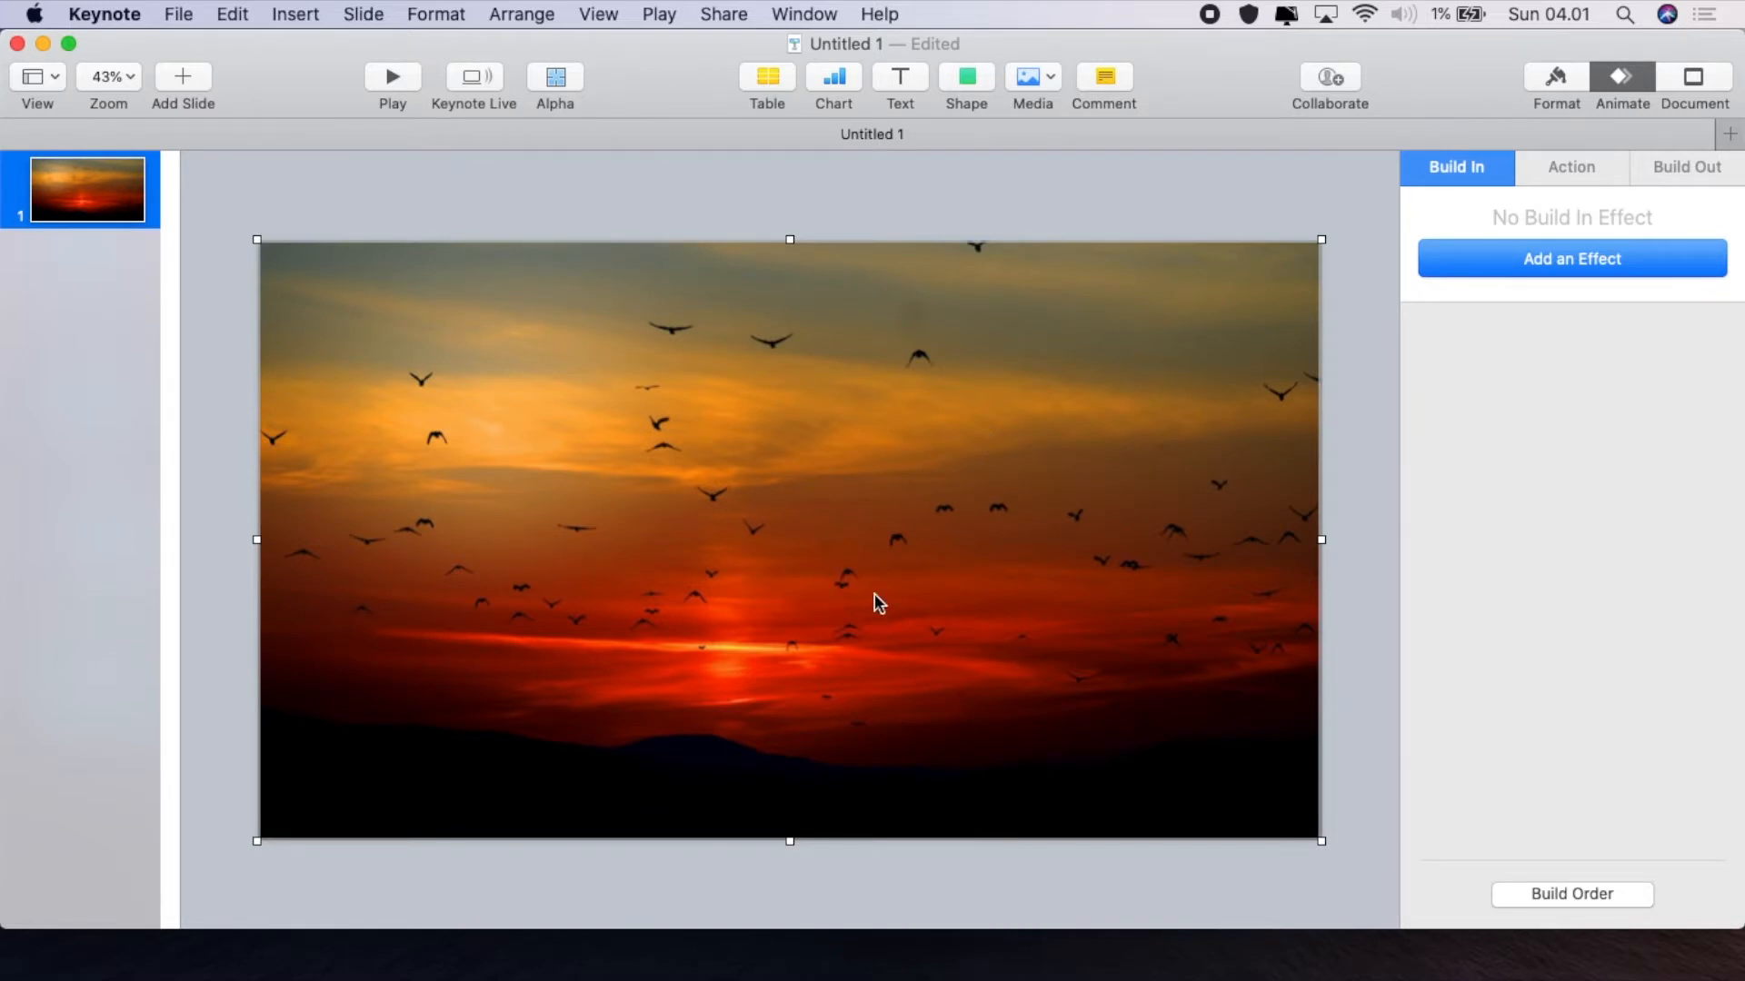
Duplicate the sunset image on the slide so the copy covers the original
{"action": "right_click", "coordinate": [825, 515]}
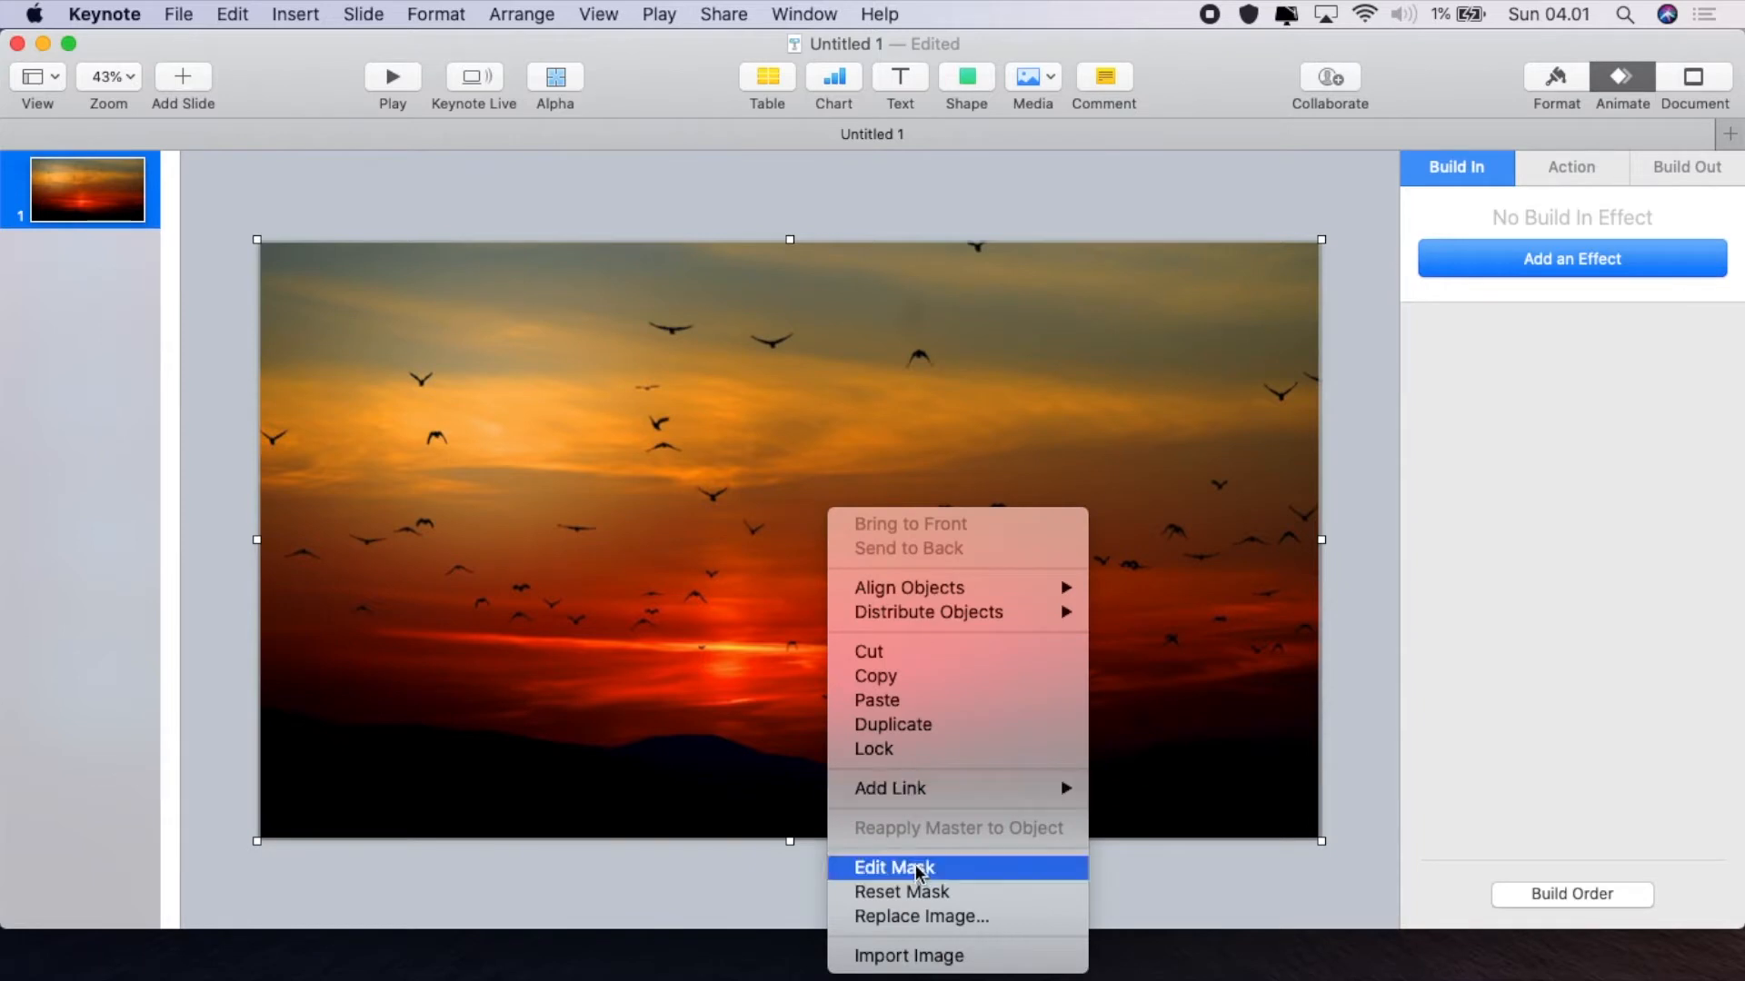
{"action": "left_click", "coordinate": [914, 725]}
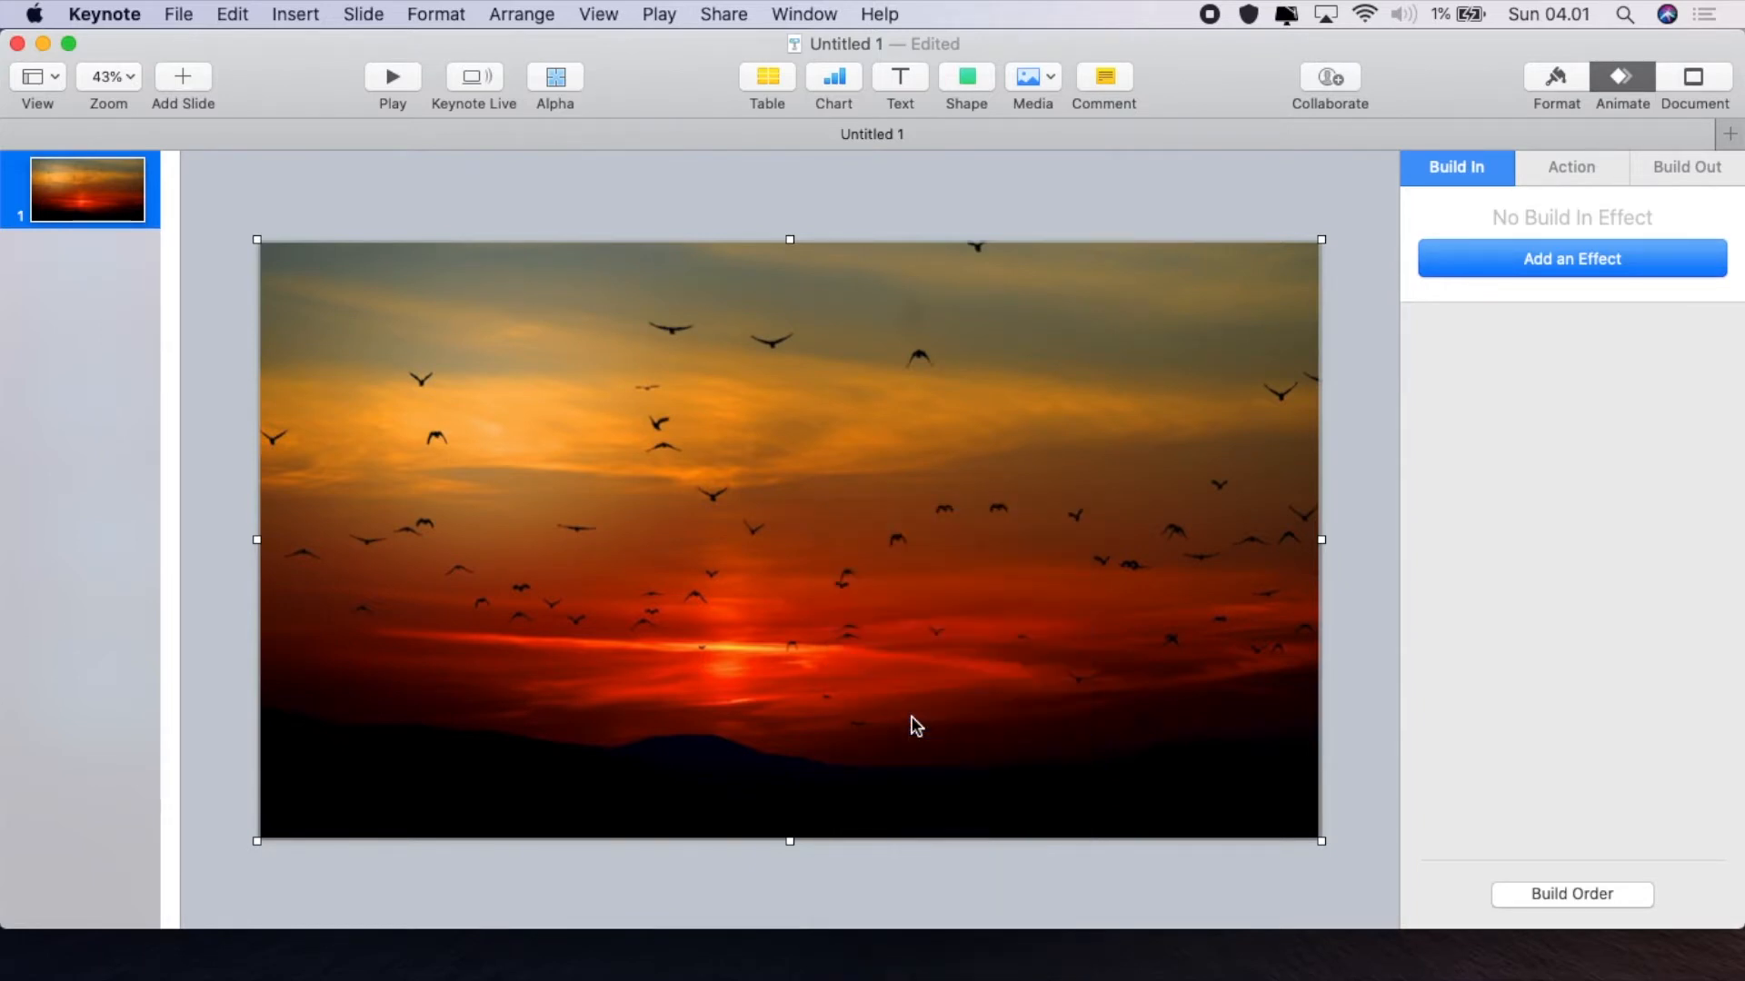
Insert a square shape just beyond the slide's centre and stretch it into a tall upright rectangle over the sunset
{"action": "left_click", "coordinate": [953, 80]}
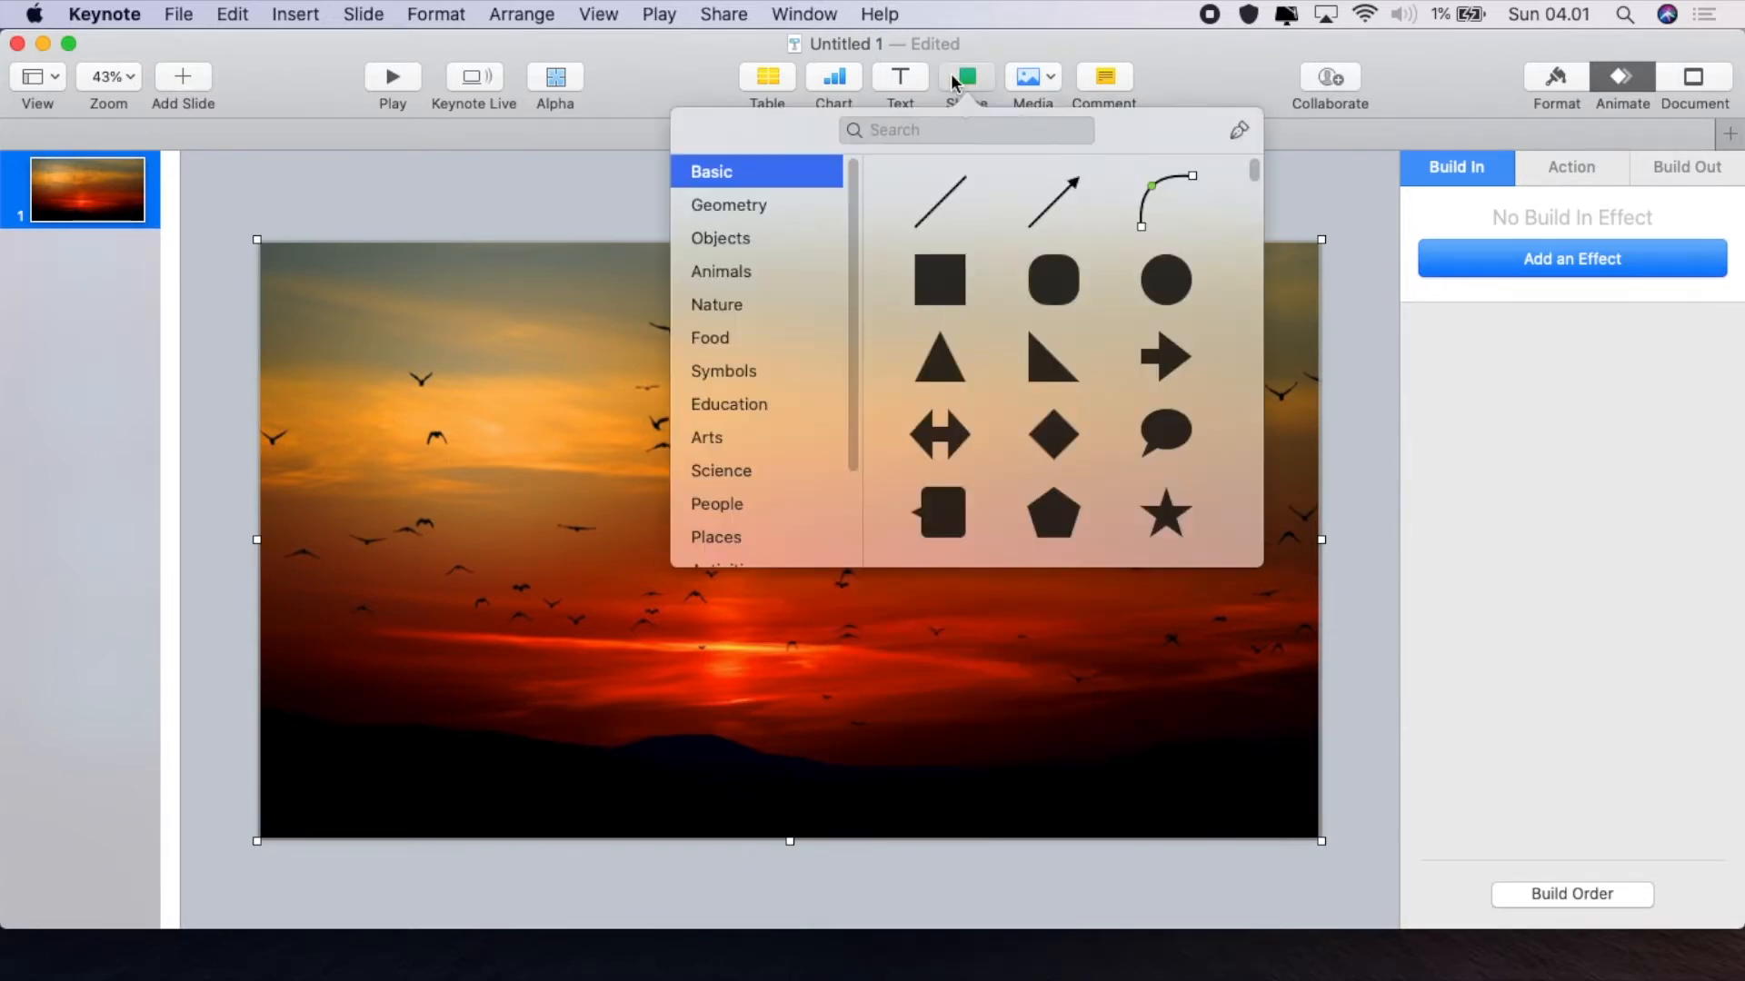
{"action": "left_click", "coordinate": [941, 271]}
{"action": "left_click_drag", "start_coordinate": [803, 545], "coordinate": [865, 420]}
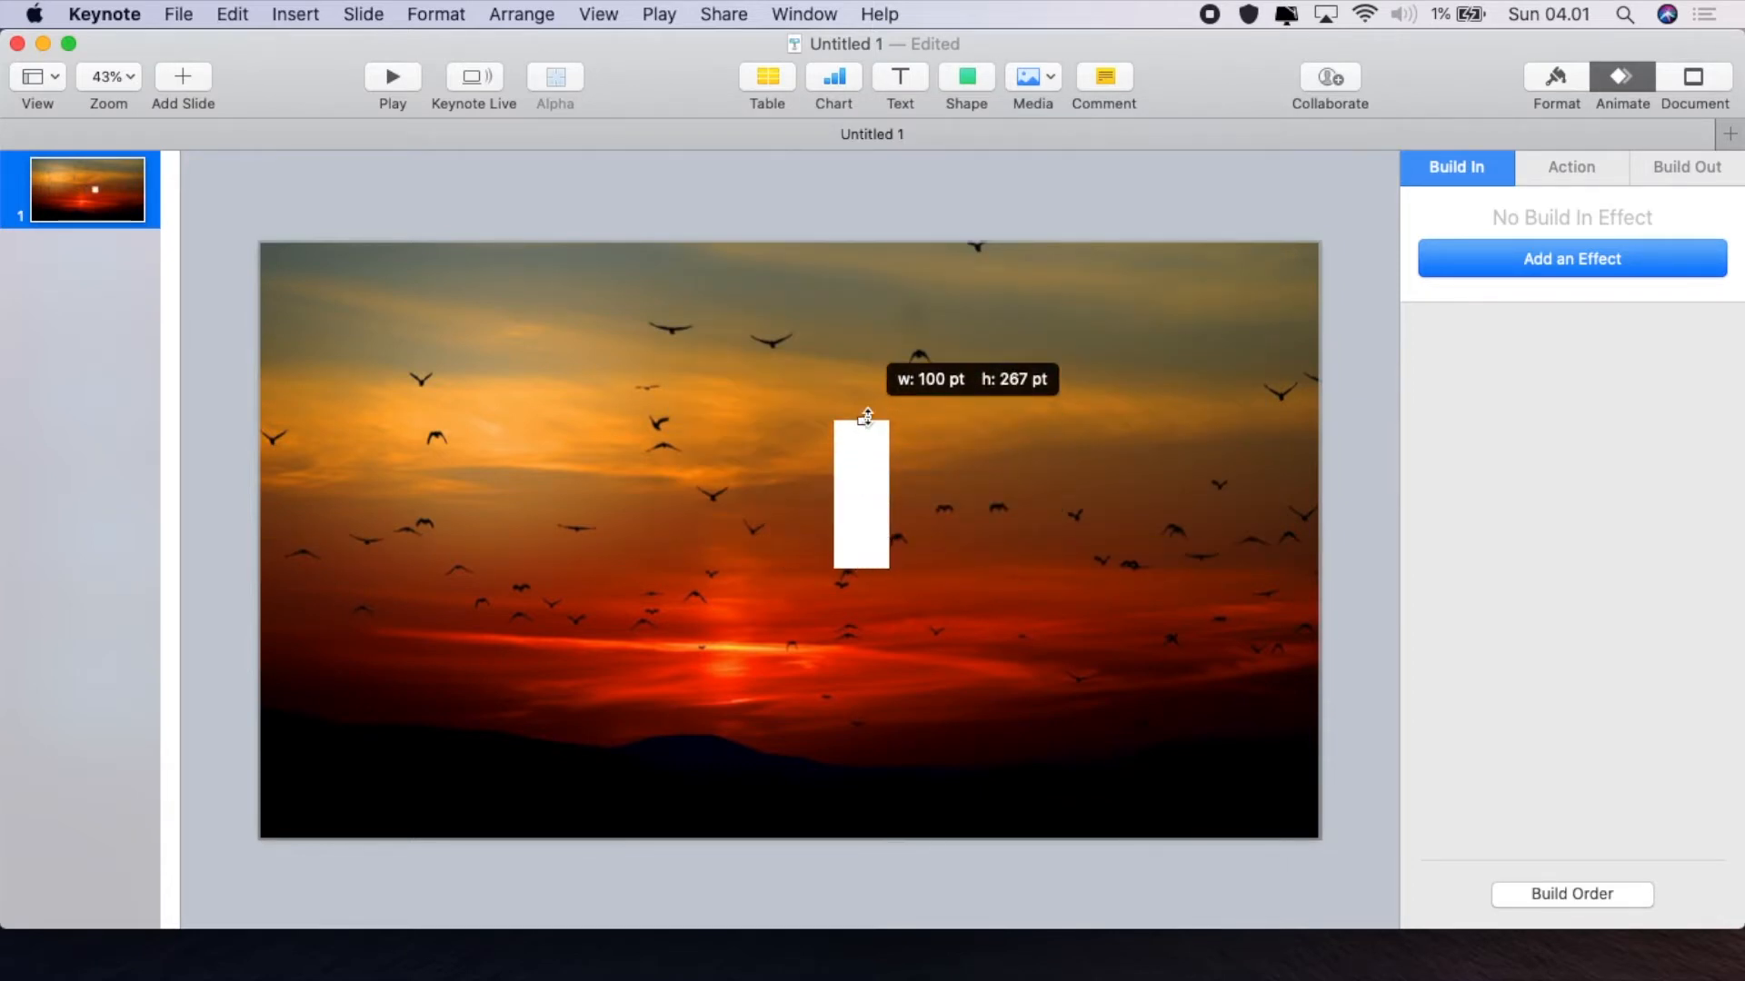
{"action": "left_click_drag", "start_coordinate": [860, 566], "coordinate": [860, 718]}
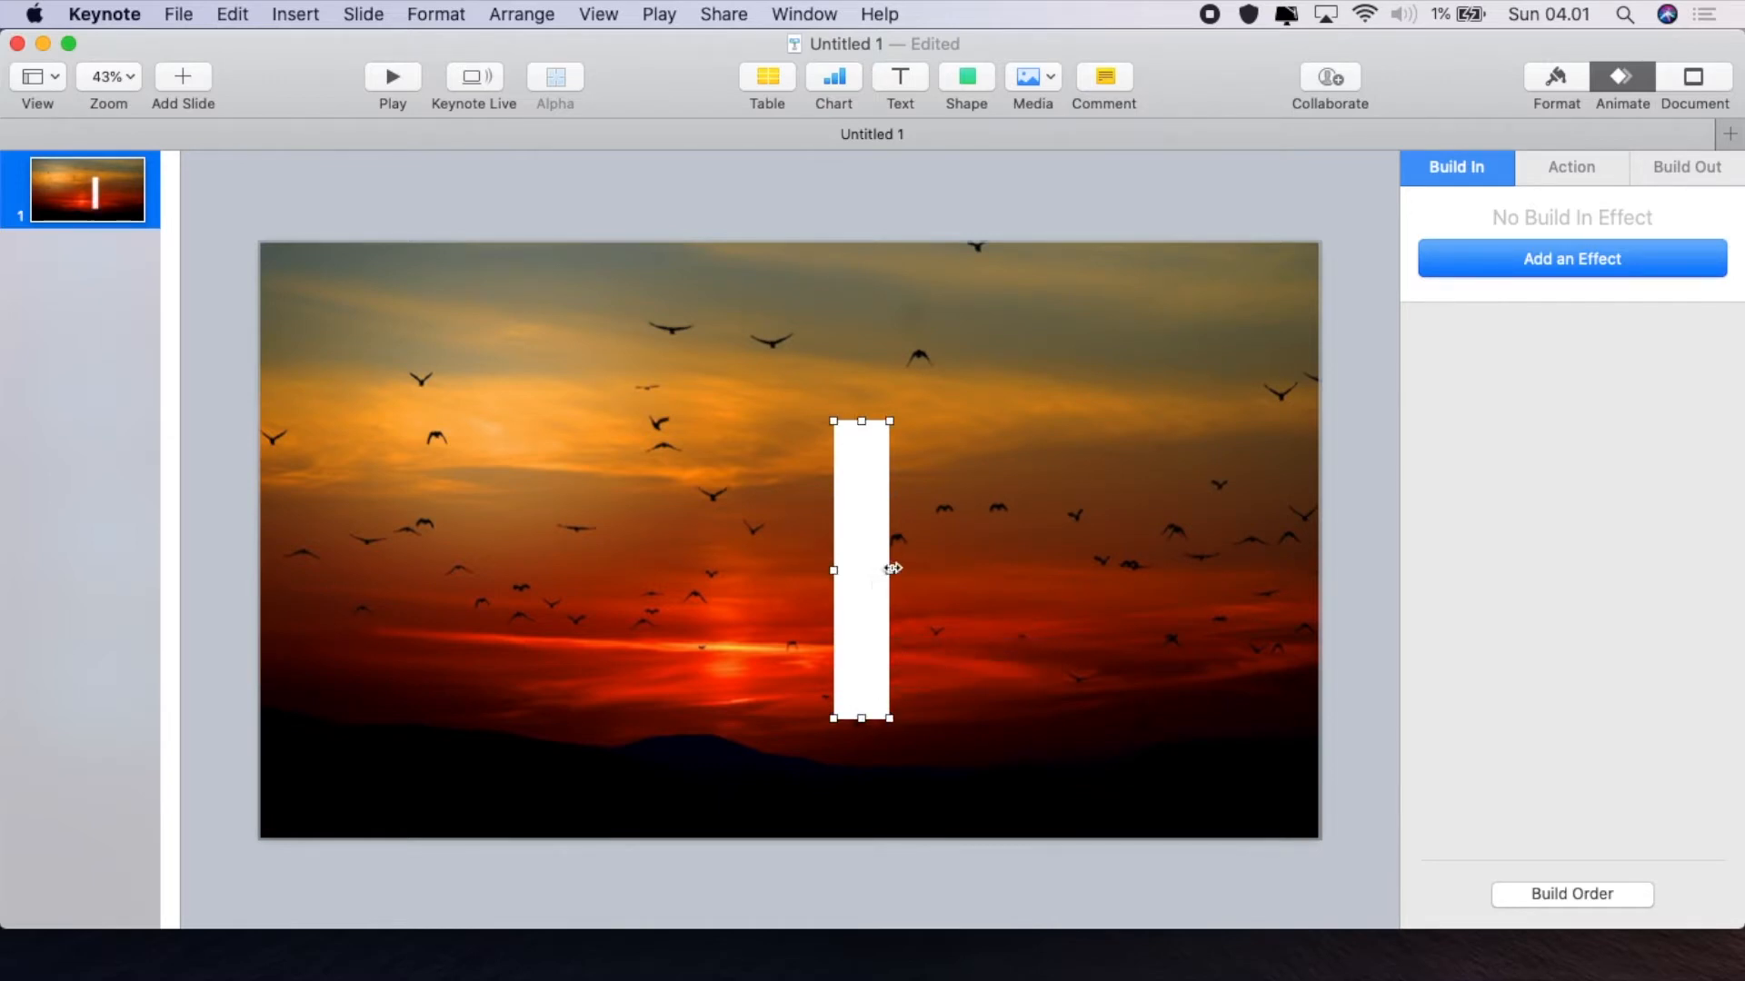
{"action": "left_click_drag", "start_coordinate": [889, 570], "coordinate": [962, 570]}
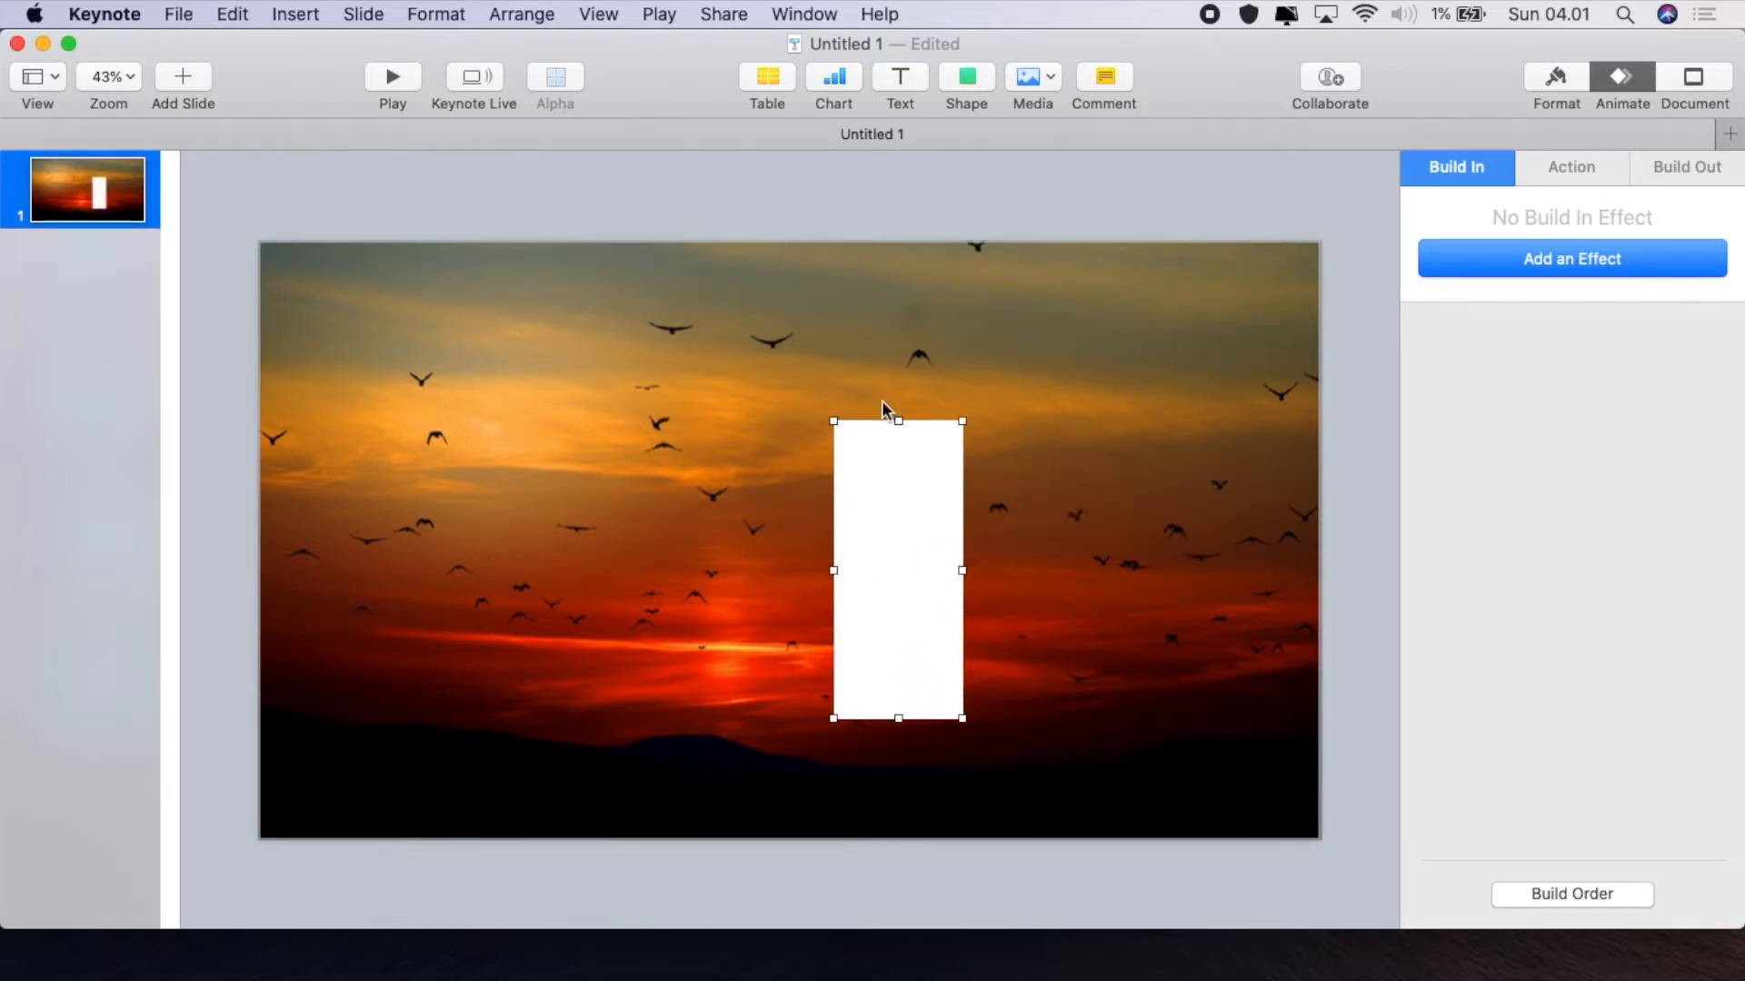
{"action": "left_click_drag", "start_coordinate": [898, 421], "coordinate": [898, 409]}
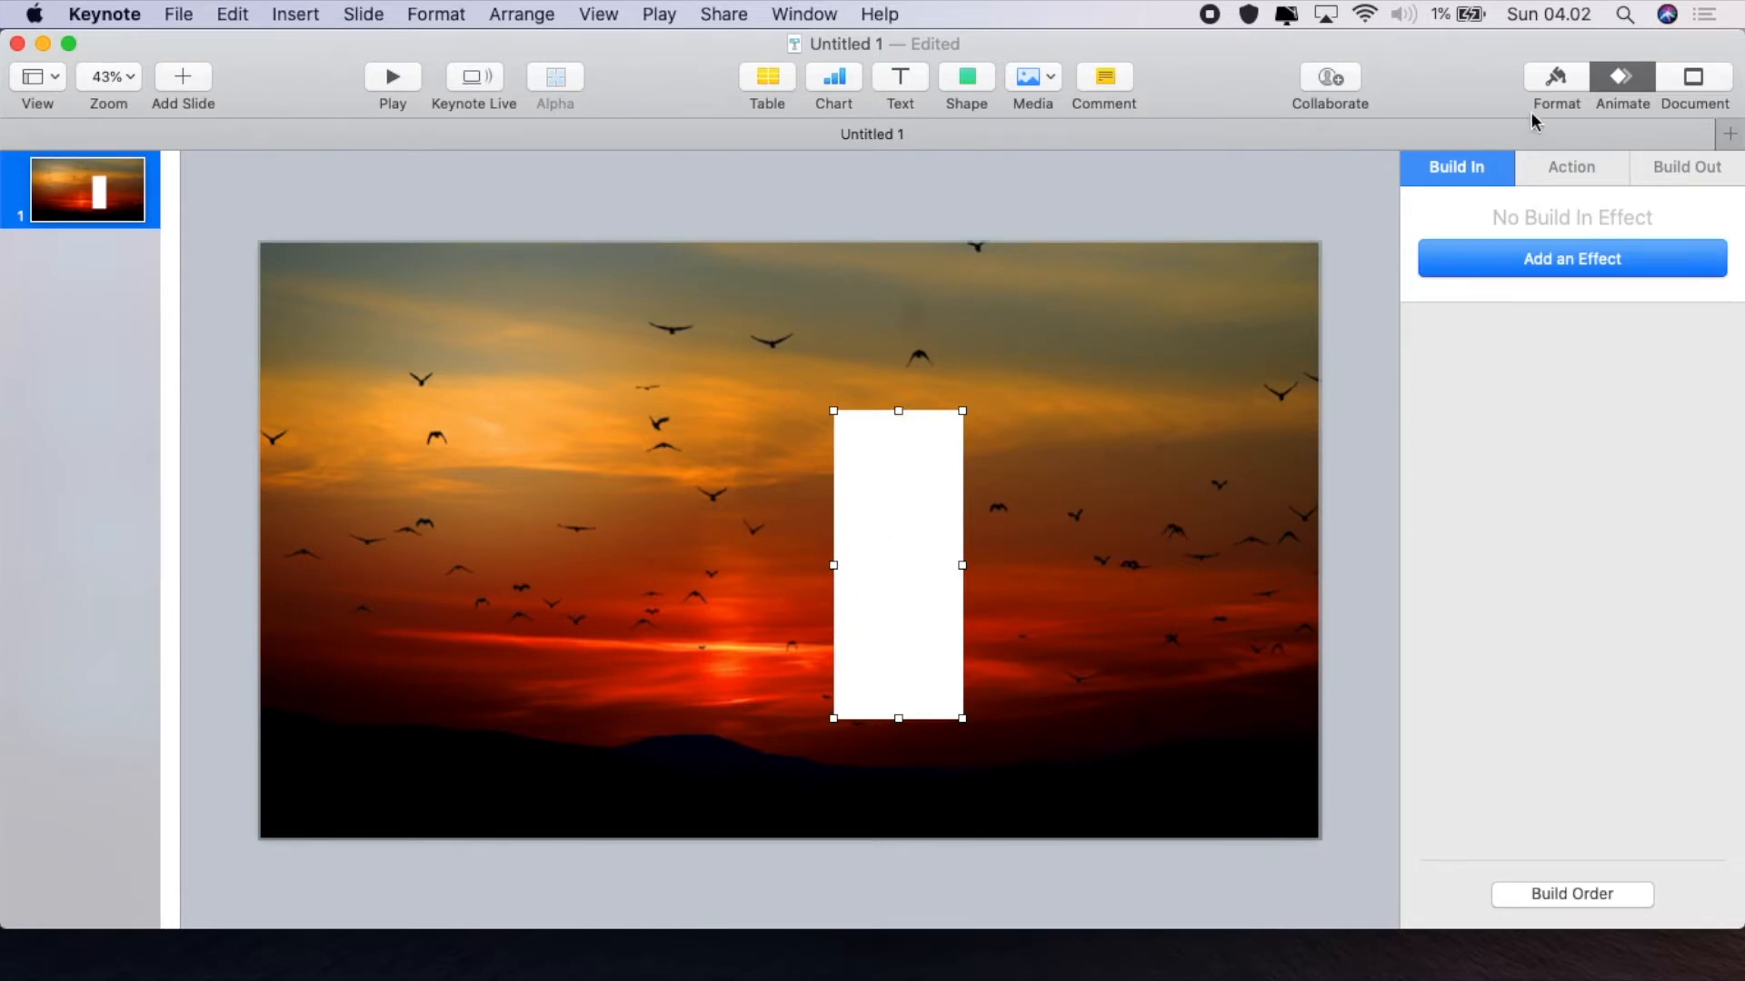
Set the tall rectangle's fill to No Fill
{"action": "left_click", "coordinate": [1536, 78]}
{"action": "left_click", "coordinate": [1501, 490]}
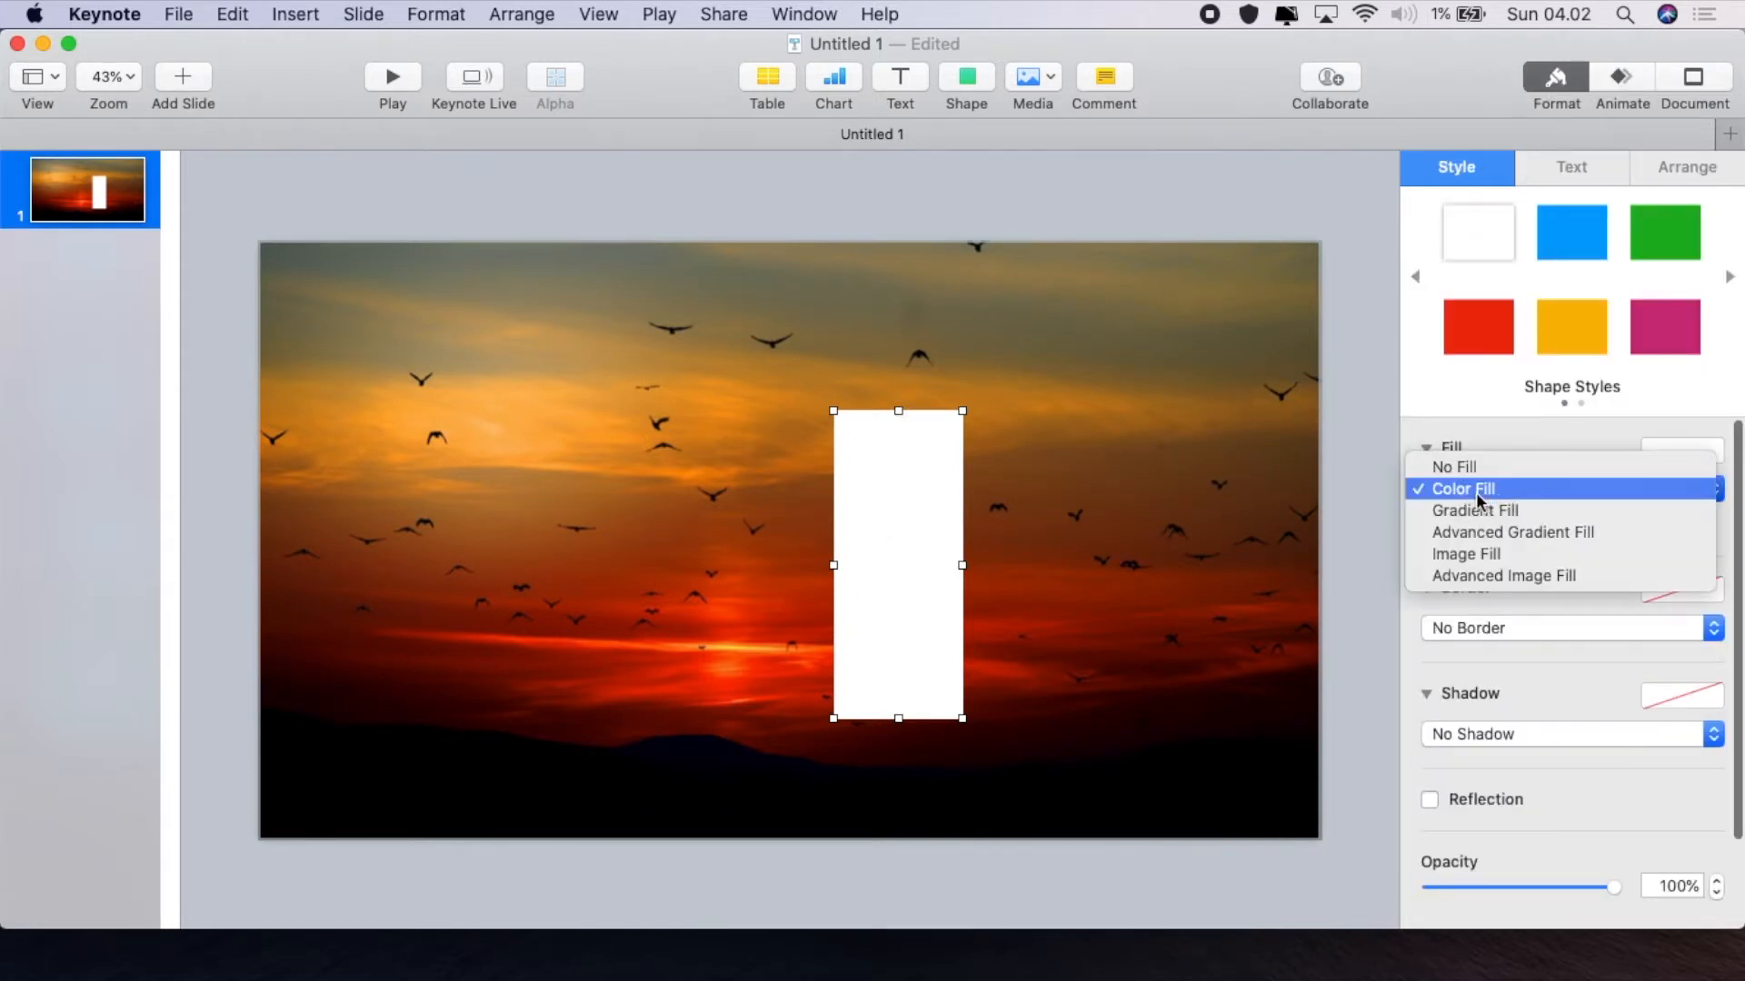
{"action": "left_click", "coordinate": [1472, 465]}
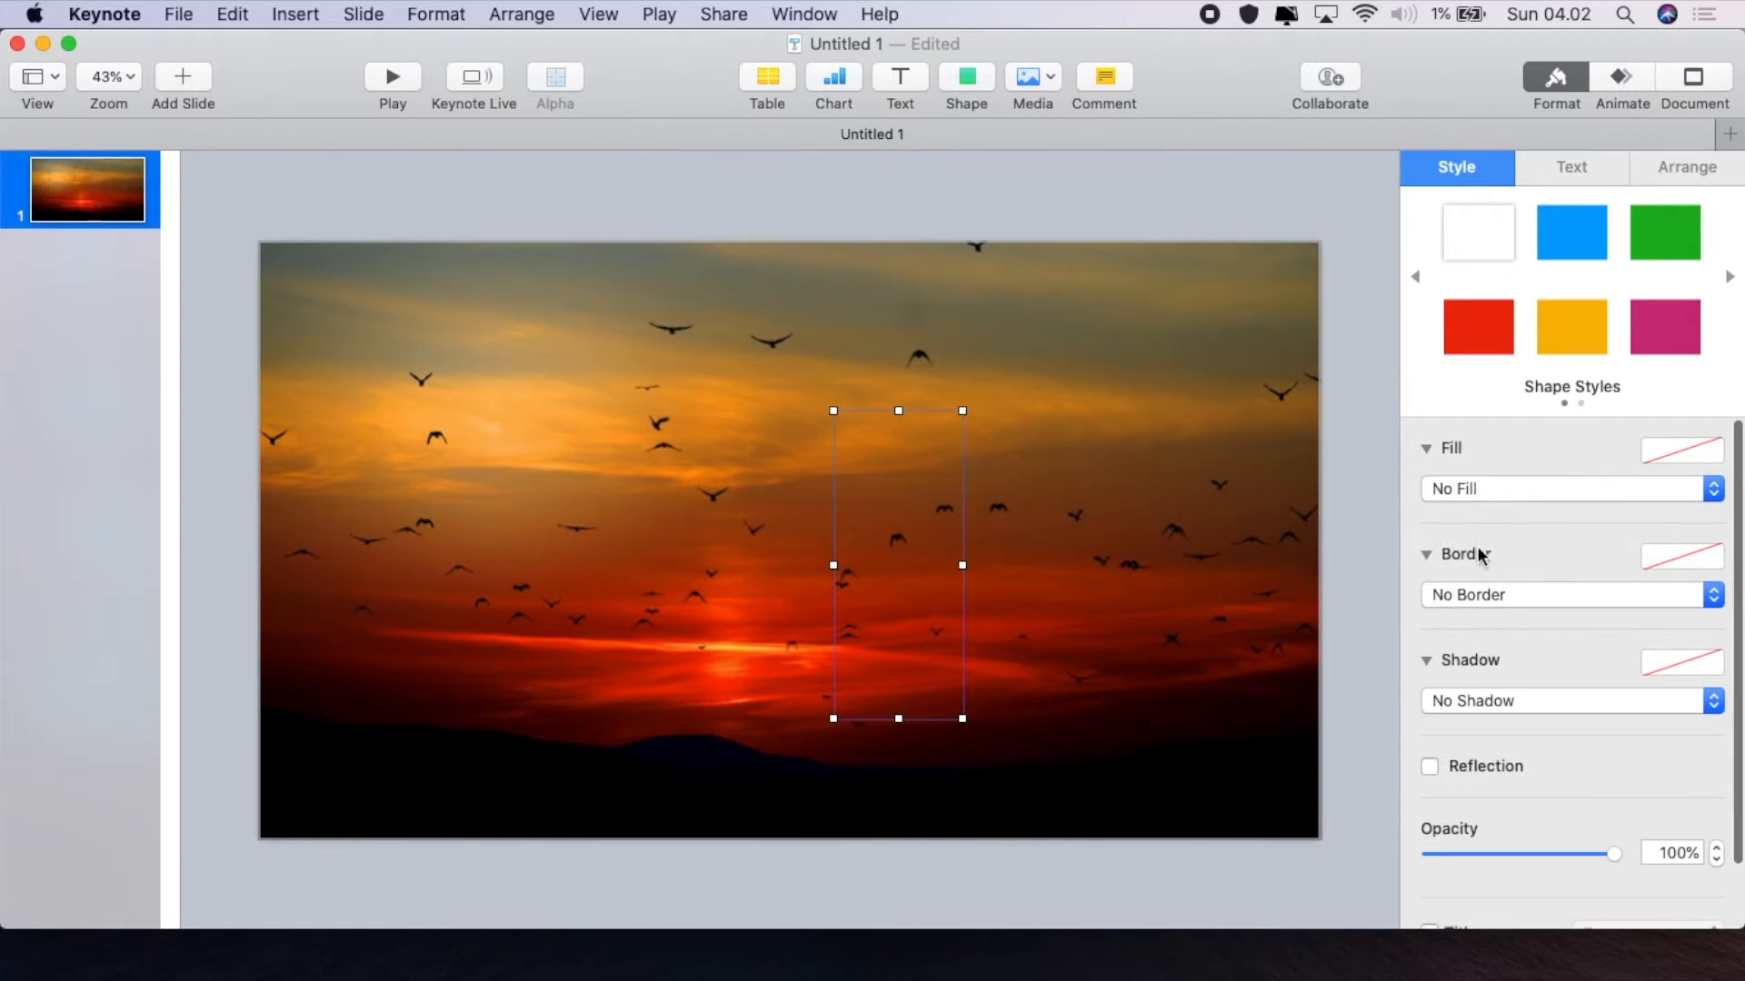
Give the rectangle a Line border in the white Snow colour with a width of 10 pt
{"action": "left_click", "coordinate": [1468, 592]}
{"action": "left_click", "coordinate": [1463, 617]}
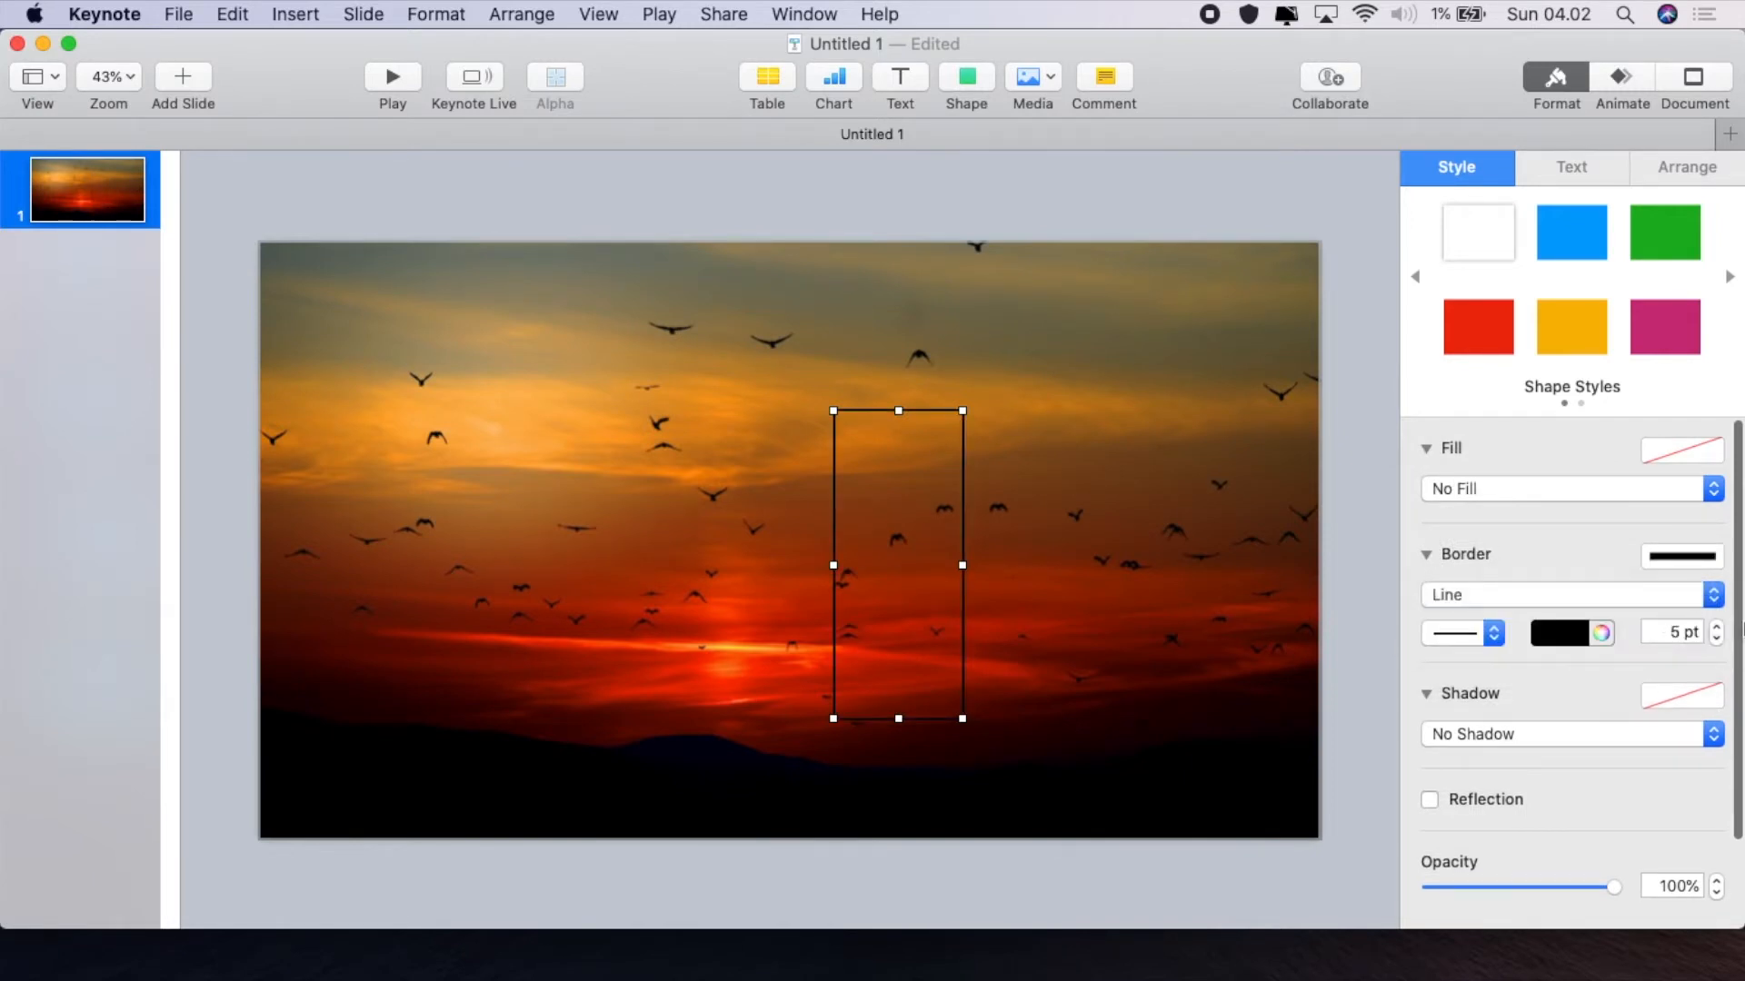
{"action": "left_click", "coordinate": [1600, 633]}
{"action": "left_click", "coordinate": [949, 188]}
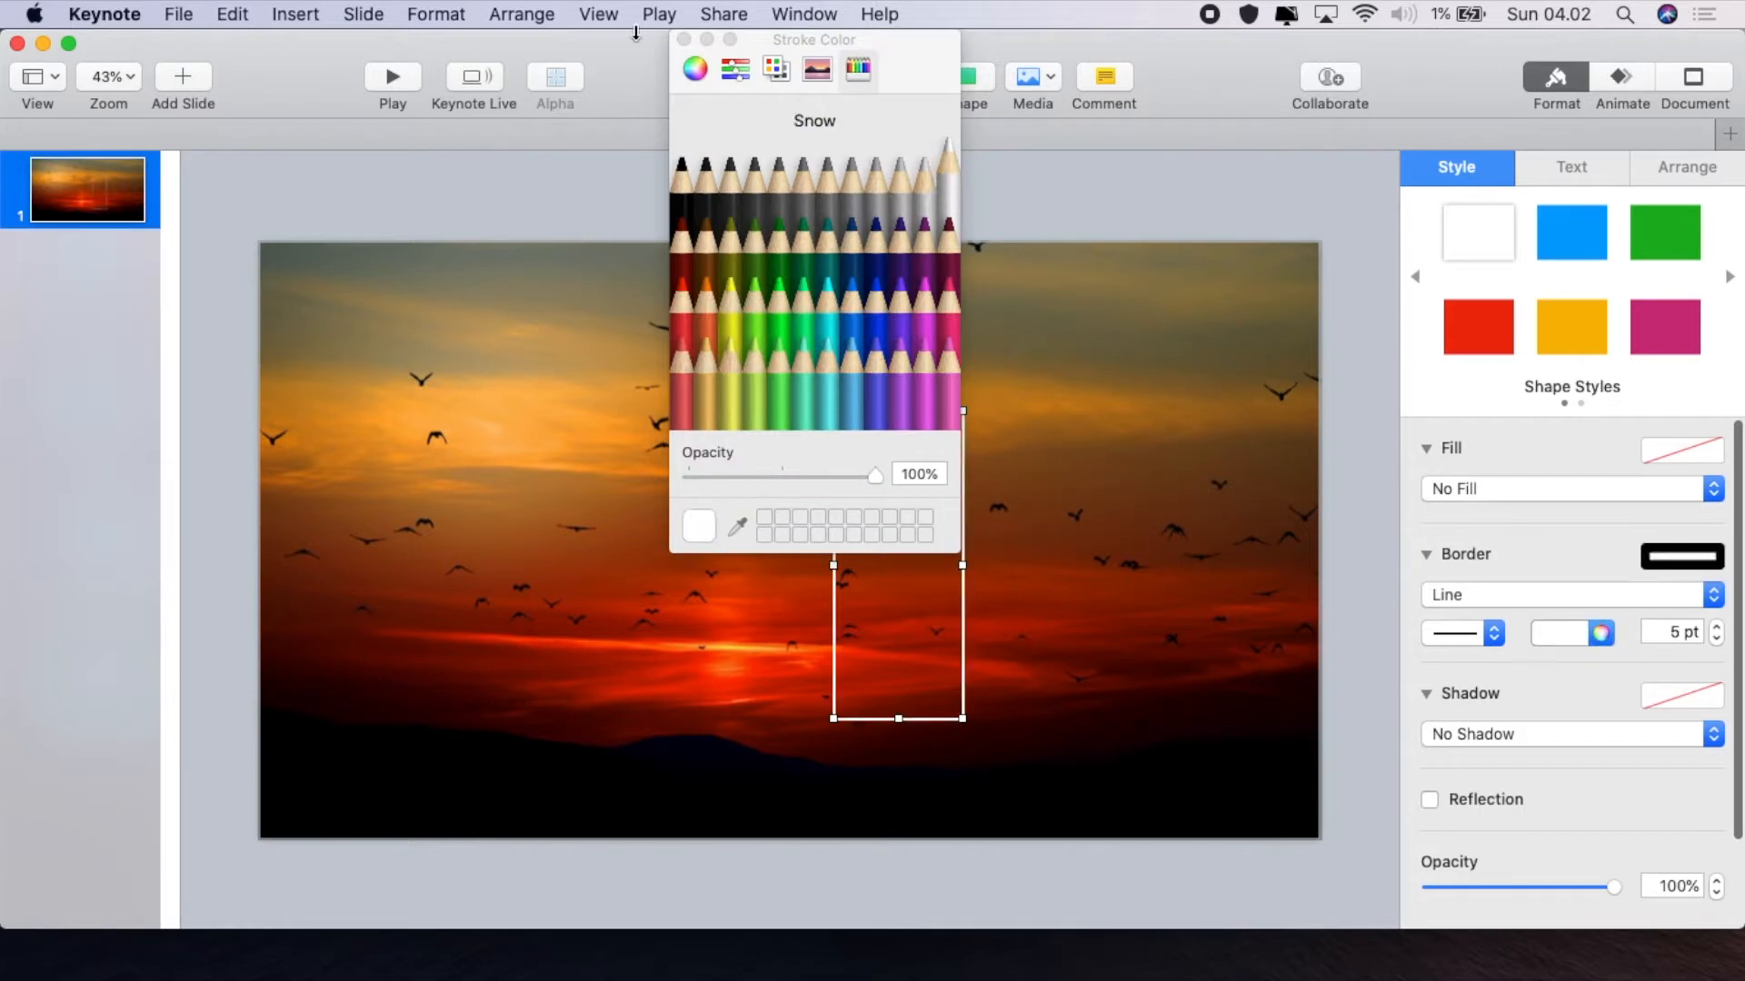
{"action": "left_click", "coordinate": [683, 39]}
{"action": "left_click", "coordinate": [1715, 626]}
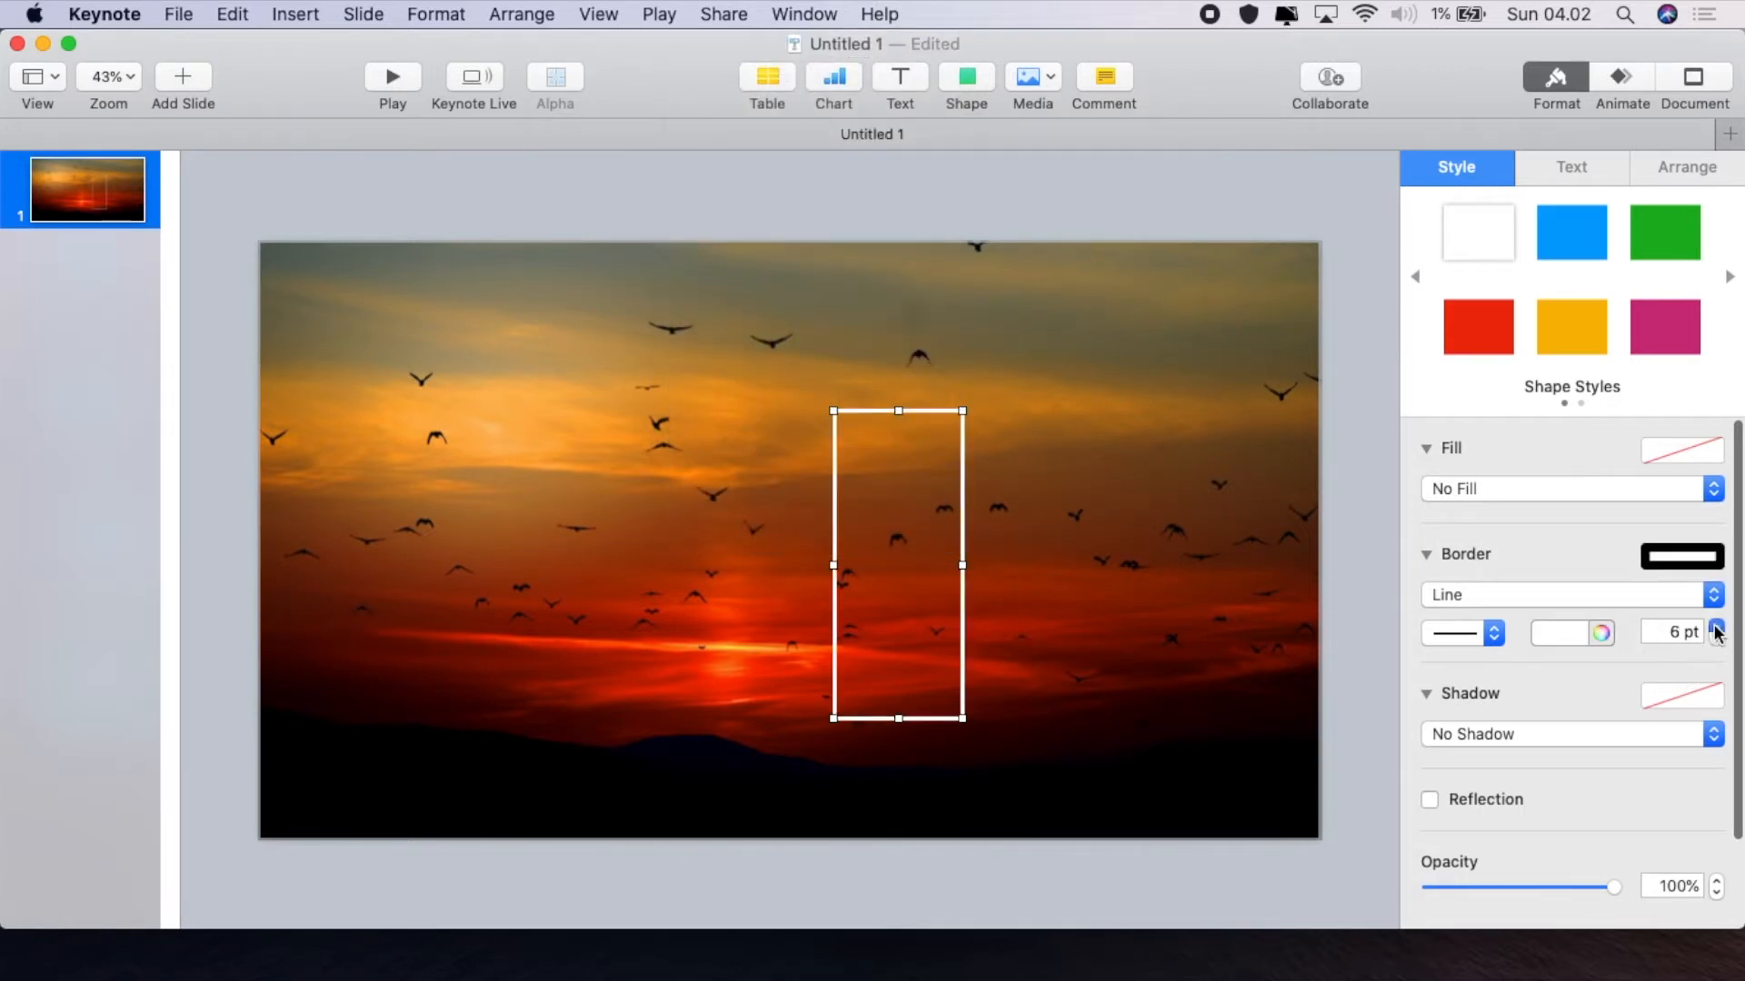
{"action": "left_click", "coordinate": [1715, 626]}
{"action": "left_click", "coordinate": [1716, 626]}
{"action": "left_click", "coordinate": [1715, 626]}
{"action": "left_click", "coordinate": [1715, 626]}
Apply a Drop Shadow to the rectangle with a 4 pt blur and a 10 pt offset
{"action": "left_click", "coordinate": [1479, 736]}
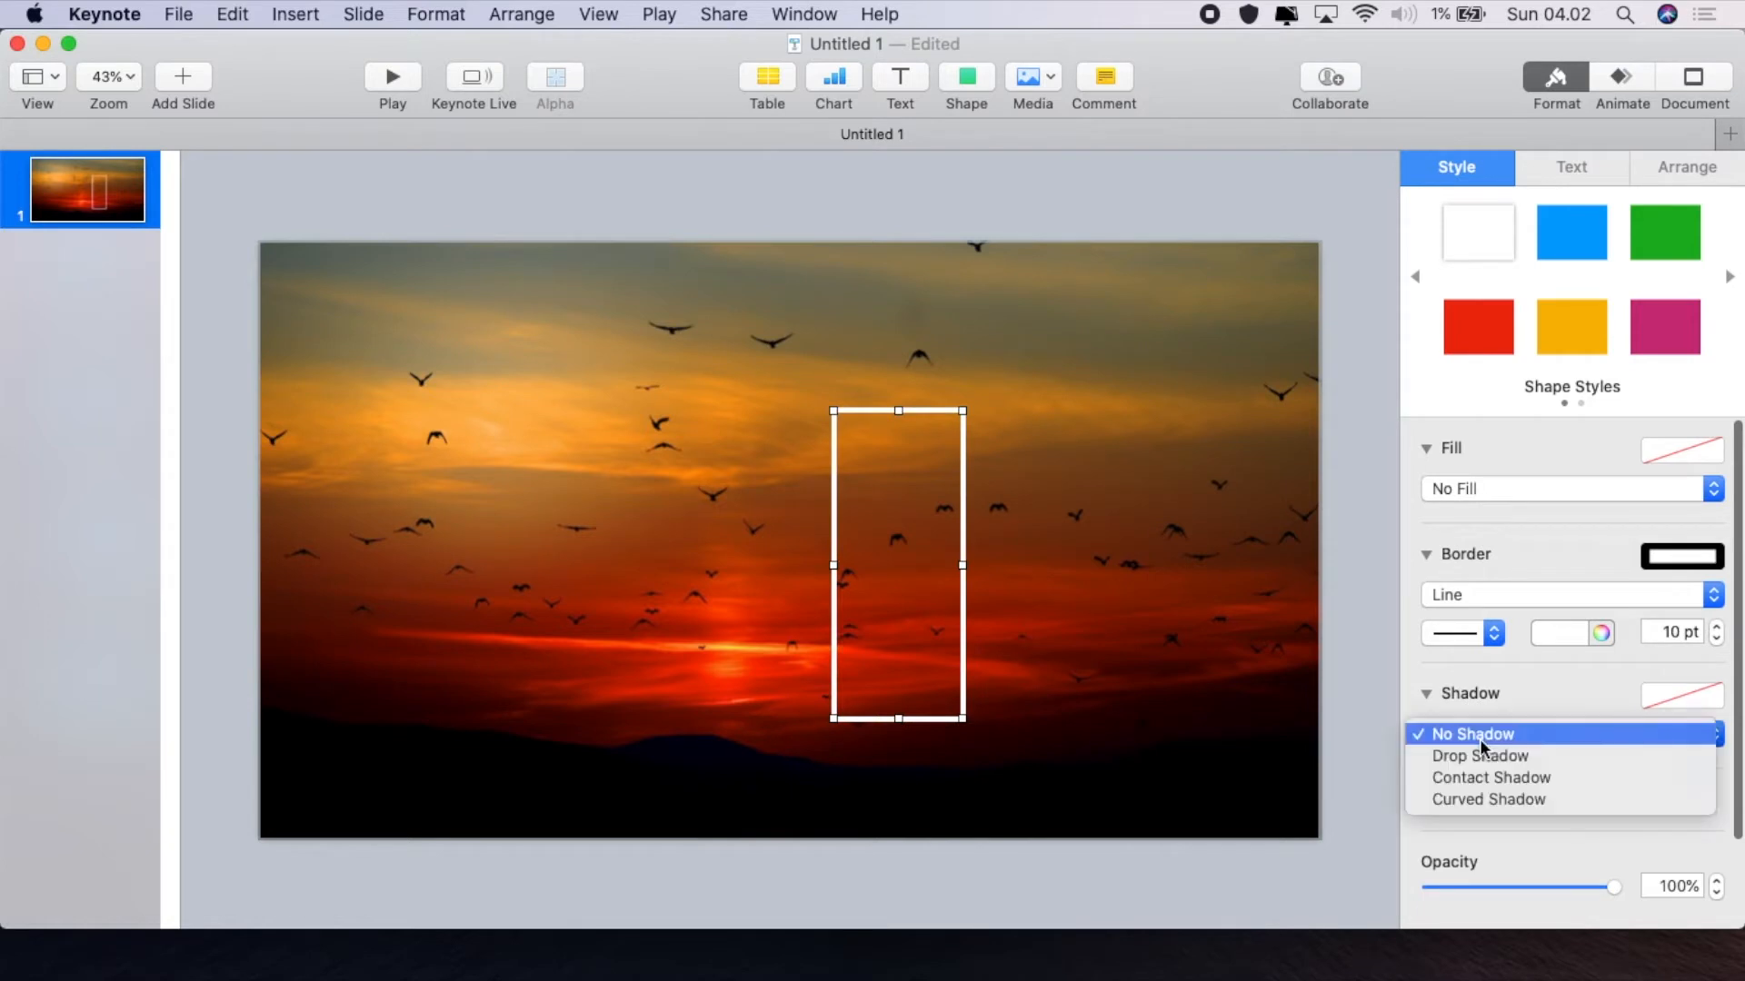
{"action": "left_click", "coordinate": [1479, 756]}
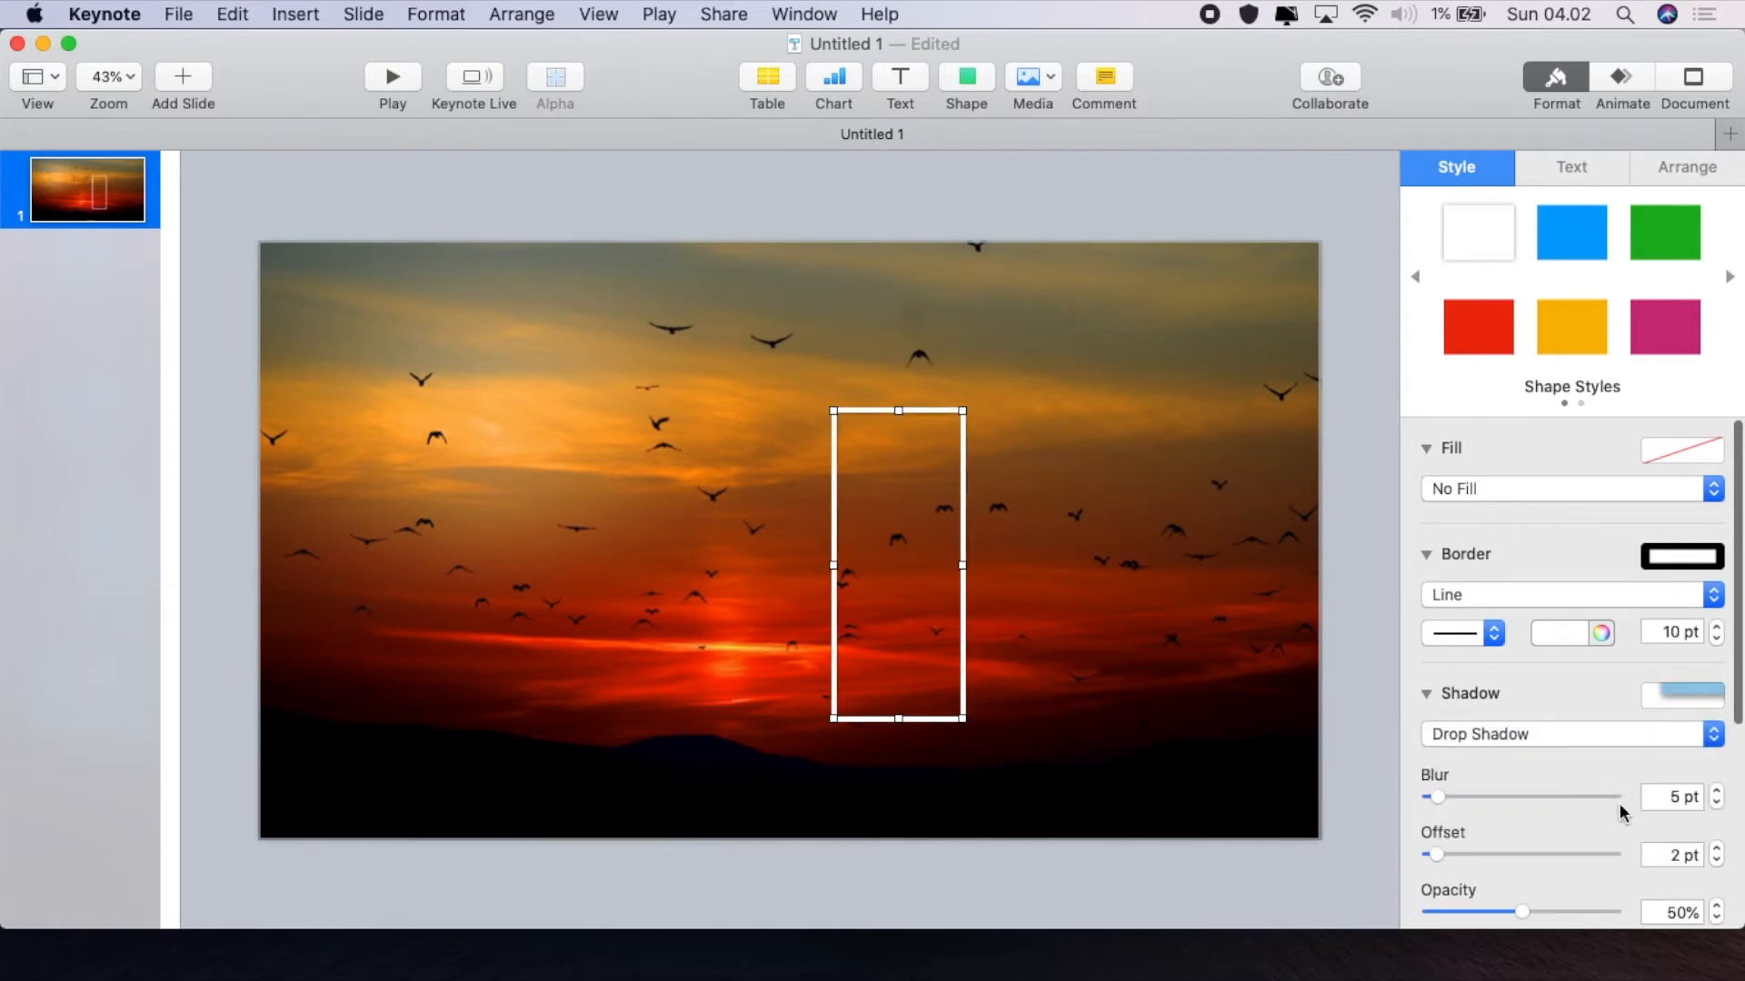
{"action": "left_click", "coordinate": [1715, 803]}
{"action": "left_click", "coordinate": [1716, 848]}
{"action": "left_click", "coordinate": [1715, 849]}
{"action": "left_click", "coordinate": [1715, 849]}
{"action": "left_click", "coordinate": [1716, 849]}
{"action": "left_click", "coordinate": [1716, 849]}
{"action": "left_click", "coordinate": [1716, 849]}
{"action": "left_click", "coordinate": [1715, 848]}
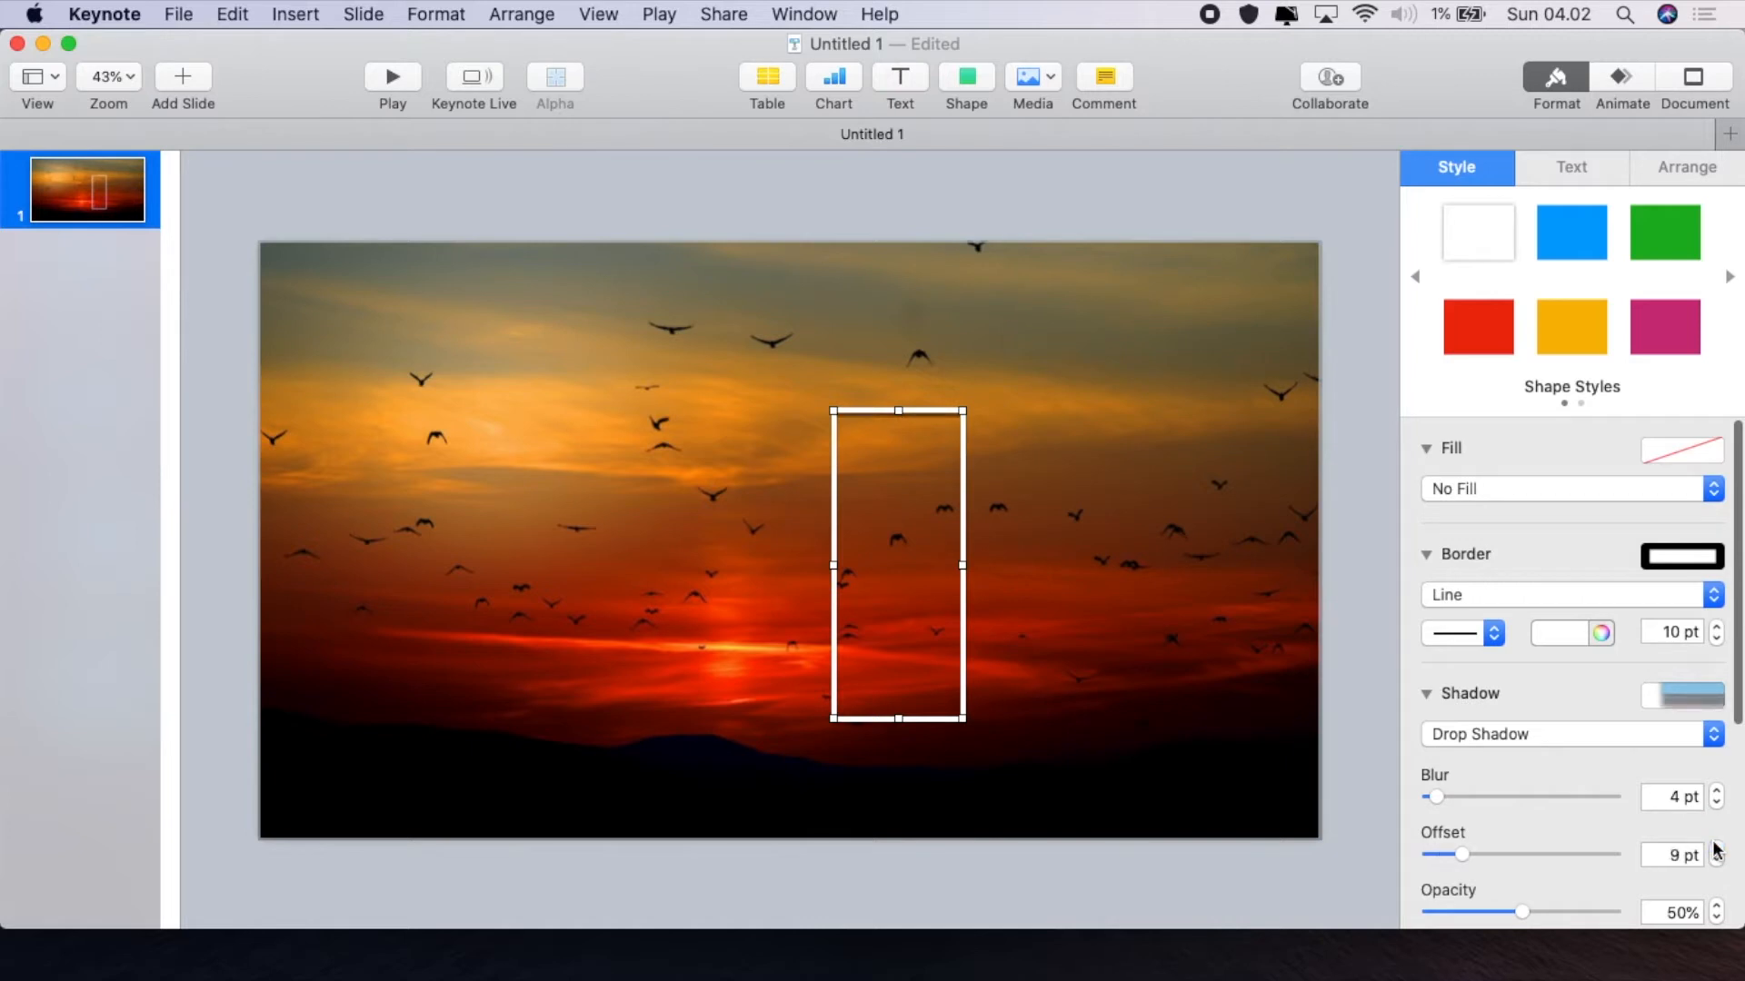
{"action": "left_click", "coordinate": [1715, 848]}
Set the rectangle's shadow opacity to 75% and its angle to 307°
{"action": "scroll", "coordinate": [1643, 870], "scroll_direction": "down", "scroll_amount": 2}
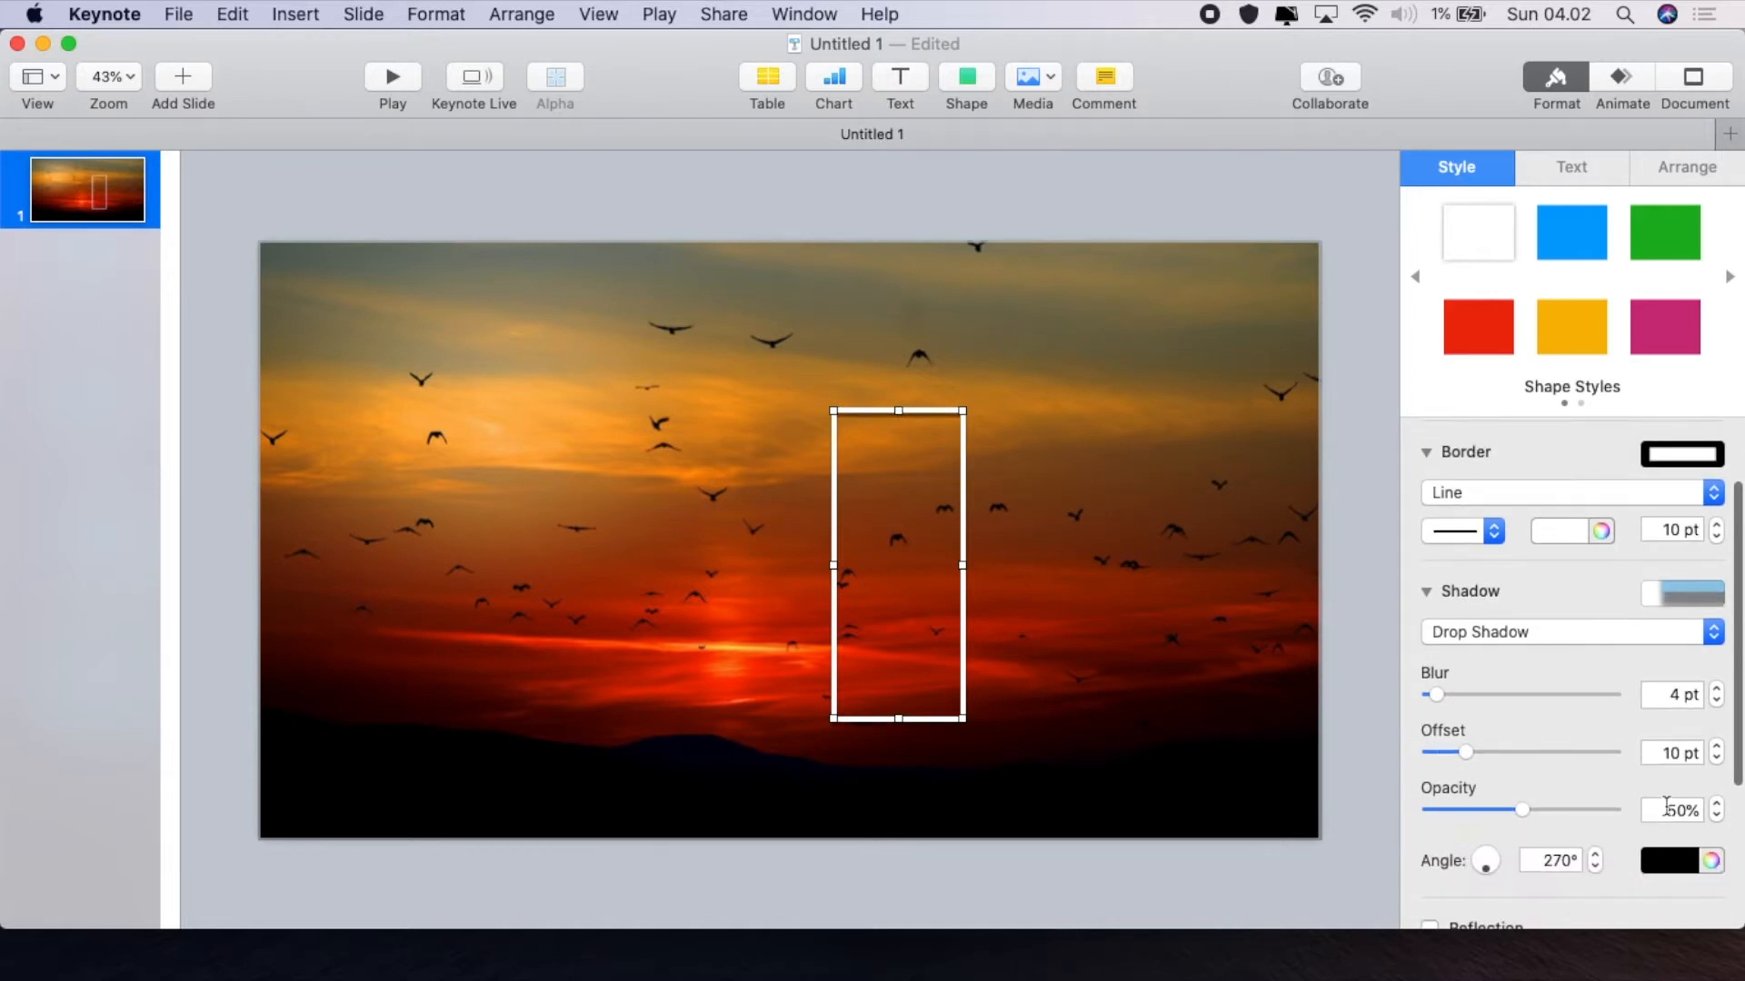
{"action": "left_click", "coordinate": [1716, 802]}
{"action": "left_click", "coordinate": [1715, 802]}
{"action": "left_click", "coordinate": [1715, 803]}
{"action": "left_click", "coordinate": [1716, 803]}
{"action": "left_click", "coordinate": [1715, 802]}
{"action": "left_click", "coordinate": [1715, 803]}
{"action": "left_click", "coordinate": [1715, 802]}
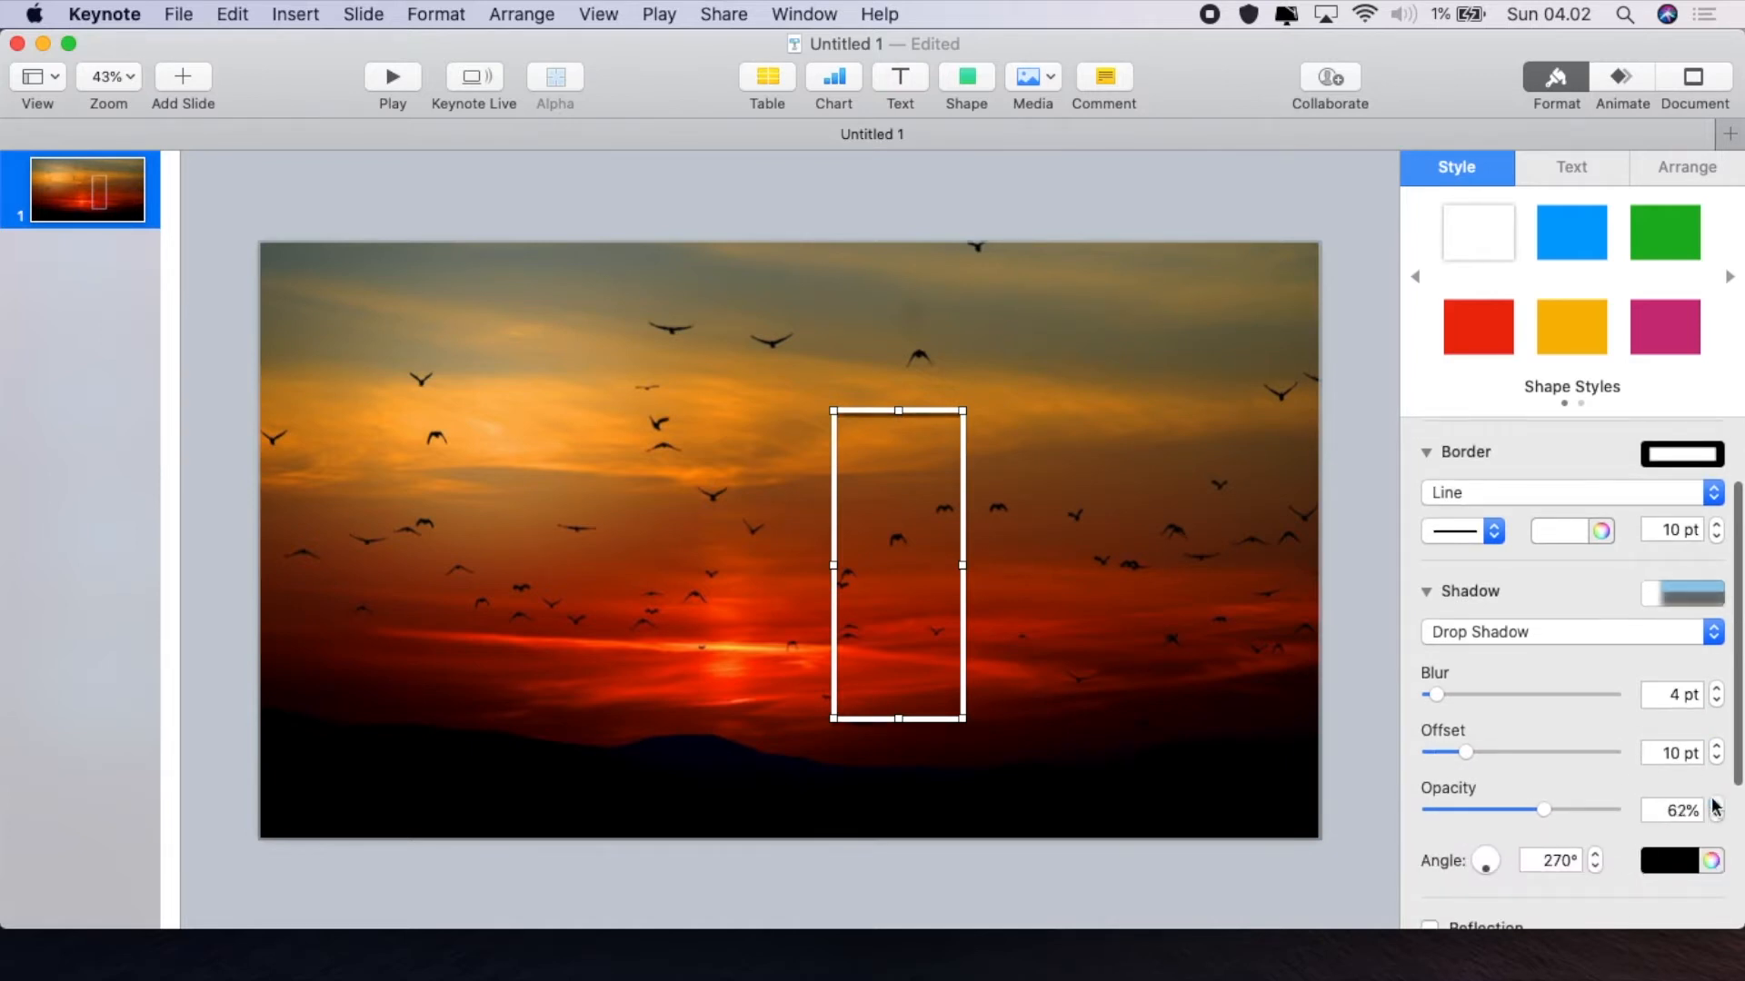
{"action": "left_click", "coordinate": [1715, 802]}
{"action": "left_click", "coordinate": [1715, 802]}
{"action": "left_click", "coordinate": [1715, 803]}
{"action": "left_click", "coordinate": [1715, 802]}
{"action": "left_click", "coordinate": [1715, 803]}
{"action": "left_click", "coordinate": [1715, 802]}
{"action": "left_click", "coordinate": [1715, 802]}
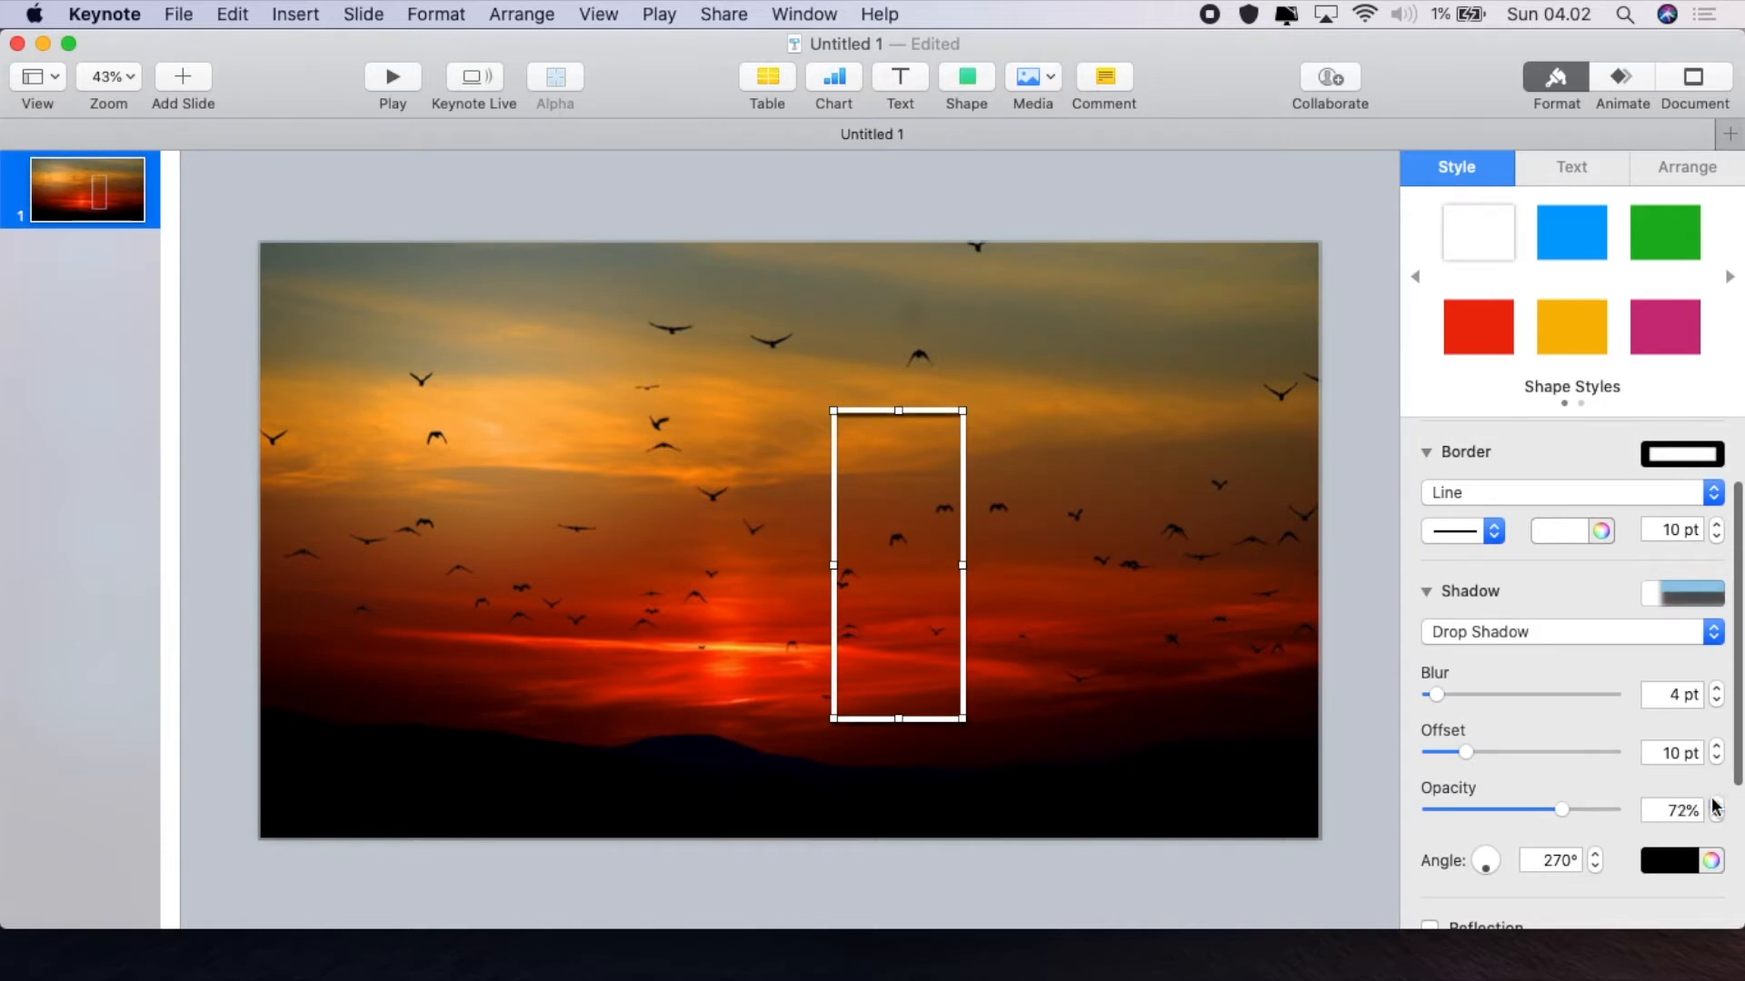
{"action": "left_click", "coordinate": [1715, 803]}
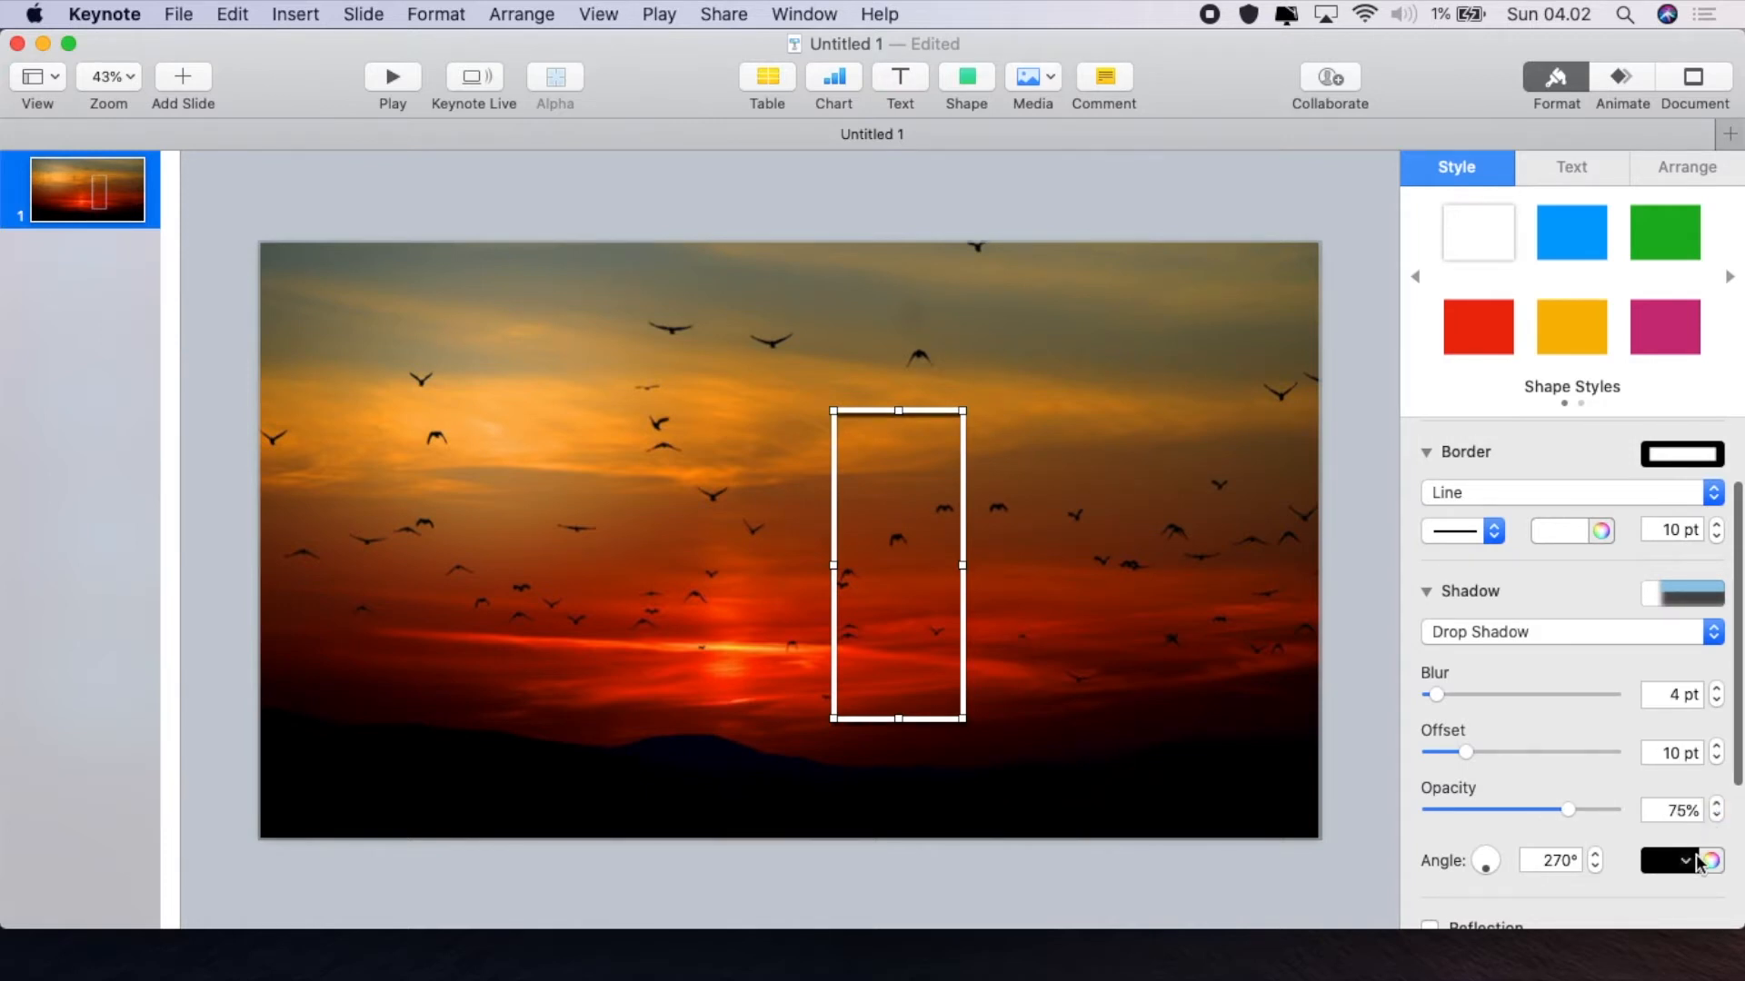
{"action": "double_click", "coordinate": [1566, 859]}
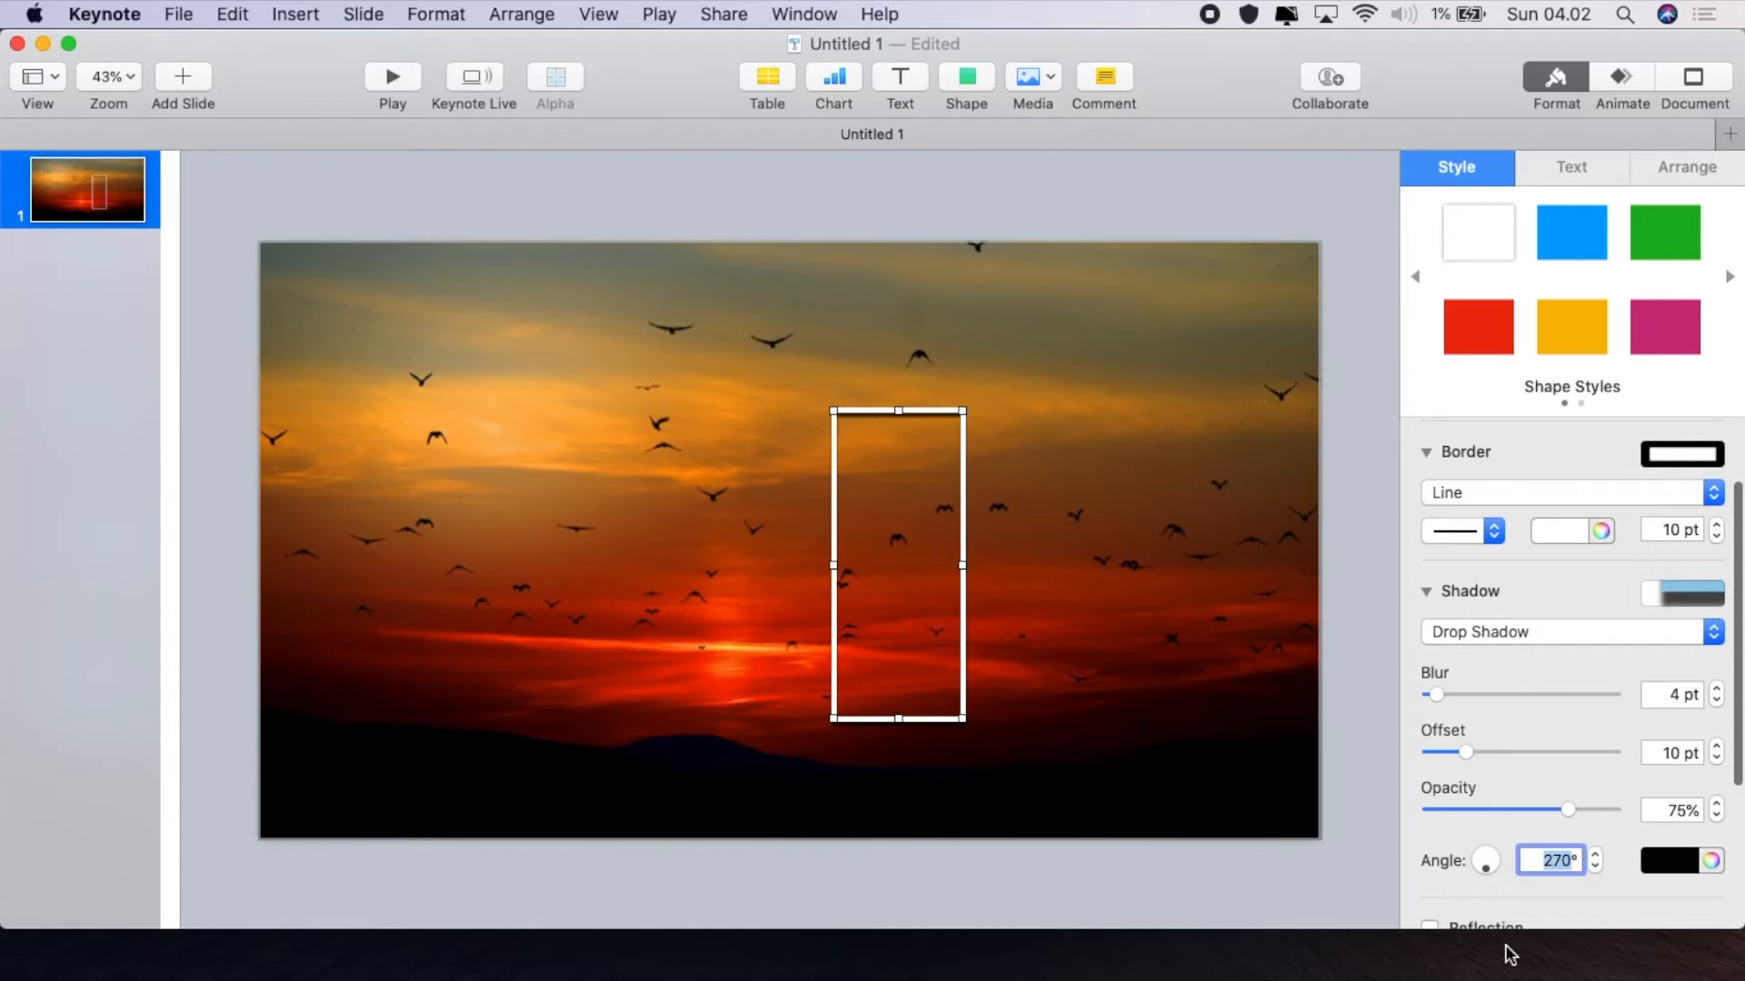
{"action": "type", "text": "307"}
{"action": "key", "text": "Return"}
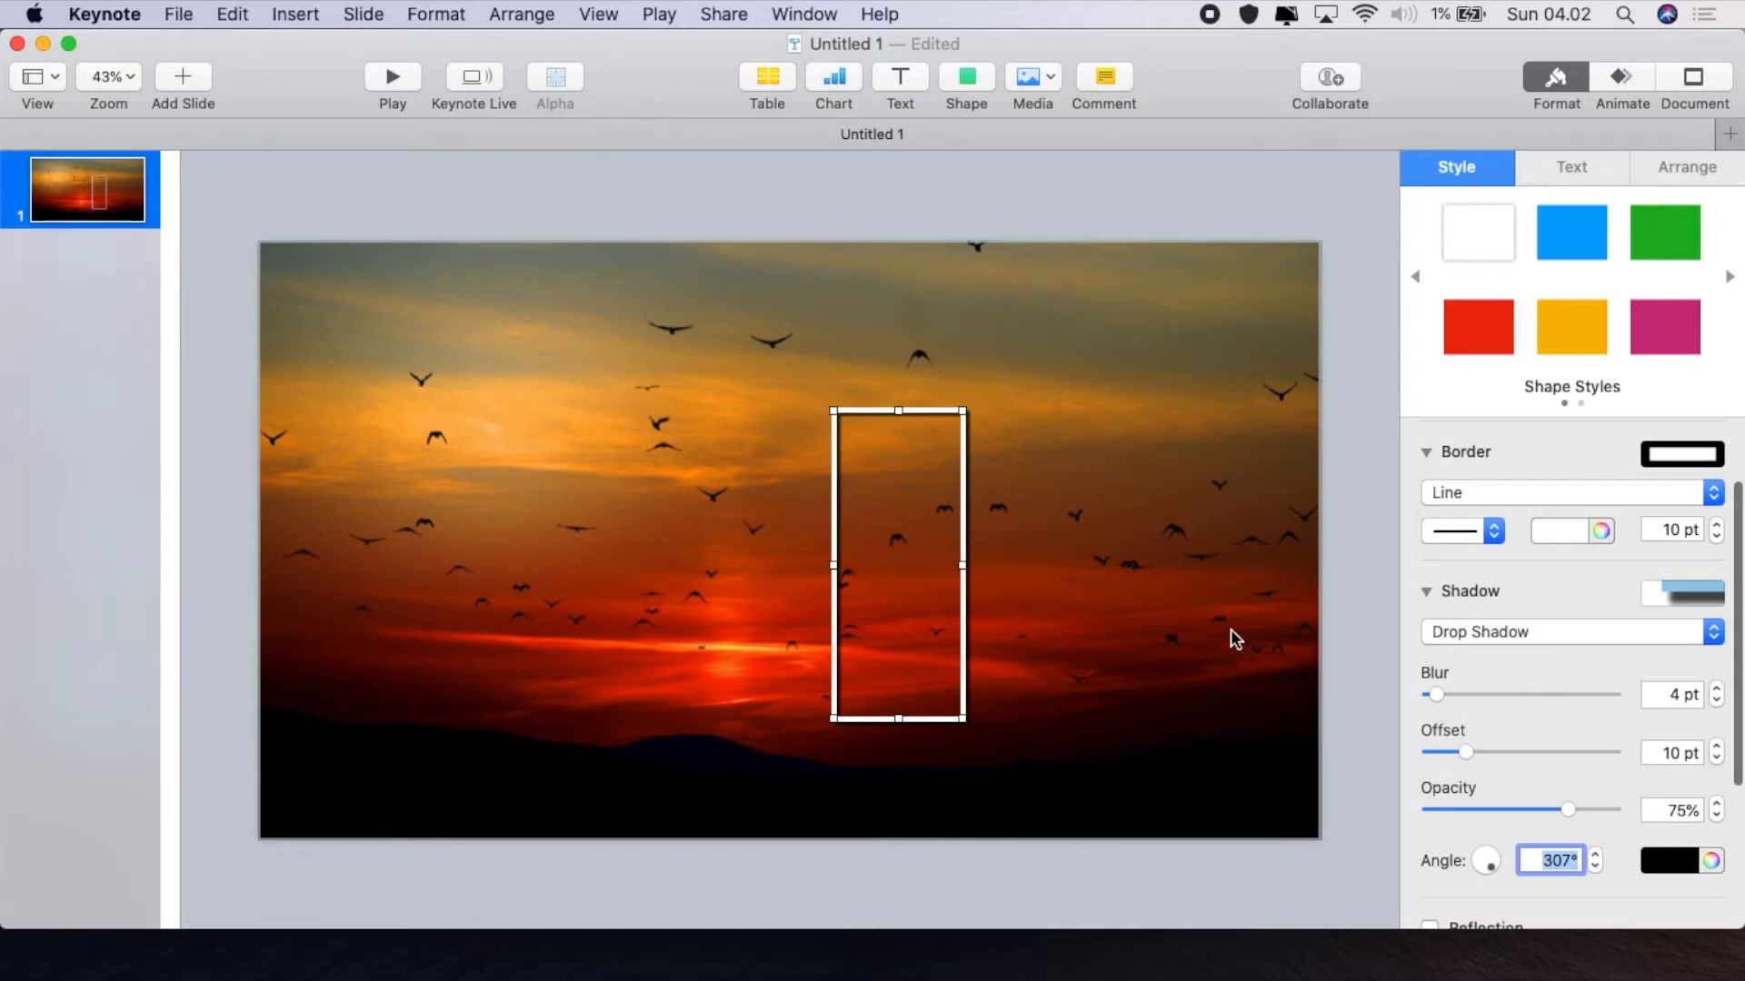
Mask the duplicated sunset image to the edges of the white frame and set its saturation to -100%
{"action": "left_click", "coordinate": [716, 534]}
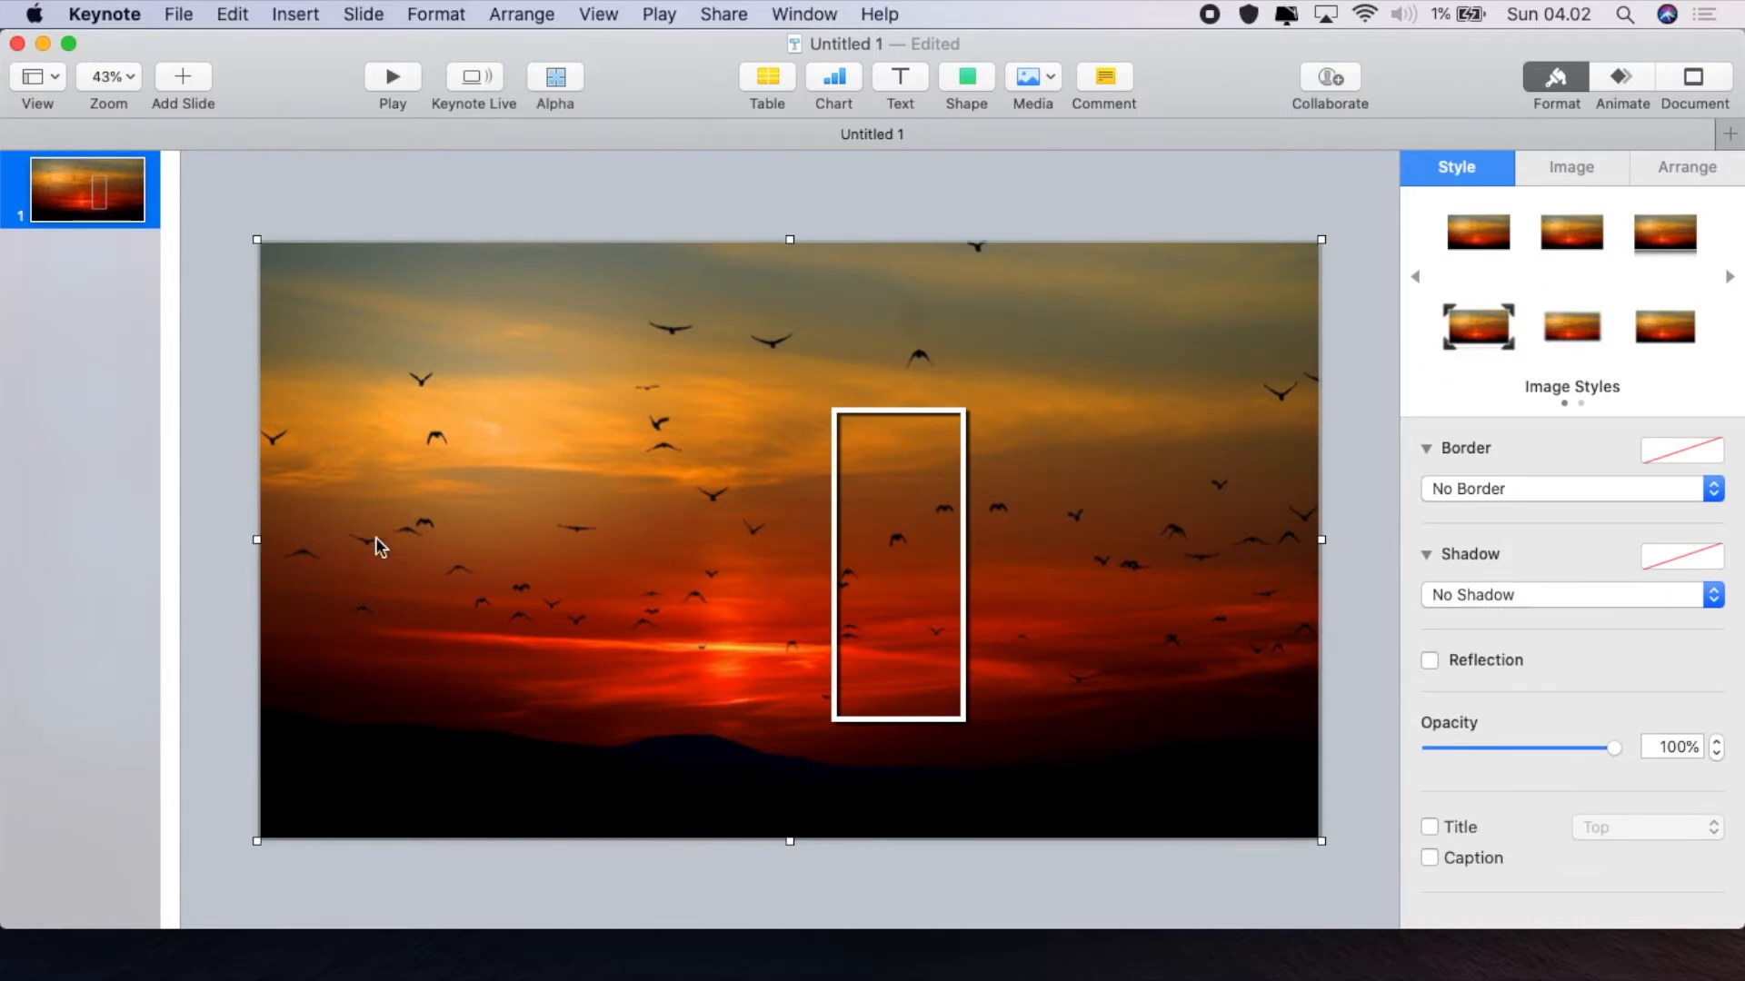
{"action": "left_click", "coordinate": [1565, 169]}
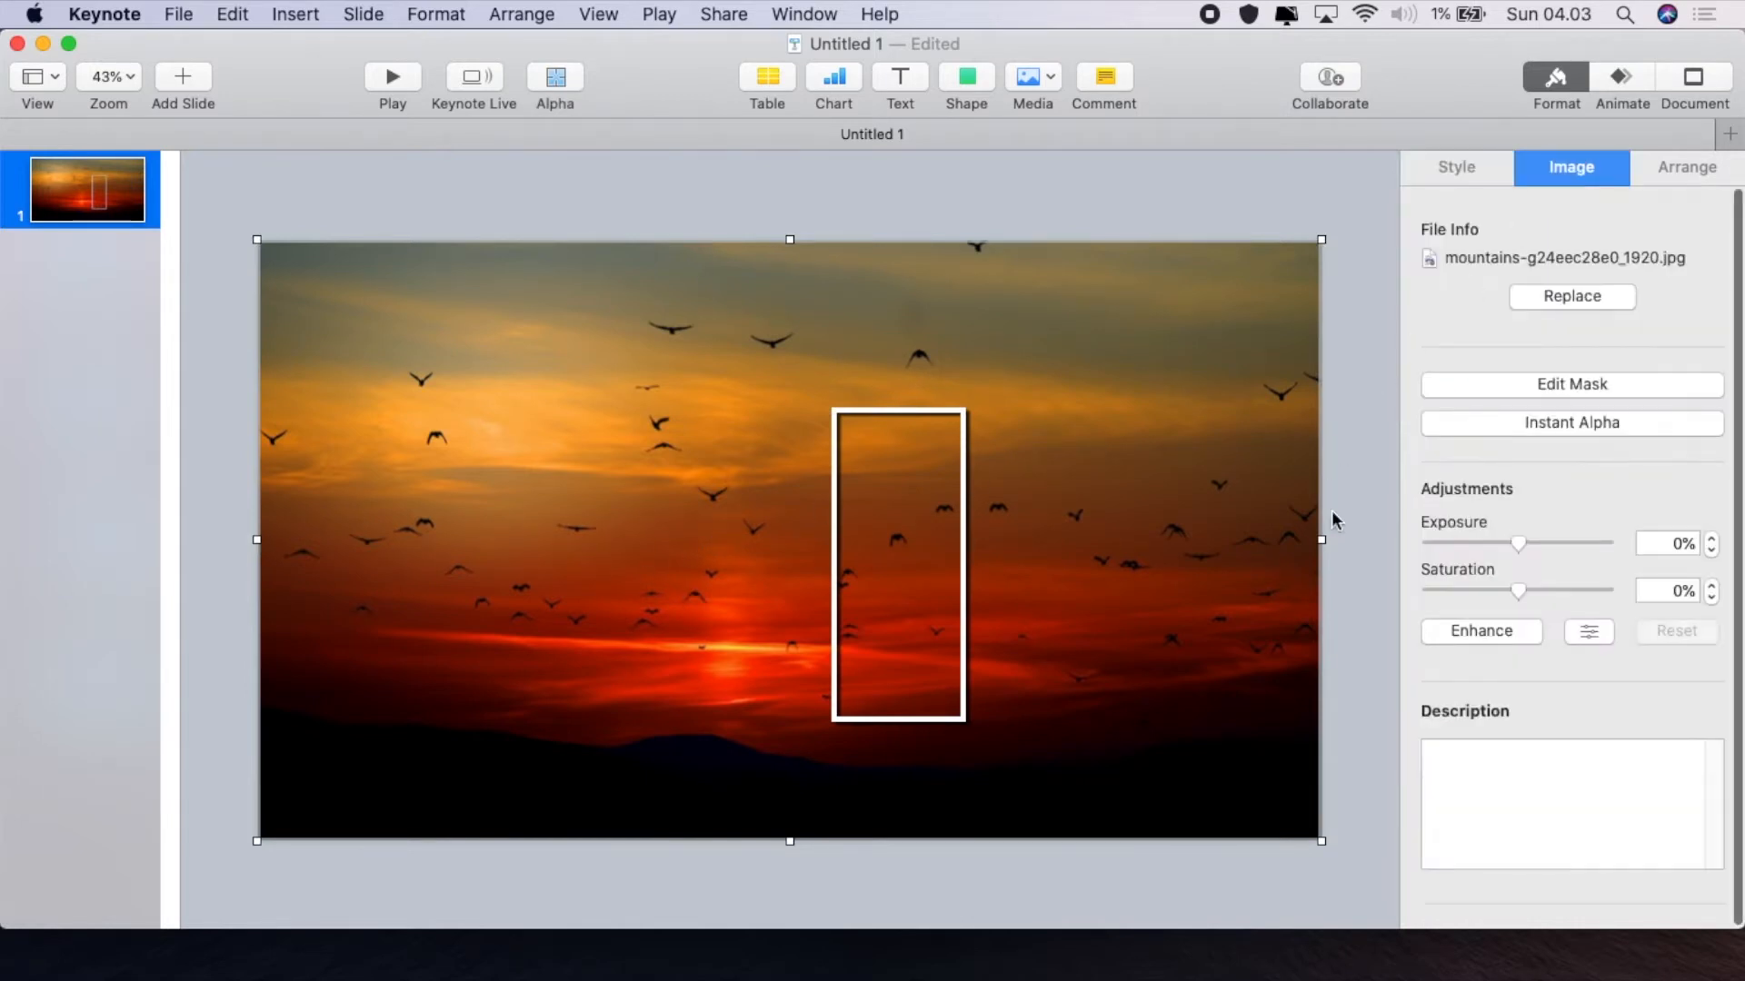
{"action": "left_click", "coordinate": [1590, 383]}
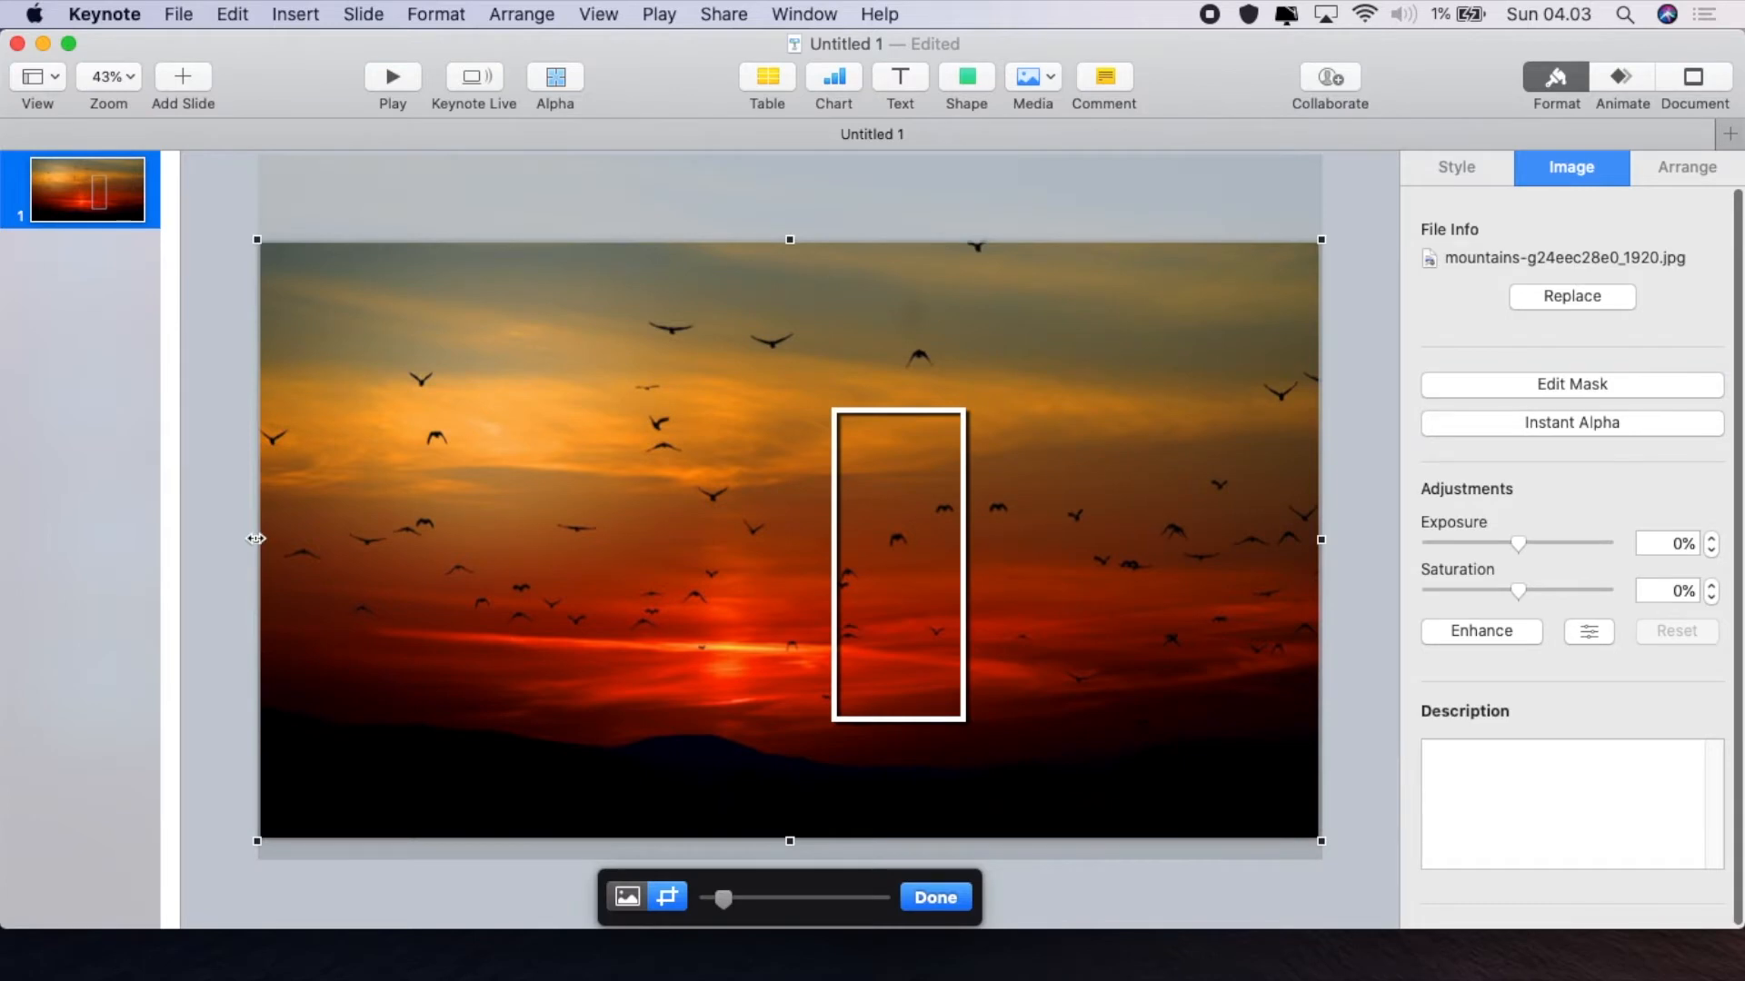
{"action": "left_click_drag", "start_coordinate": [257, 539], "coordinate": [832, 693]}
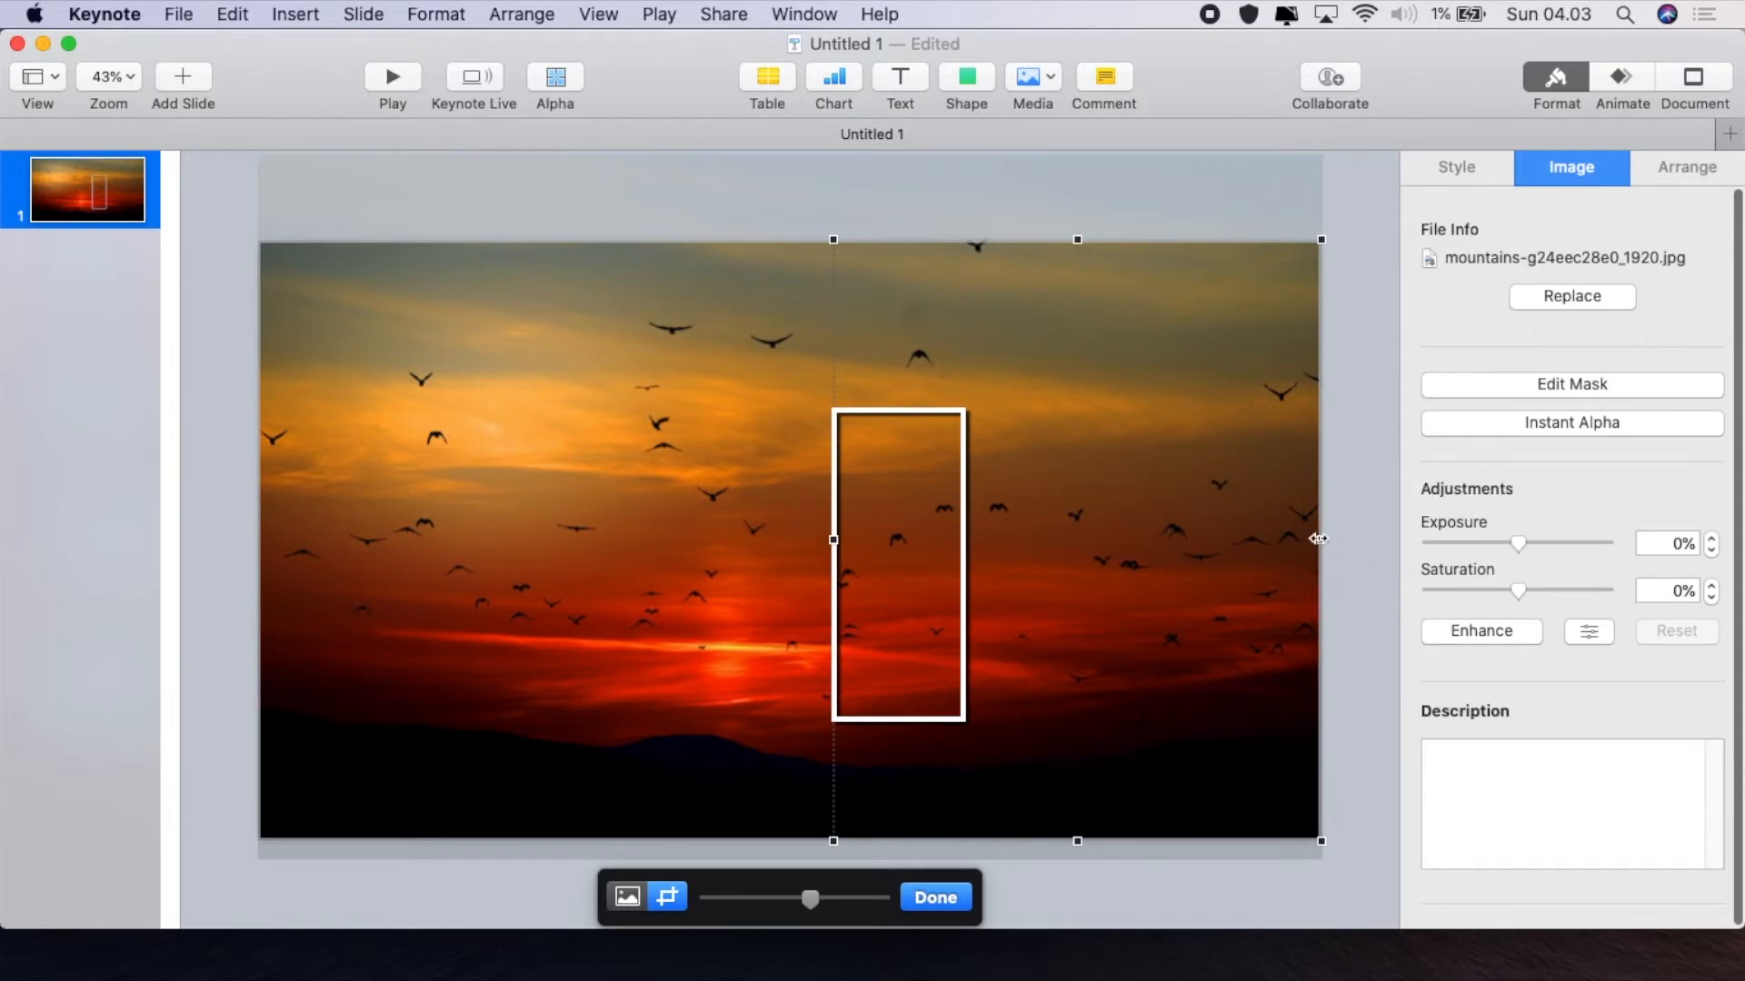
{"action": "left_click_drag", "start_coordinate": [1318, 539], "coordinate": [956, 633]}
{"action": "left_click_drag", "start_coordinate": [898, 836], "coordinate": [887, 720]}
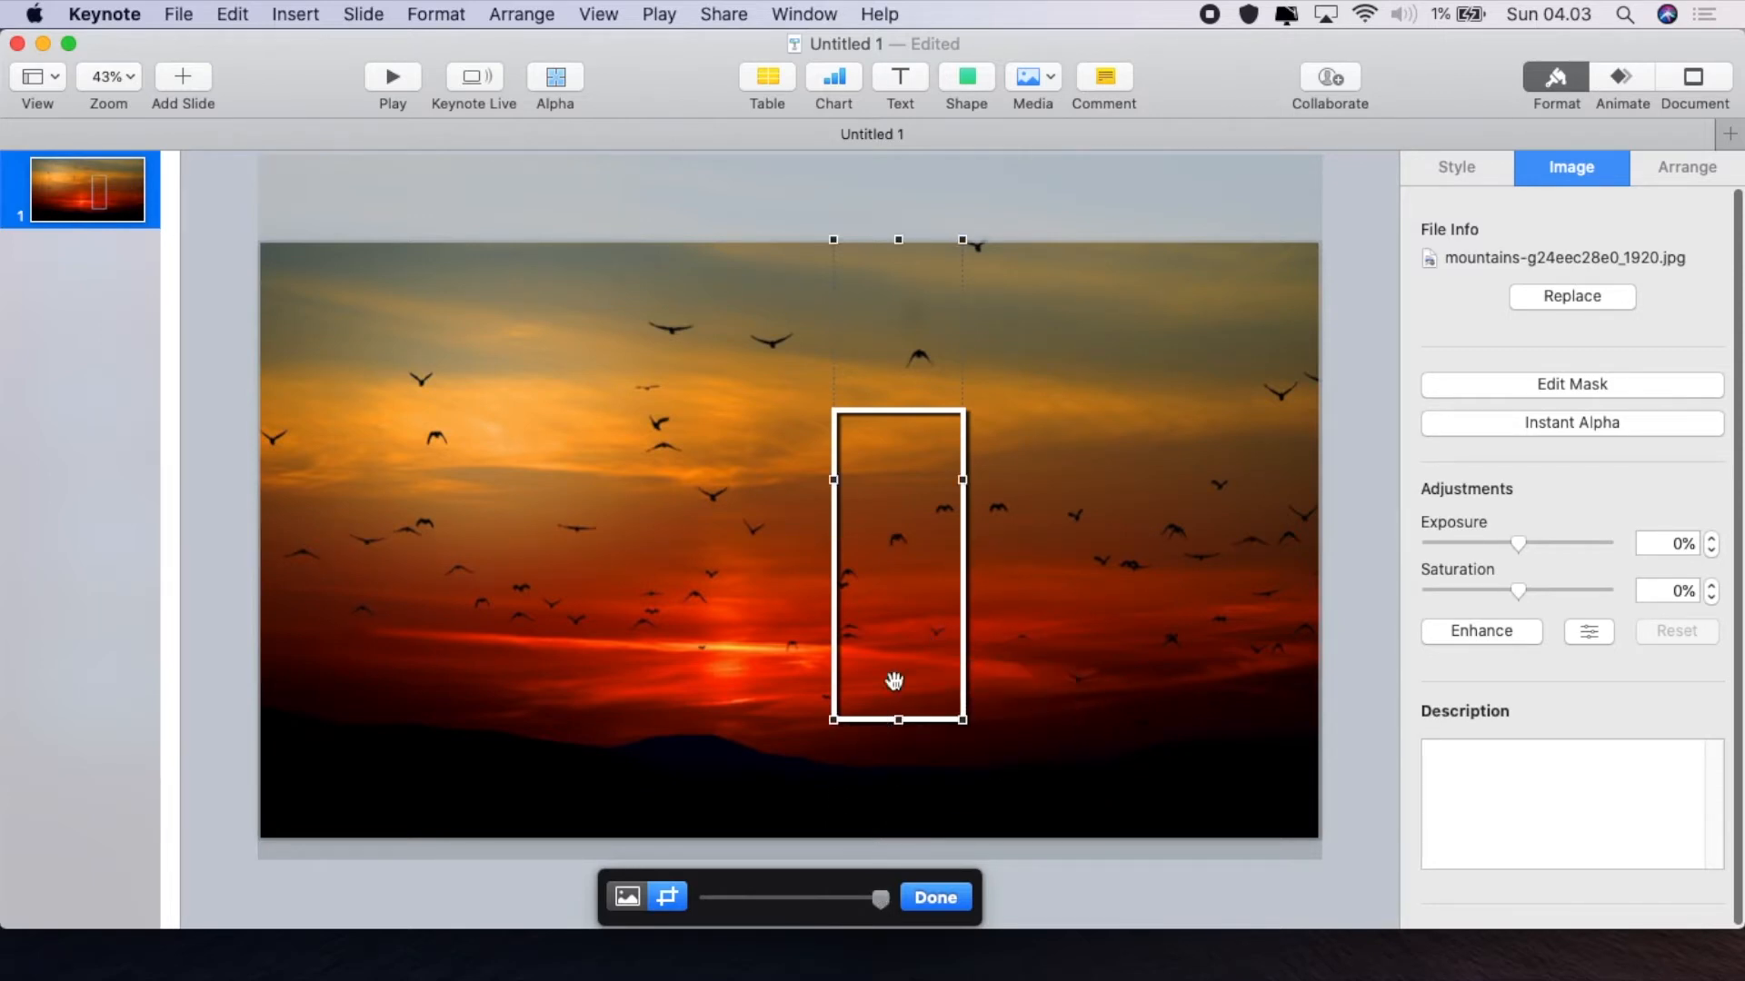
{"action": "left_click_drag", "start_coordinate": [898, 240], "coordinate": [853, 409]}
{"action": "left_click", "coordinate": [950, 899]}
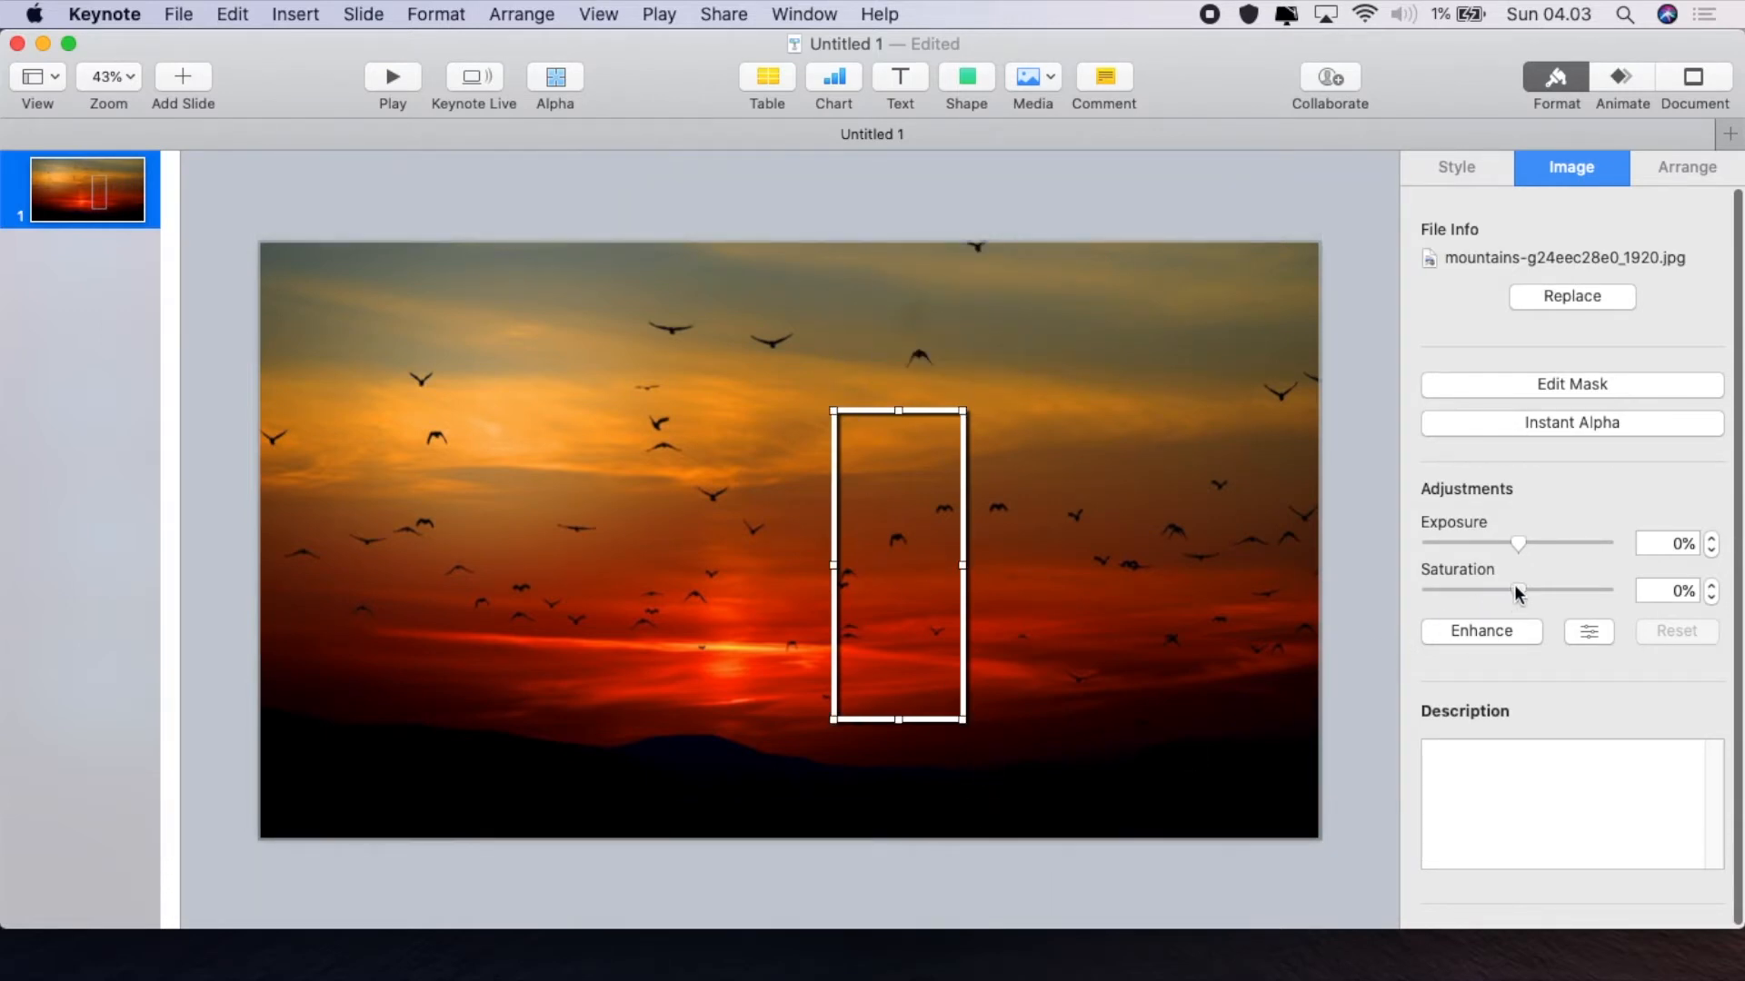
{"action": "left_click_drag", "start_coordinate": [1515, 590], "coordinate": [1409, 603]}
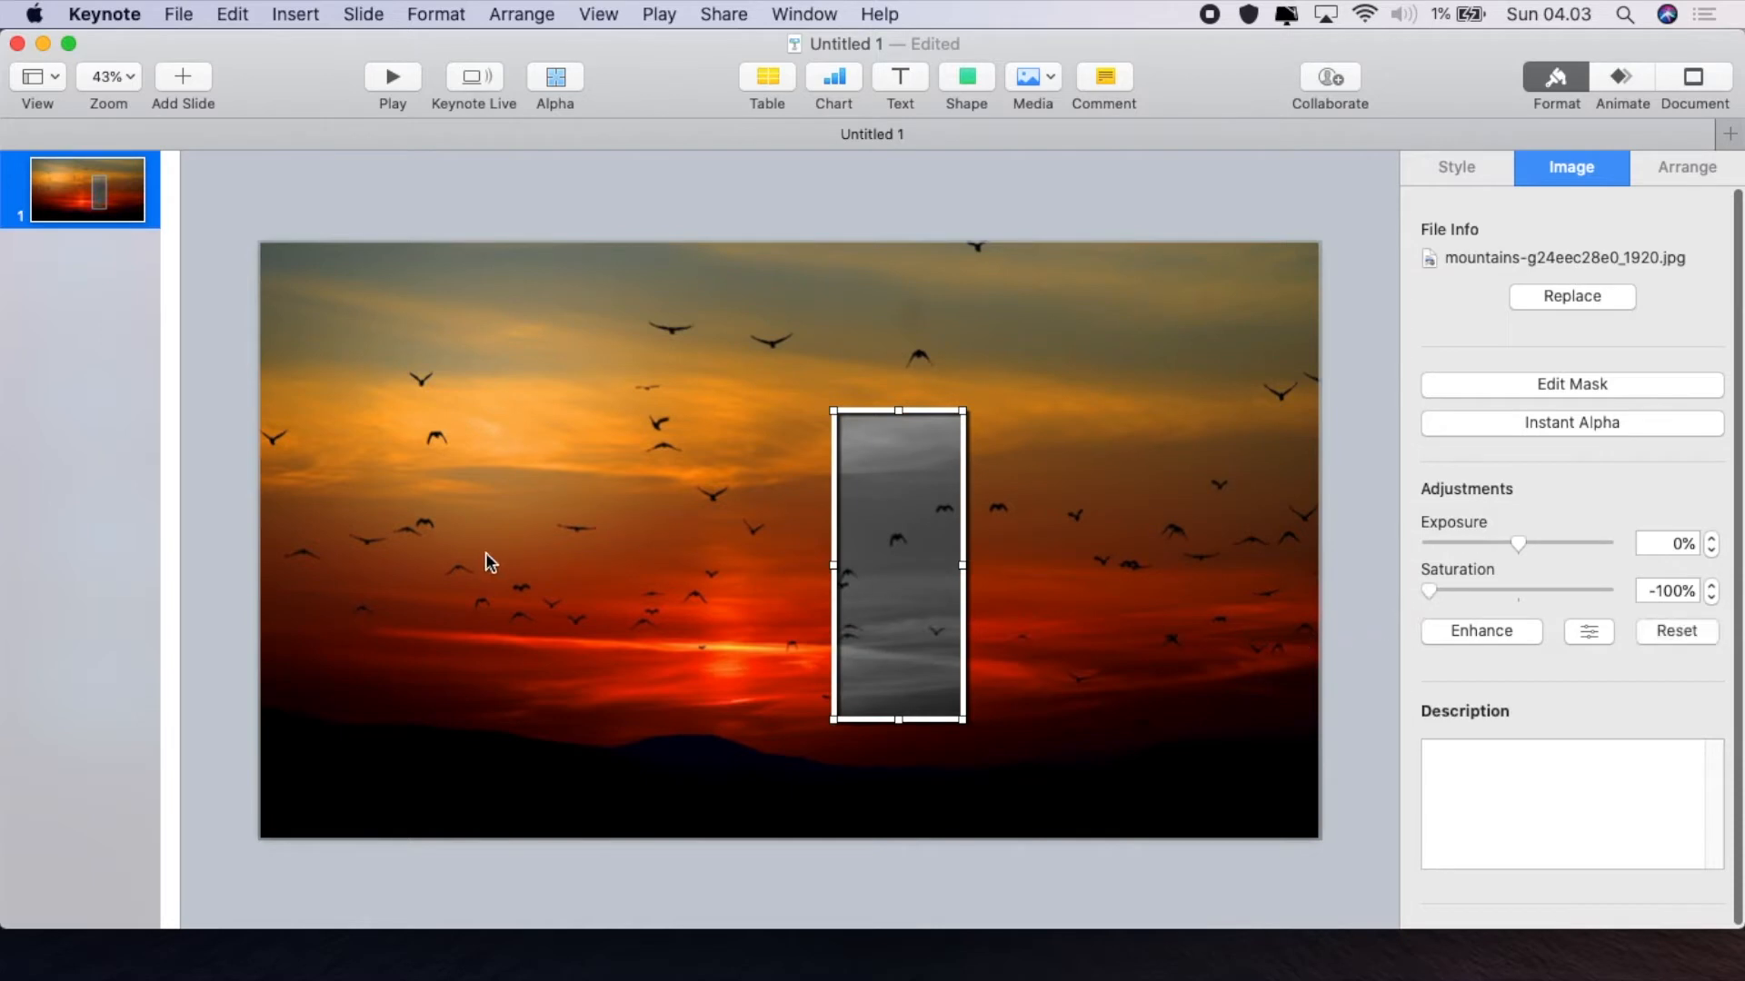
Duplicate the white-bordered rectangle frame around the grey image section
{"action": "left_click", "coordinate": [932, 409]}
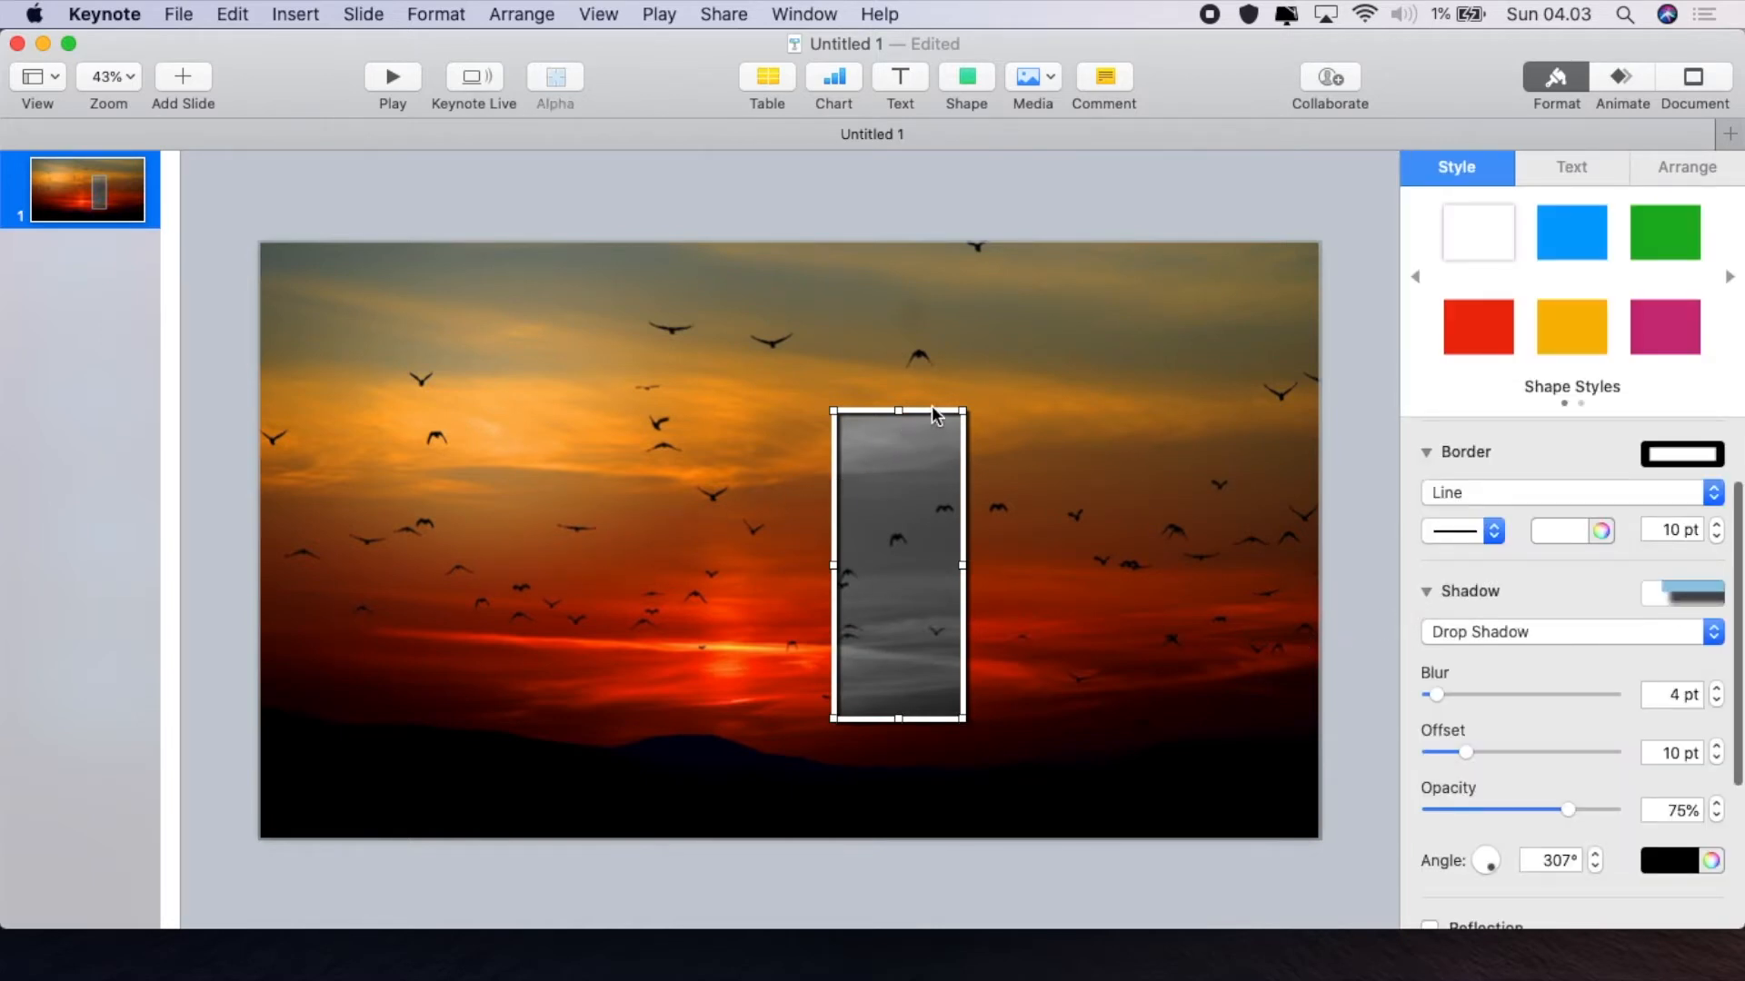
{"action": "right_click", "coordinate": [931, 405]}
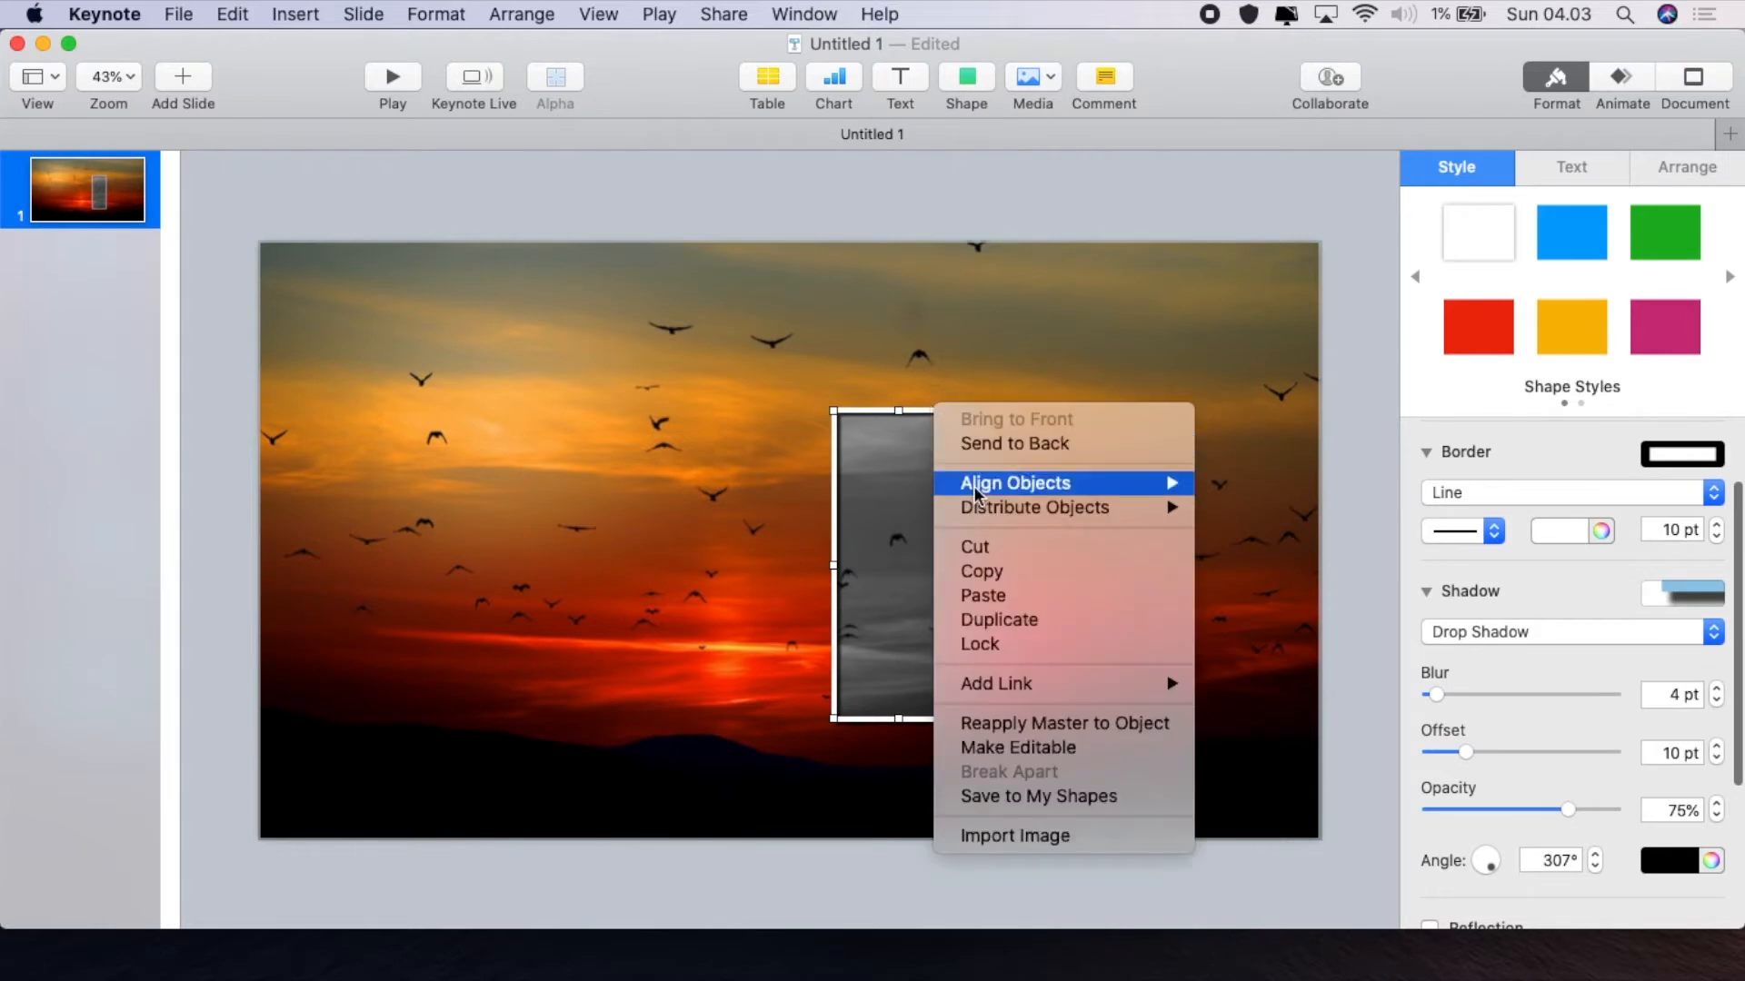
{"action": "left_click", "coordinate": [997, 623]}
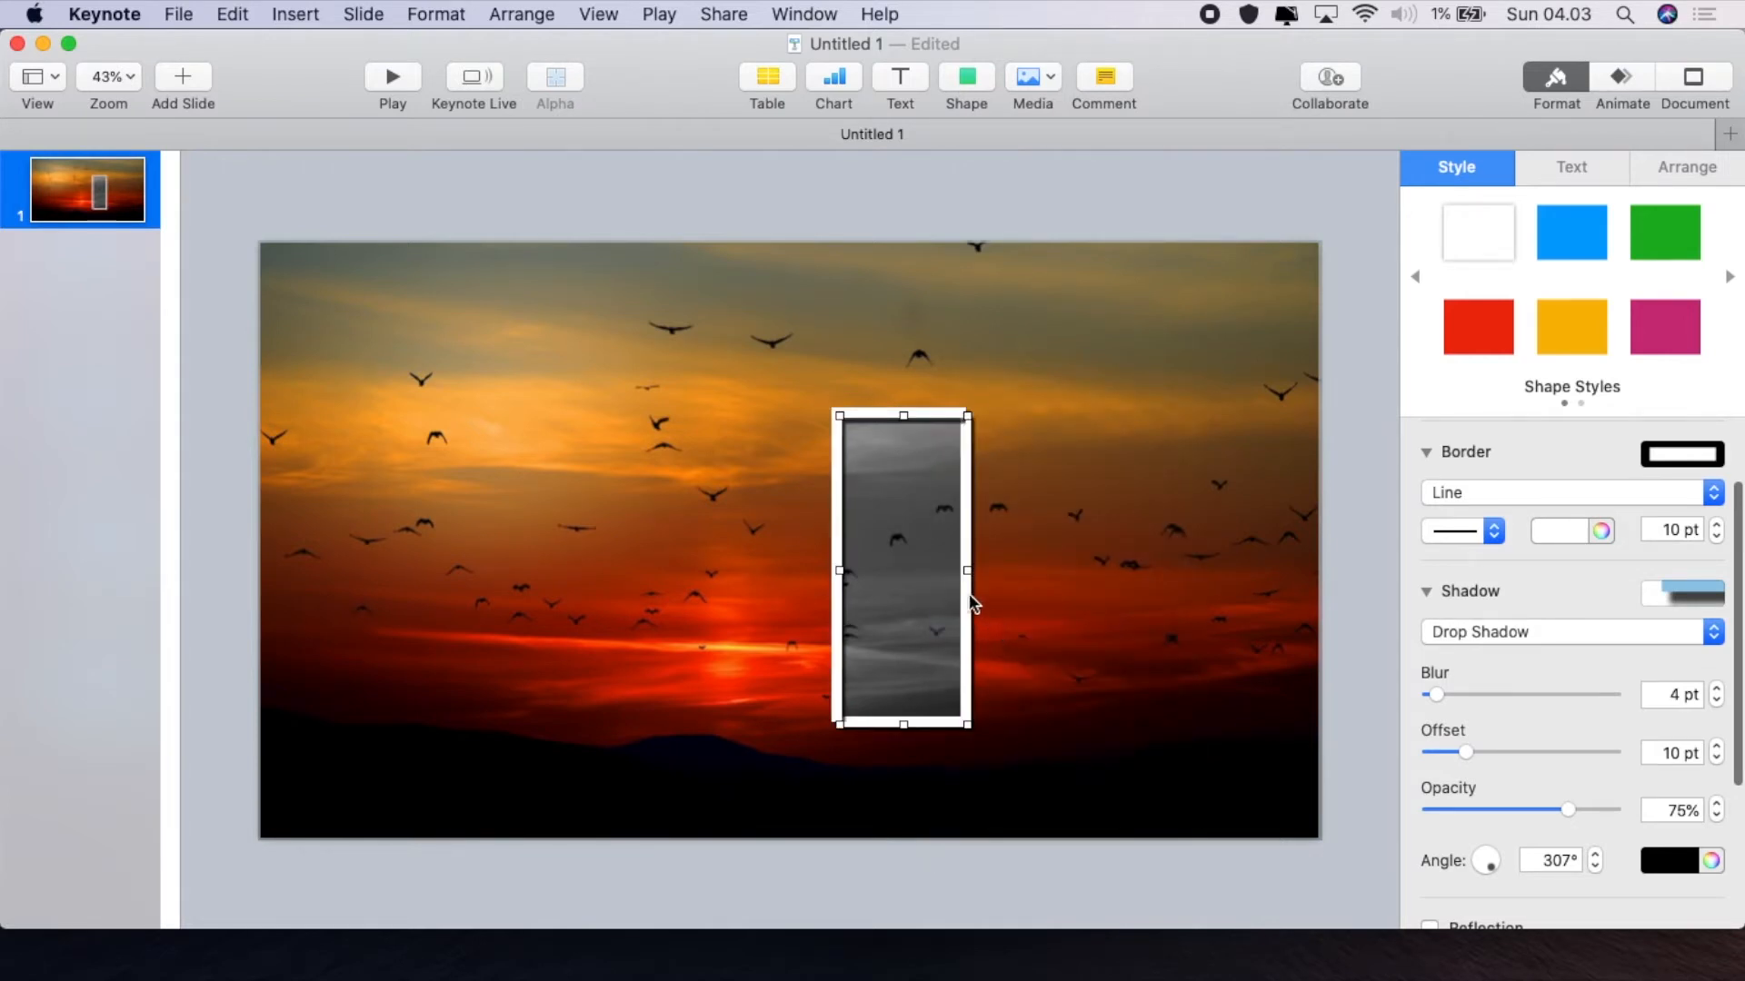
Move the duplicated white frame to the tall frame's lower right corner and reshape it into a wide horizontal rectangle overlapping that corner
{"action": "left_click", "coordinate": [900, 543]}
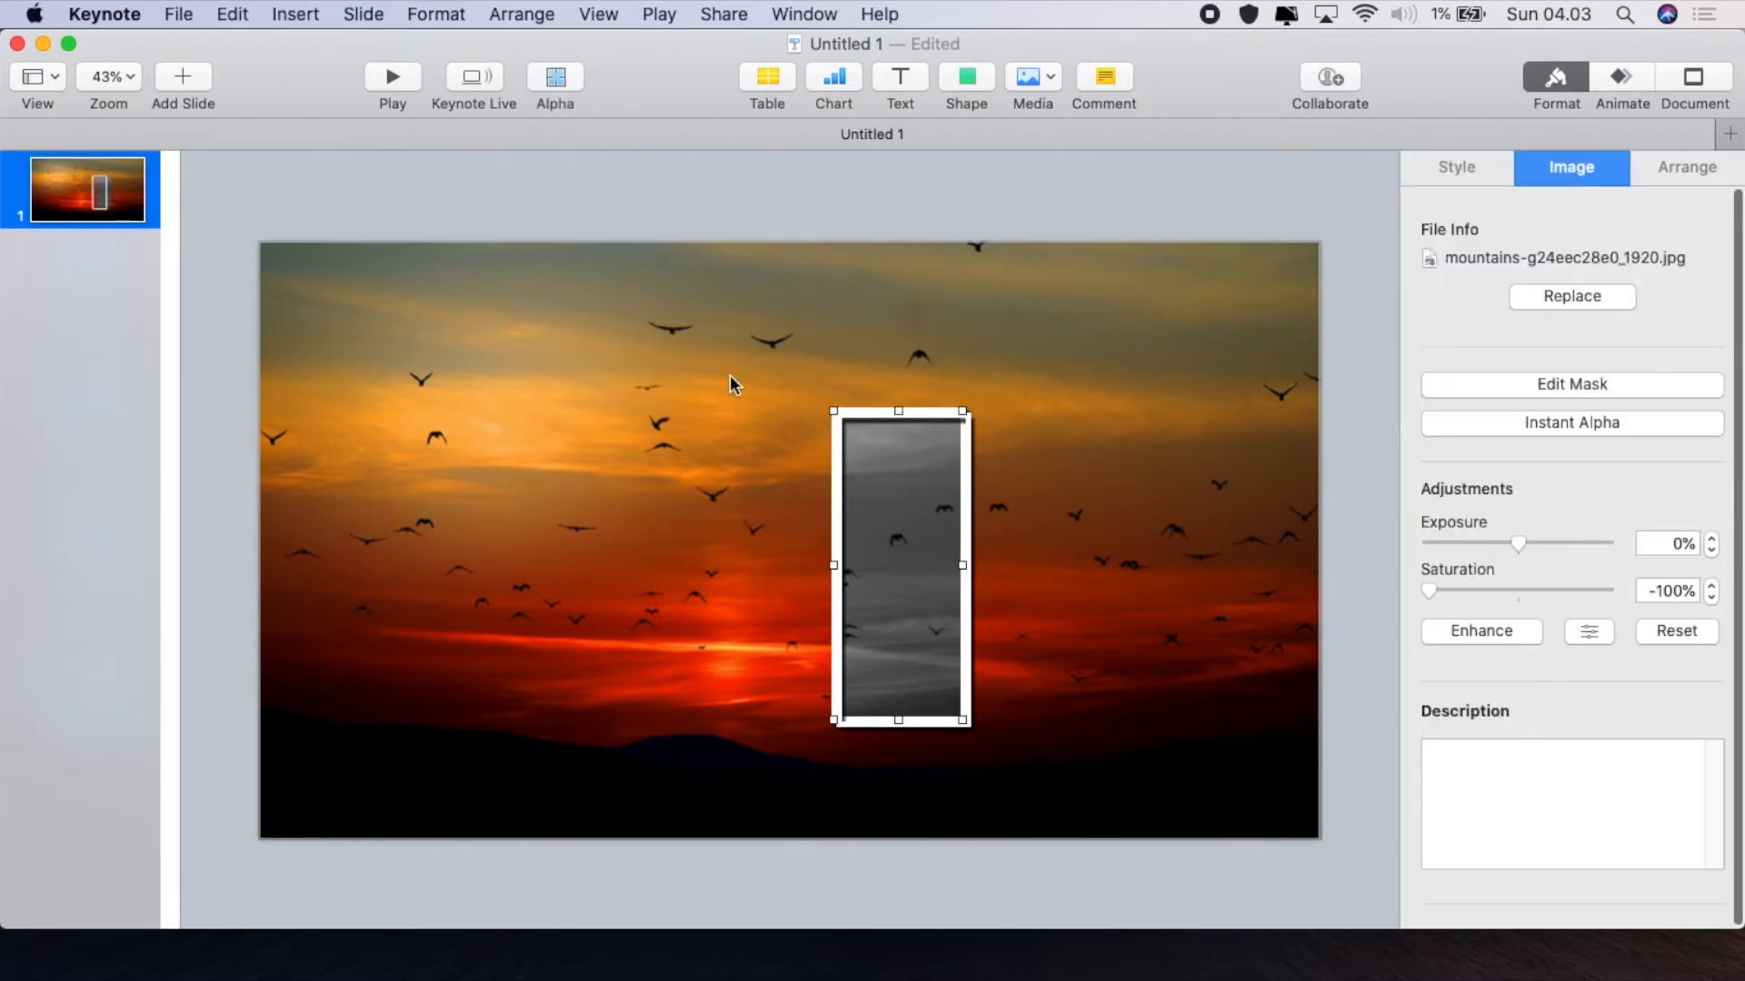
{"action": "left_click", "coordinate": [925, 411]}
{"action": "left_click_drag", "start_coordinate": [922, 412], "coordinate": [990, 613]}
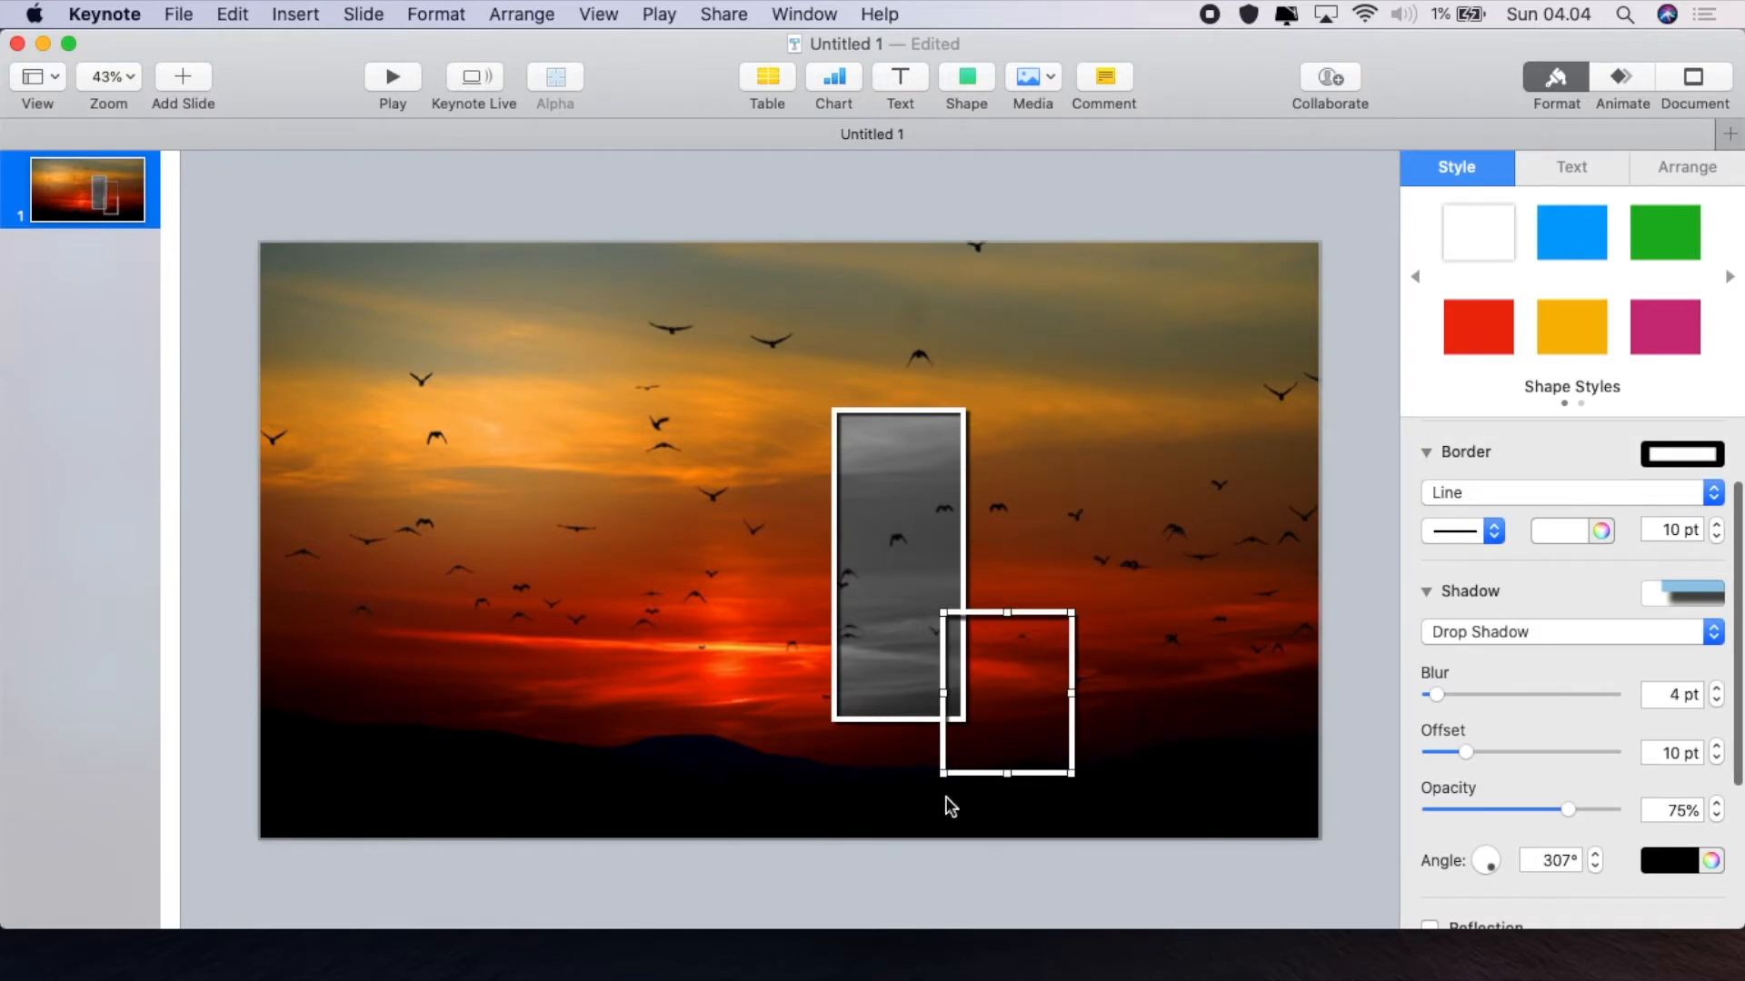
{"action": "left_click_drag", "start_coordinate": [1004, 772], "coordinate": [1228, 654]}
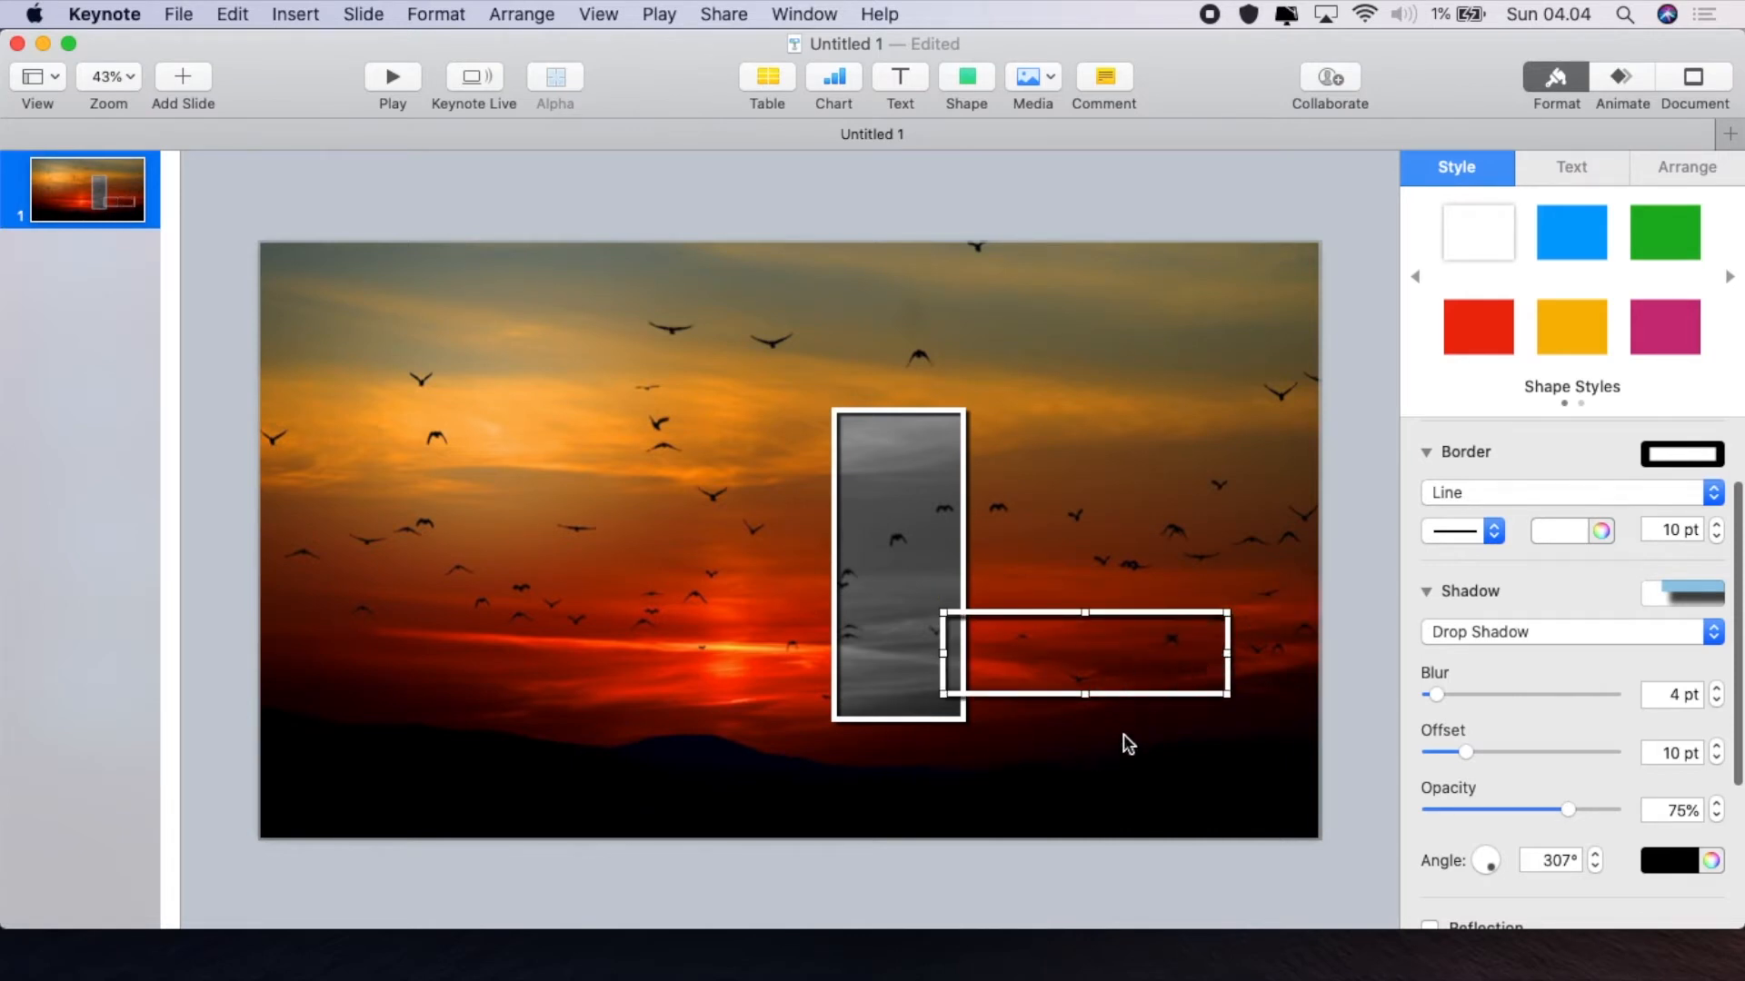
Duplicate the full sunset background image and send the copy backward until it sits behind both white frames
{"action": "left_click", "coordinate": [618, 548]}
{"action": "right_click", "coordinate": [576, 560]}
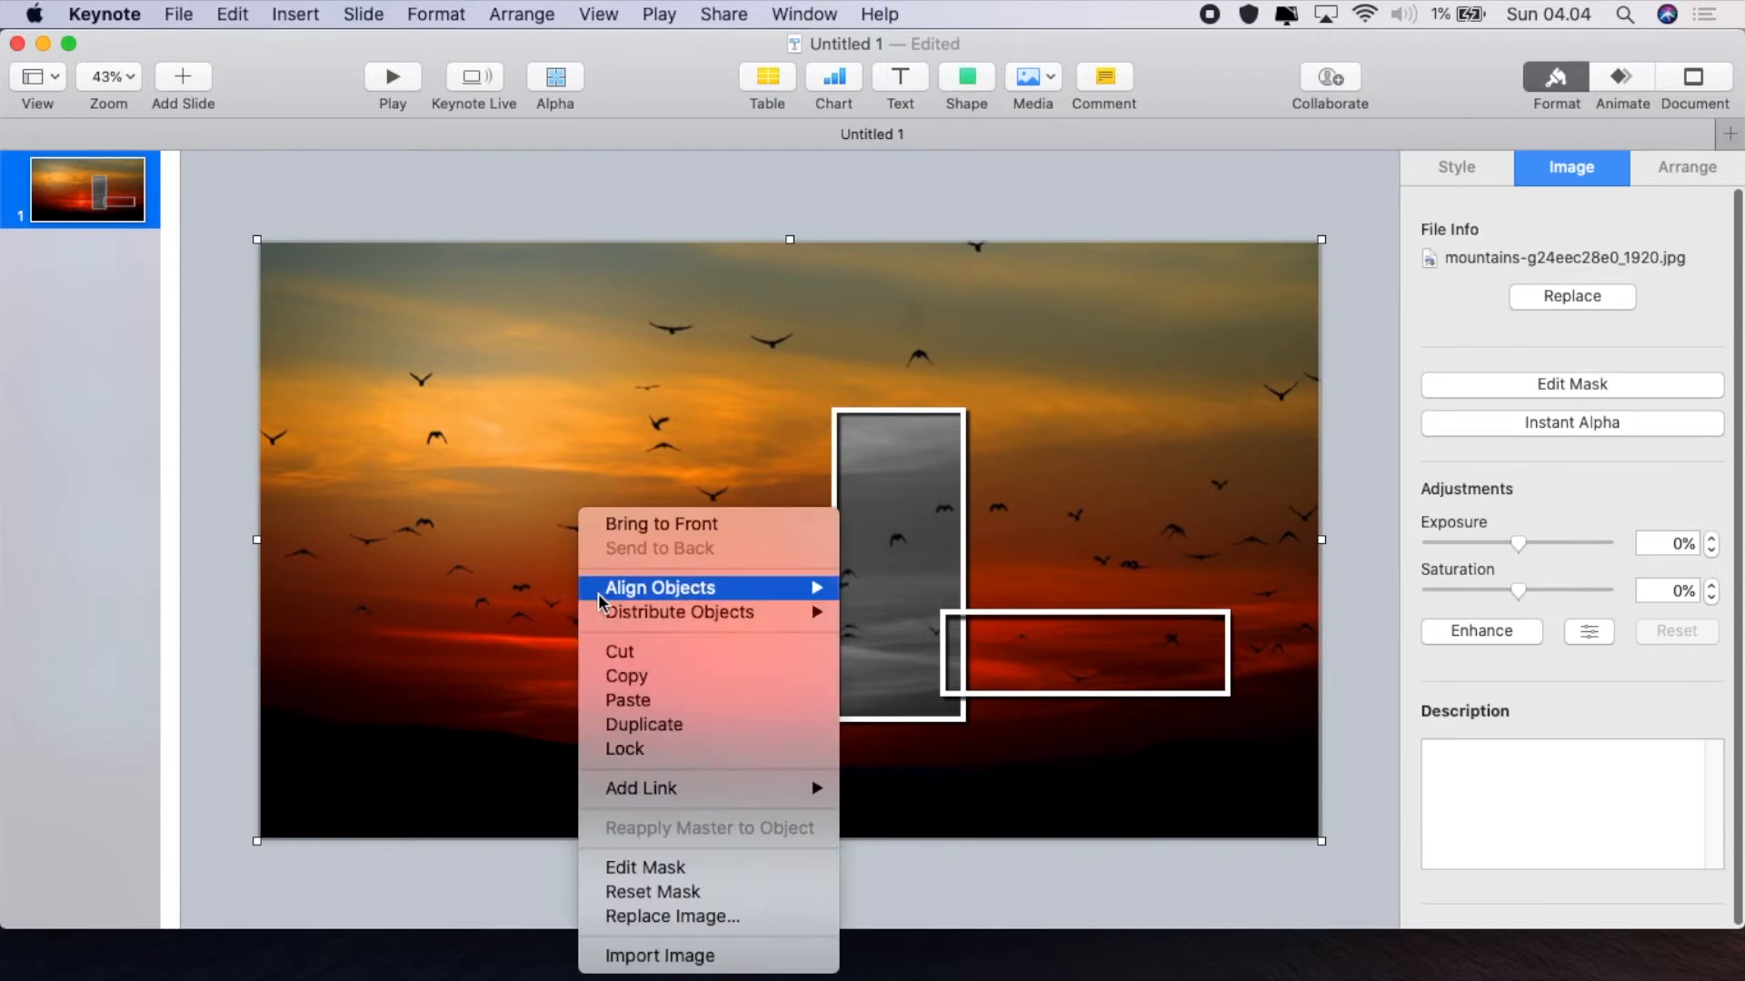
{"action": "left_click", "coordinate": [621, 732]}
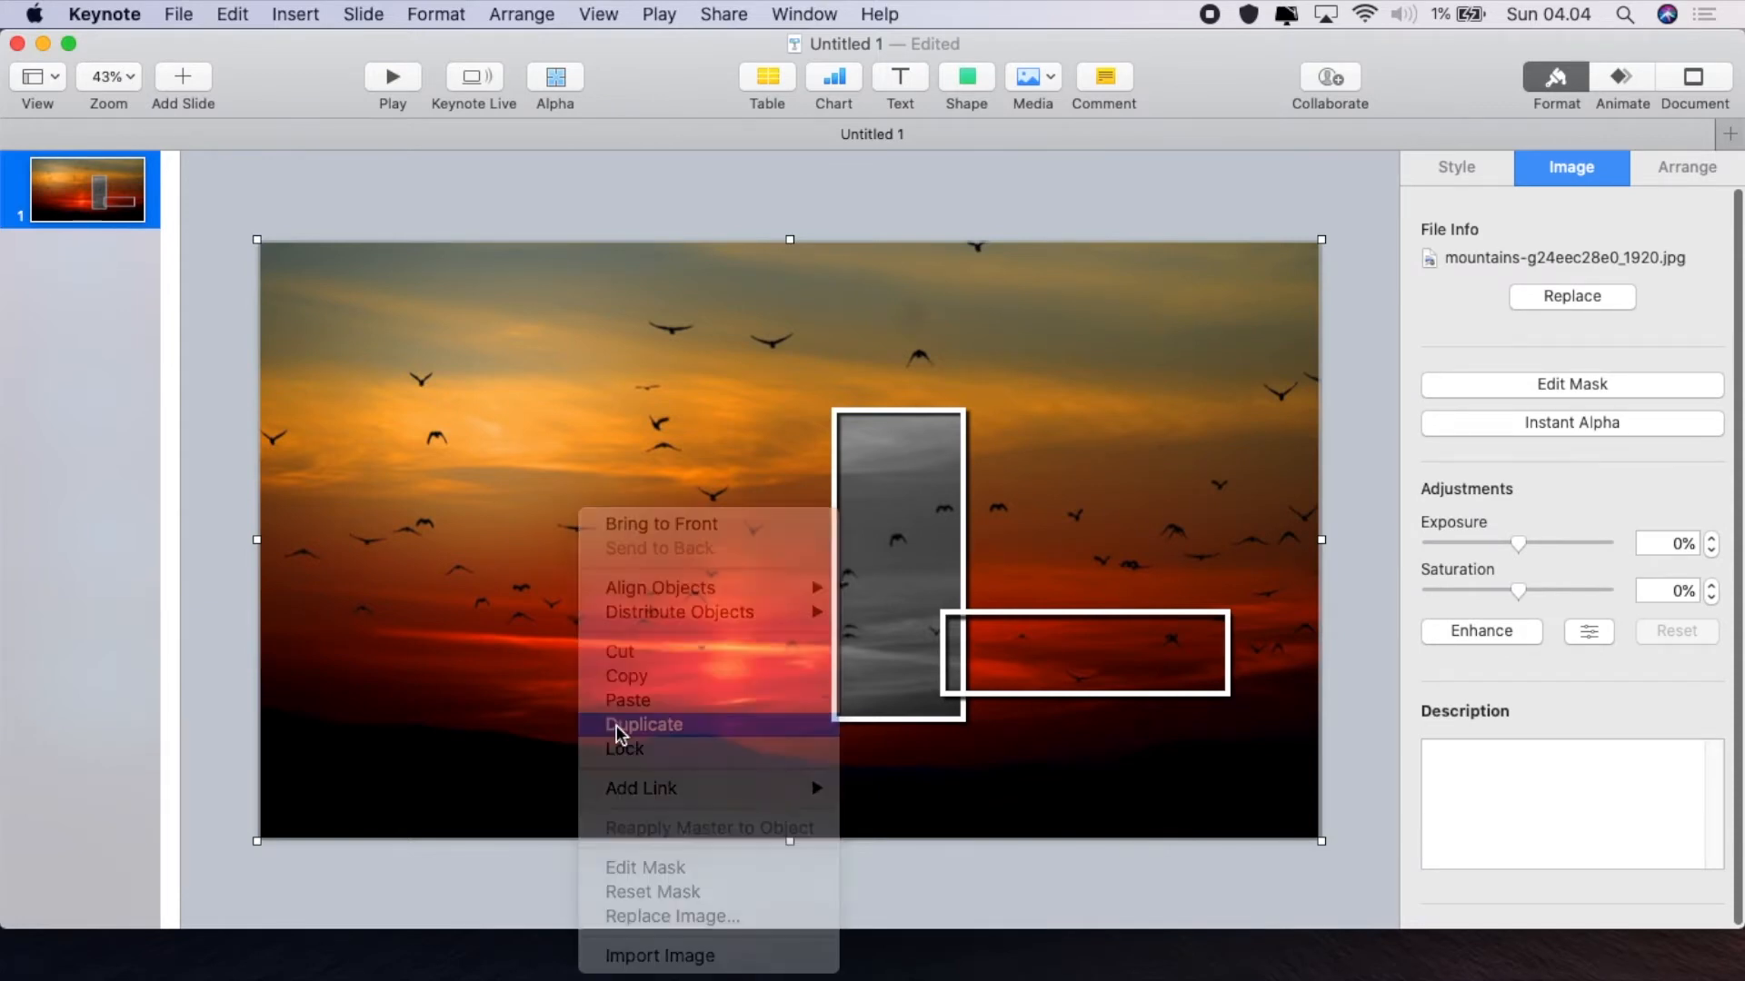
{"action": "left_click", "coordinate": [520, 17]}
{"action": "left_click", "coordinate": [522, 91]}
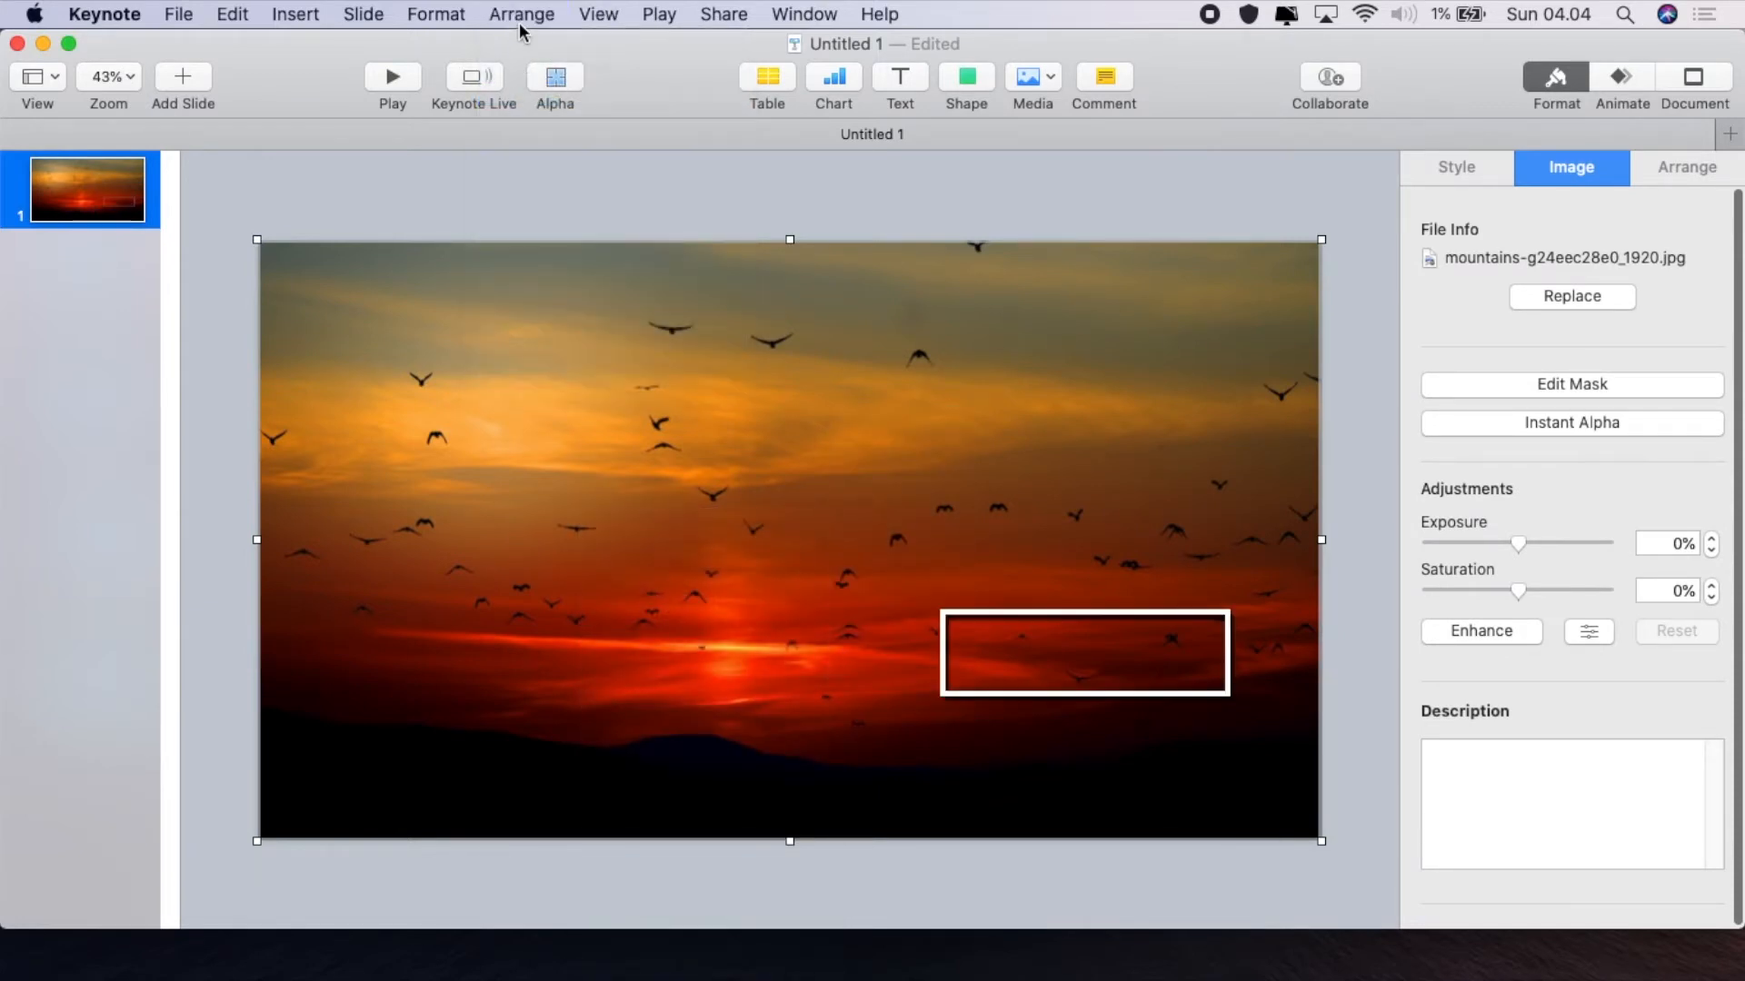
{"action": "left_click", "coordinate": [520, 22]}
{"action": "left_click", "coordinate": [521, 91]}
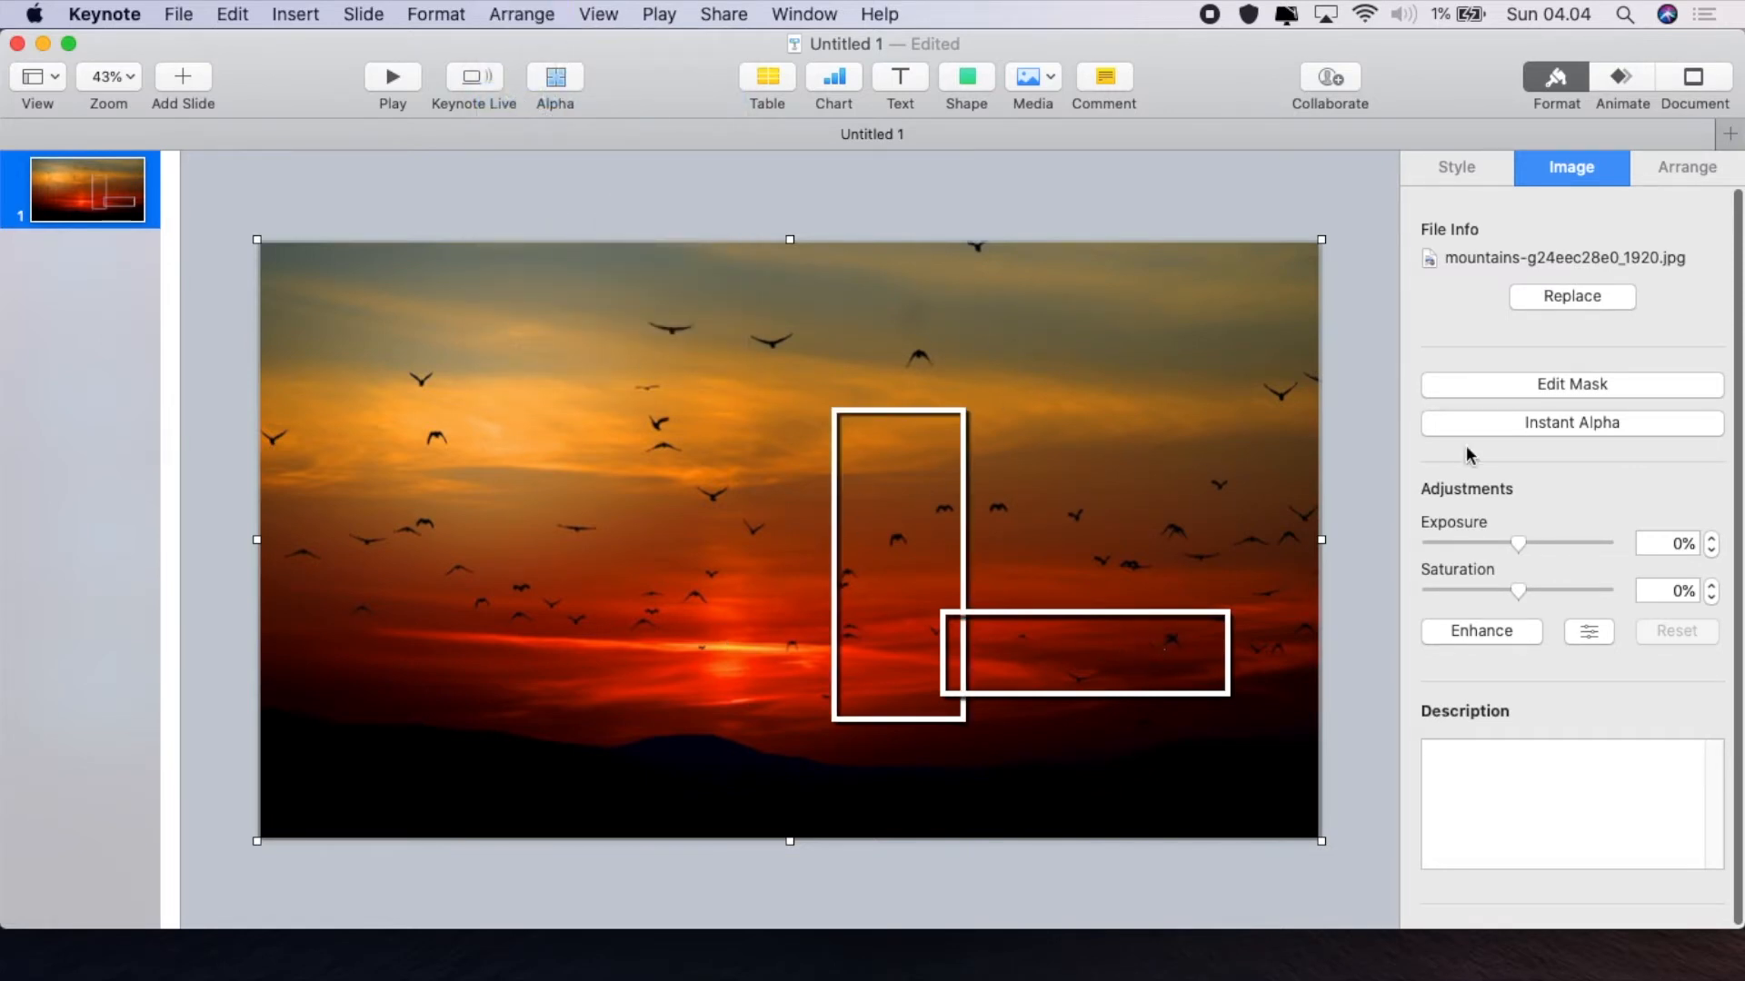
Mask the sunset copy to the edges of the wide lower frame and set its saturation to -100%
{"action": "left_click", "coordinate": [1546, 385]}
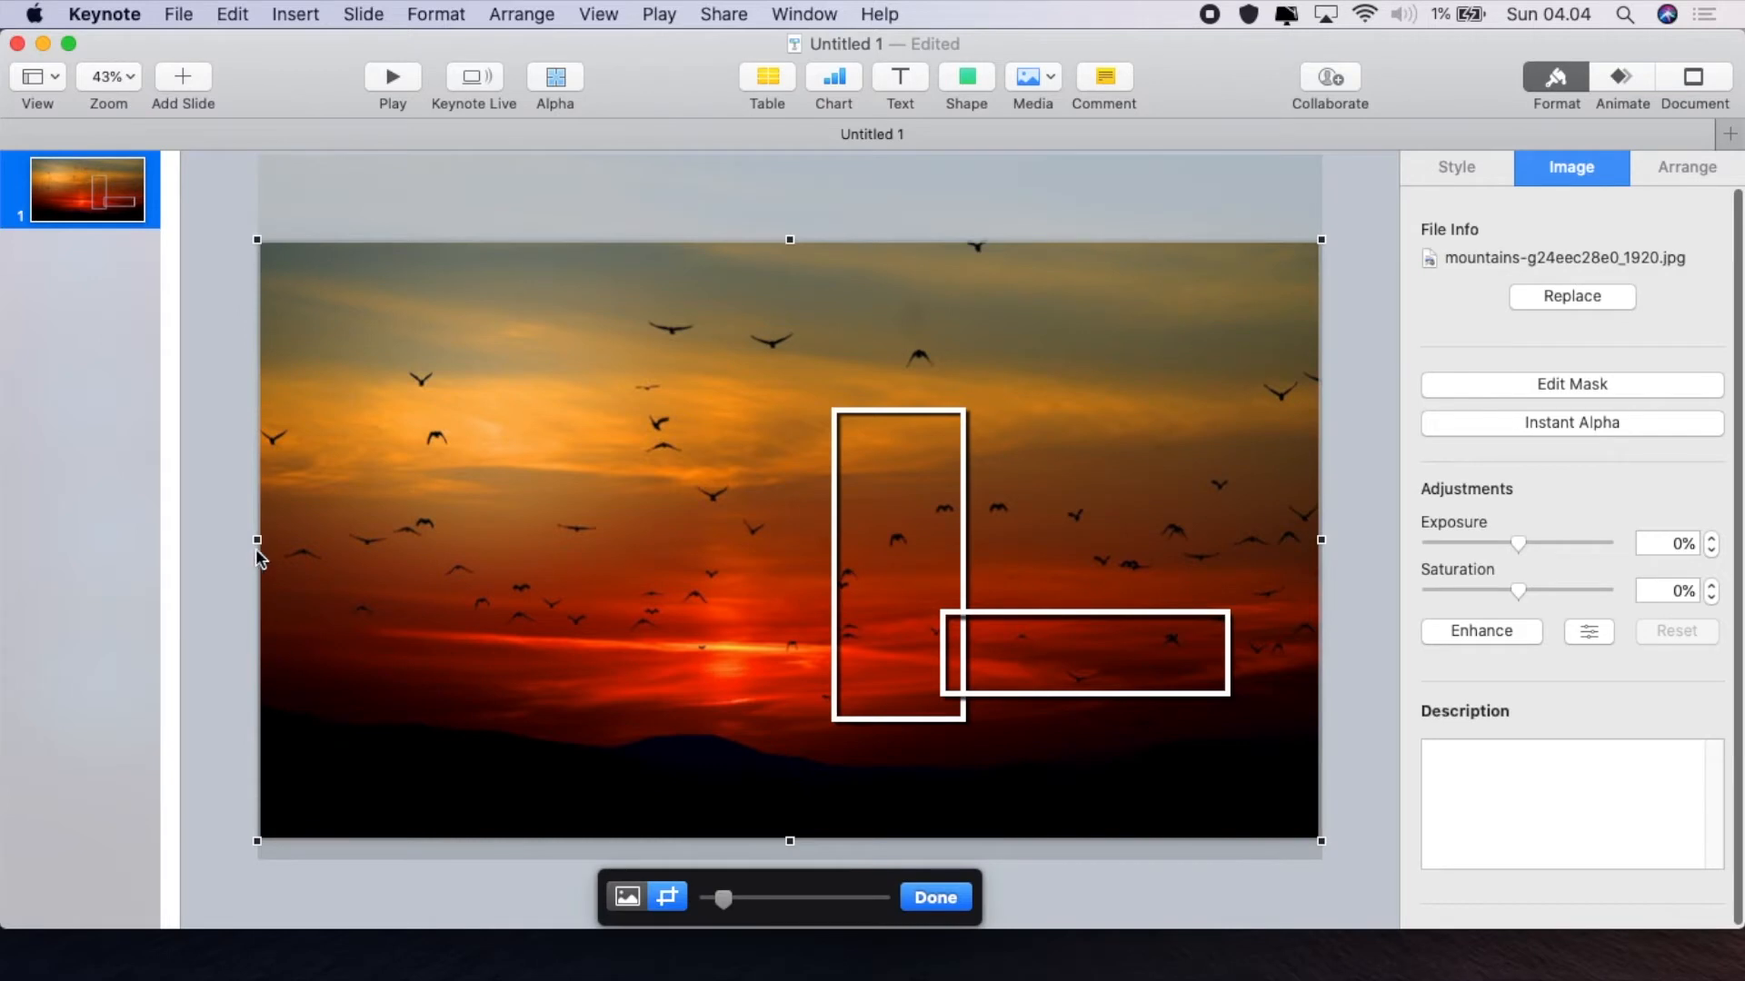
{"action": "left_click_drag", "start_coordinate": [258, 539], "coordinate": [943, 556]}
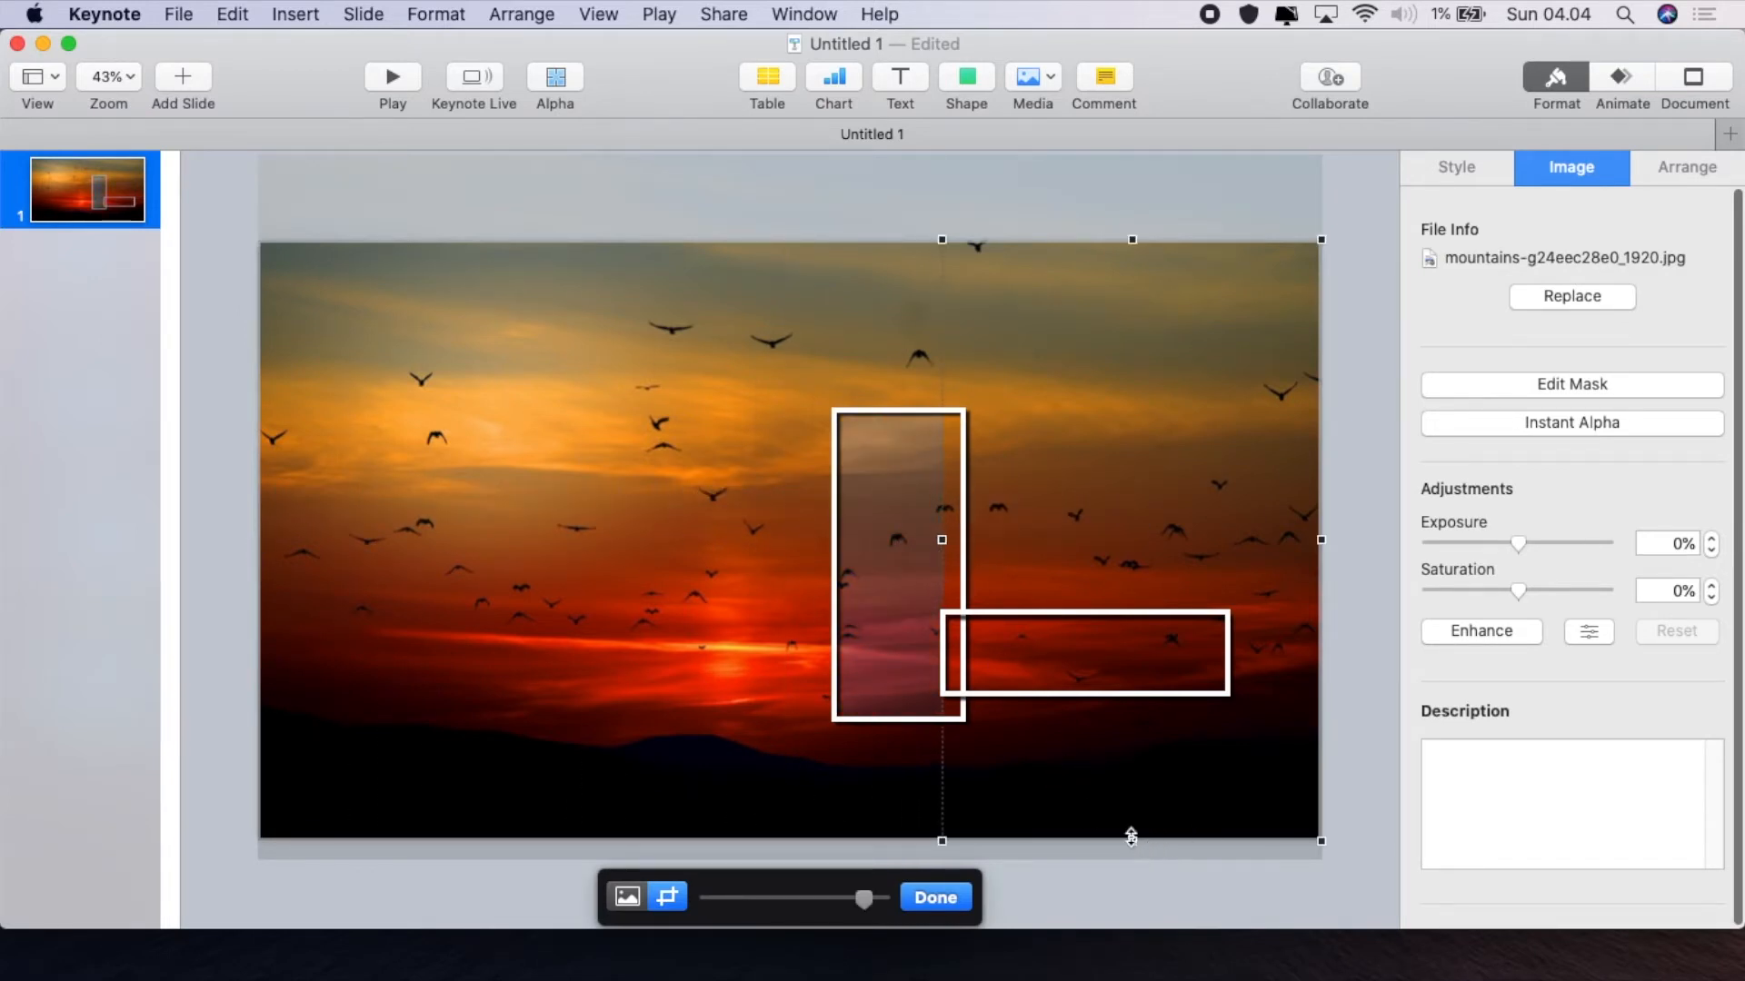
{"action": "left_click_drag", "start_coordinate": [1132, 836], "coordinate": [1056, 690]}
{"action": "left_click_drag", "start_coordinate": [1131, 240], "coordinate": [1051, 614]}
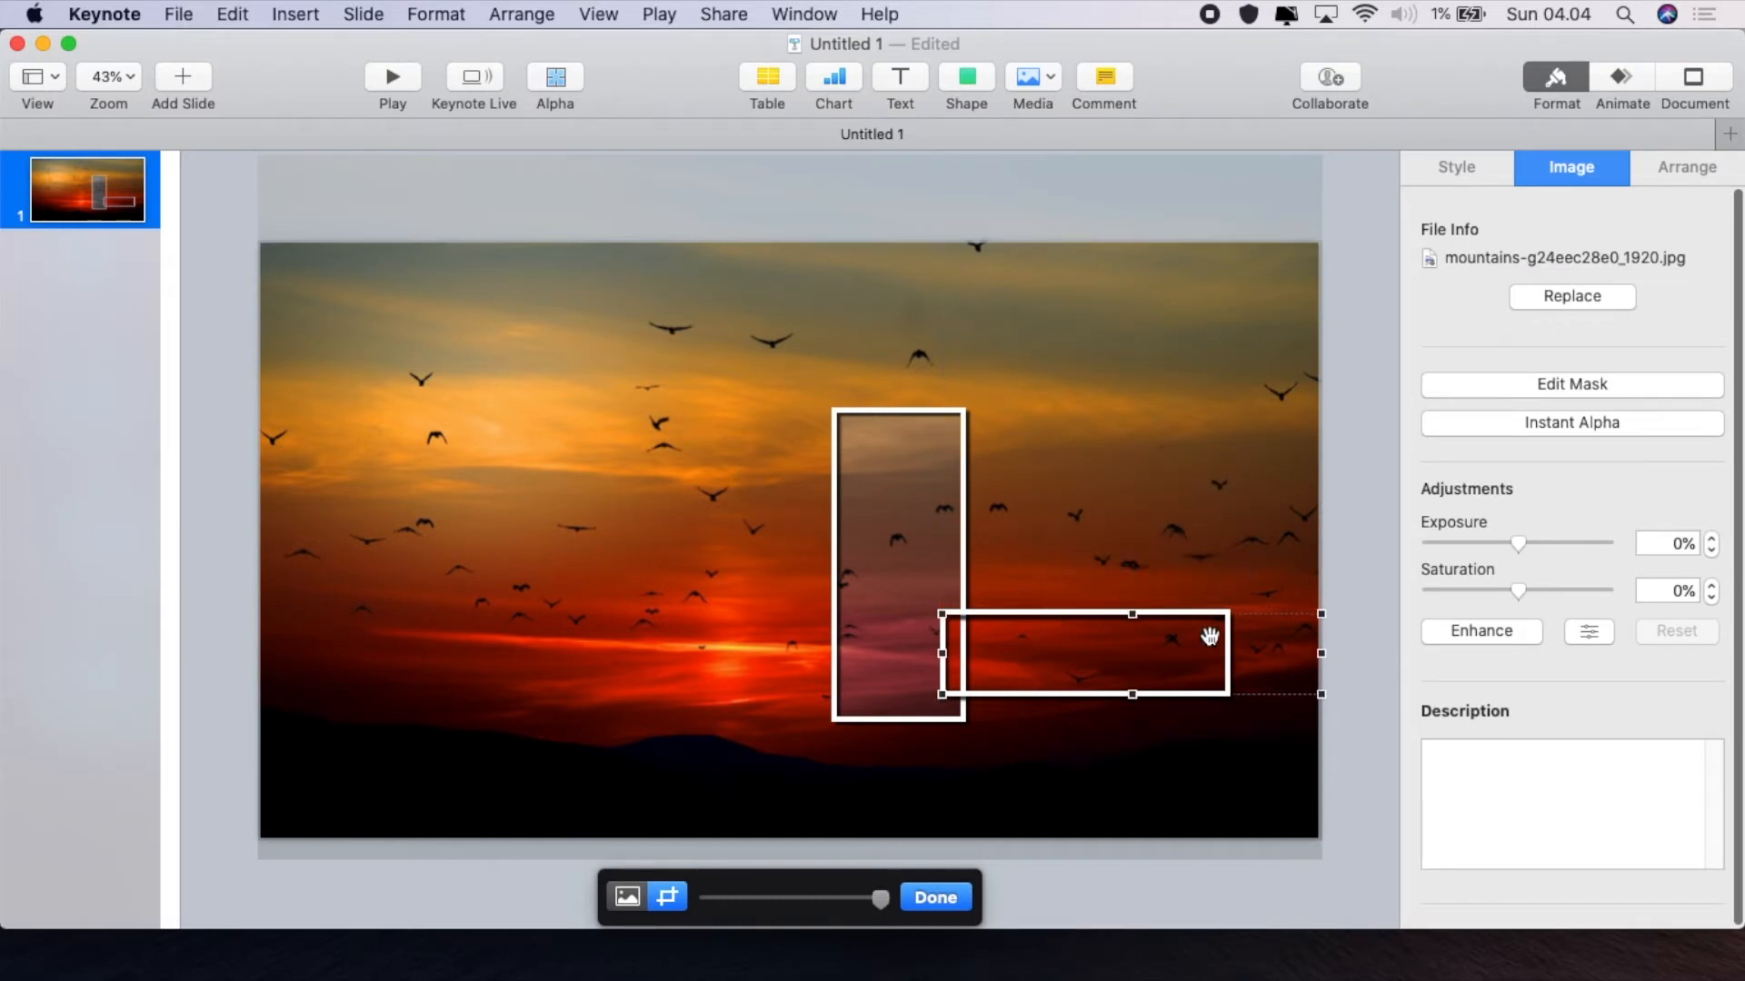
{"action": "left_click_drag", "start_coordinate": [1318, 651], "coordinate": [1228, 604]}
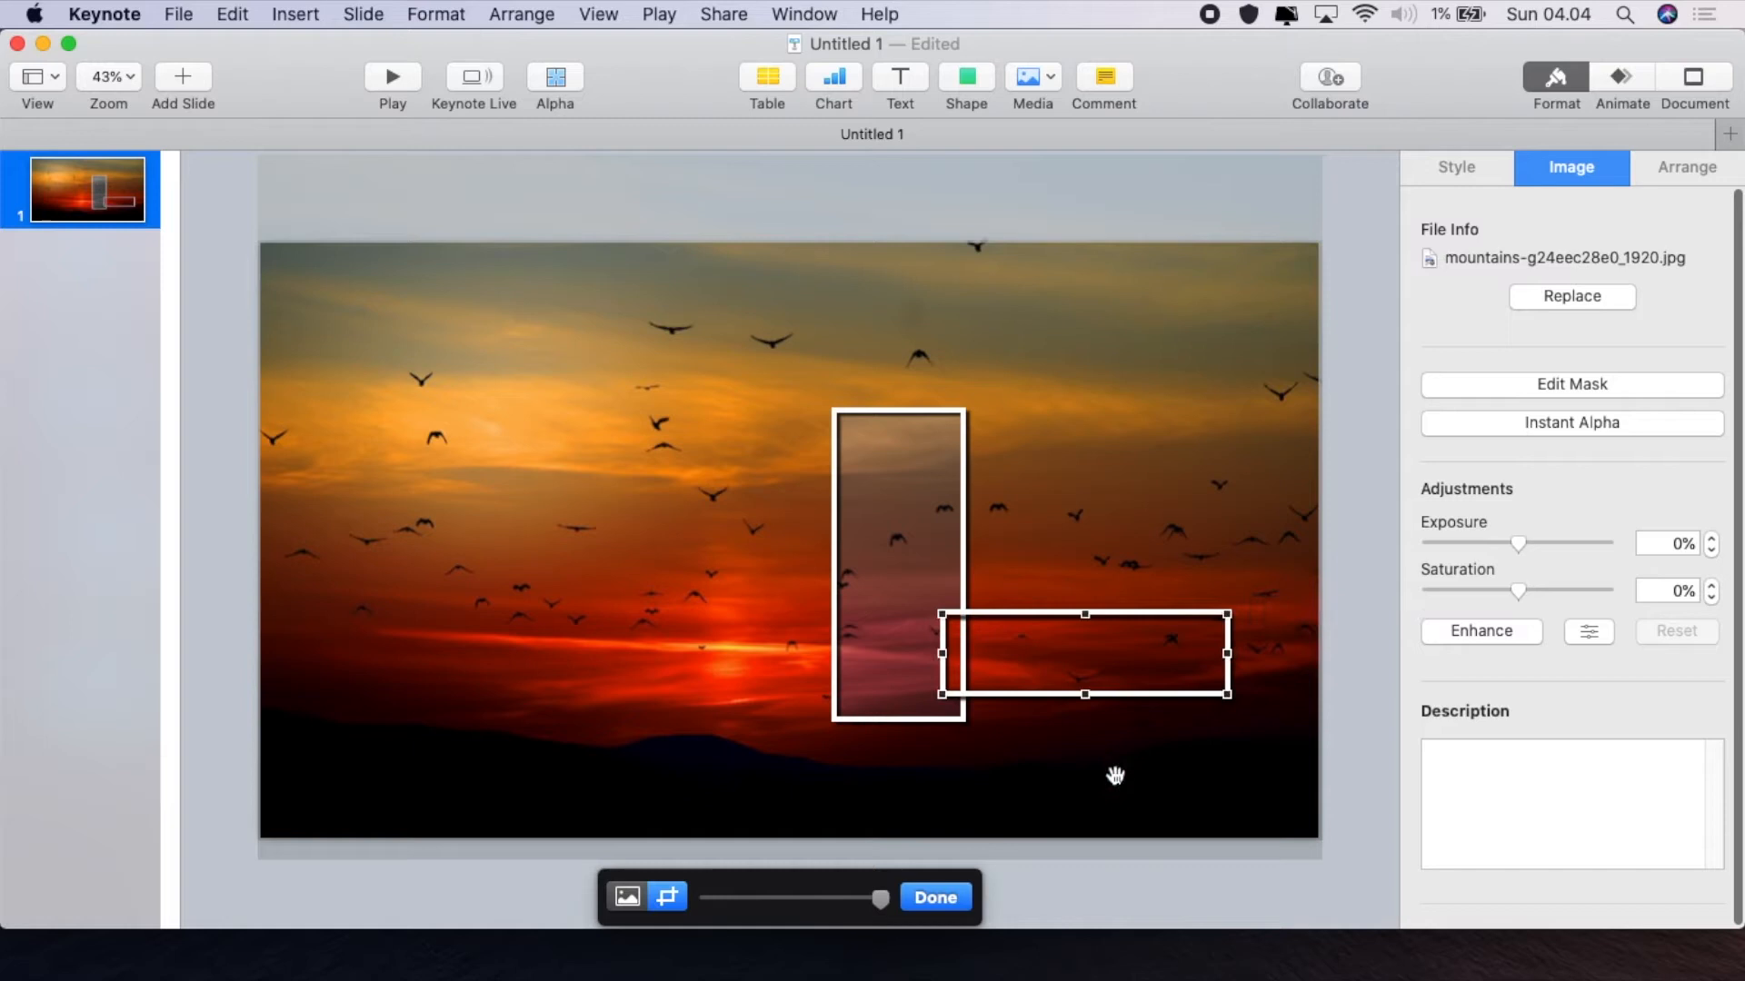
{"action": "left_click", "coordinate": [920, 902]}
{"action": "left_click_drag", "start_coordinate": [1517, 589], "coordinate": [1394, 603]}
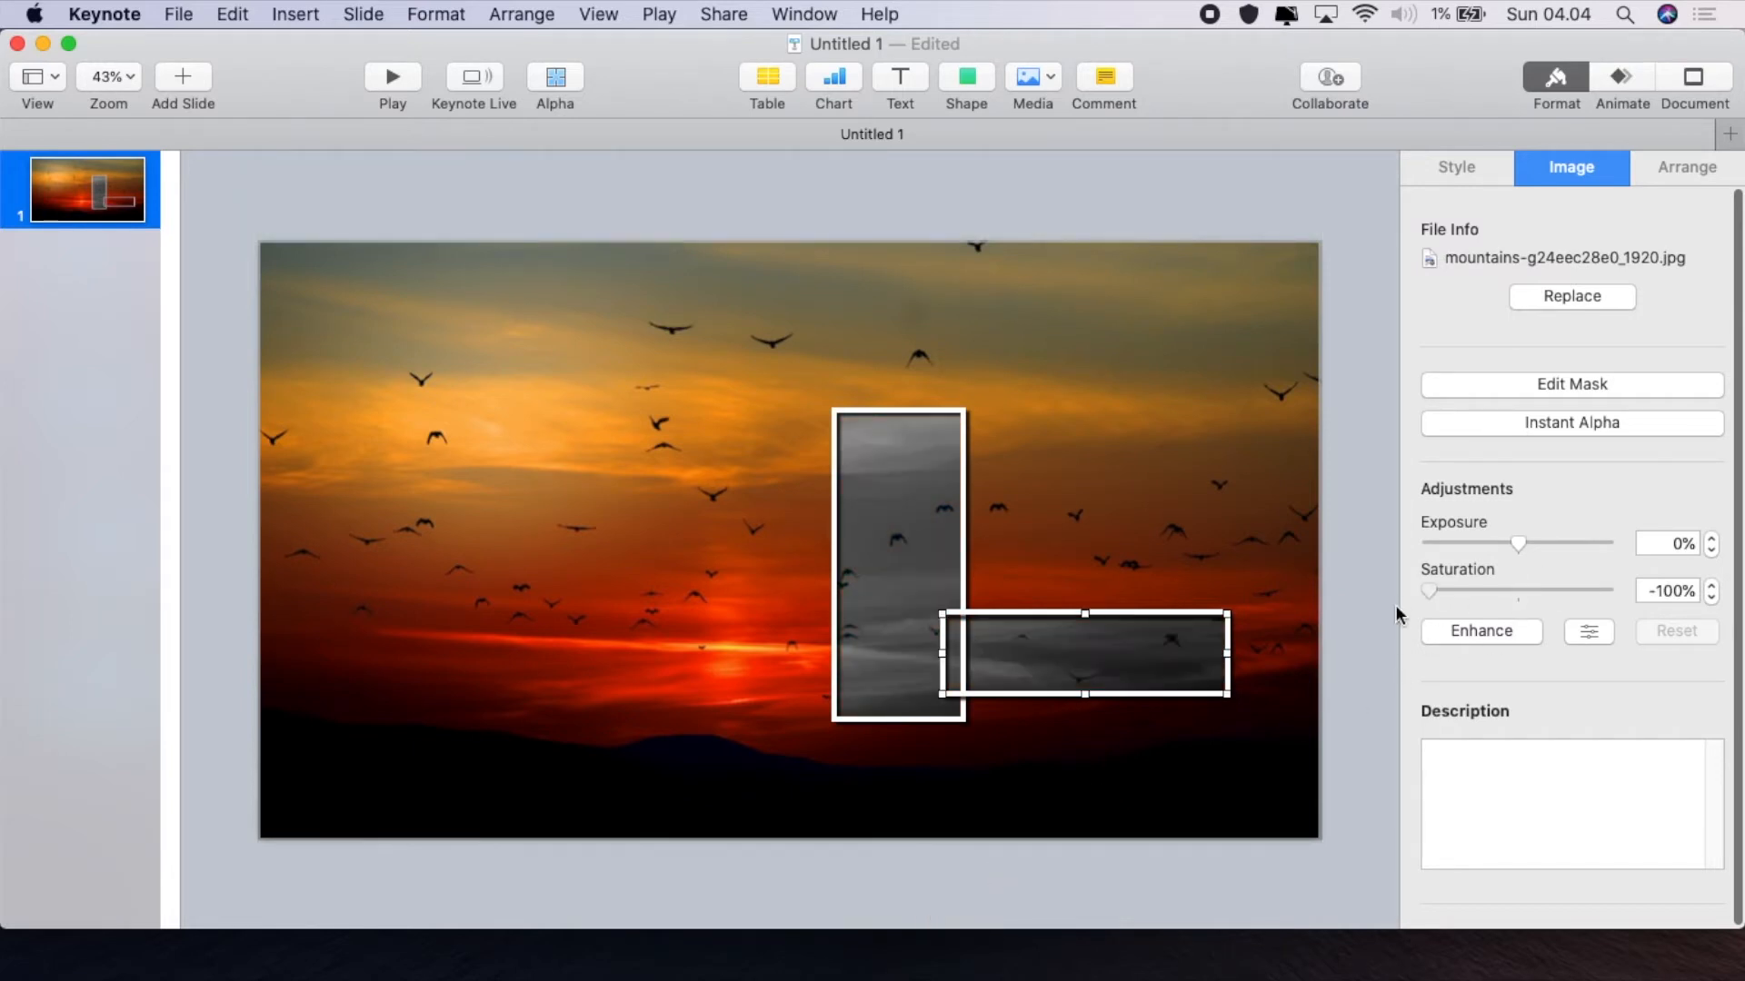
Duplicate the wide lower frame and reshape the copy into a nearly square frame about 314 pt wide over the tall frame's upper right corner
{"action": "left_click", "coordinate": [1168, 608]}
{"action": "right_click", "coordinate": [1168, 612]}
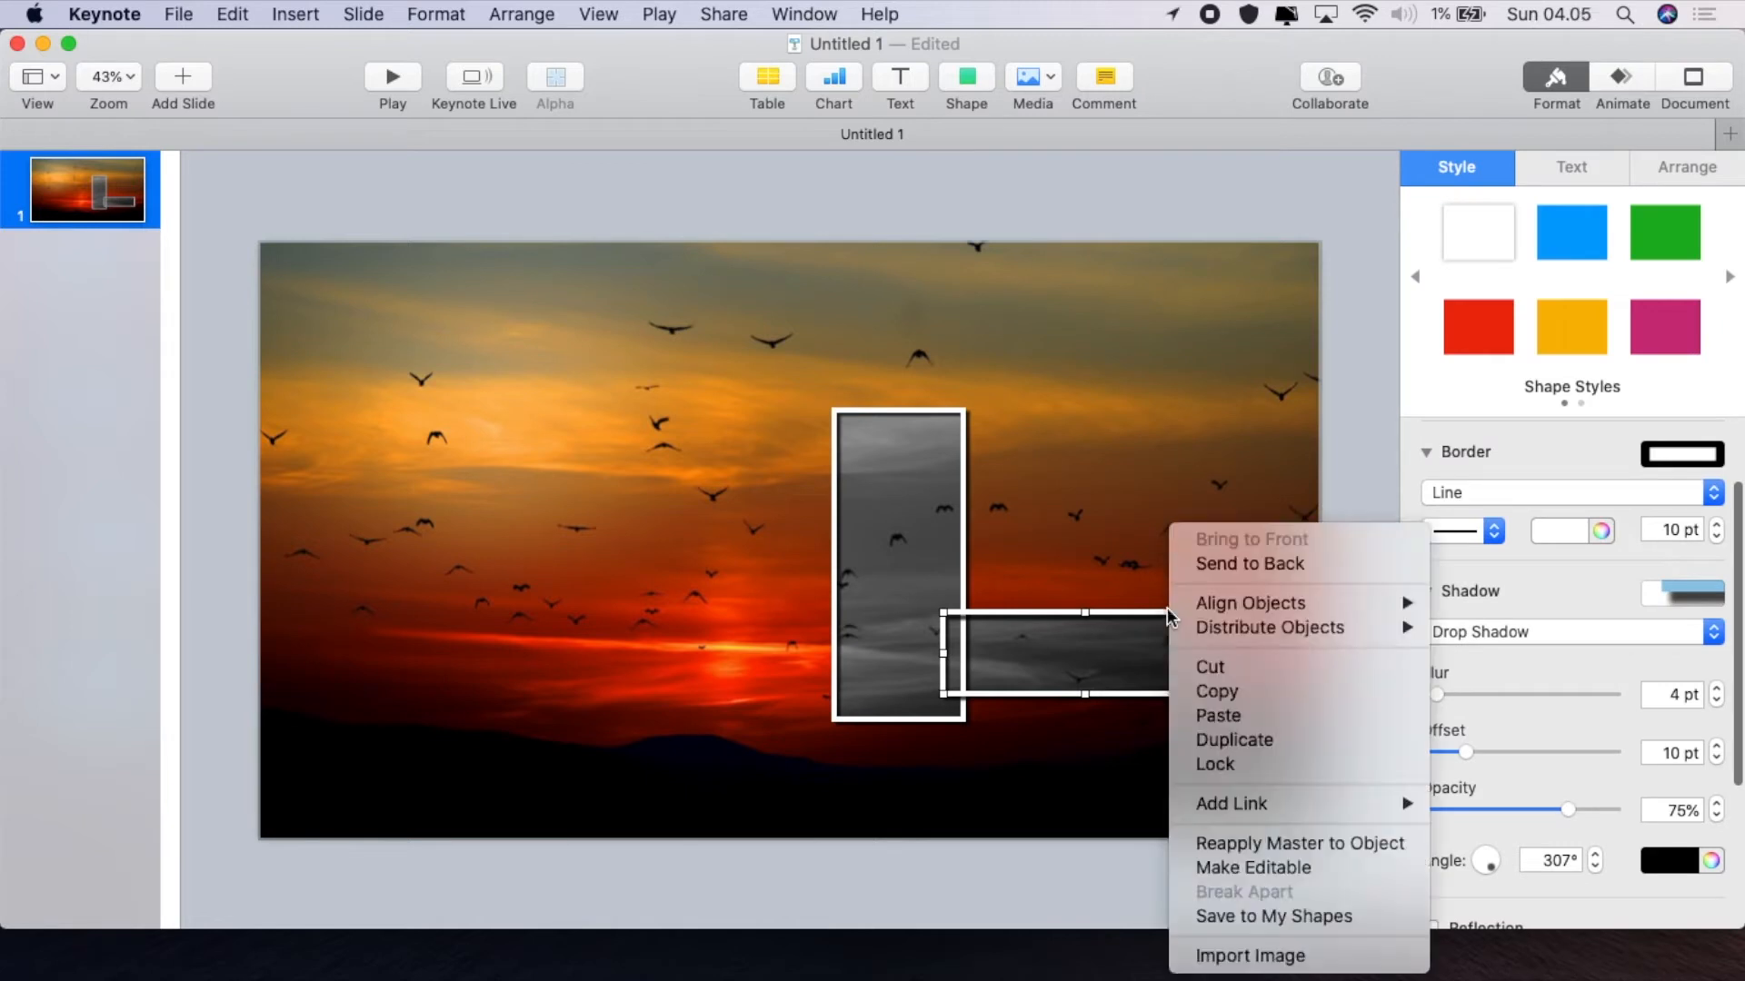
{"action": "left_click", "coordinate": [1214, 742]}
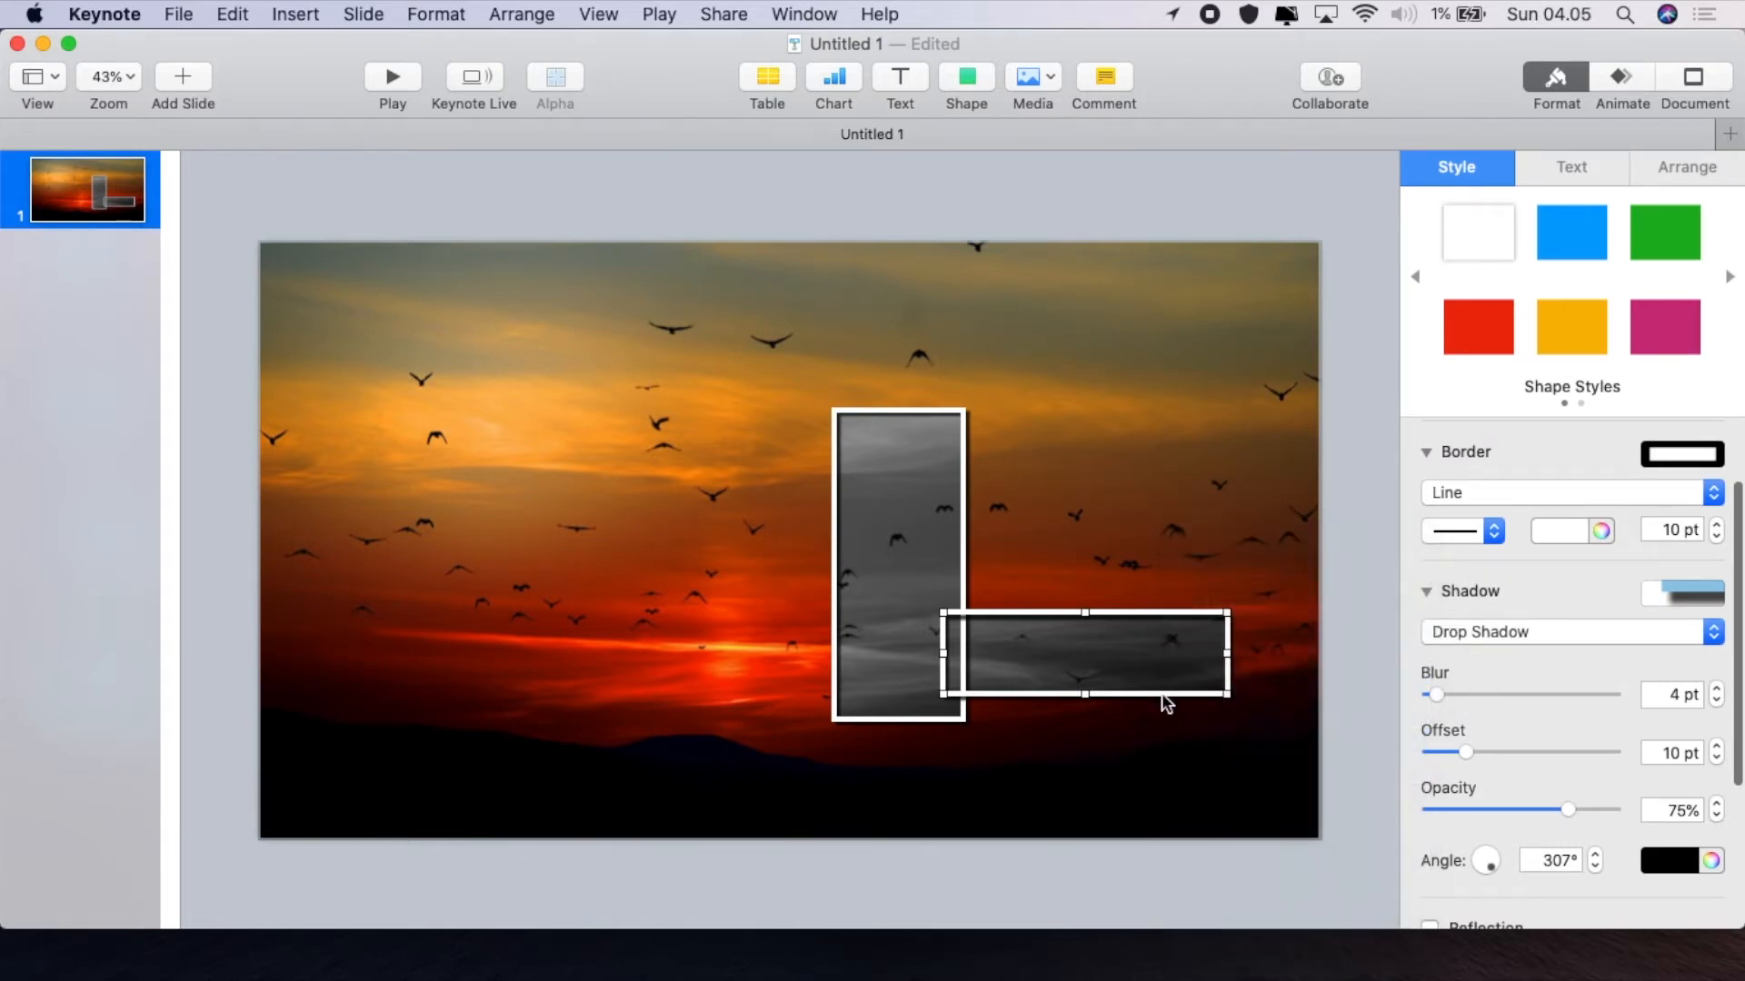
{"action": "left_click_drag", "start_coordinate": [1110, 627], "coordinate": [1083, 381]}
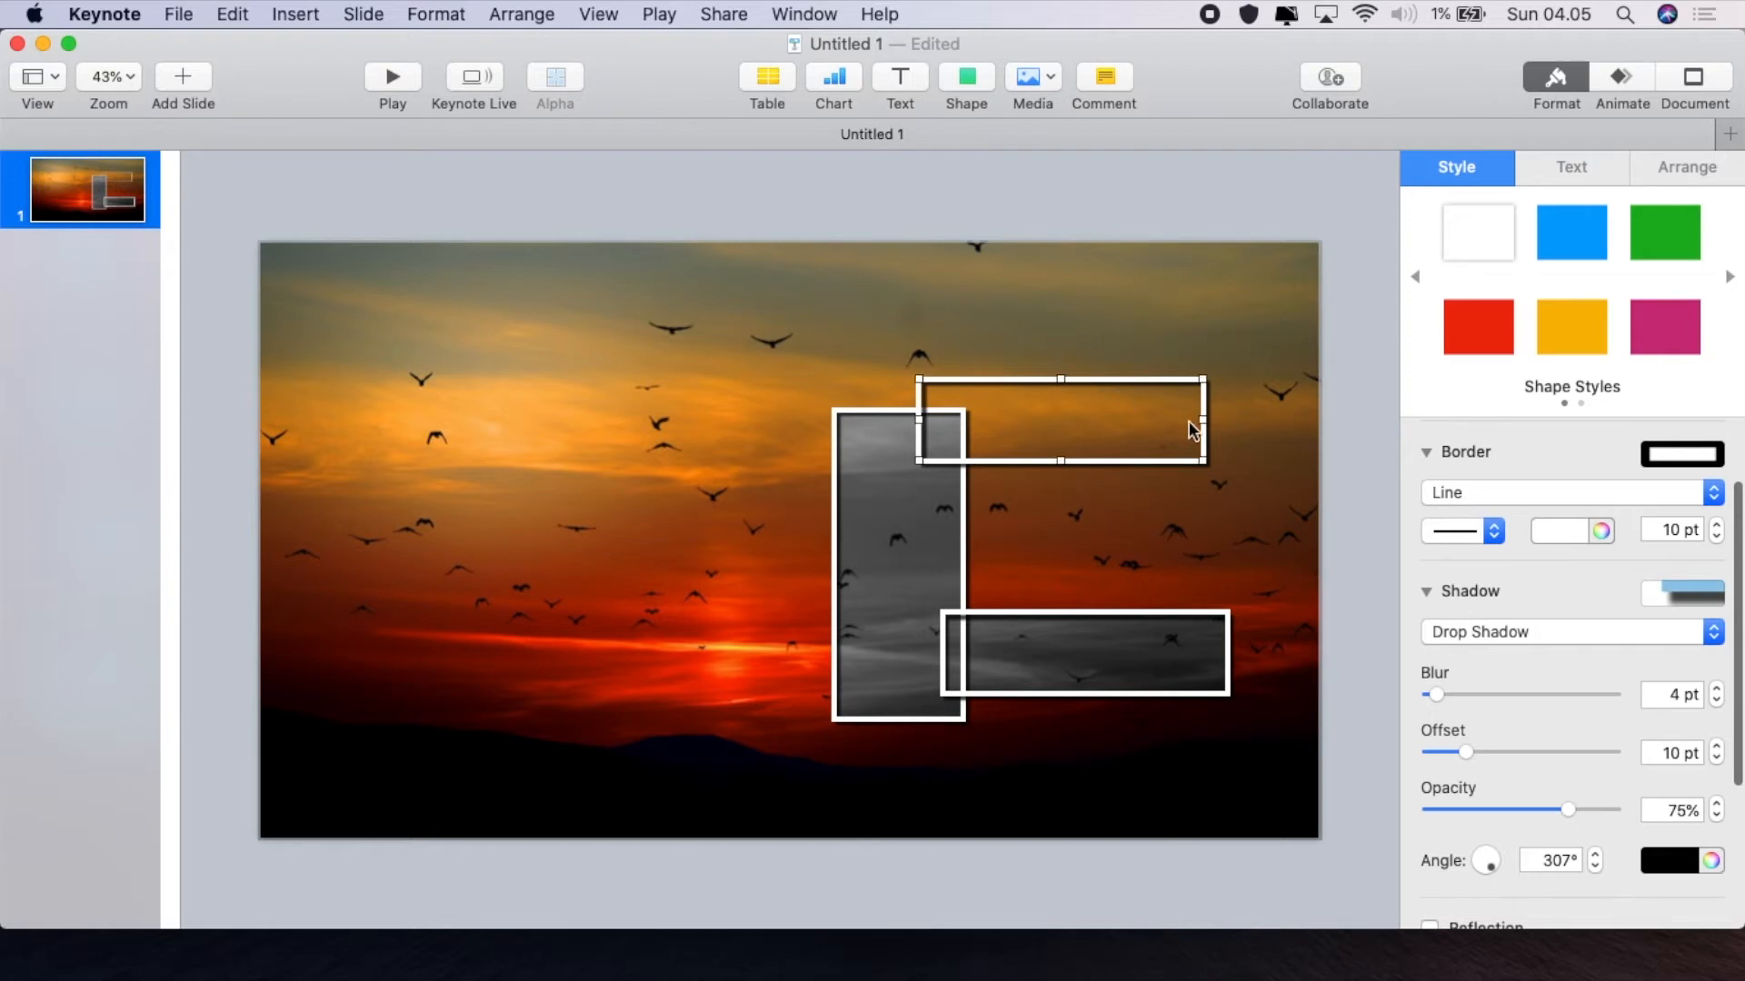
{"action": "left_click_drag", "start_coordinate": [1205, 421], "coordinate": [1093, 416]}
{"action": "left_click_drag", "start_coordinate": [1007, 377], "coordinate": [1006, 348]}
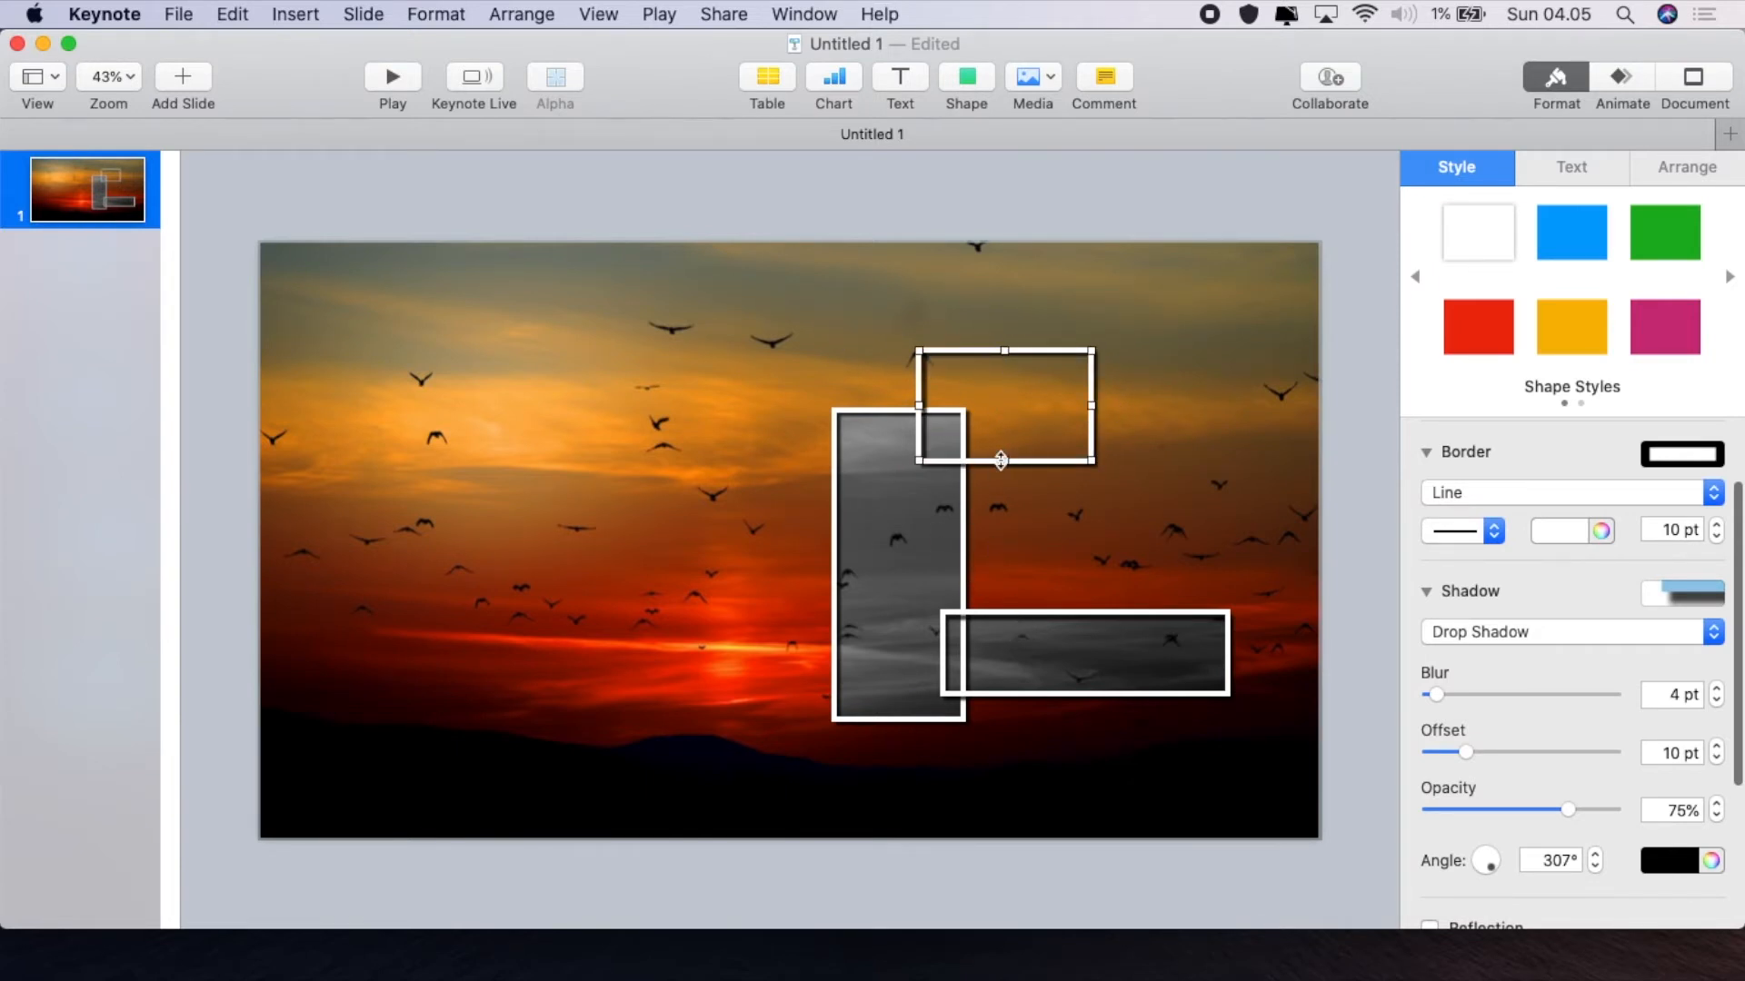
{"action": "left_click_drag", "start_coordinate": [1003, 461], "coordinate": [1003, 499]}
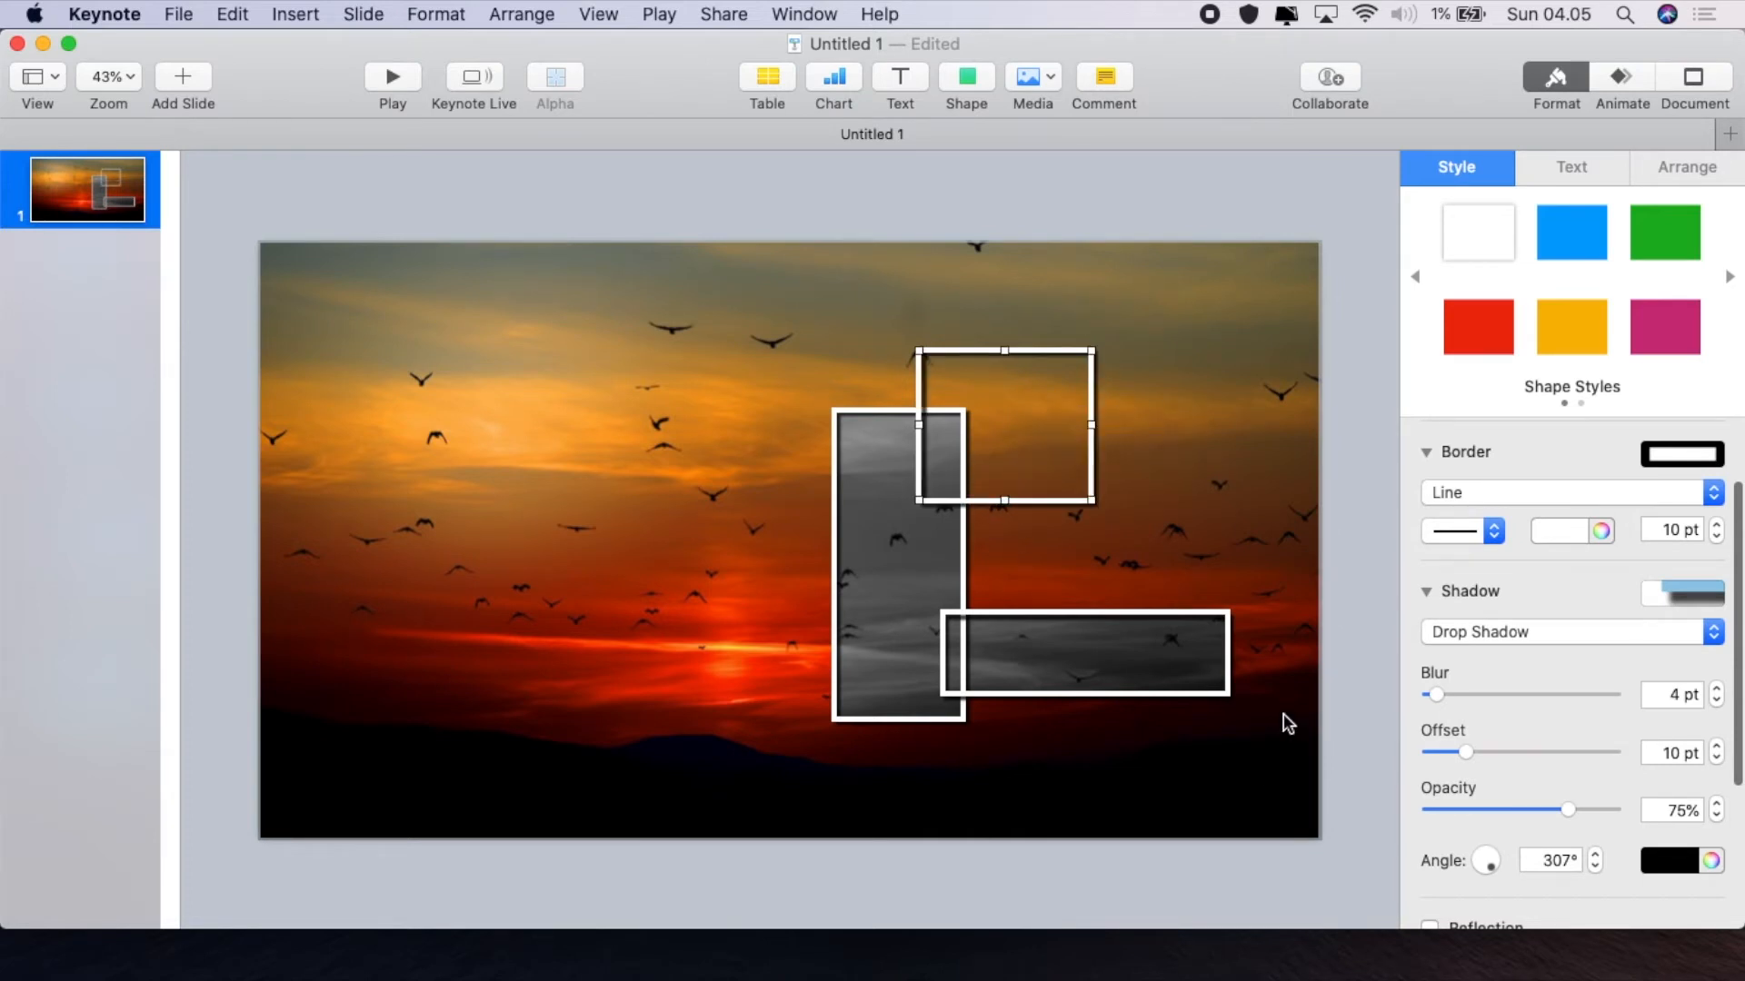
Duplicate the sunset background image again and send the copy backward behind all three white frames
{"action": "left_click", "coordinate": [556, 510]}
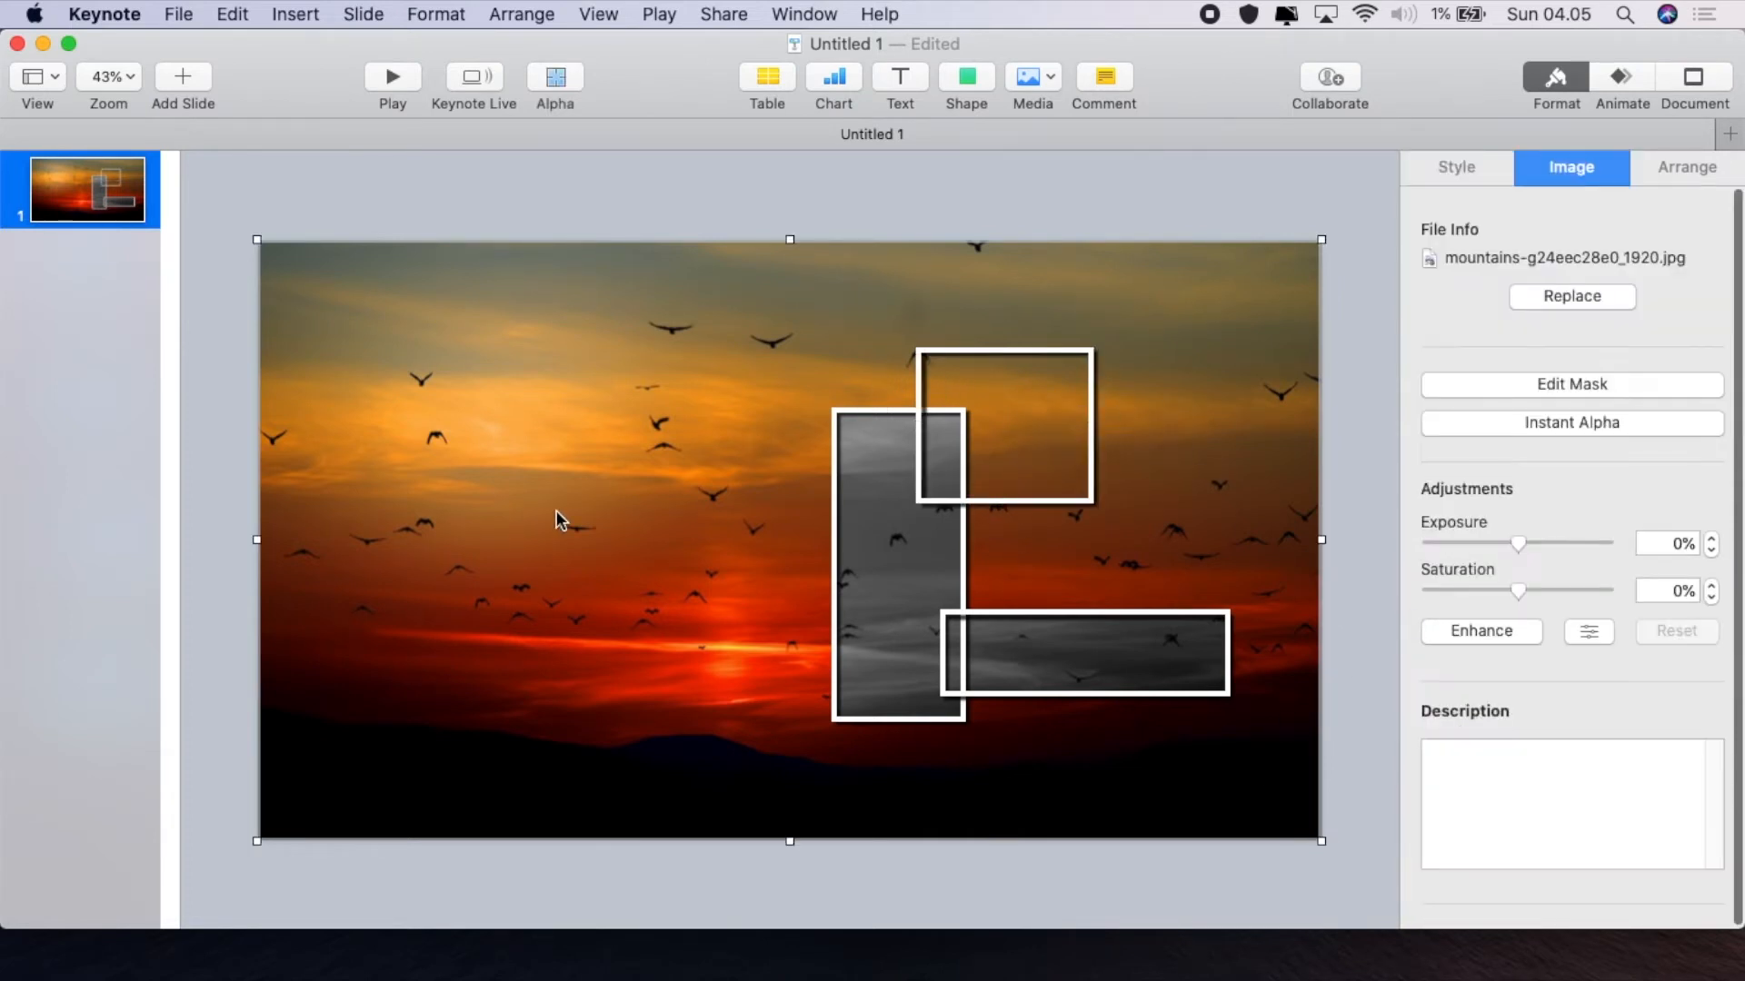
{"action": "right_click", "coordinate": [556, 511]}
{"action": "left_click", "coordinate": [638, 726]}
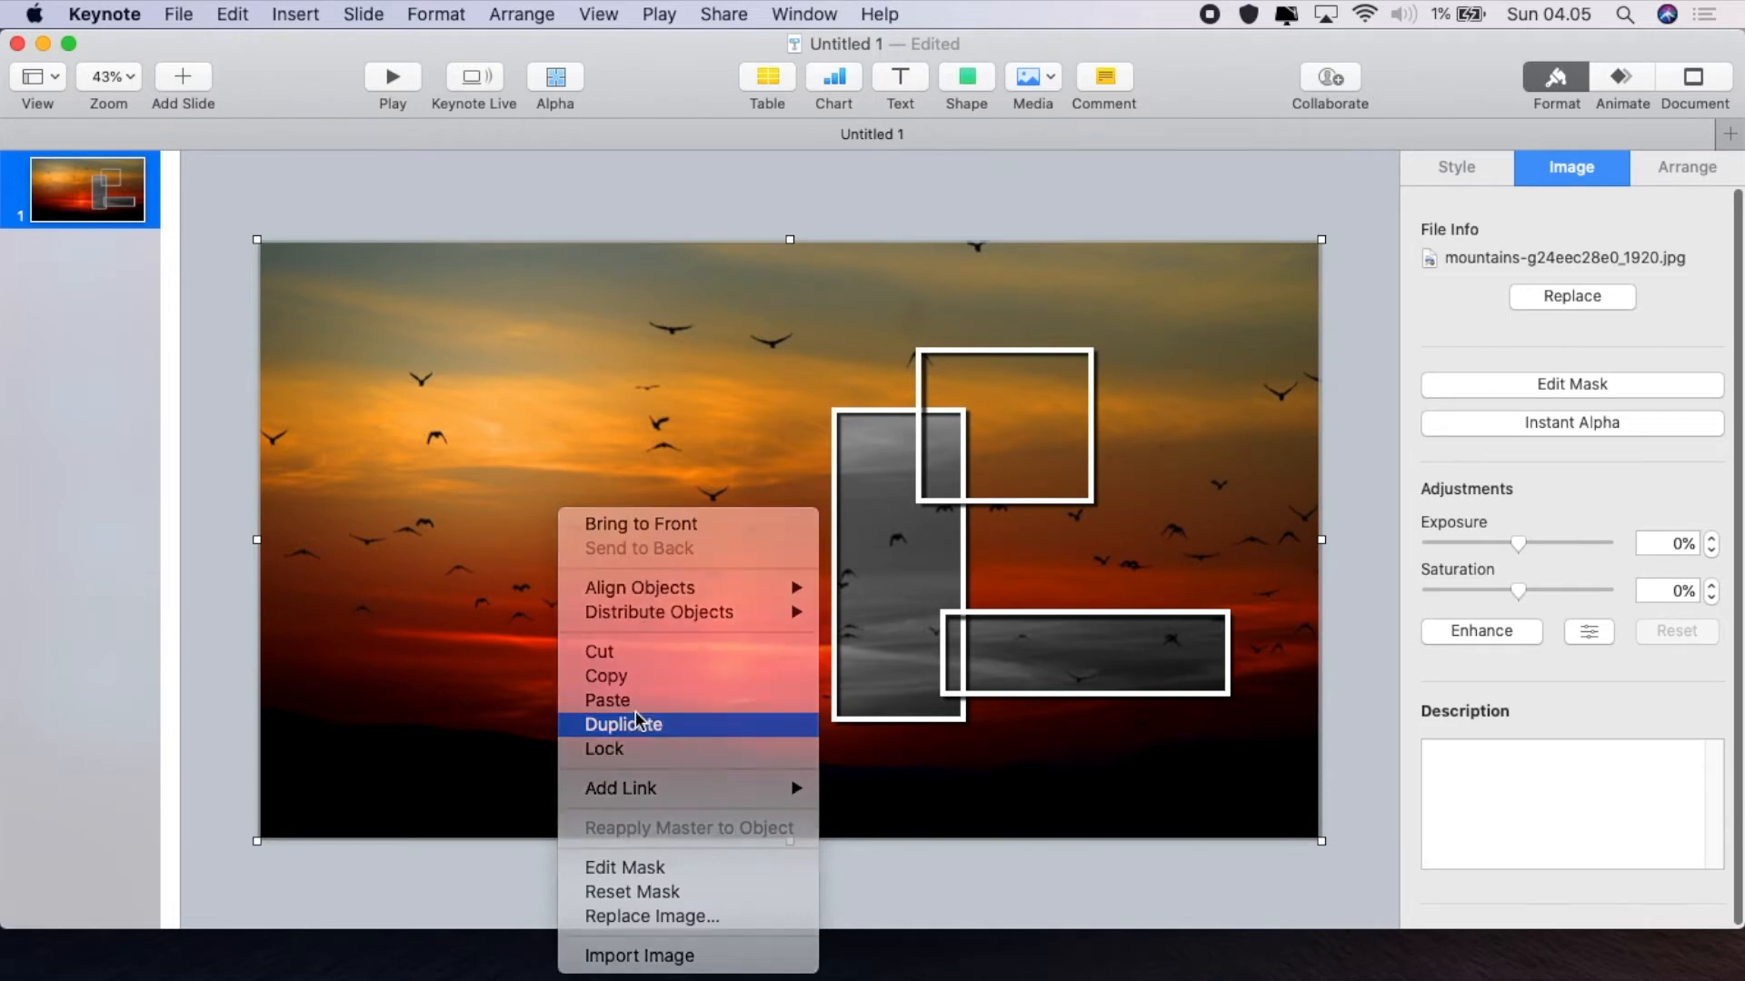
{"action": "left_click", "coordinate": [531, 14]}
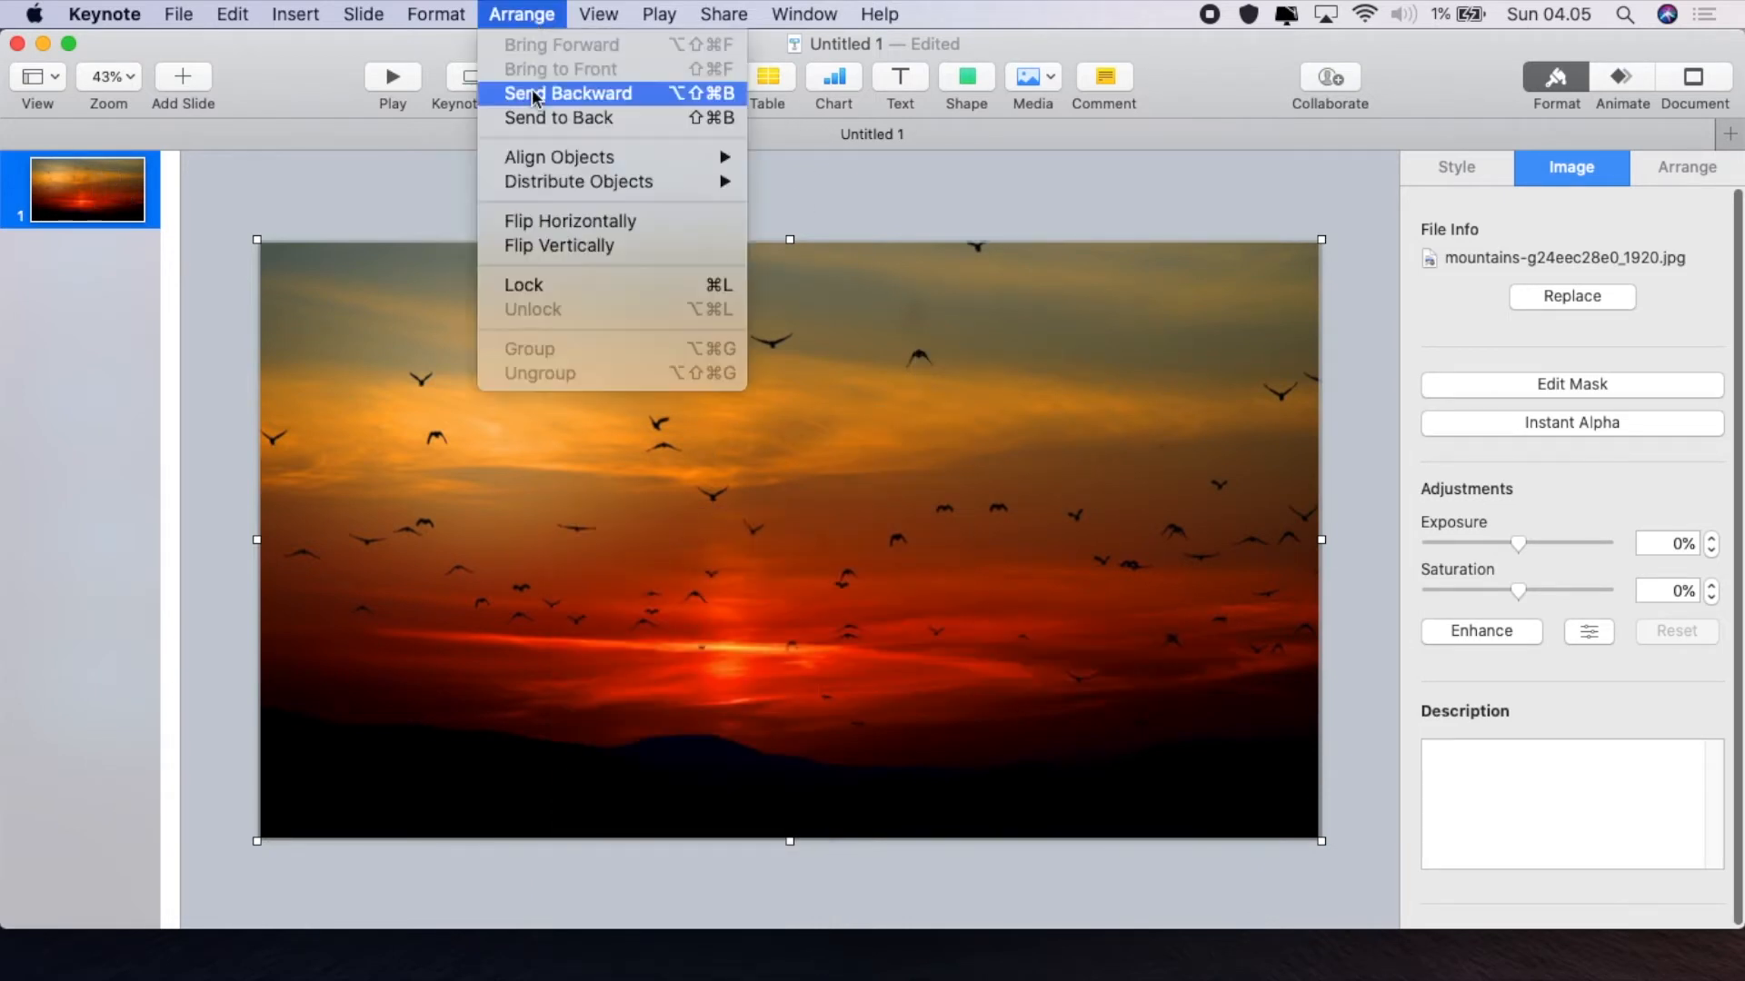
{"action": "left_click", "coordinate": [531, 92]}
{"action": "left_click", "coordinate": [522, 15]}
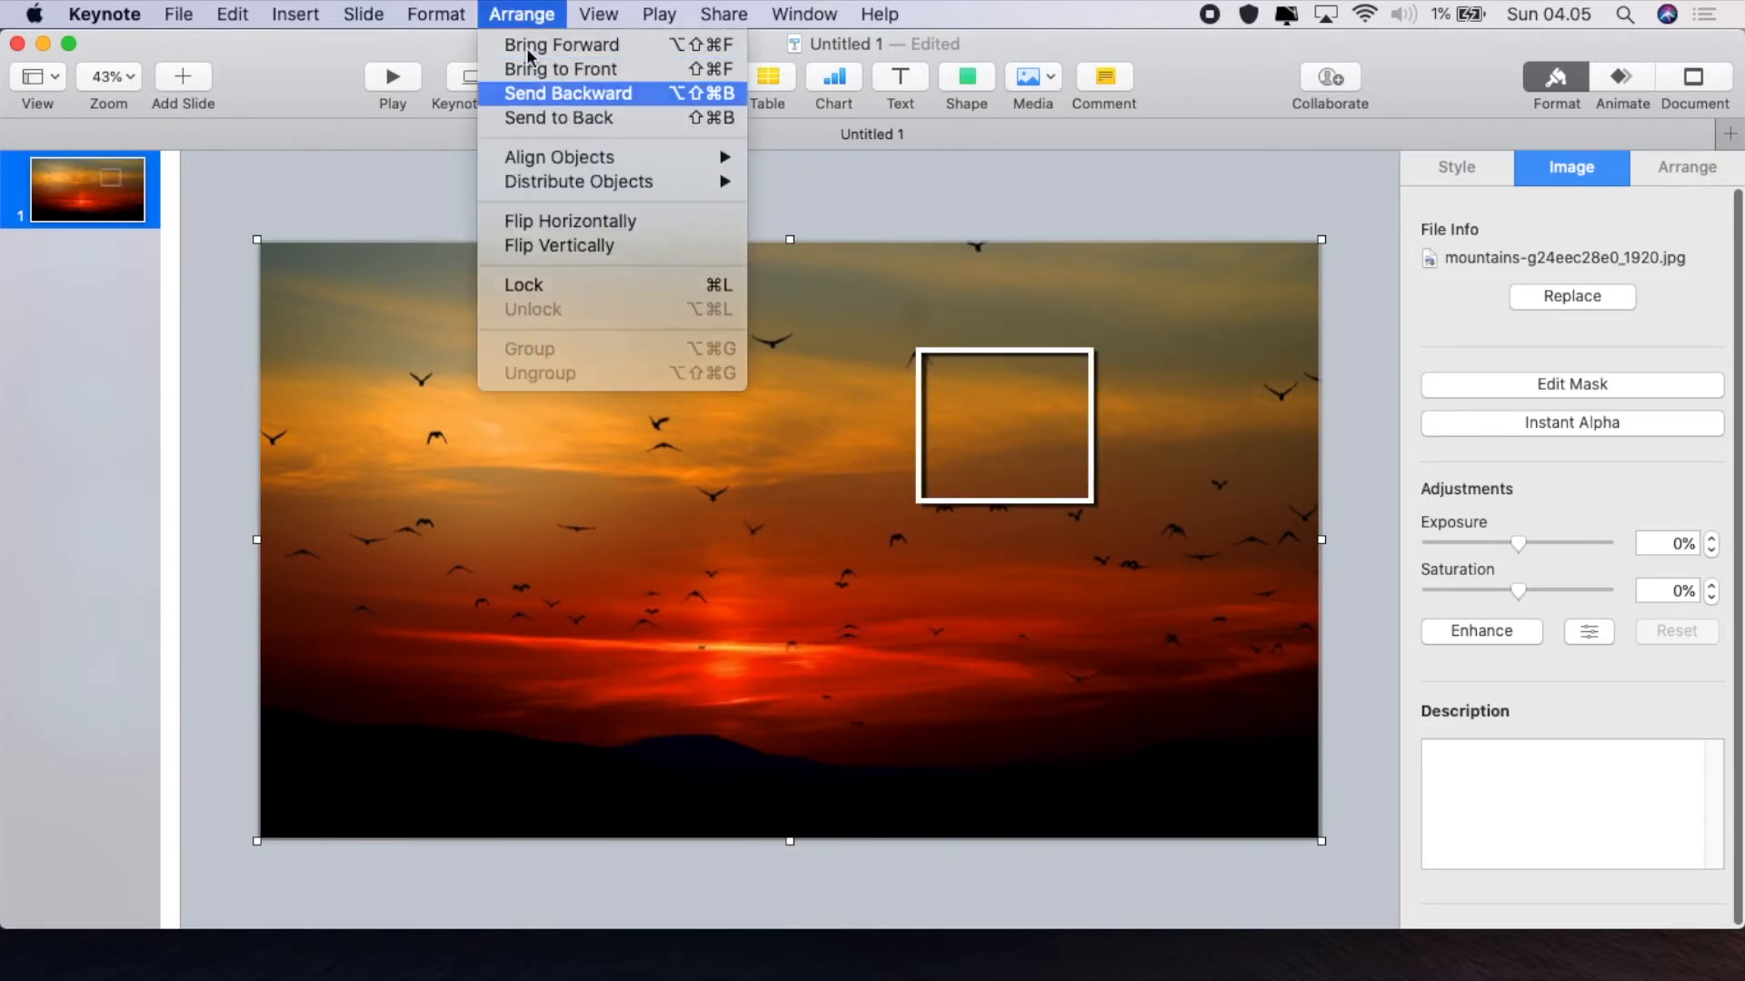
{"action": "left_click", "coordinate": [526, 93]}
{"action": "left_click", "coordinate": [522, 14]}
{"action": "left_click", "coordinate": [526, 95]}
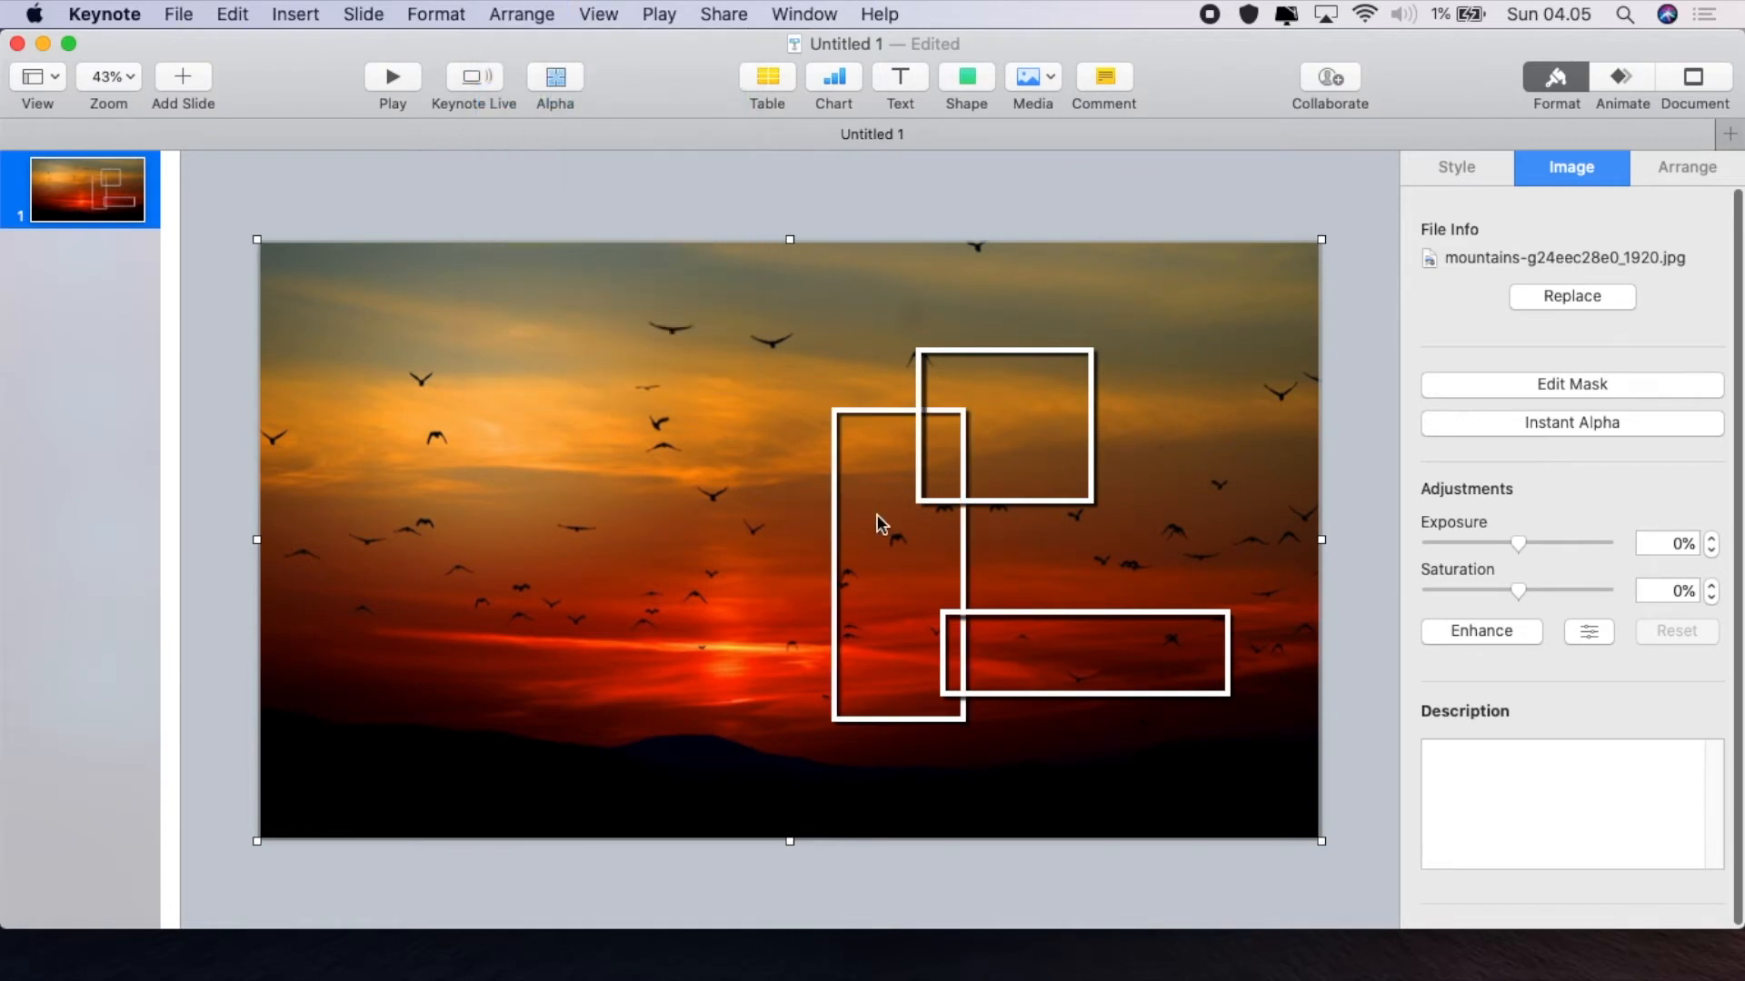
Mask the new sunset copy to the edges of the nearly square frame and set its saturation to -100%
{"action": "left_click", "coordinate": [1627, 384]}
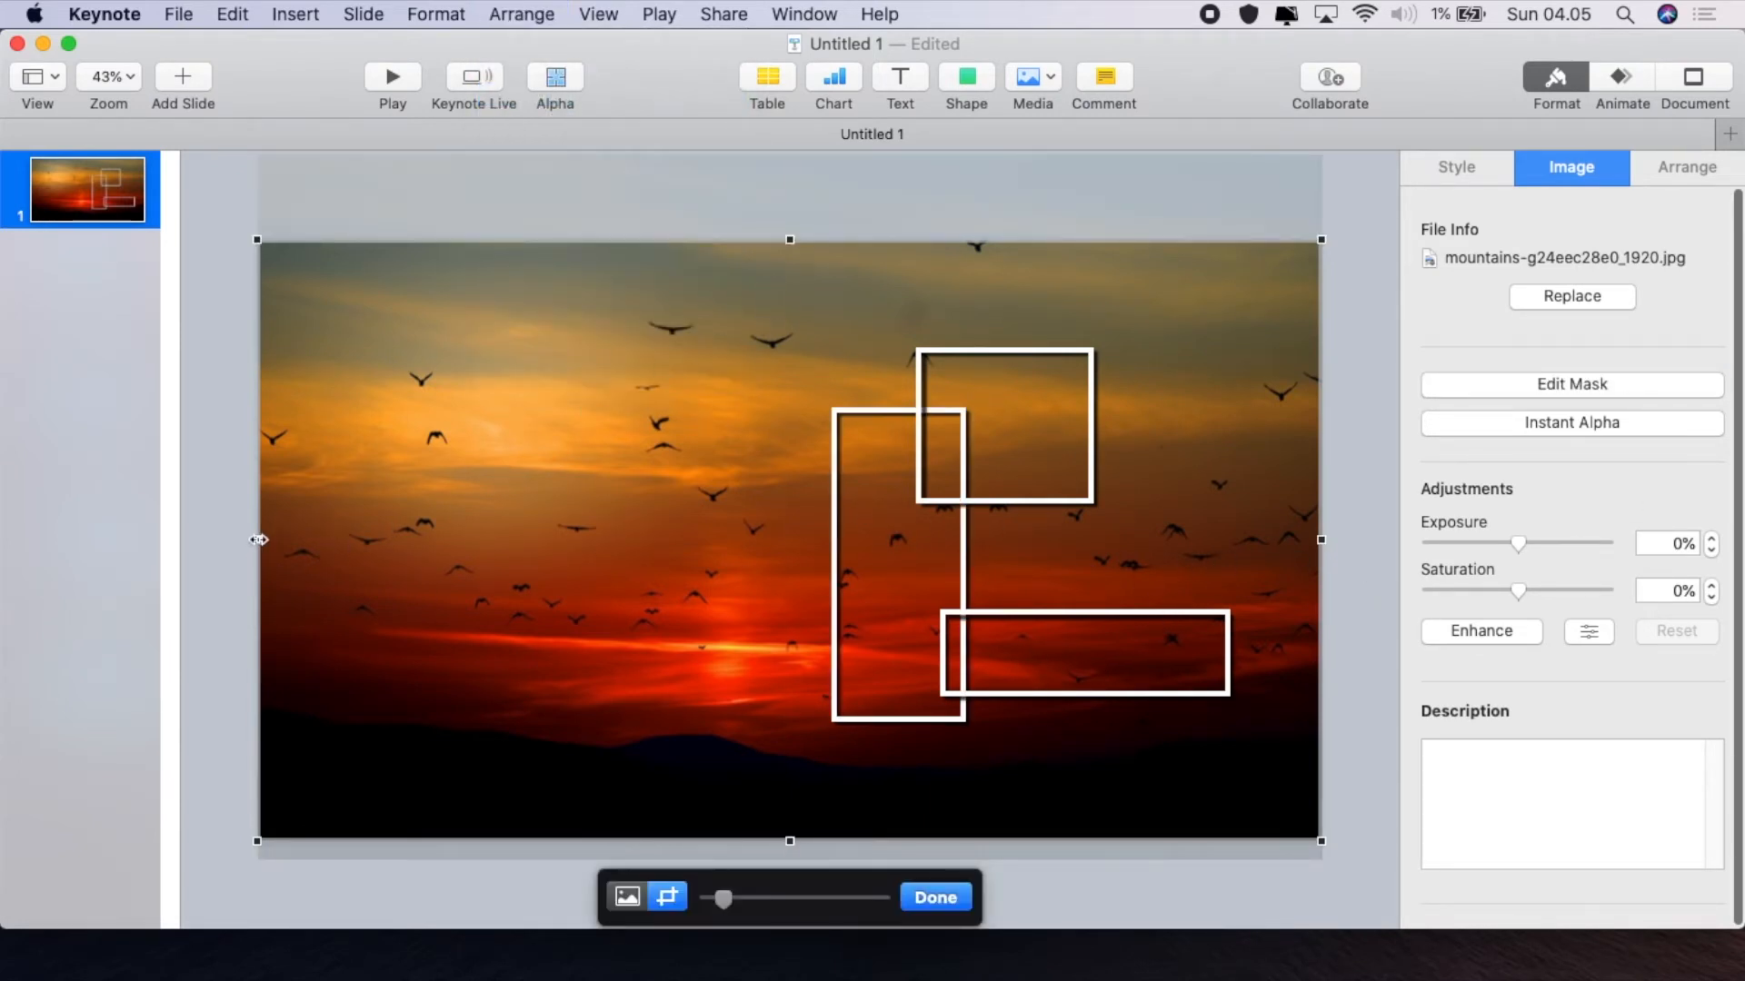
{"action": "left_click_drag", "start_coordinate": [257, 540], "coordinate": [920, 483]}
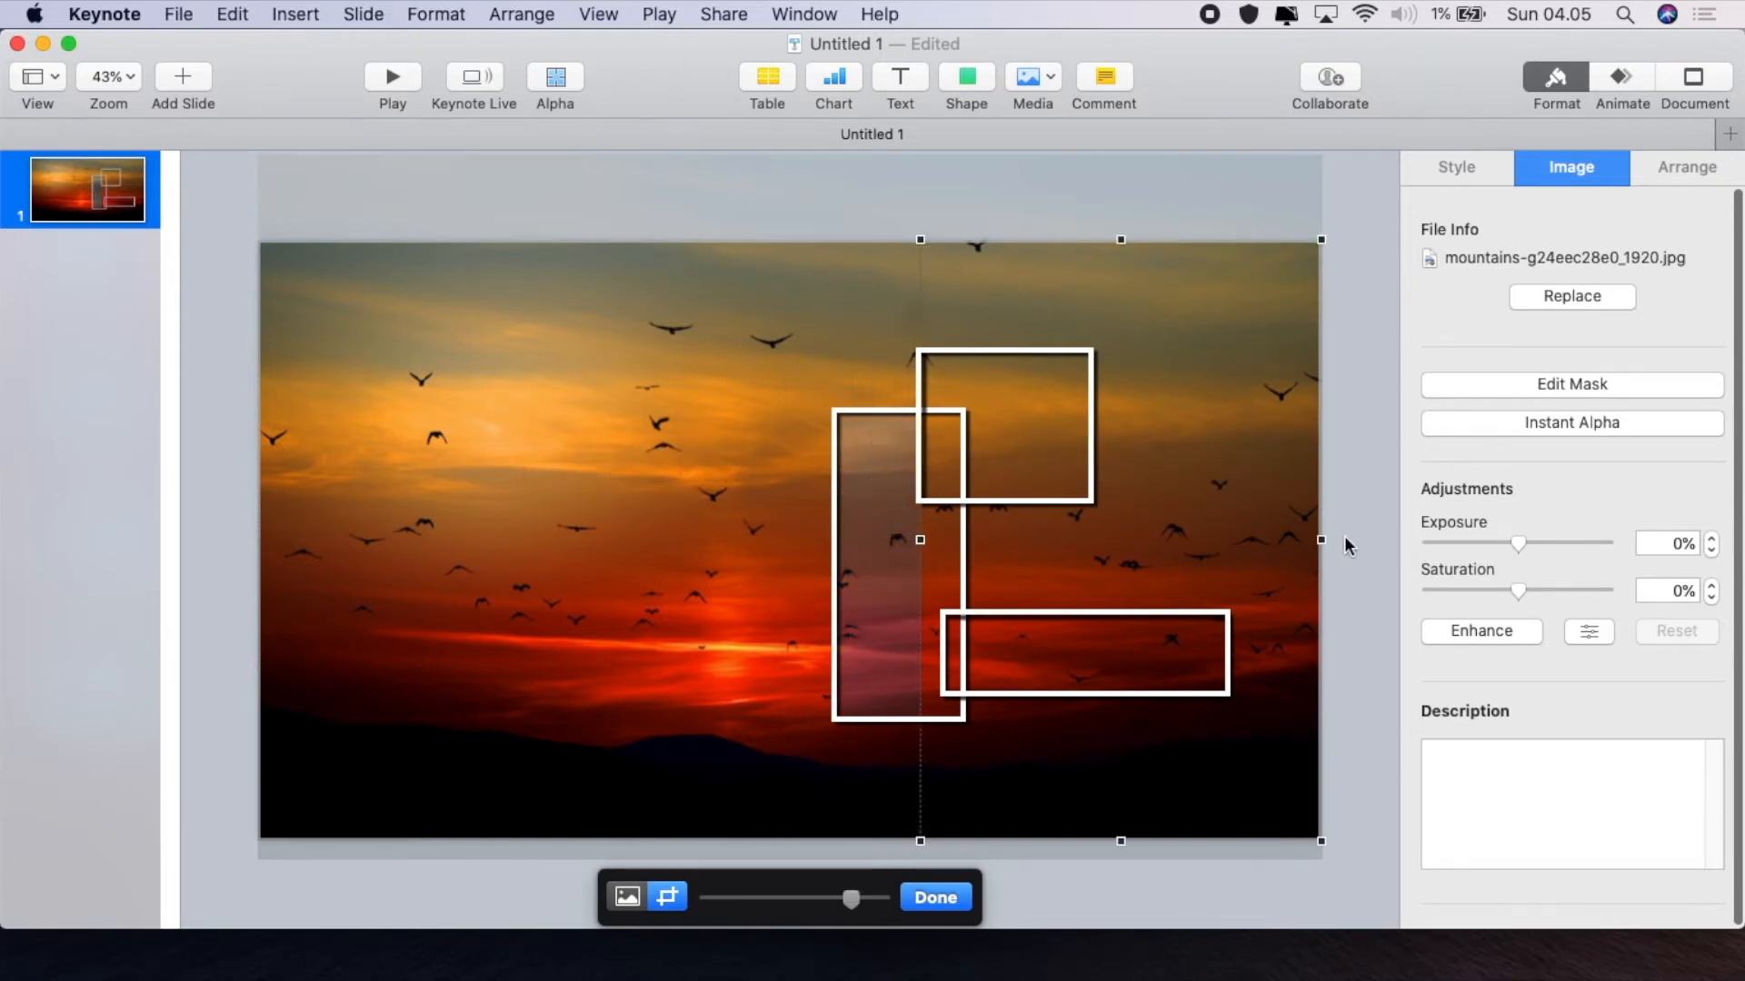
{"action": "left_click_drag", "start_coordinate": [1319, 538], "coordinate": [1092, 523]}
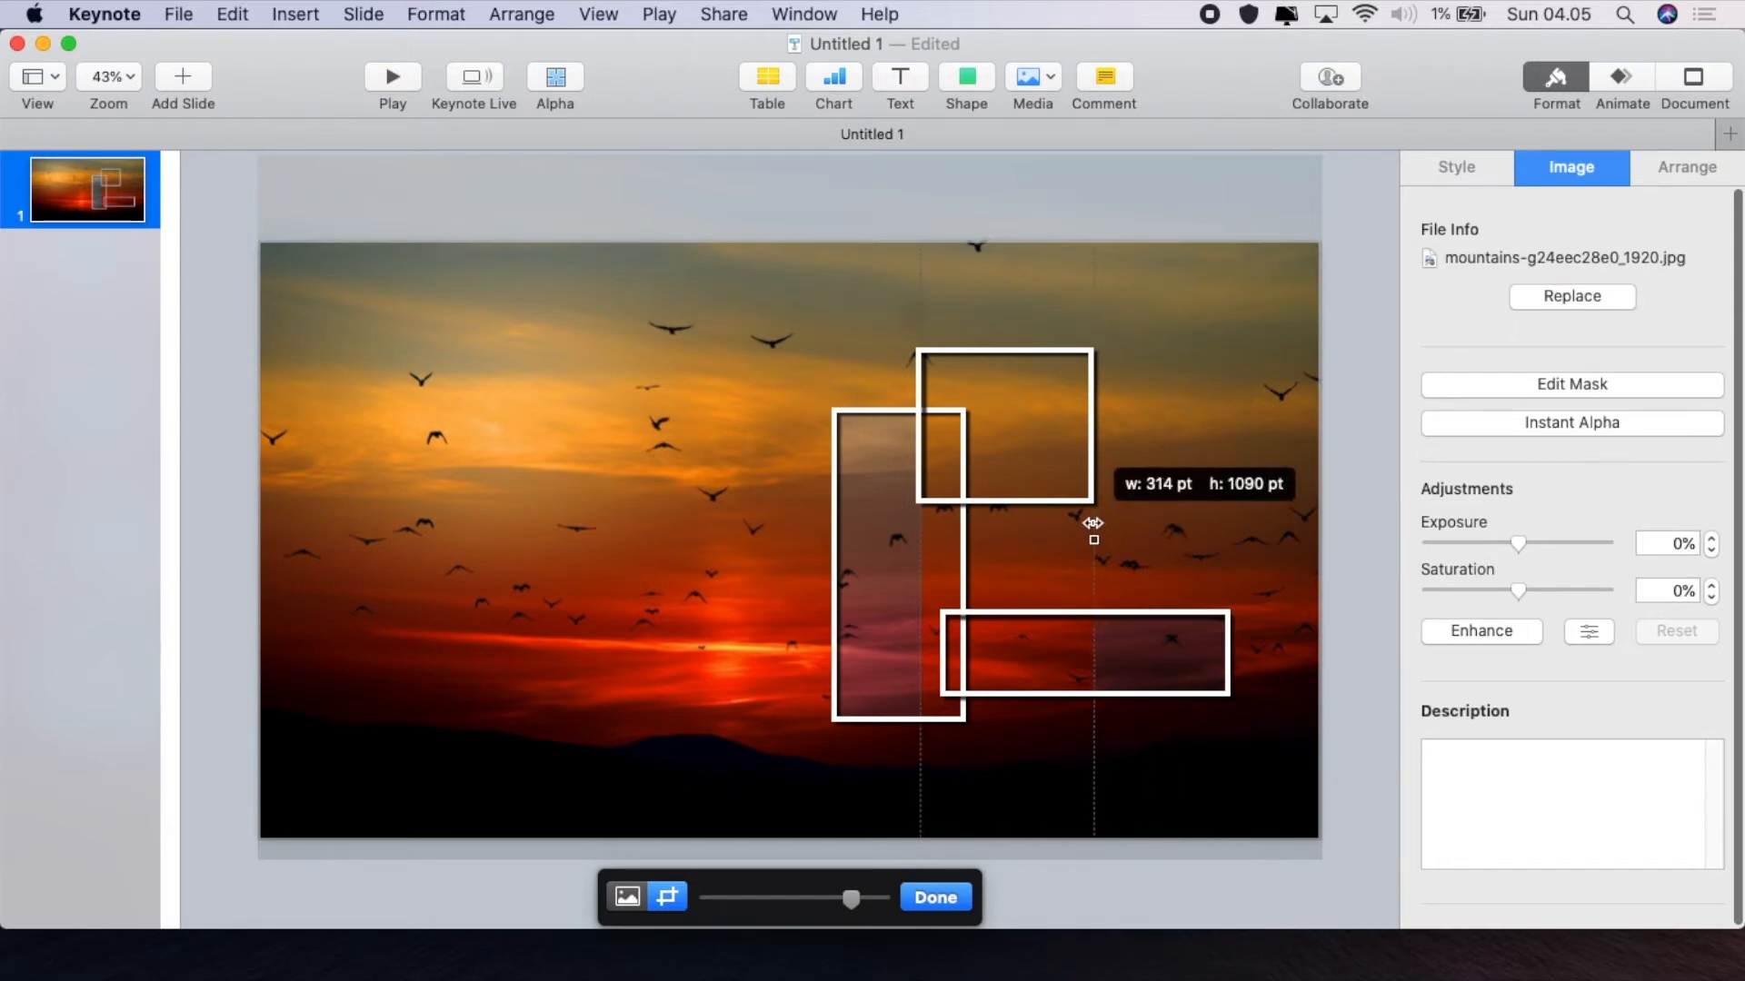
{"action": "left_click_drag", "start_coordinate": [1006, 242], "coordinate": [984, 349]}
{"action": "left_click_drag", "start_coordinate": [1007, 839], "coordinate": [982, 502]}
{"action": "left_click", "coordinate": [935, 898]}
{"action": "left_click_drag", "start_coordinate": [1518, 591], "coordinate": [1423, 591]}
Duplicate the nearly square frame to the tall frame's upper left corner, shorten the copy and stretch it leftward into a long horizontal panel
{"action": "left_click", "coordinate": [1043, 350]}
{"action": "left_click_drag", "start_coordinate": [1043, 351], "coordinate": [807, 368]}
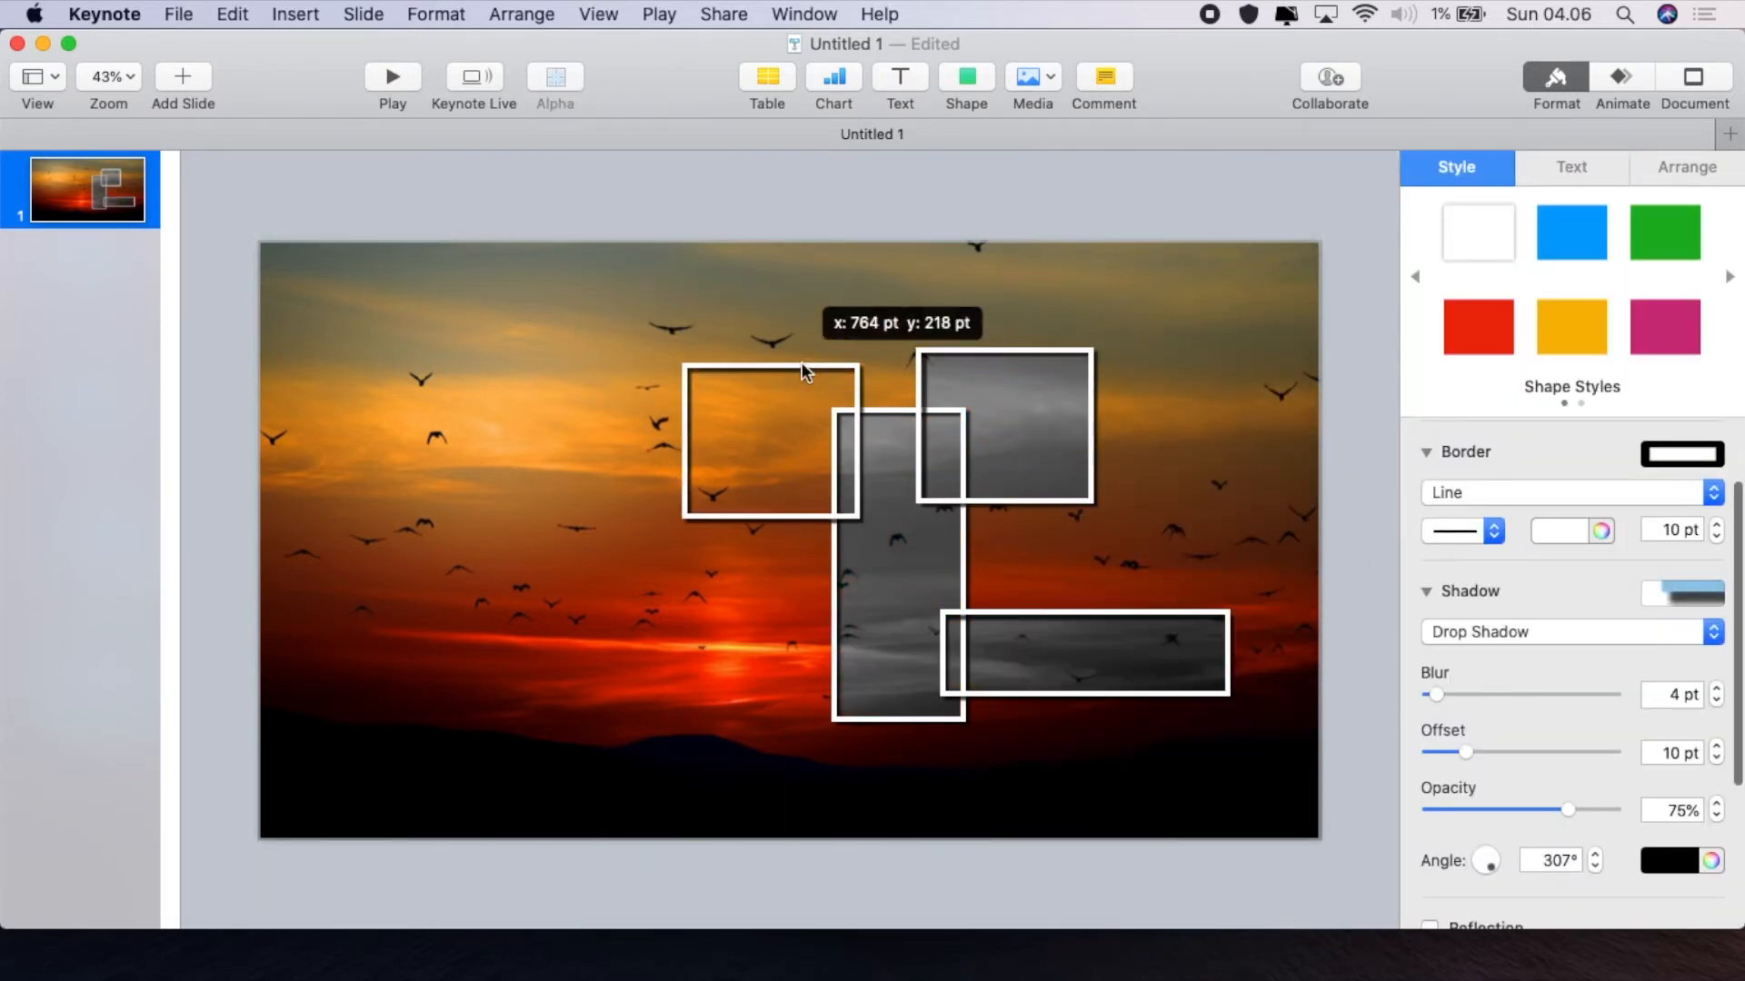
{"action": "left_click_drag", "start_coordinate": [769, 519], "coordinate": [769, 462]}
{"action": "left_click_drag", "start_coordinate": [681, 412], "coordinate": [413, 410]}
Duplicate the sunset background image and send the copy backward behind all four white frames
{"action": "right_click", "coordinate": [382, 545]}
{"action": "left_click", "coordinate": [521, 15]}
{"action": "left_click", "coordinate": [562, 93]}
{"action": "left_click", "coordinate": [561, 93]}
Mask the sunset copy to the edges of the long upper left frame and set its saturation to -100%
{"action": "double_click", "coordinate": [381, 545]}
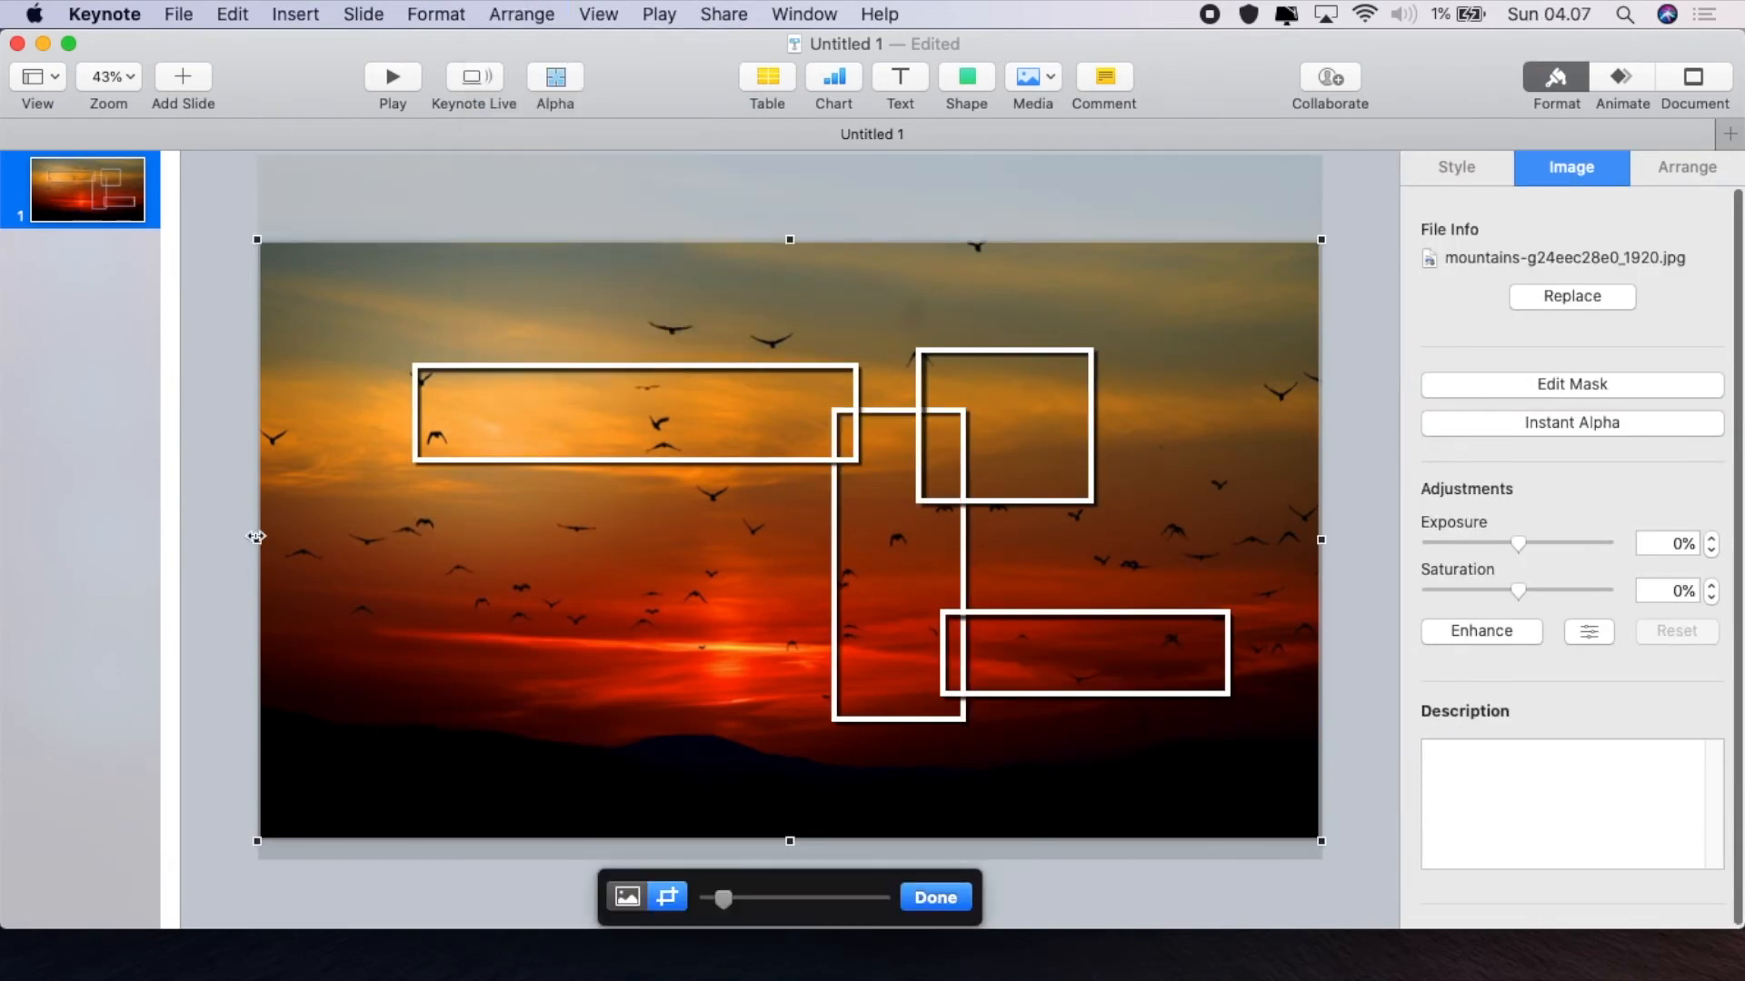
{"action": "left_click_drag", "start_coordinate": [258, 538], "coordinate": [413, 538]}
{"action": "left_click_drag", "start_coordinate": [867, 242], "coordinate": [868, 368]}
{"action": "left_click_drag", "start_coordinate": [1322, 605], "coordinate": [859, 556]}
{"action": "left_click_drag", "start_coordinate": [636, 841], "coordinate": [631, 462]}
{"action": "left_click", "coordinate": [935, 897]}
{"action": "left_click_drag", "start_coordinate": [1519, 591], "coordinate": [1423, 592]}
Duplicate the long frame and resize the copy into a shorter, flatter frame bridging the long panel and the nearly square panel from above
{"action": "left_click", "coordinate": [678, 366]}
{"action": "left_click_drag", "start_coordinate": [678, 367], "coordinate": [931, 289]}
{"action": "left_click_drag", "start_coordinate": [1109, 335], "coordinate": [949, 335]}
{"action": "left_click_drag", "start_coordinate": [669, 335], "coordinate": [683, 335]}
{"action": "left_click_drag", "start_coordinate": [816, 288], "coordinate": [817, 307]}
Duplicate the sunset background image and send the copy backward behind all five white frames
{"action": "right_click", "coordinate": [499, 613]}
{"action": "left_click", "coordinate": [546, 676]}
{"action": "left_click", "coordinate": [521, 14]}
{"action": "left_click", "coordinate": [531, 92]}
Mask the sunset copy to the edges of the topmost frame and set its saturation to -100%
{"action": "left_click_drag", "start_coordinate": [258, 540], "coordinate": [687, 538]}
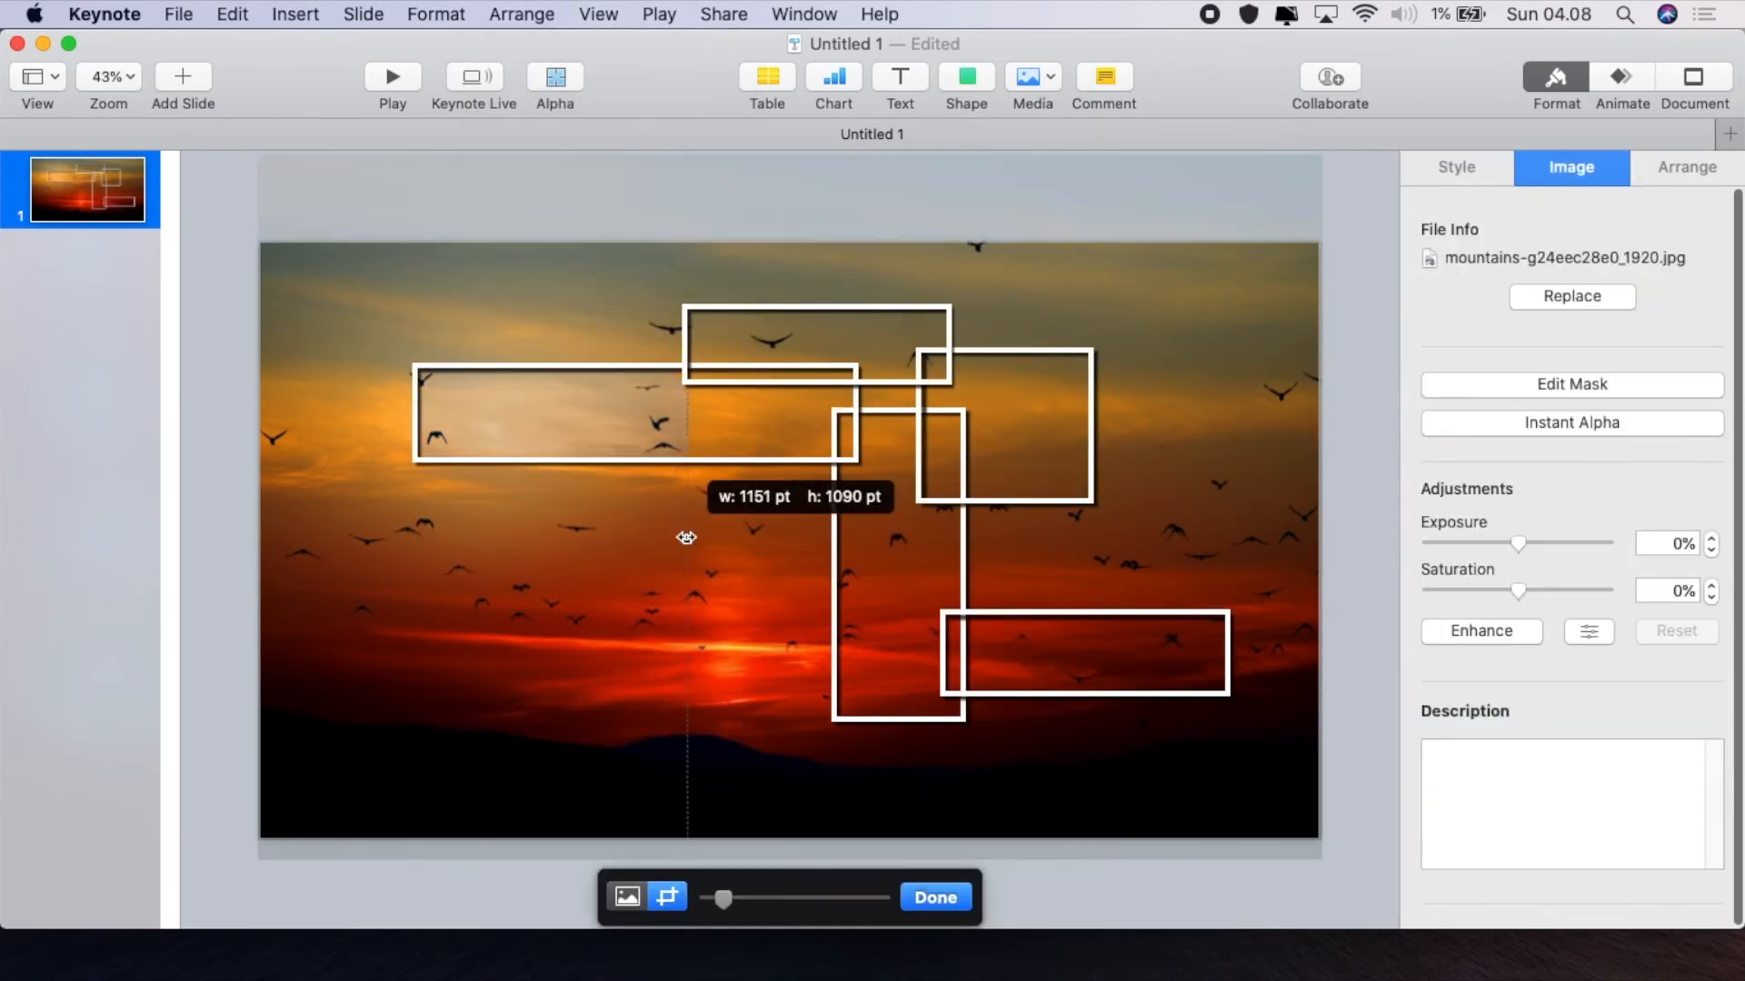
{"action": "left_click_drag", "start_coordinate": [1003, 841], "coordinate": [998, 382]}
{"action": "left_click_drag", "start_coordinate": [1003, 240], "coordinate": [1002, 308]}
{"action": "left_click_drag", "start_coordinate": [1321, 346], "coordinate": [950, 343]}
{"action": "left_click", "coordinate": [935, 898]}
{"action": "left_click_drag", "start_coordinate": [1519, 591], "coordinate": [1423, 592]}
{"action": "left_click", "coordinate": [233, 14]}
{"action": "left_click", "coordinate": [264, 42]}
Reshape the wide lower right frame by raising its top and bottom edges and extending its right edge slightly
{"action": "left_click", "coordinate": [1127, 612]}
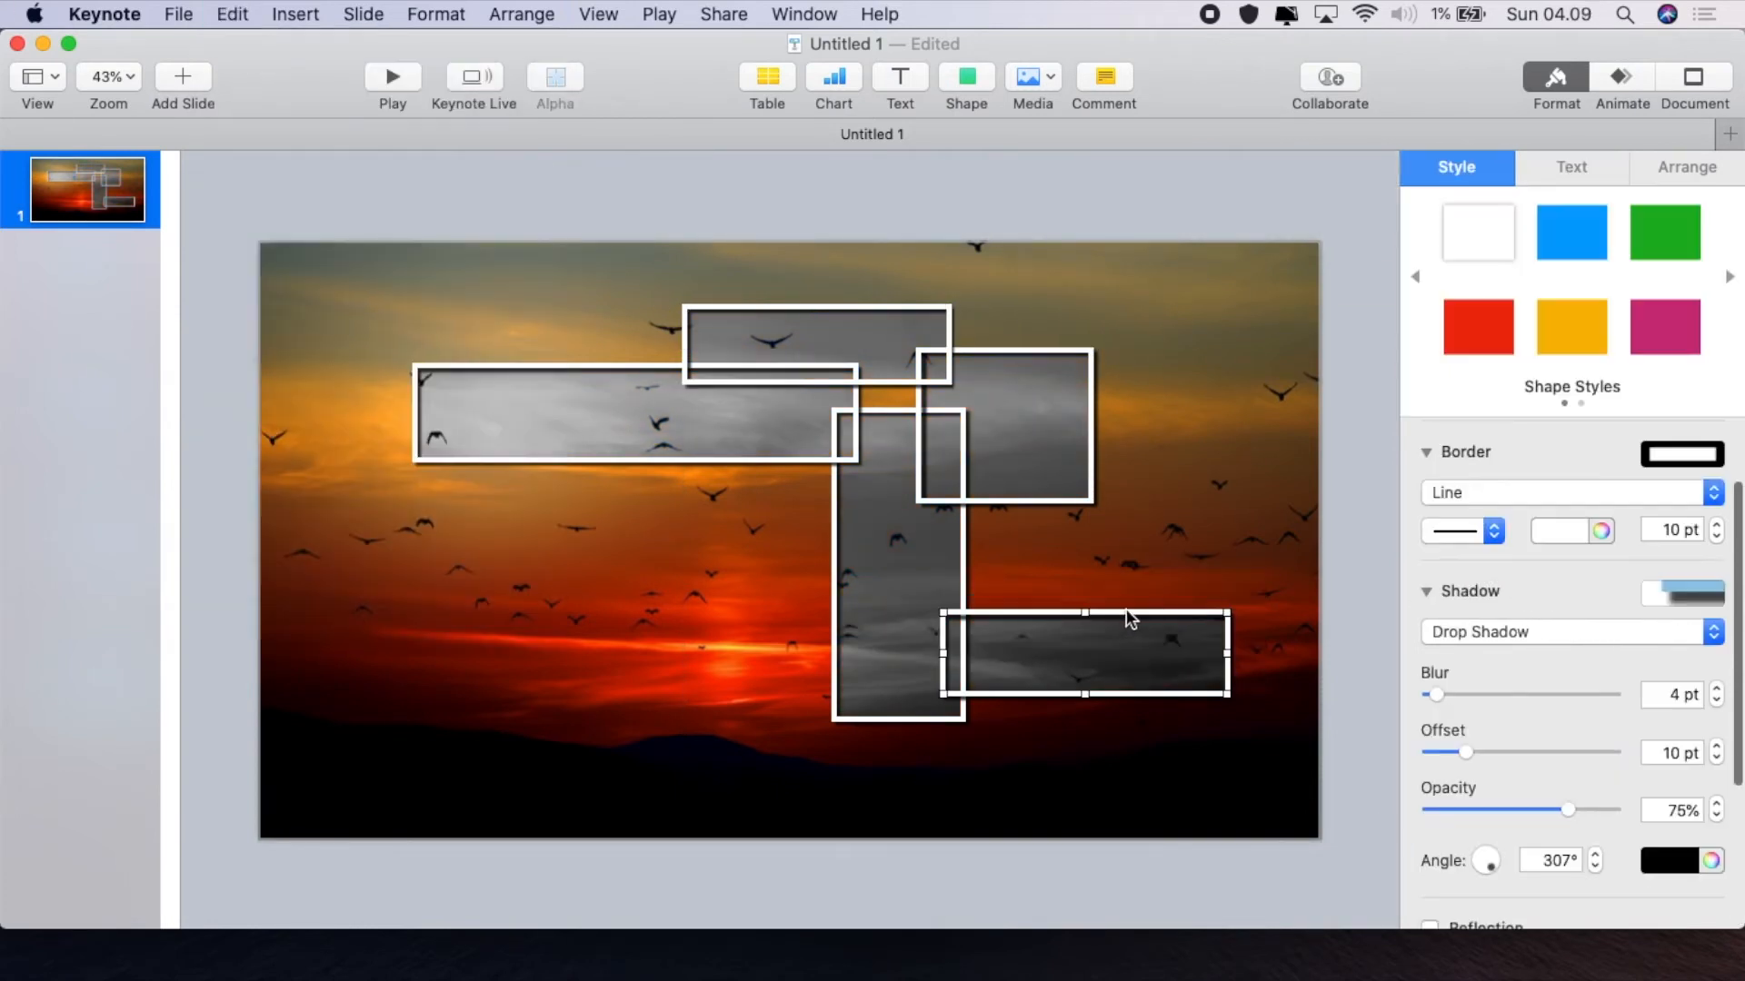
{"action": "left_click_drag", "start_coordinate": [1086, 611], "coordinate": [1086, 585]}
{"action": "left_click_drag", "start_coordinate": [1224, 638], "coordinate": [1245, 638]}
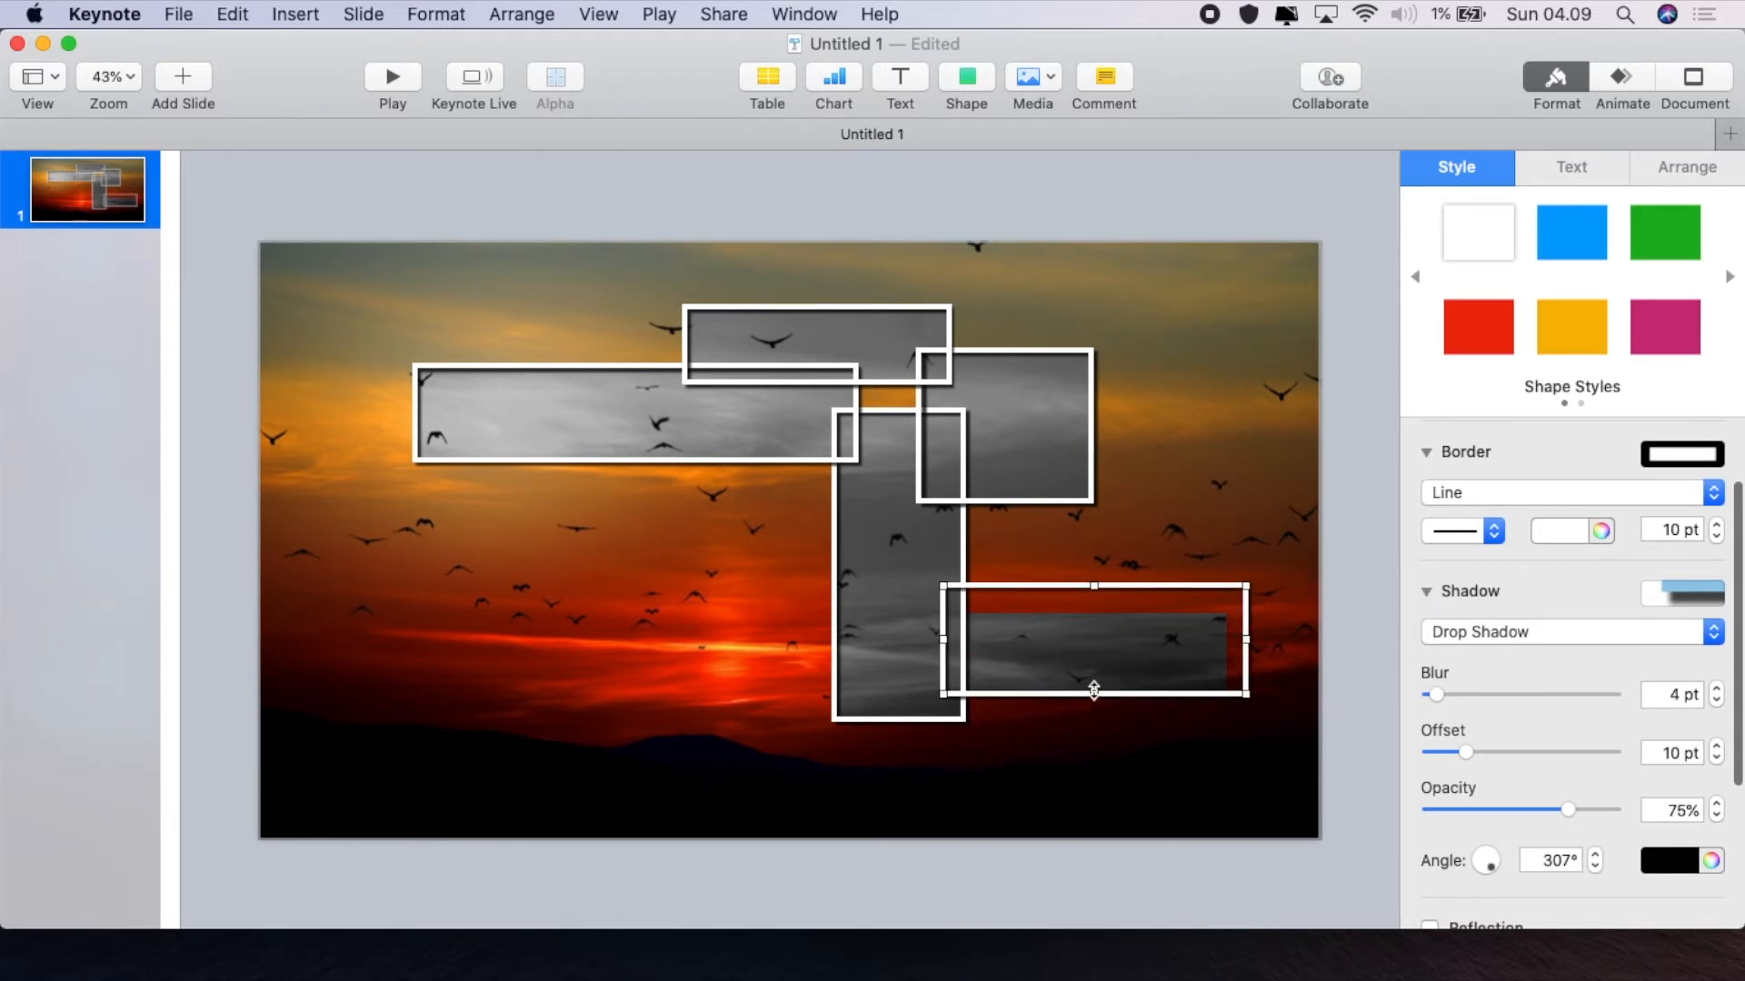
{"action": "left_click_drag", "start_coordinate": [1094, 694], "coordinate": [1099, 672]}
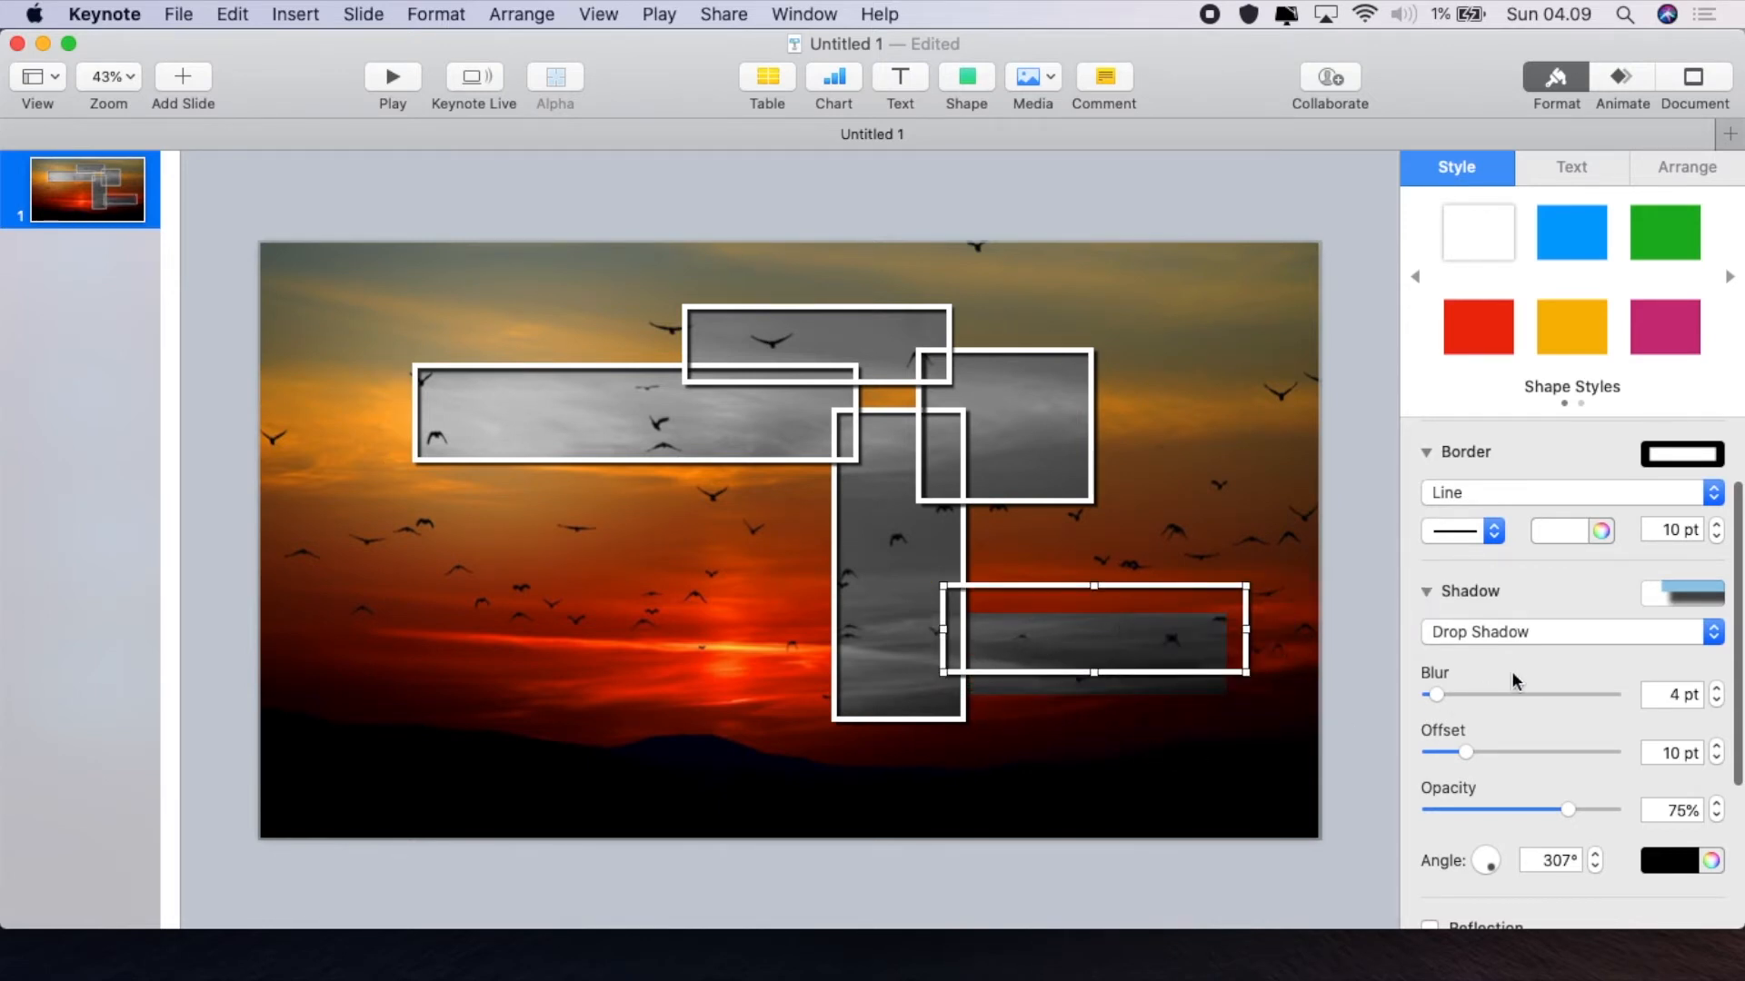
Adjust the mask of the lower right grey image section to fit the edges of its reshaped frame
{"action": "left_click", "coordinate": [1192, 619]}
{"action": "left_click", "coordinate": [1480, 380]}
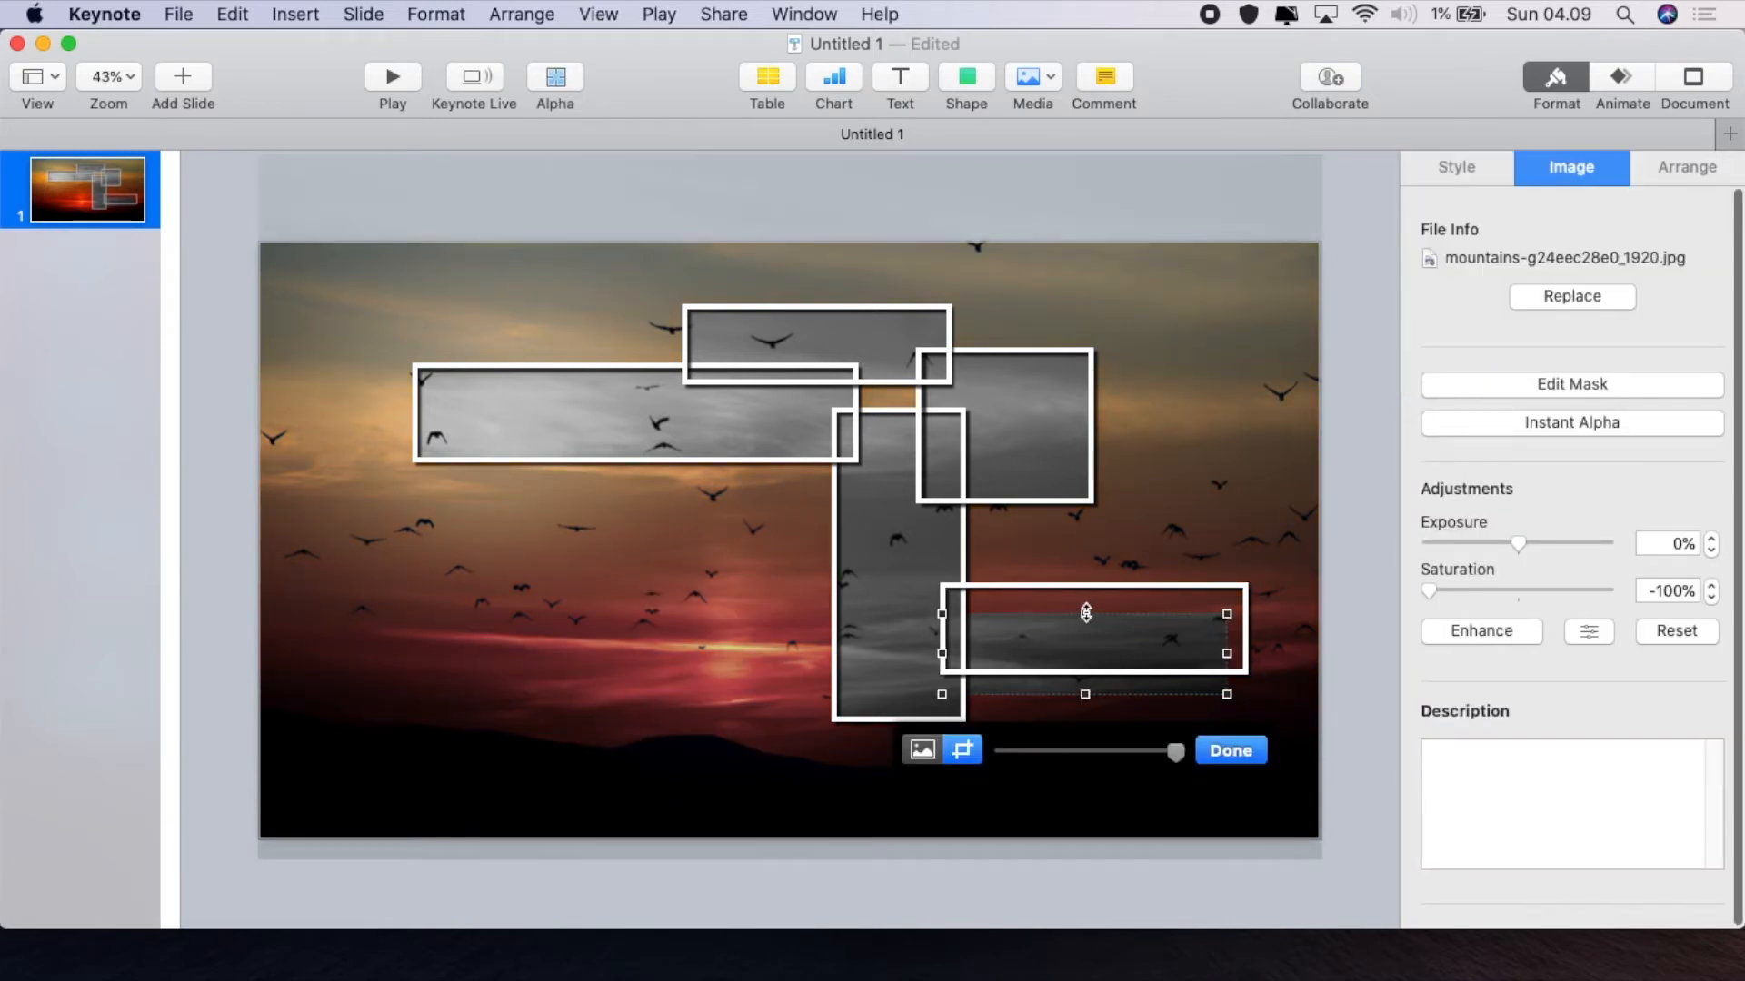
{"action": "left_click_drag", "start_coordinate": [1085, 614], "coordinate": [1072, 585]}
{"action": "left_click_drag", "start_coordinate": [1222, 636], "coordinate": [1243, 656]}
{"action": "left_click_drag", "start_coordinate": [1094, 694], "coordinate": [1100, 672]}
{"action": "left_click", "coordinate": [1228, 751]}
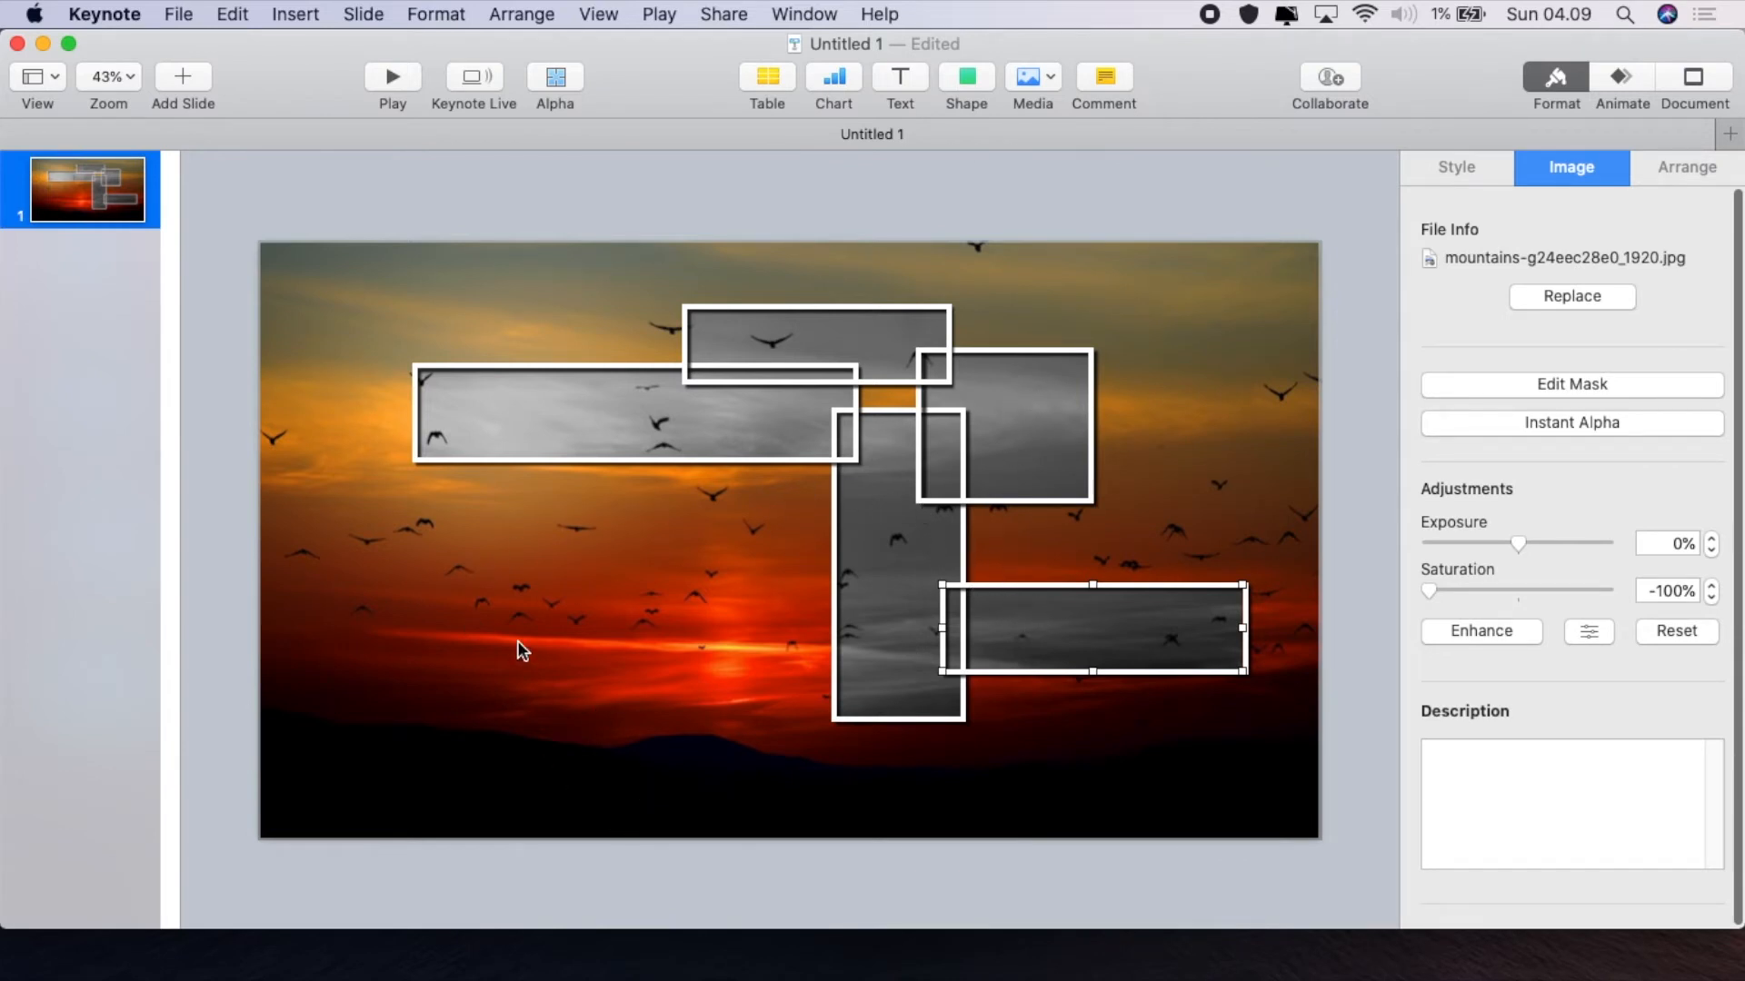
Duplicate the finished slide with the five framed grey panels
{"action": "right_click", "coordinate": [52, 181]}
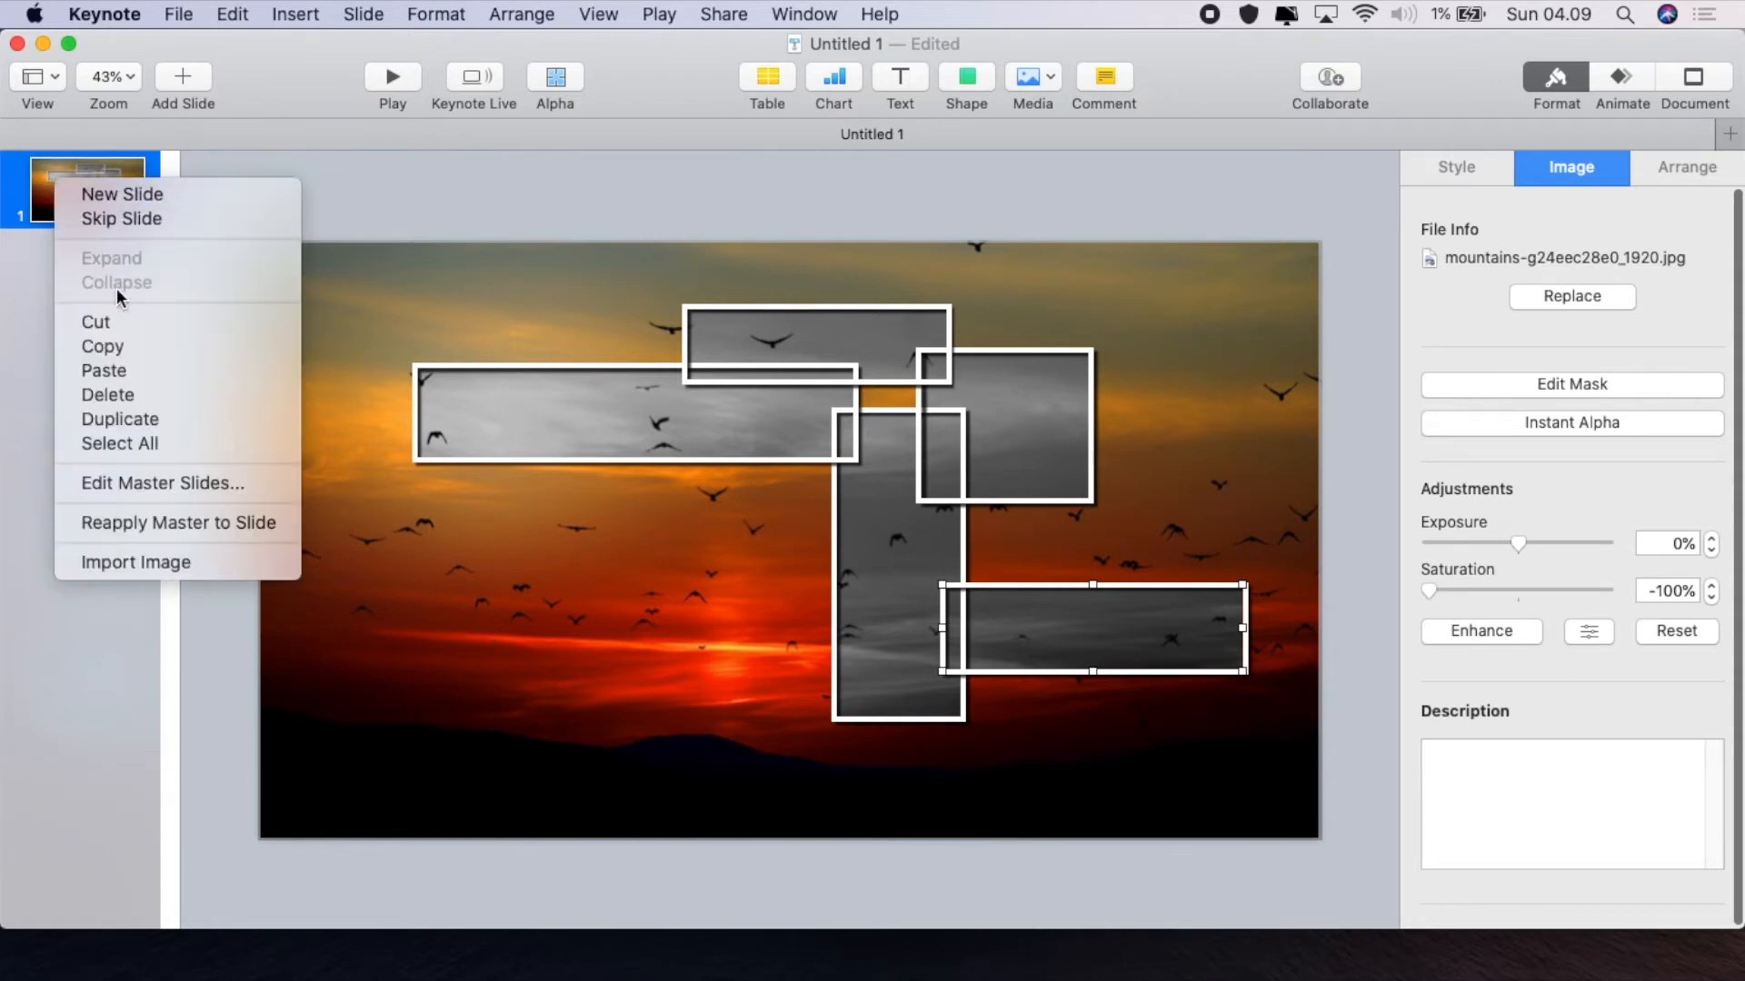
{"action": "left_click", "coordinate": [138, 418]}
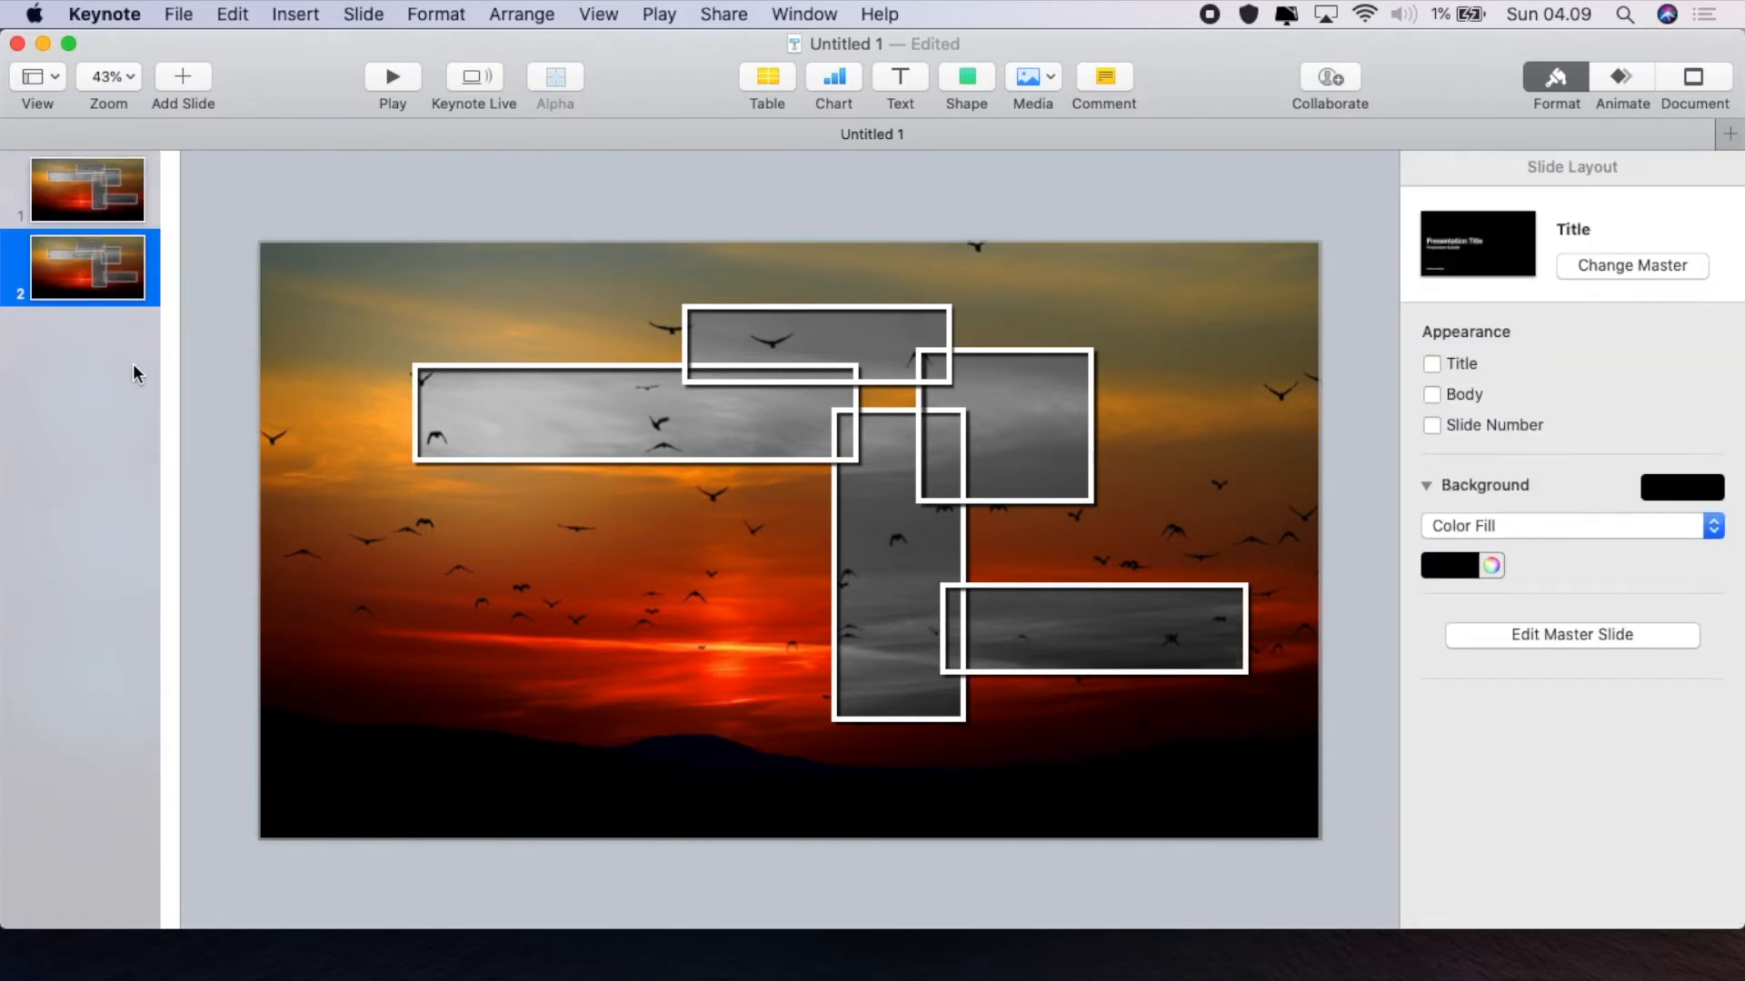
On the second slide, set the saturation of the full-slide sunset background photo to -100%
{"action": "left_click", "coordinate": [127, 282]}
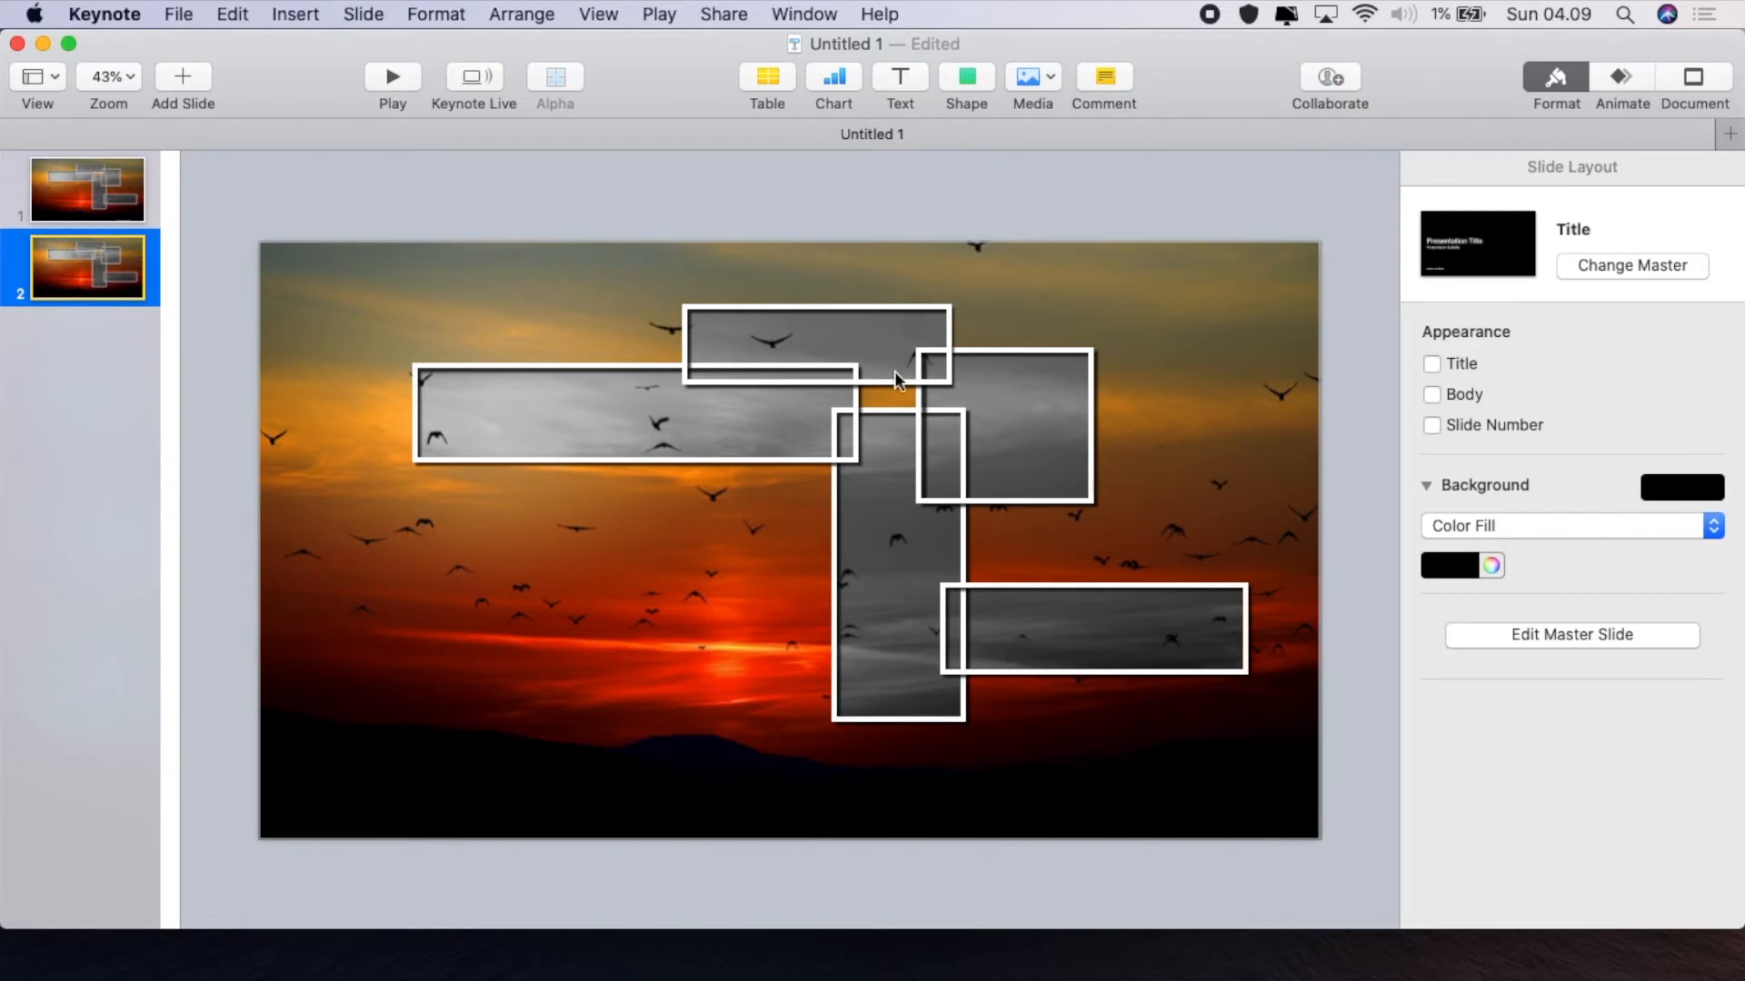
{"action": "left_click", "coordinate": [455, 592]}
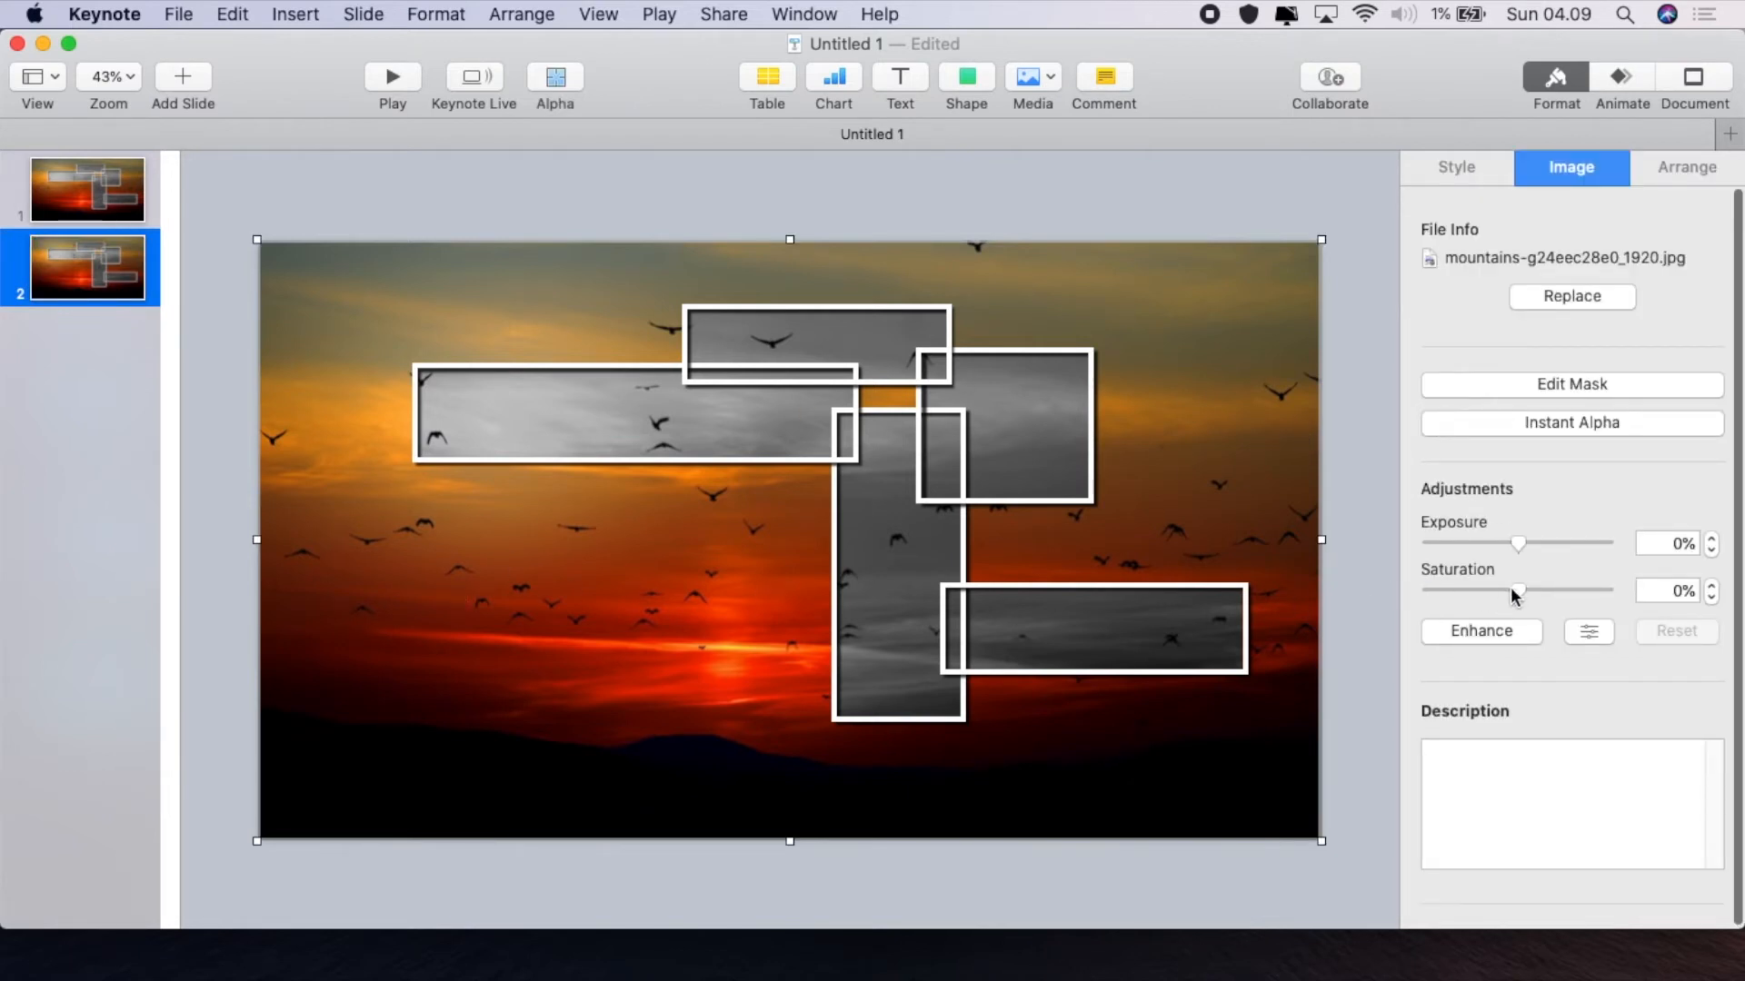
{"action": "left_click_drag", "start_coordinate": [1514, 589], "coordinate": [1372, 587]}
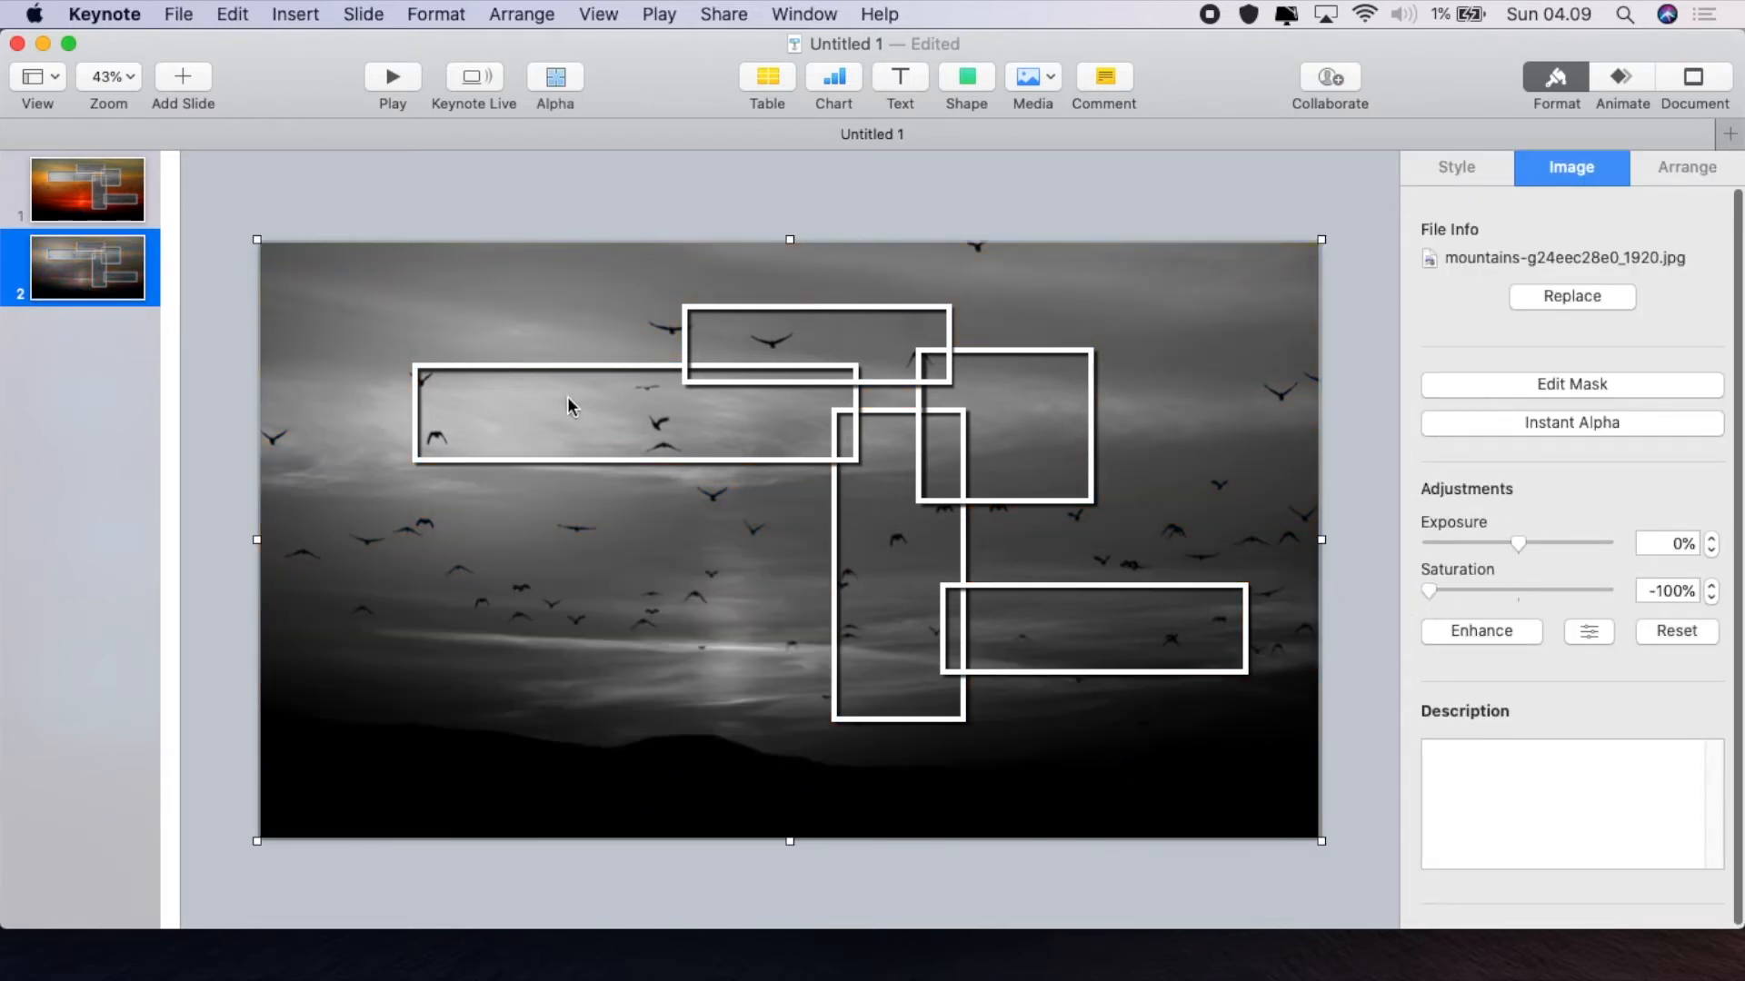
Restore the saturation of all five framed image sections on the second slide to 0%
{"action": "left_click", "coordinate": [567, 398]}
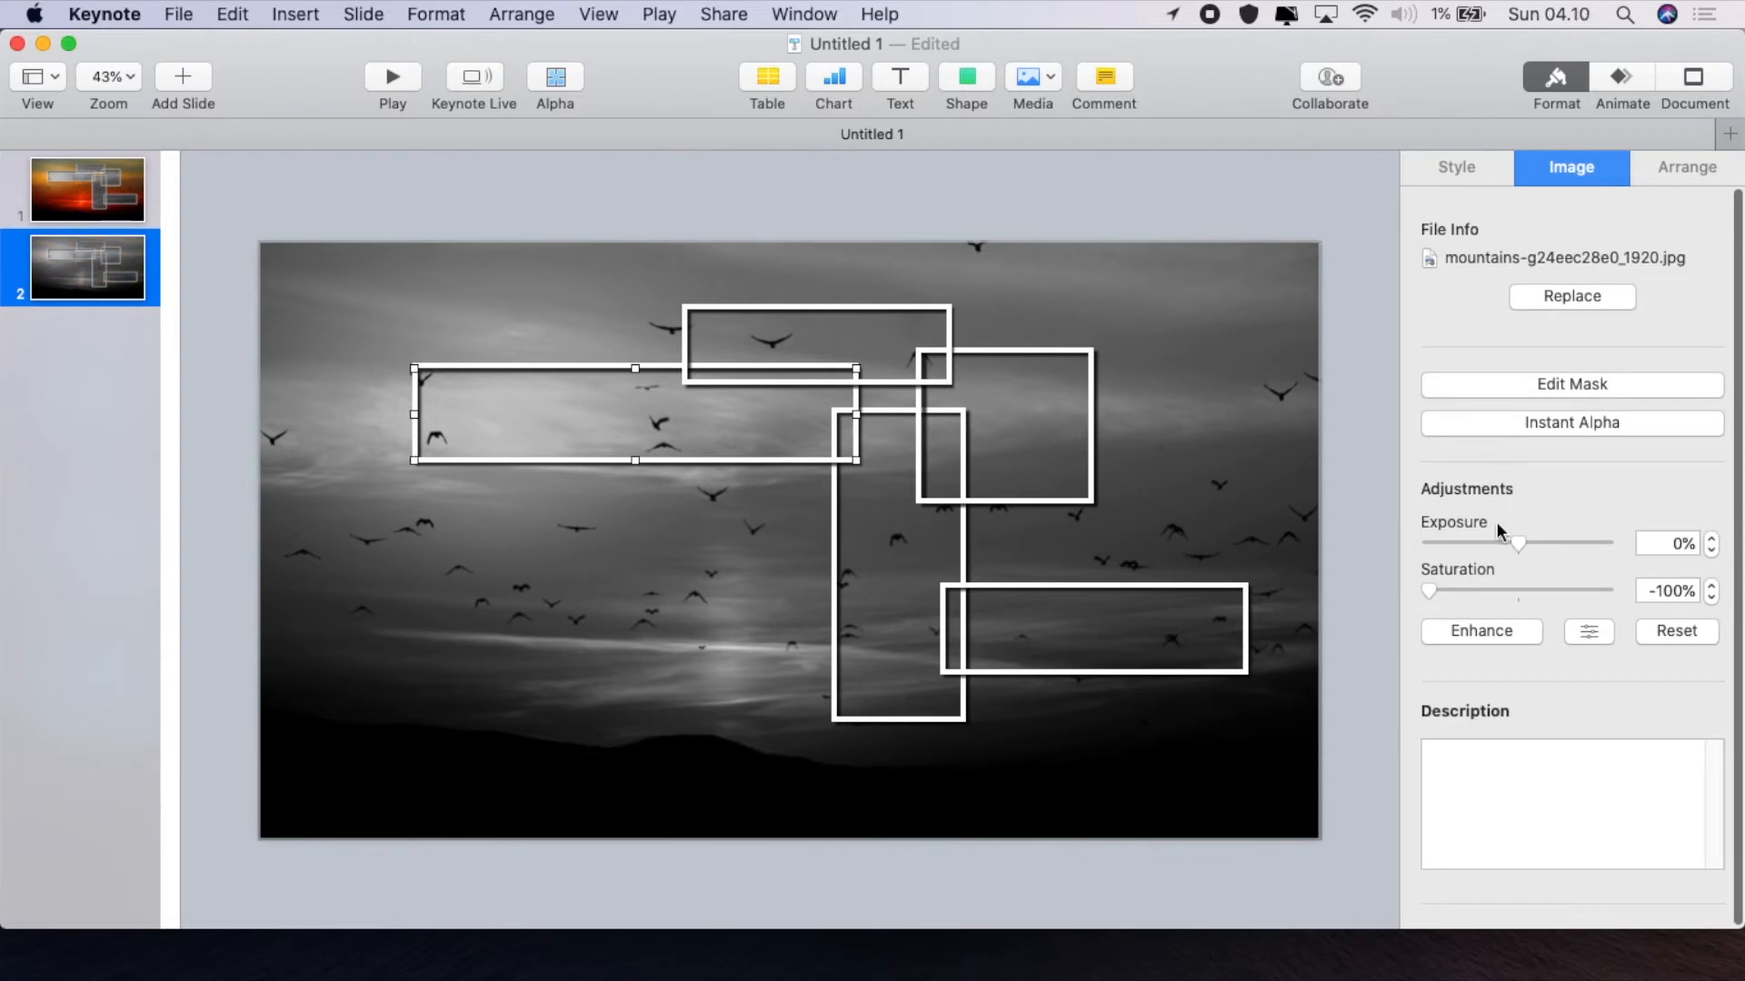
{"action": "left_click", "coordinate": [1517, 591]}
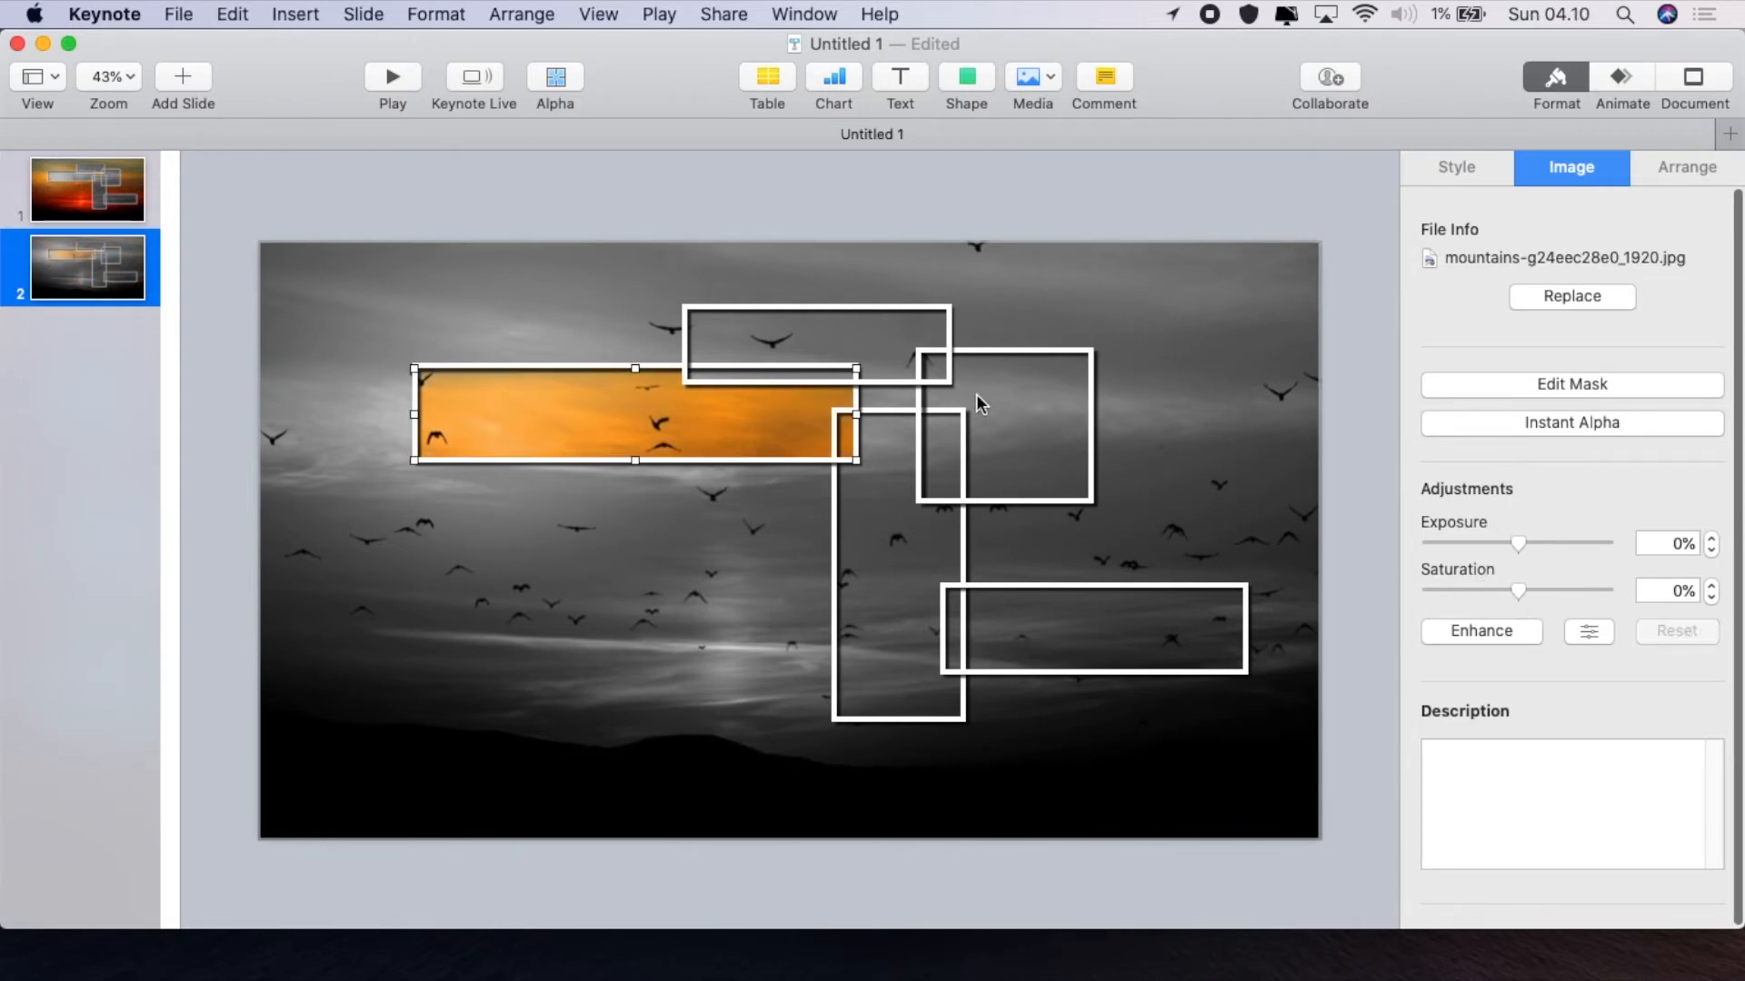
{"action": "left_click", "coordinate": [885, 347]}
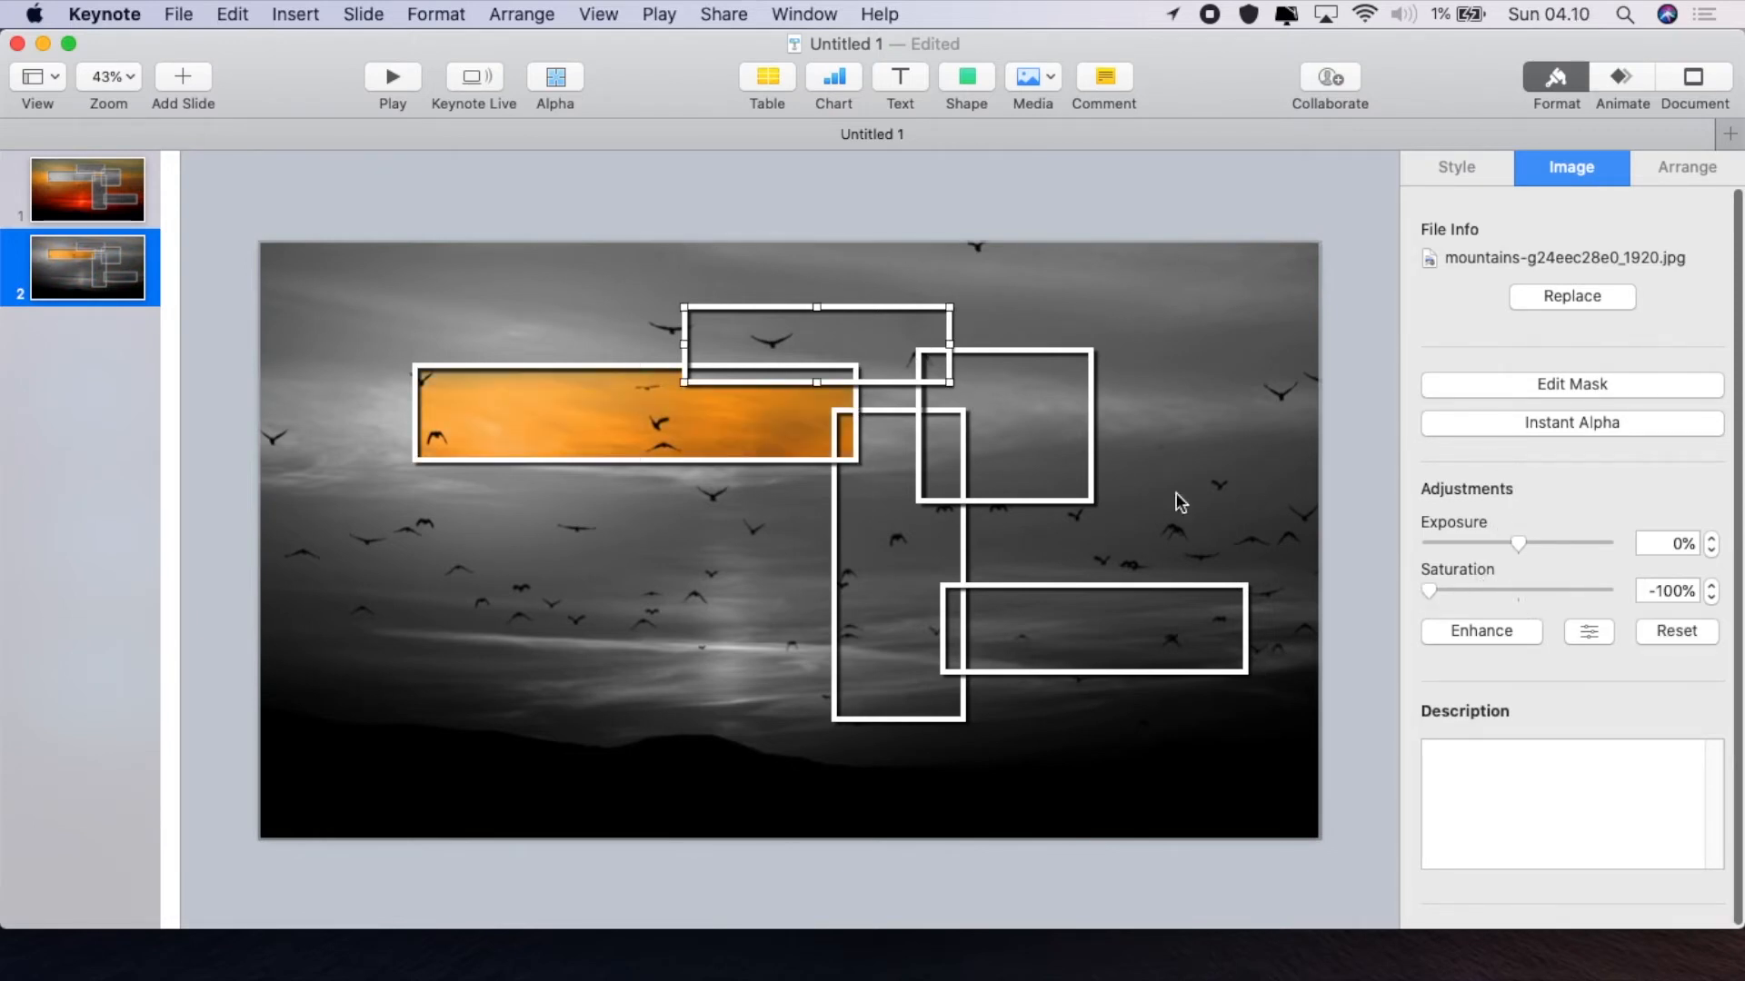
{"action": "left_click", "coordinate": [1517, 593]}
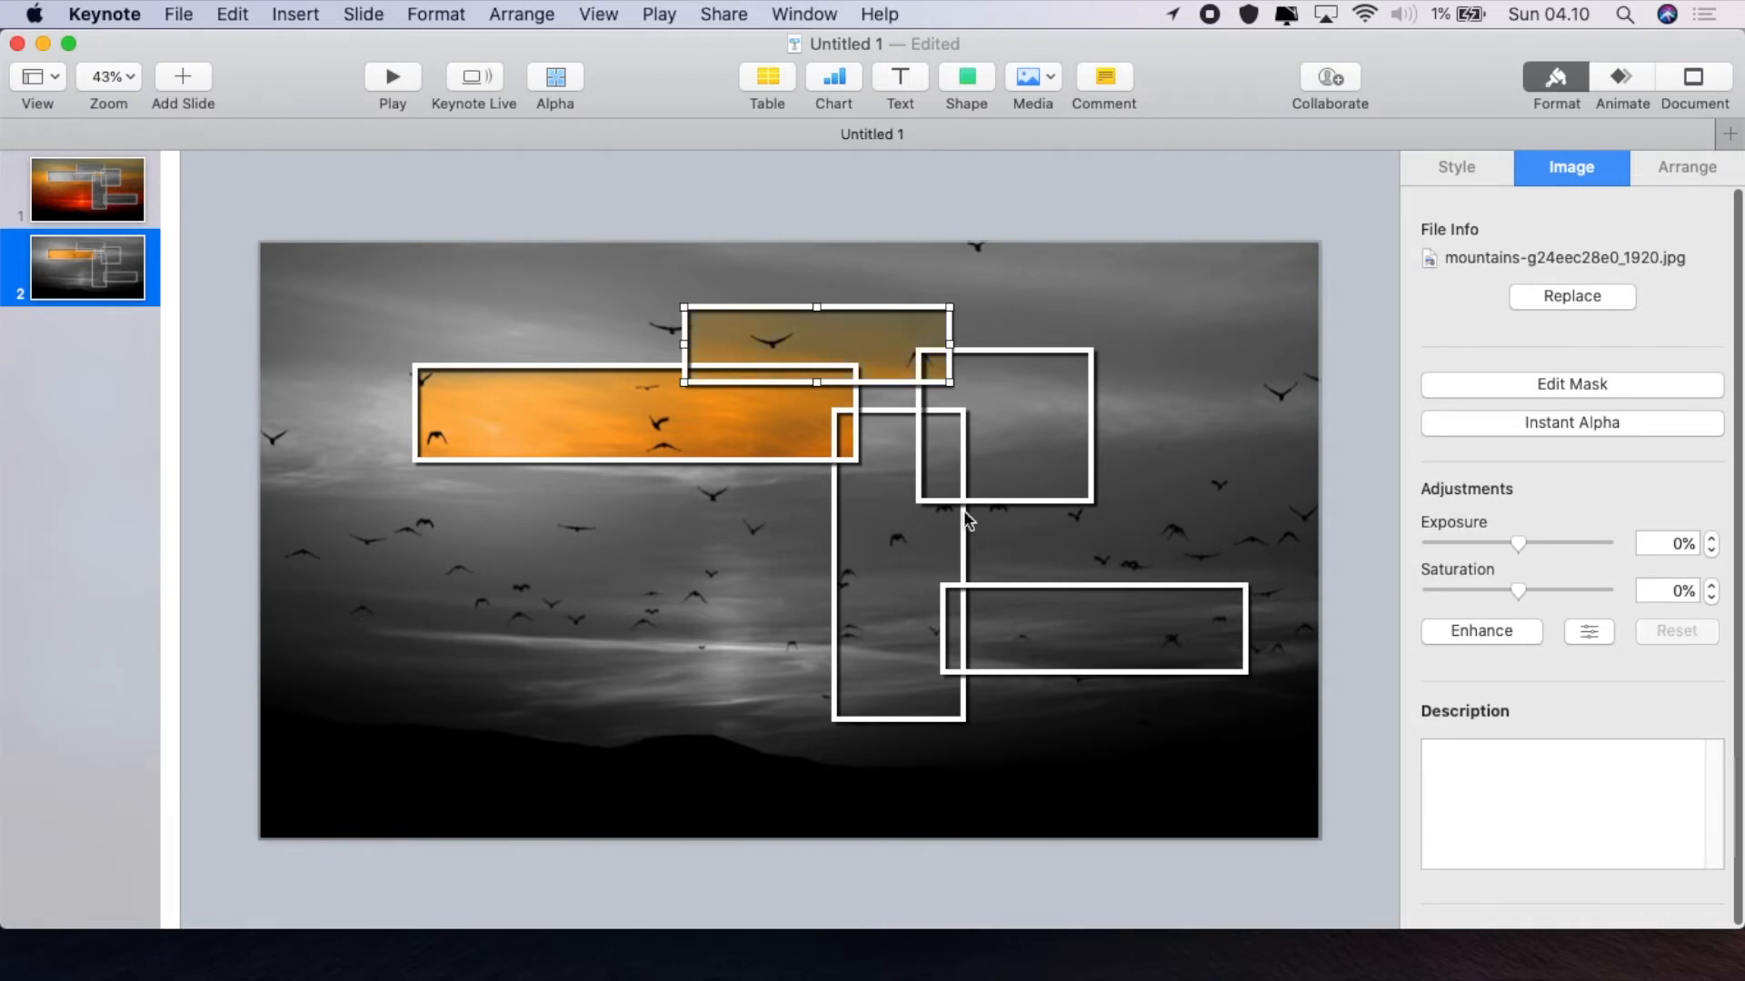
{"action": "left_click", "coordinate": [1032, 388]}
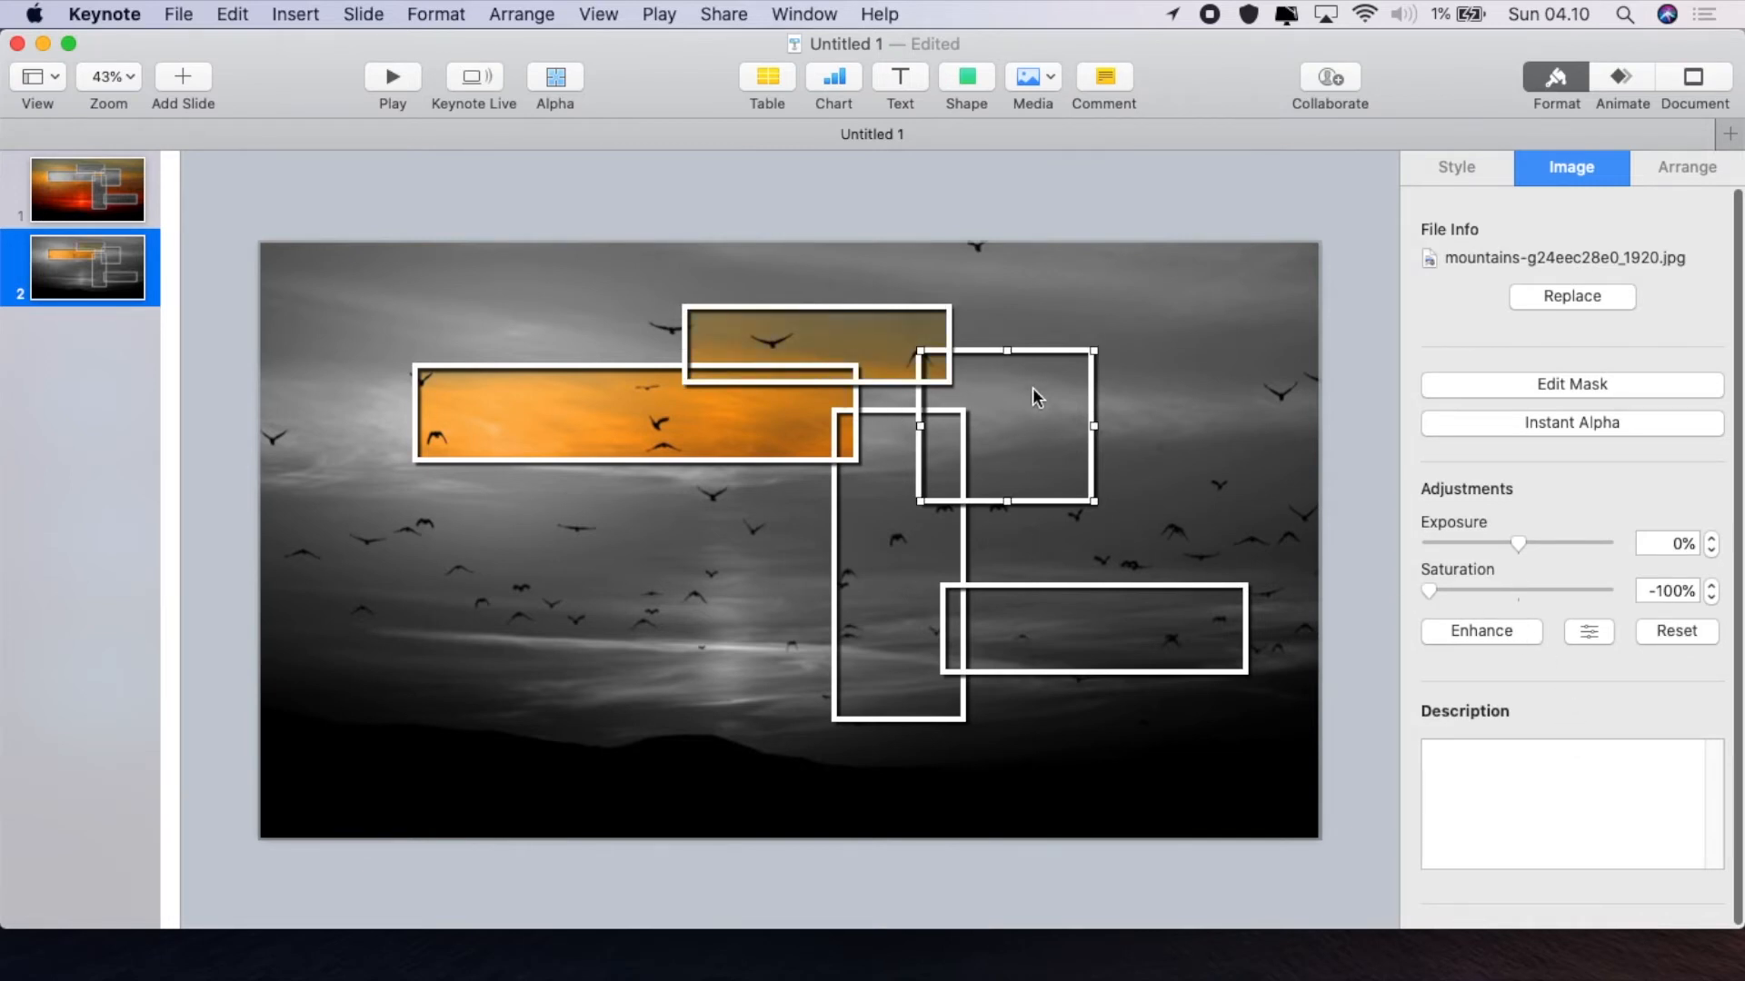
{"action": "left_click", "coordinate": [1517, 597]}
{"action": "left_click", "coordinate": [1023, 623]}
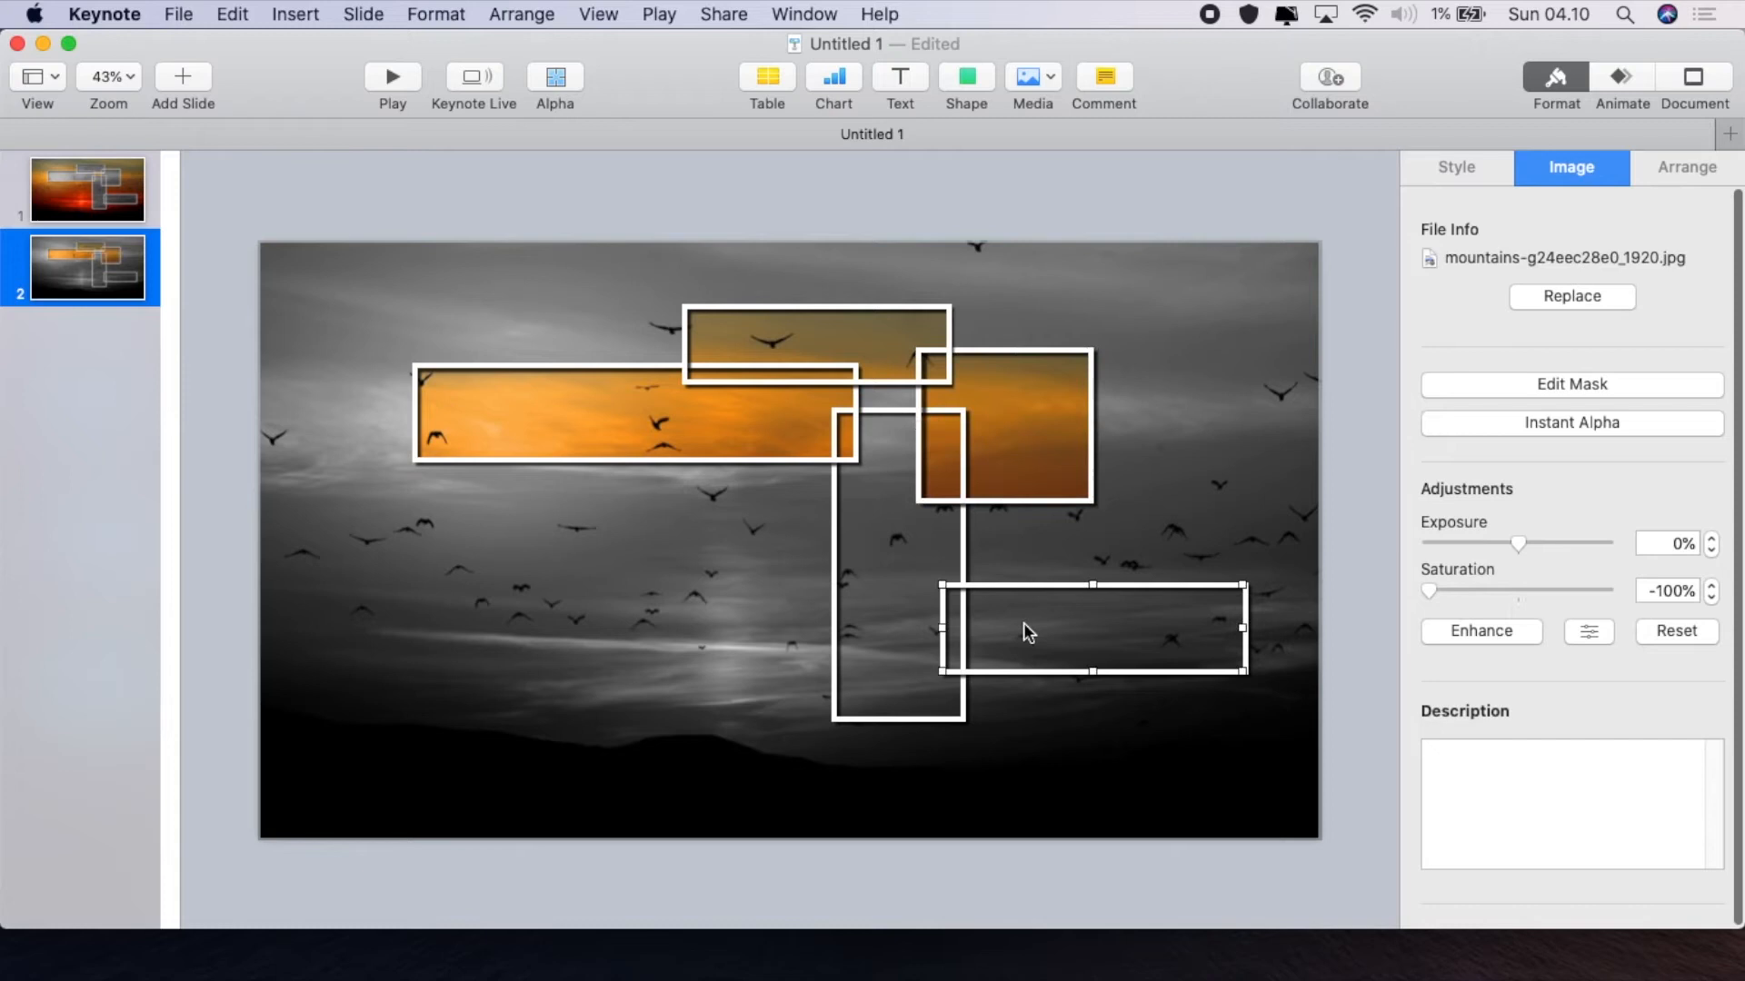
{"action": "left_click", "coordinate": [1515, 597]}
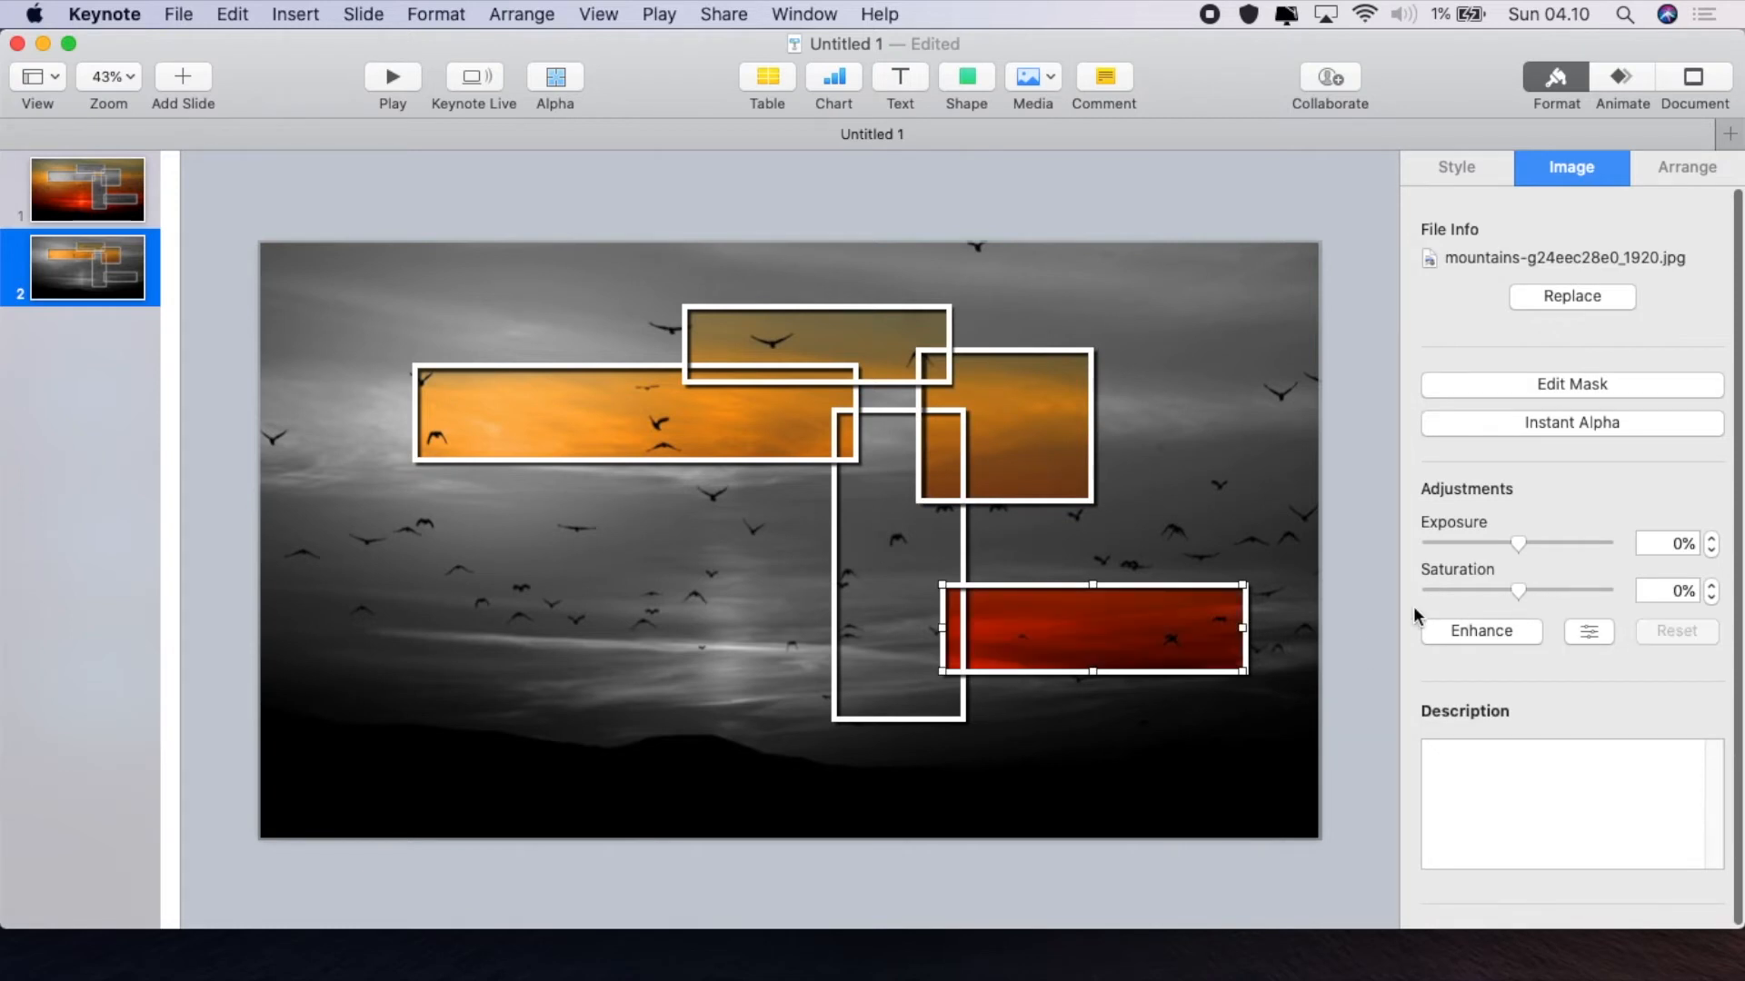
{"action": "left_click", "coordinate": [901, 587]}
{"action": "left_click", "coordinate": [1517, 597]}
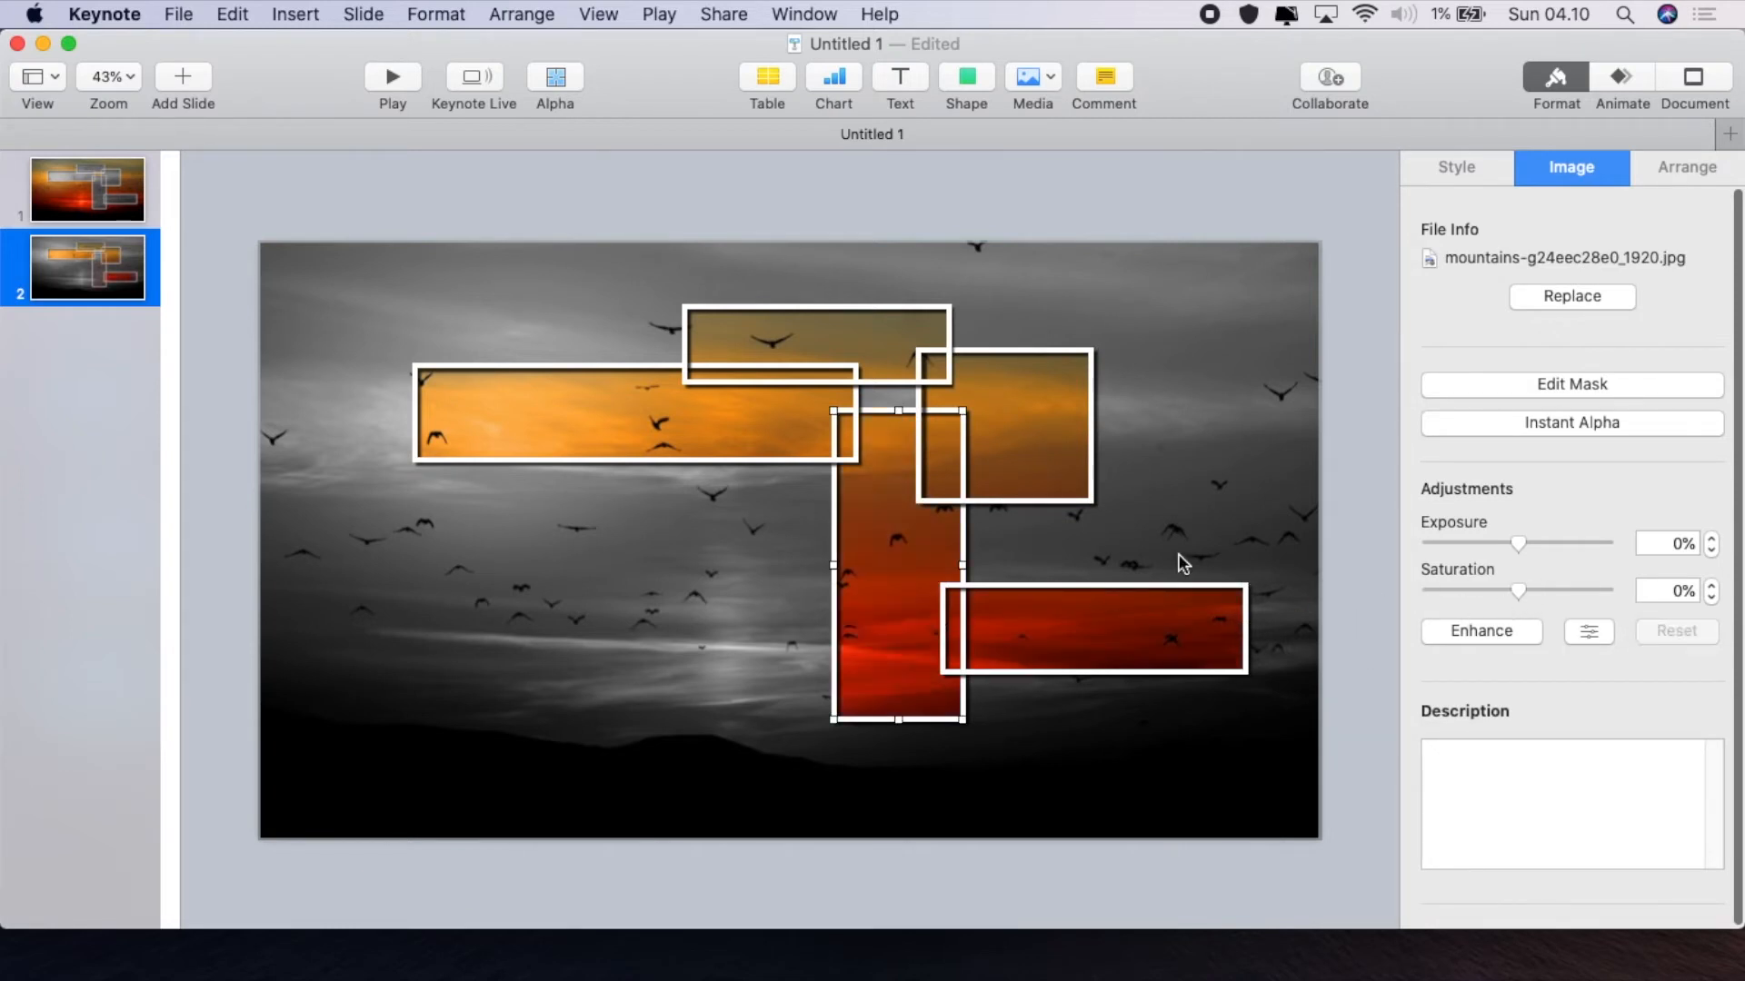
On the first slide, give the sunset background photo a Fade and Scale build-in effect and lengthen its duration
{"action": "left_click", "coordinate": [78, 189]}
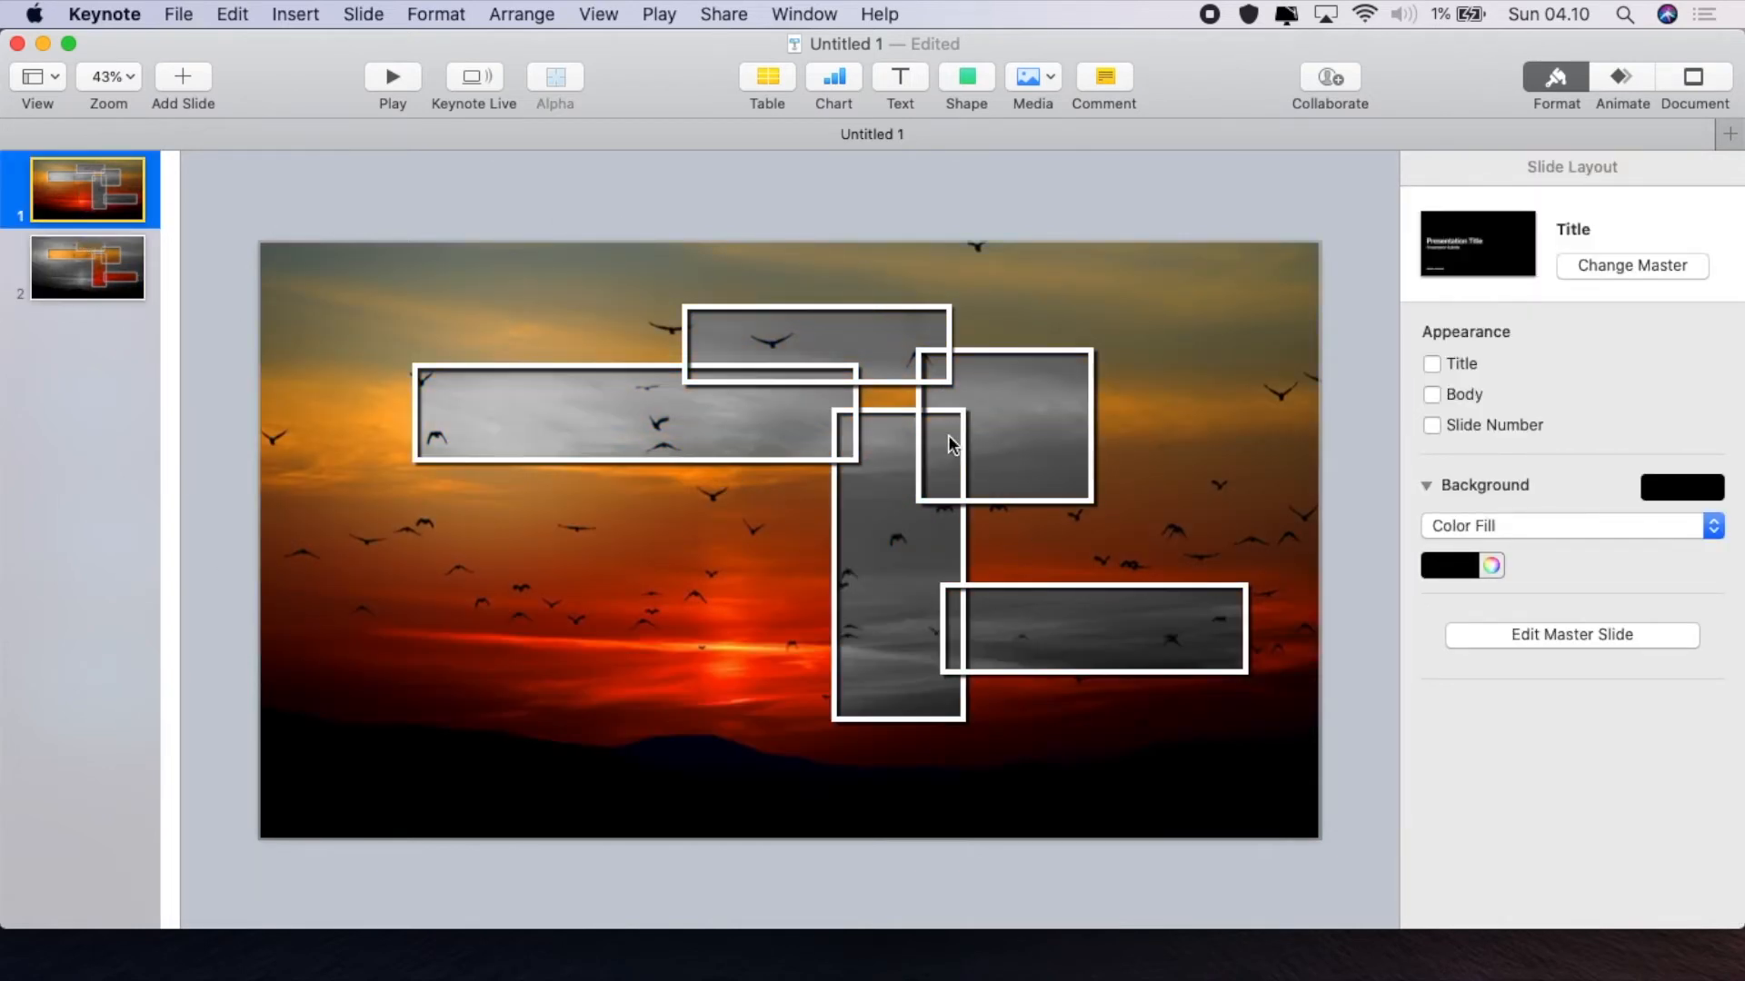
{"action": "left_click", "coordinate": [507, 361]}
{"action": "left_click", "coordinate": [330, 349]}
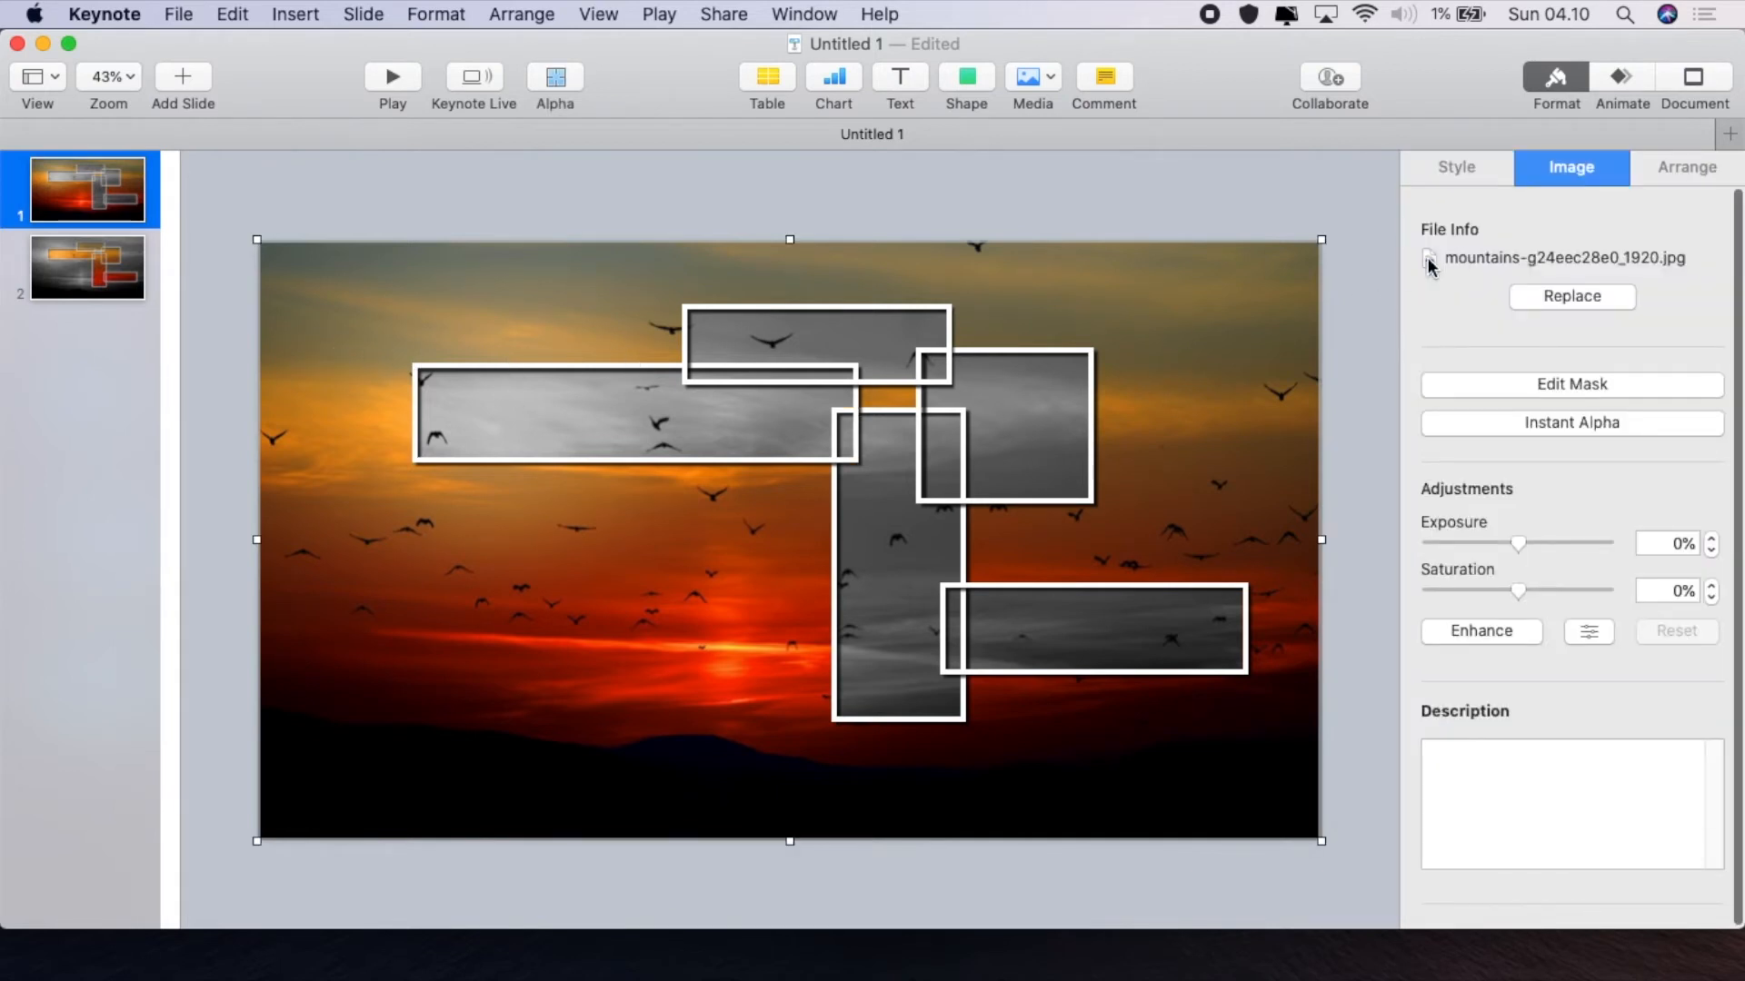
{"action": "left_click", "coordinate": [1626, 80]}
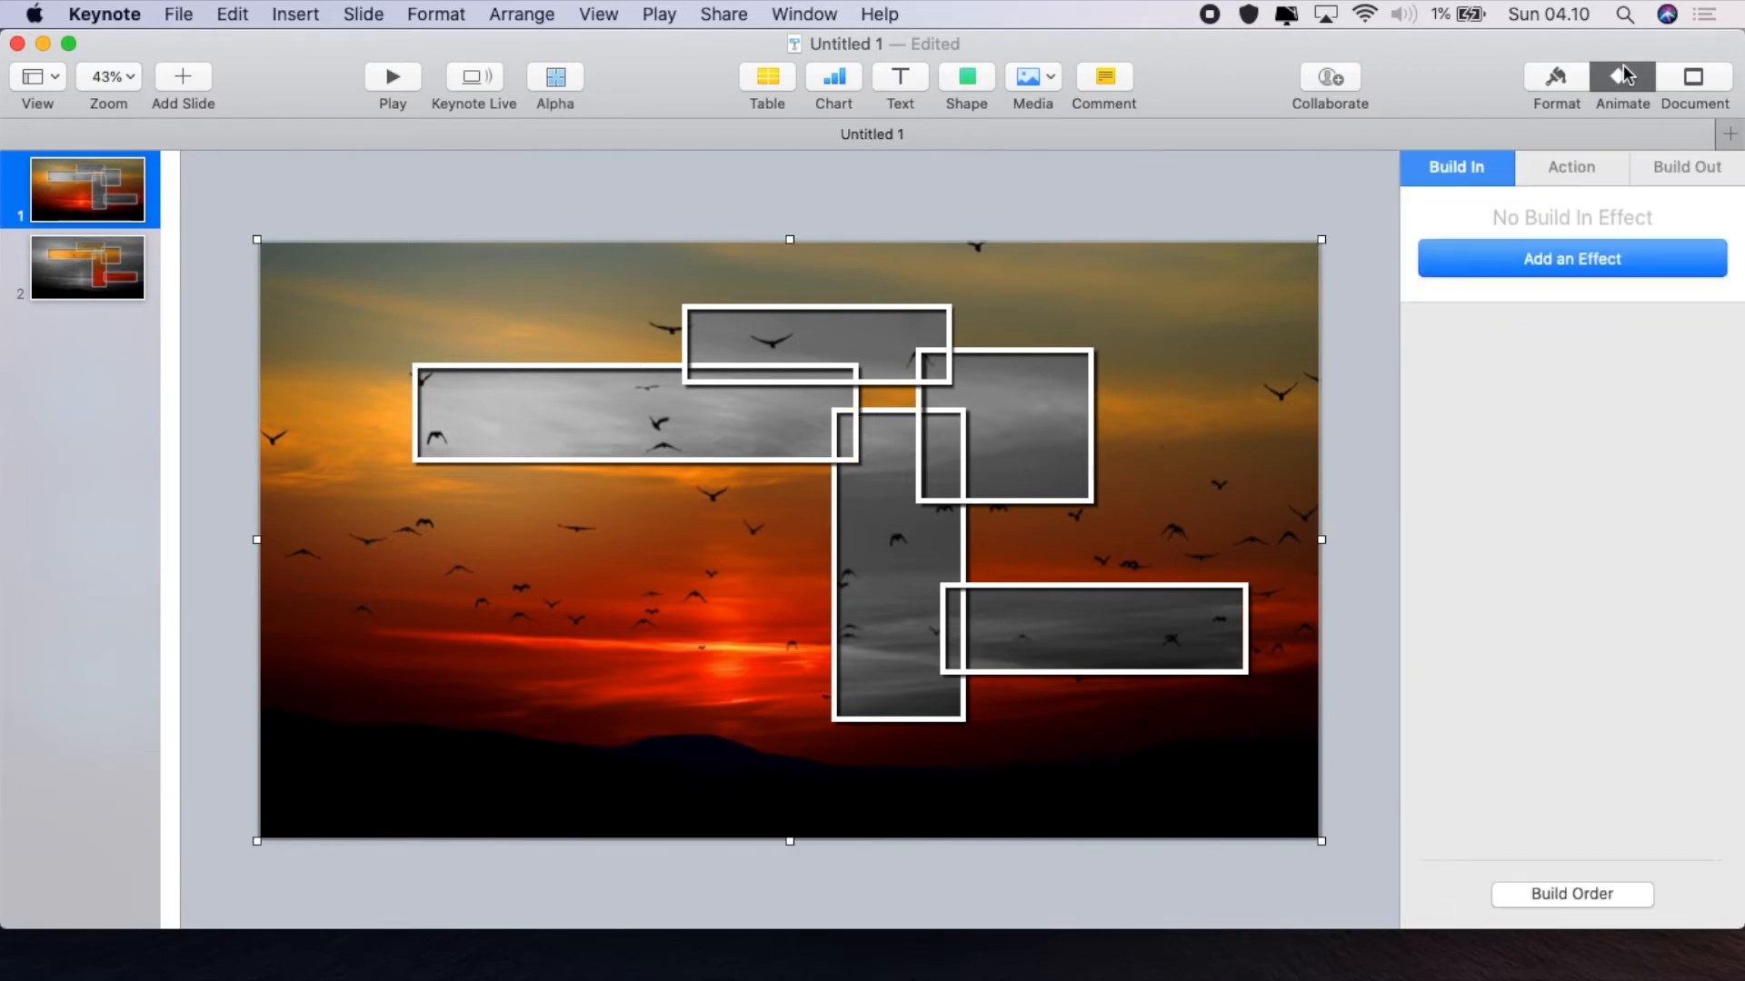
{"action": "left_click", "coordinate": [1487, 250]}
{"action": "left_click", "coordinate": [1501, 439]}
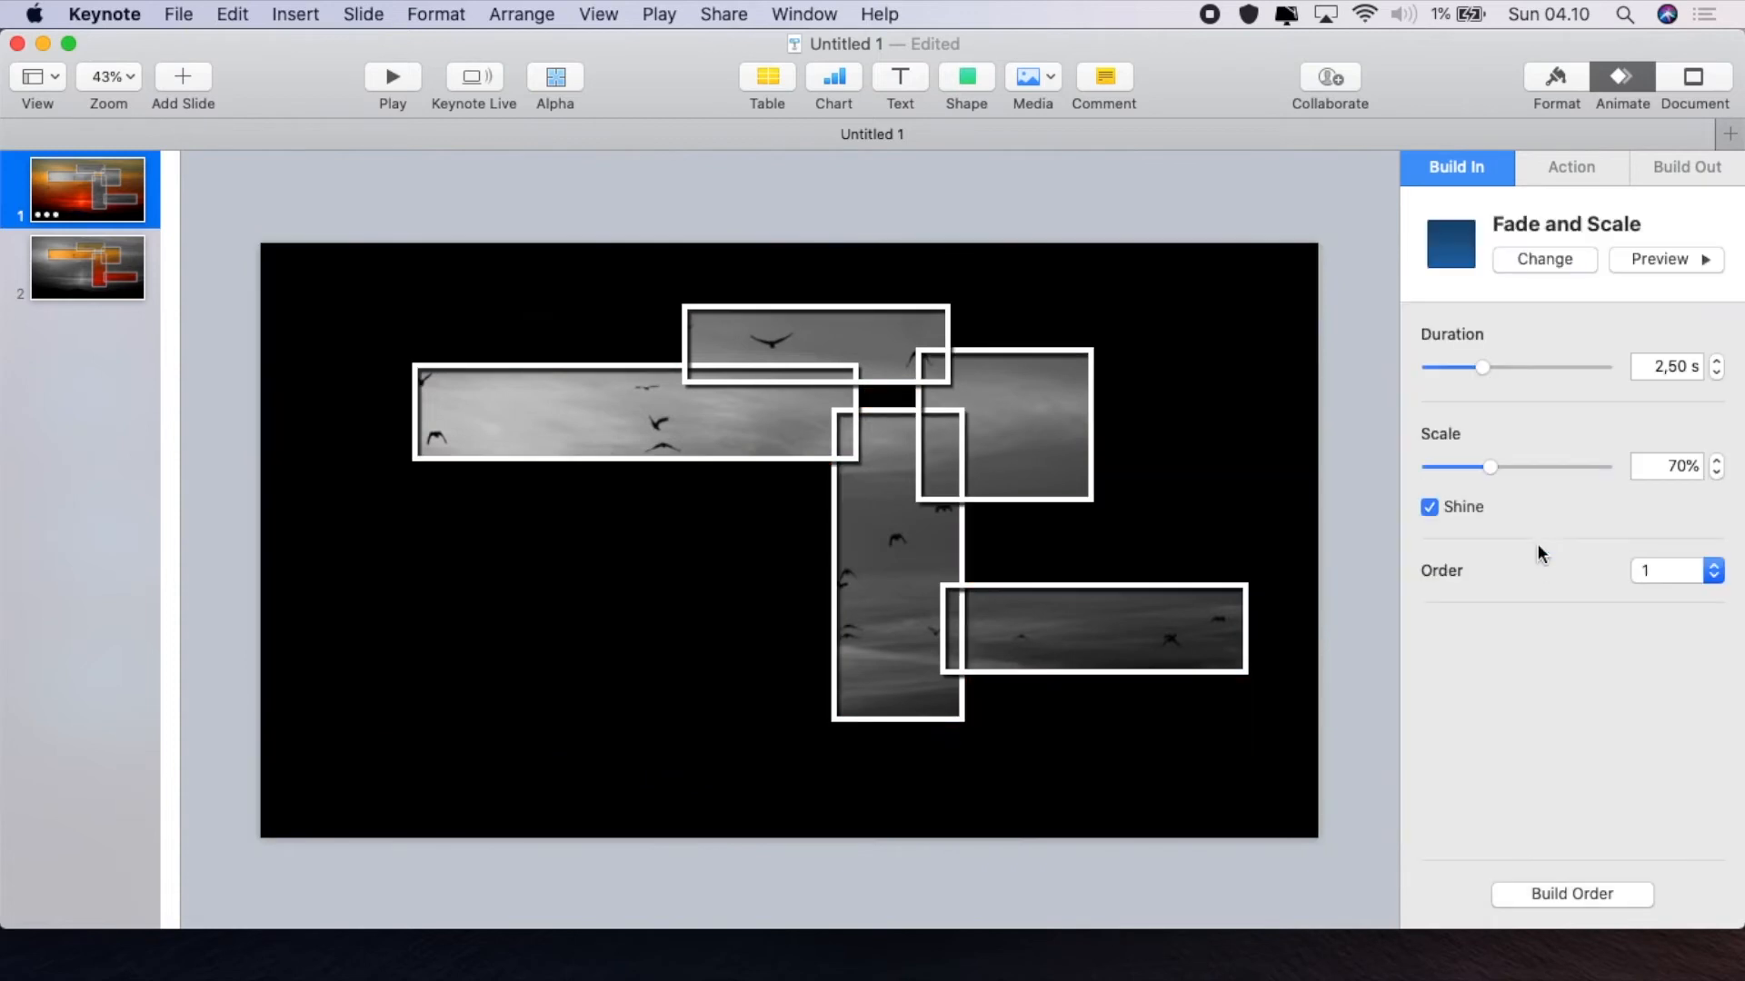
{"action": "left_click", "coordinate": [1716, 362]}
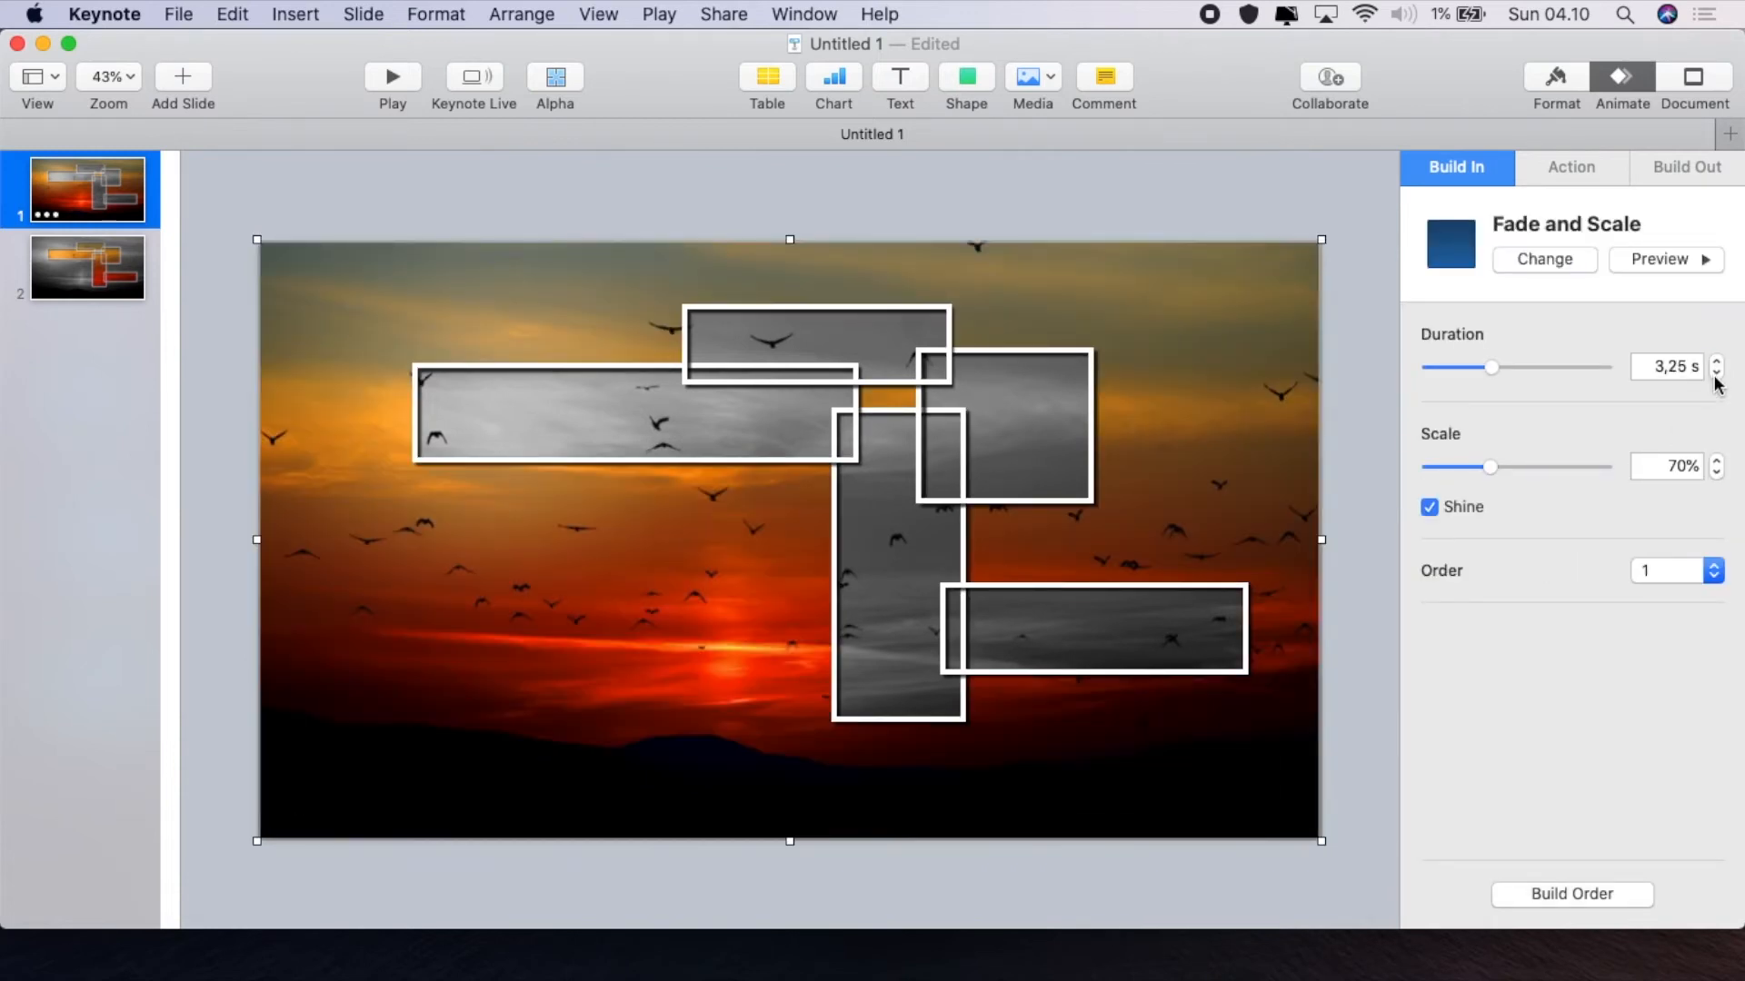
{"action": "left_click", "coordinate": [1716, 362]}
Apply a Shimmer build-in effect to the wide upper left white frame with a duration of 3 s
{"action": "left_click", "coordinate": [503, 368]}
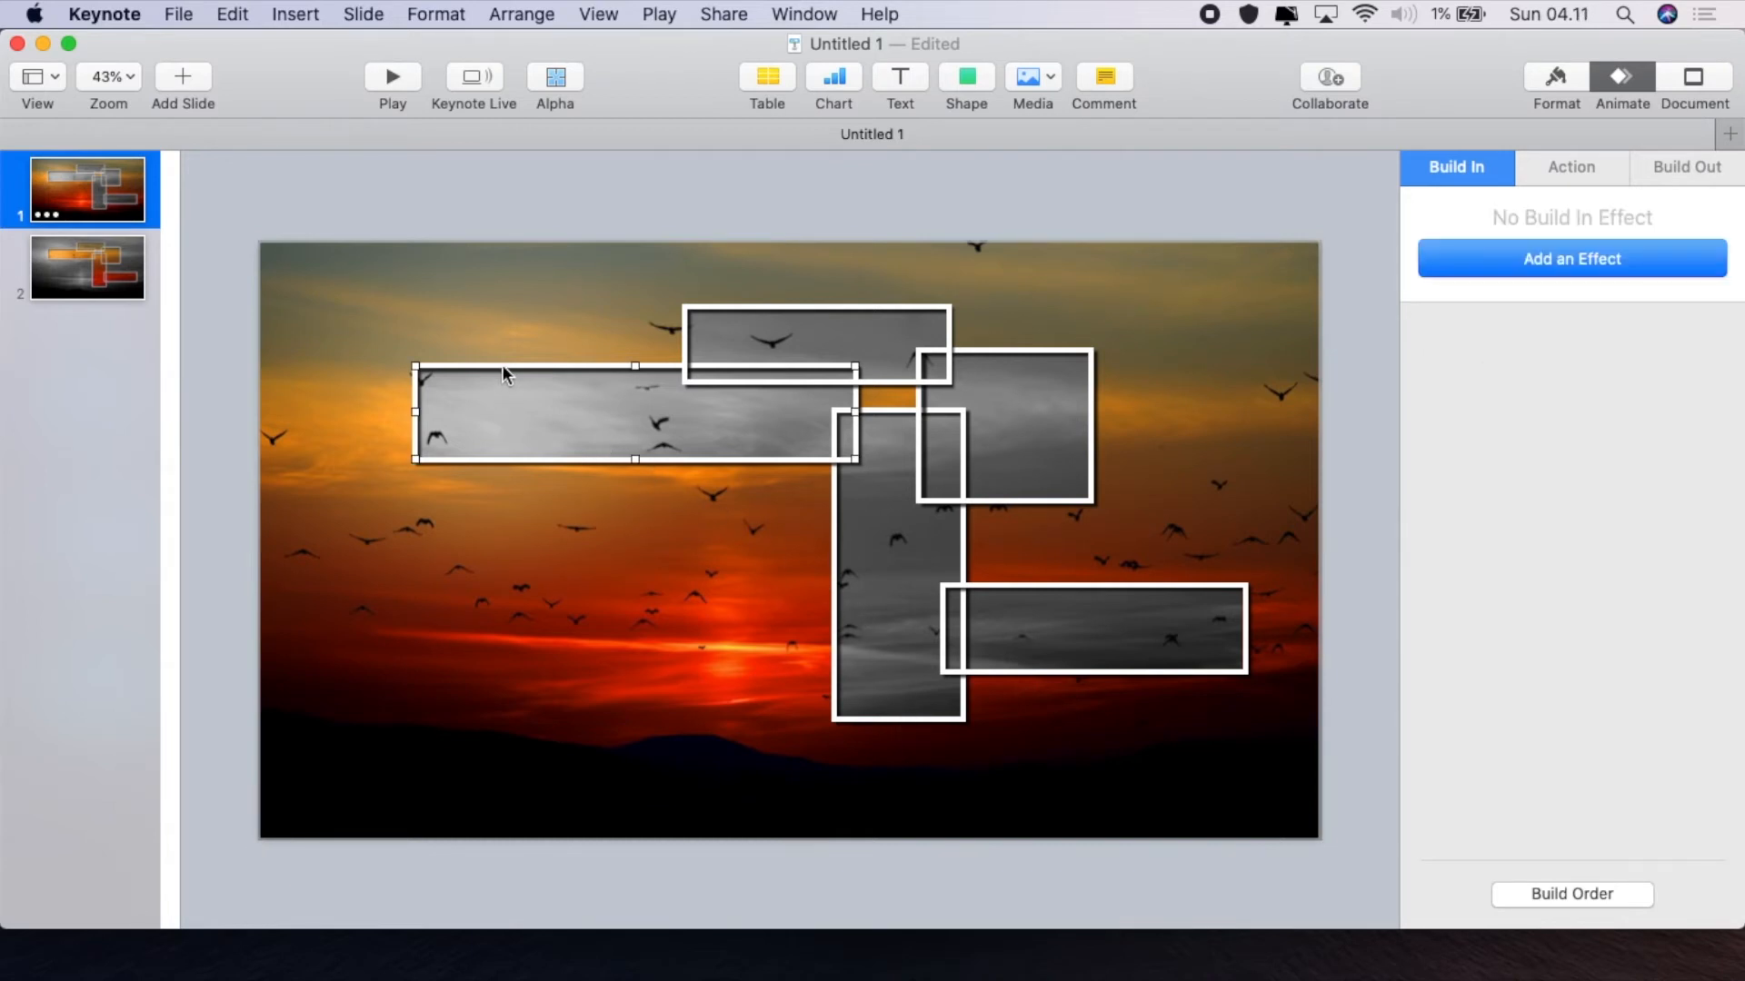
{"action": "left_click", "coordinate": [1512, 264]}
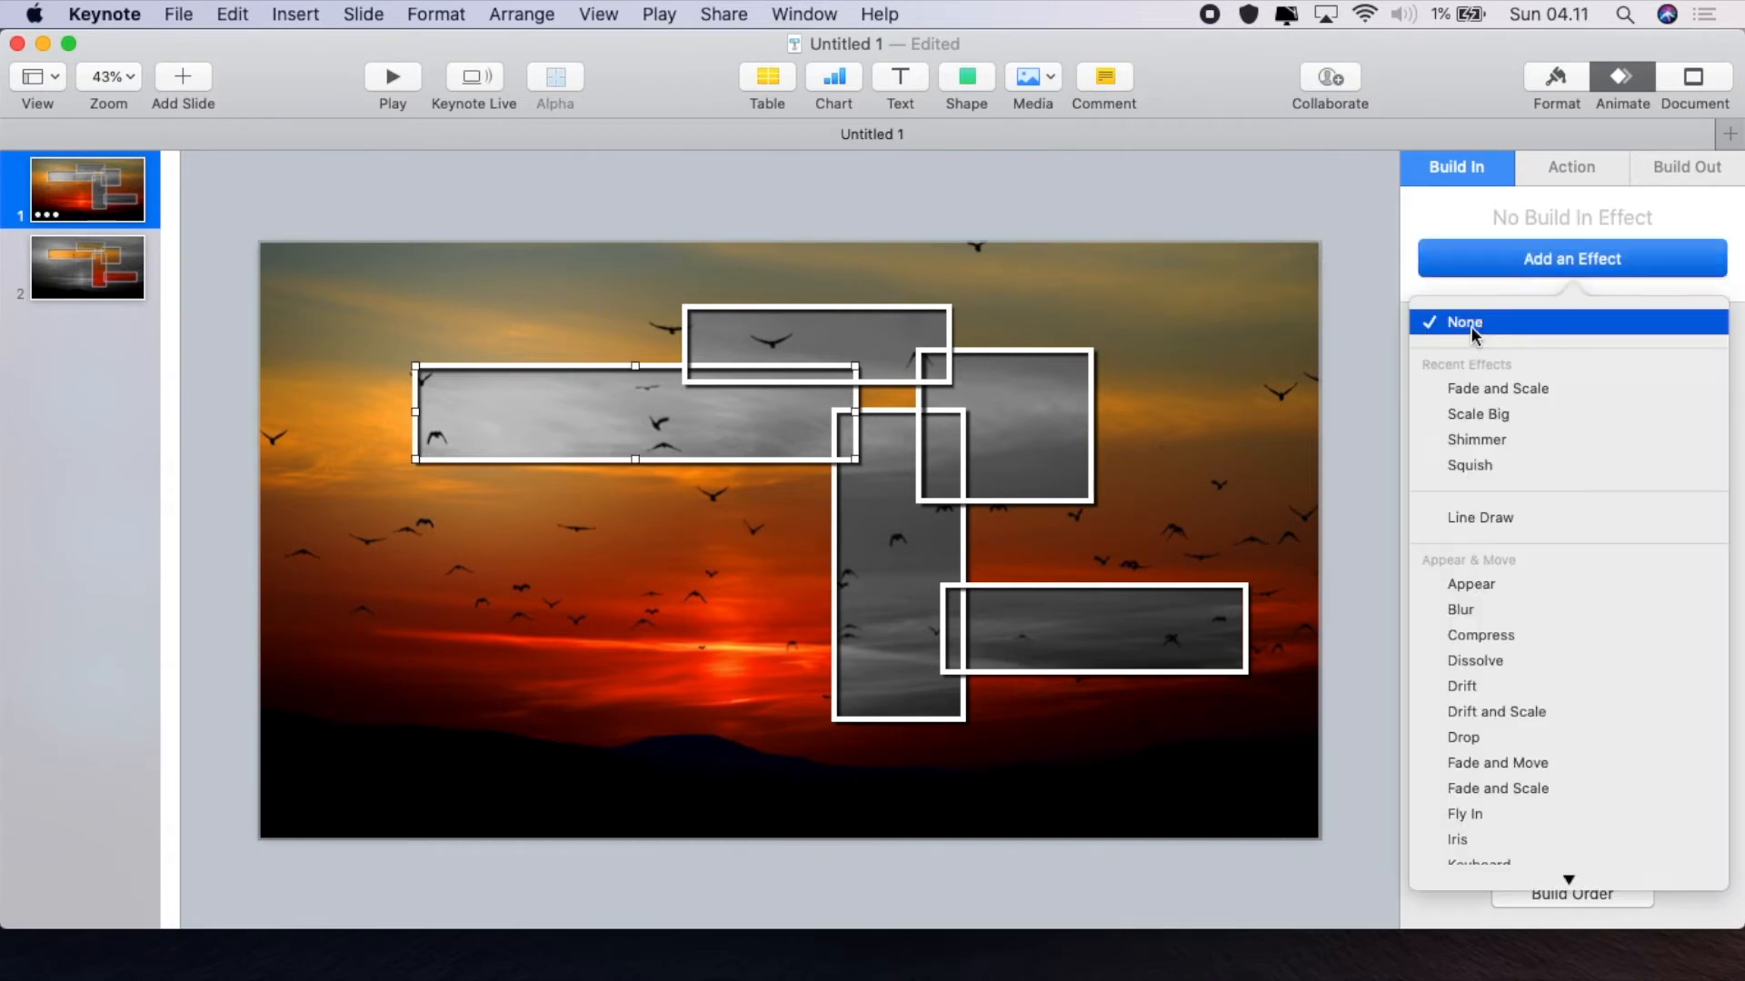
{"action": "left_click", "coordinate": [1464, 438]}
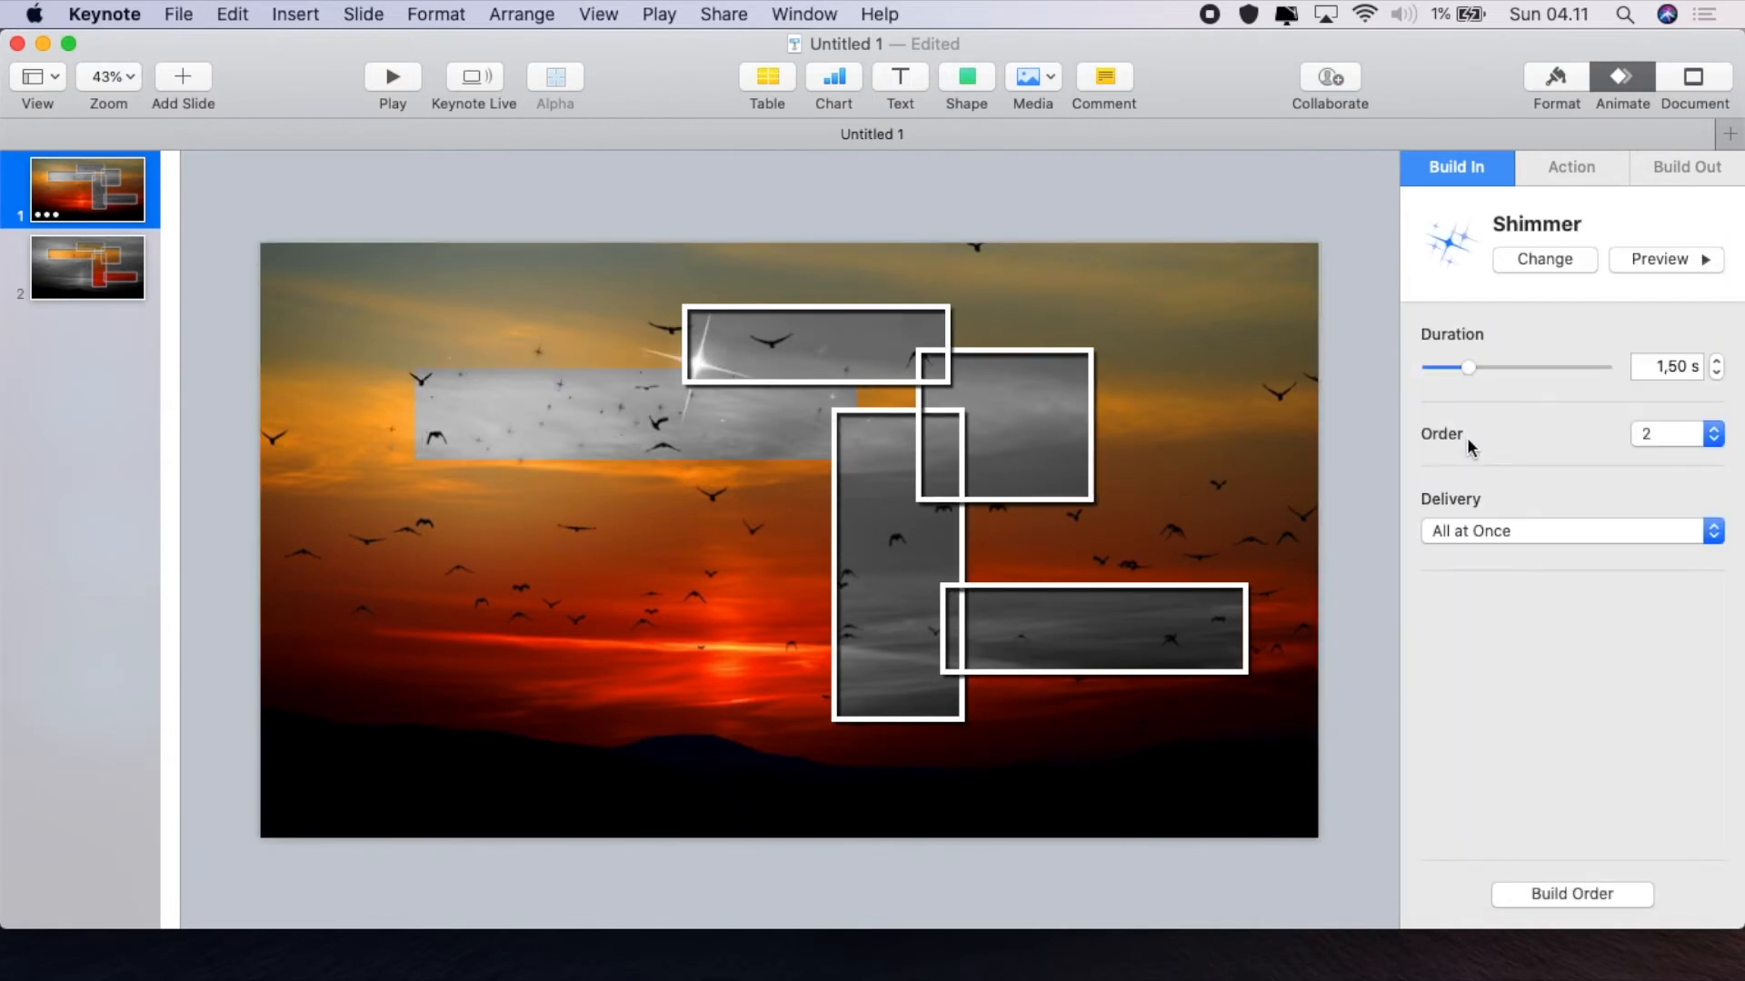
{"action": "left_click", "coordinate": [1714, 361]}
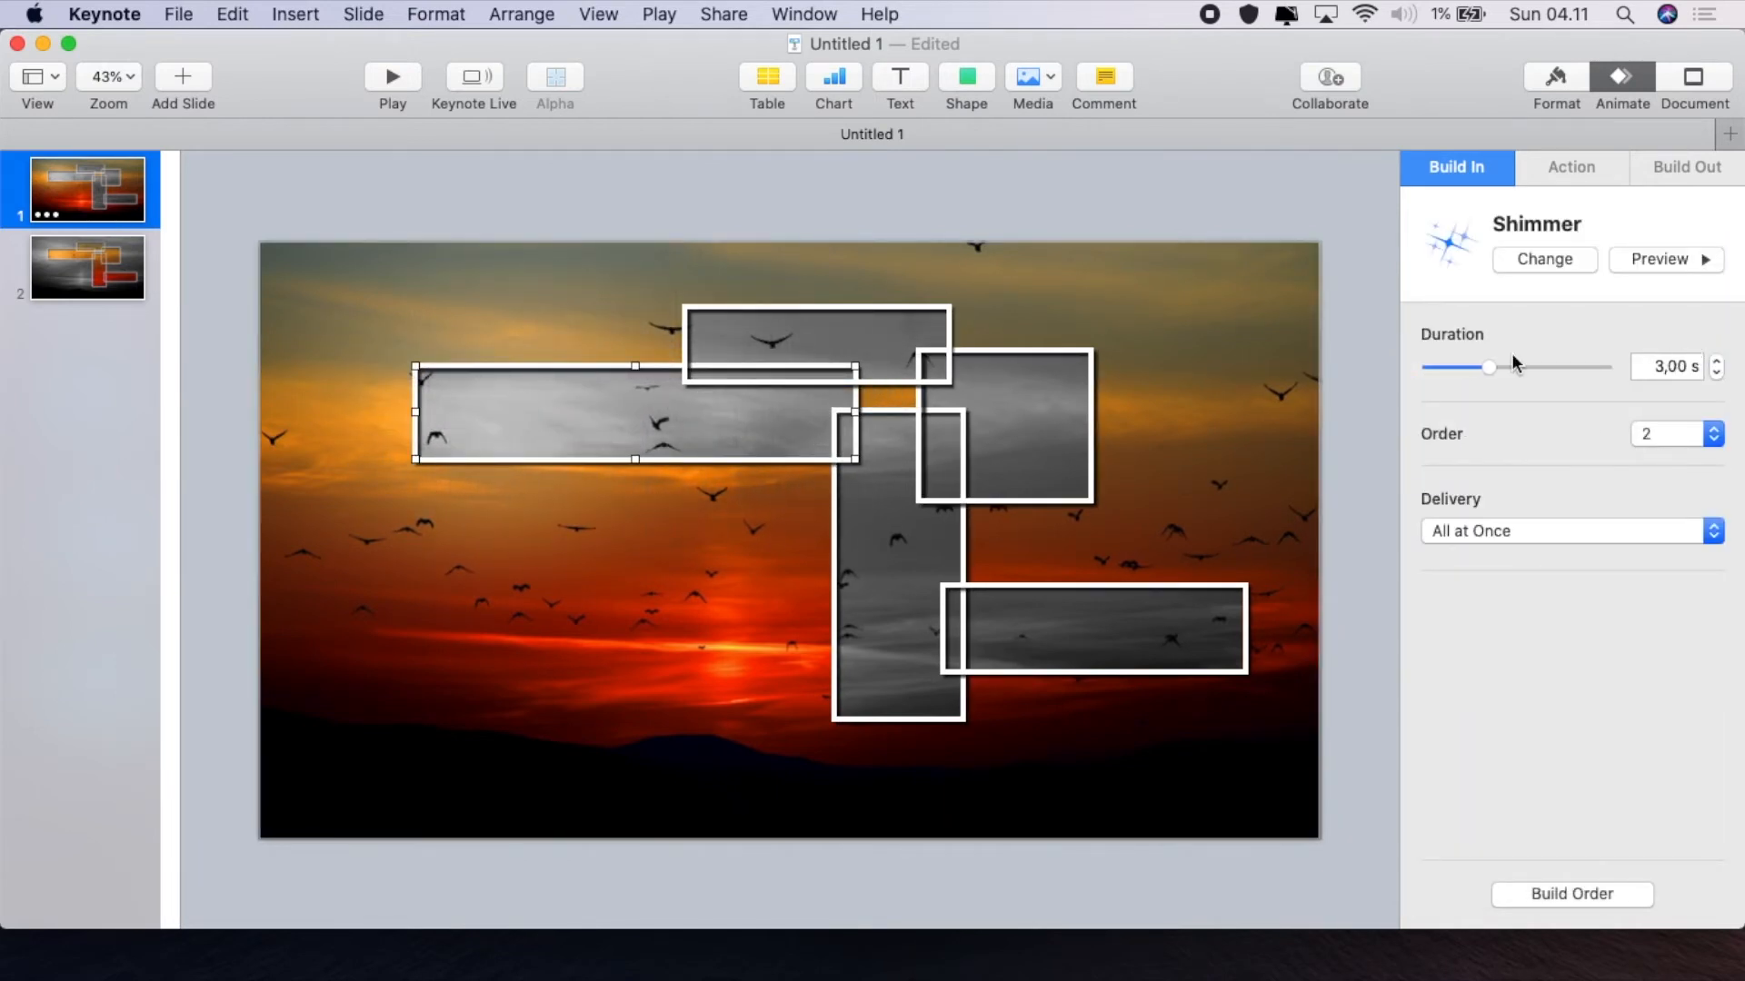
Apply a Shimmer build-in effect to the topmost white frame with a duration of 3 s
{"action": "left_click", "coordinate": [845, 308]}
{"action": "left_click", "coordinate": [1524, 263]}
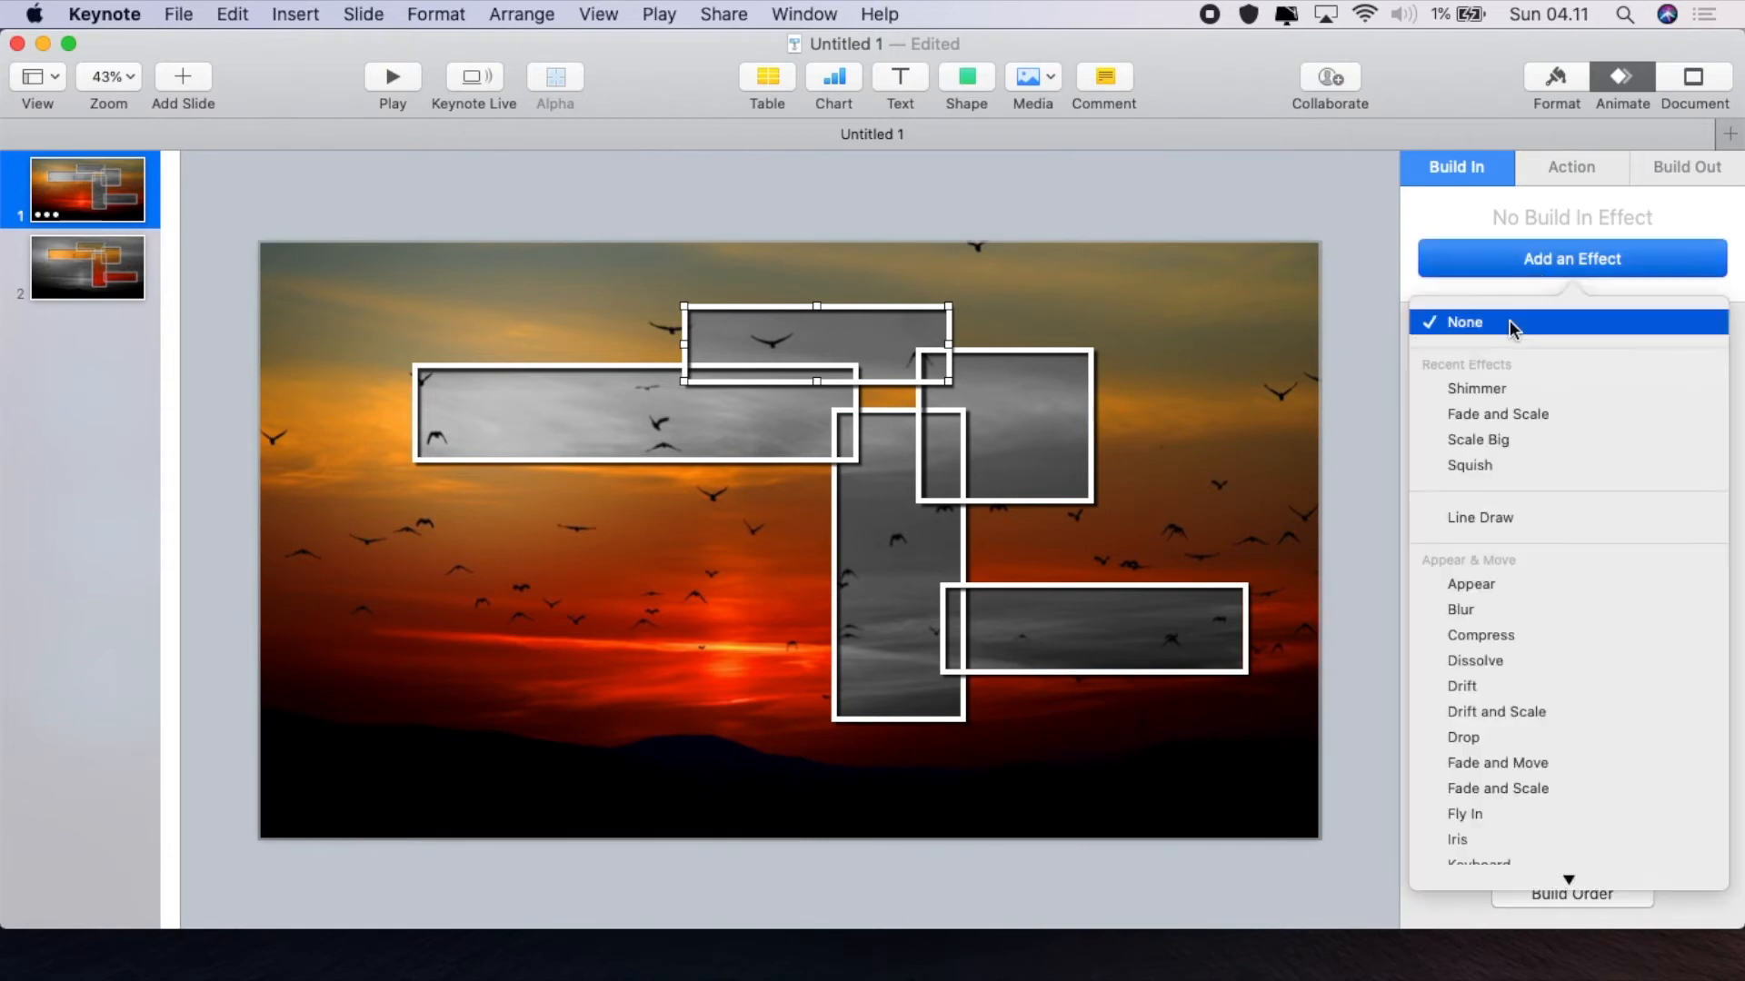
{"action": "left_click", "coordinate": [1490, 386]}
{"action": "left_click", "coordinate": [1716, 360]}
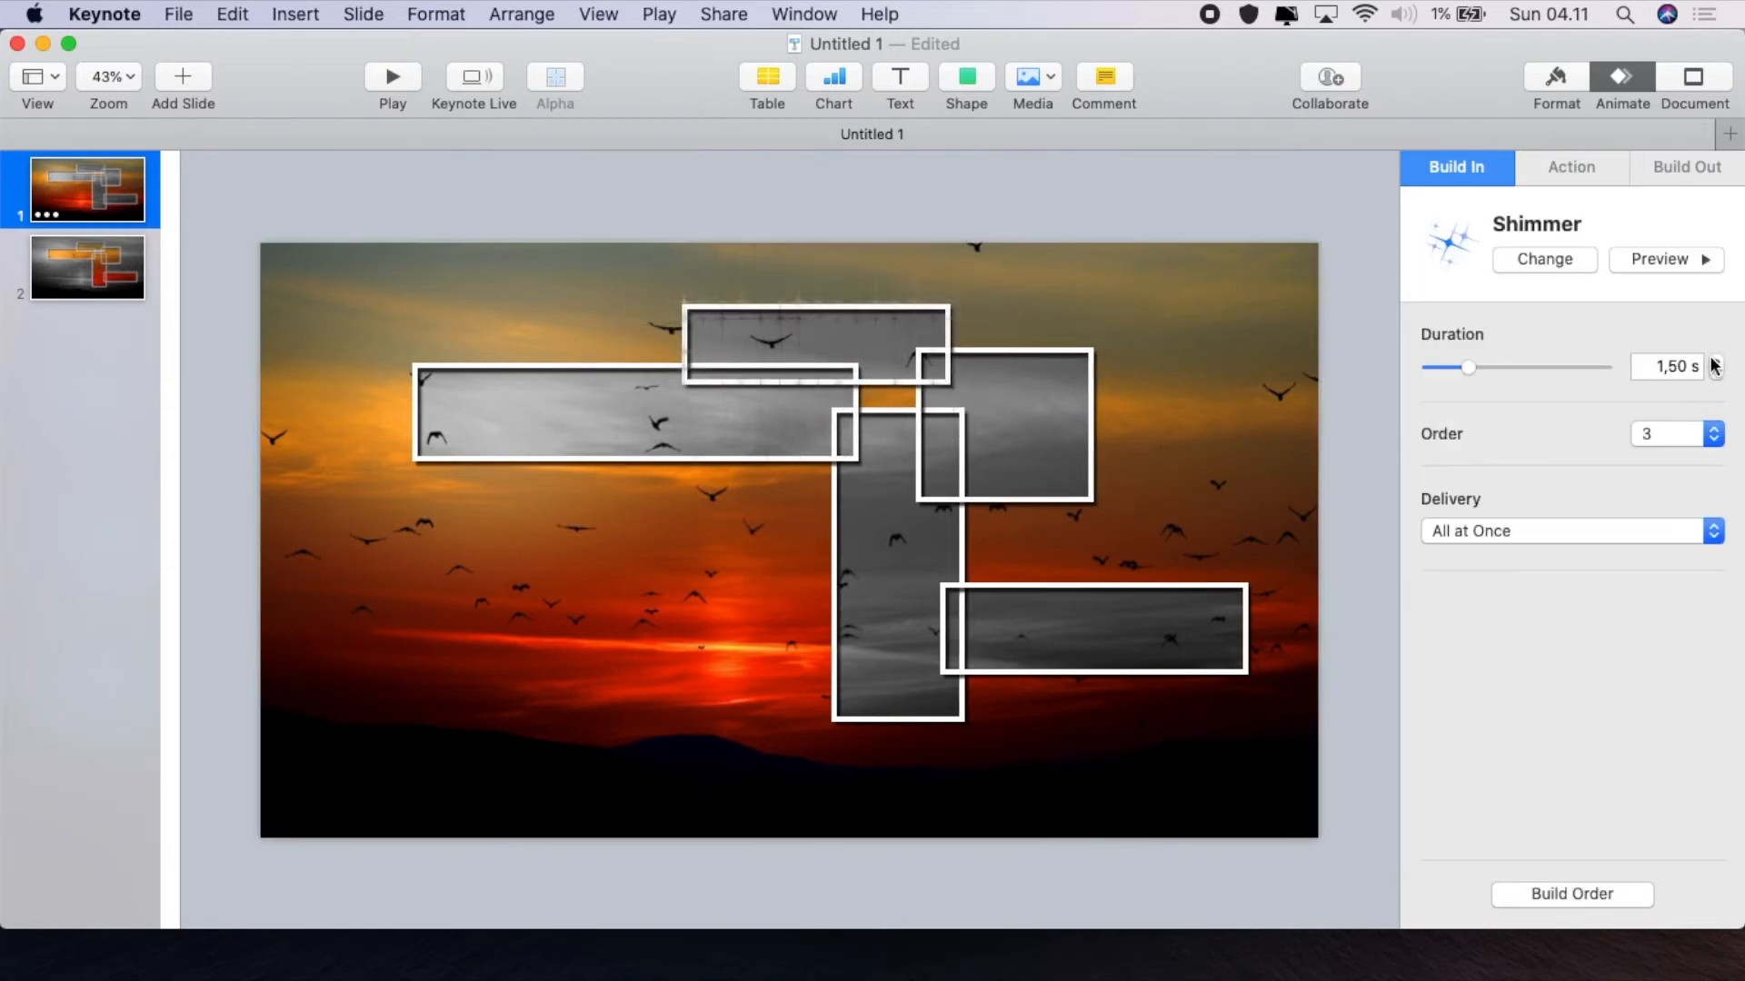
{"action": "left_click", "coordinate": [1715, 361]}
{"action": "left_click", "coordinate": [1716, 360]}
{"action": "left_click", "coordinate": [1716, 360]}
{"action": "left_click", "coordinate": [1715, 361]}
{"action": "left_click", "coordinate": [1716, 361]}
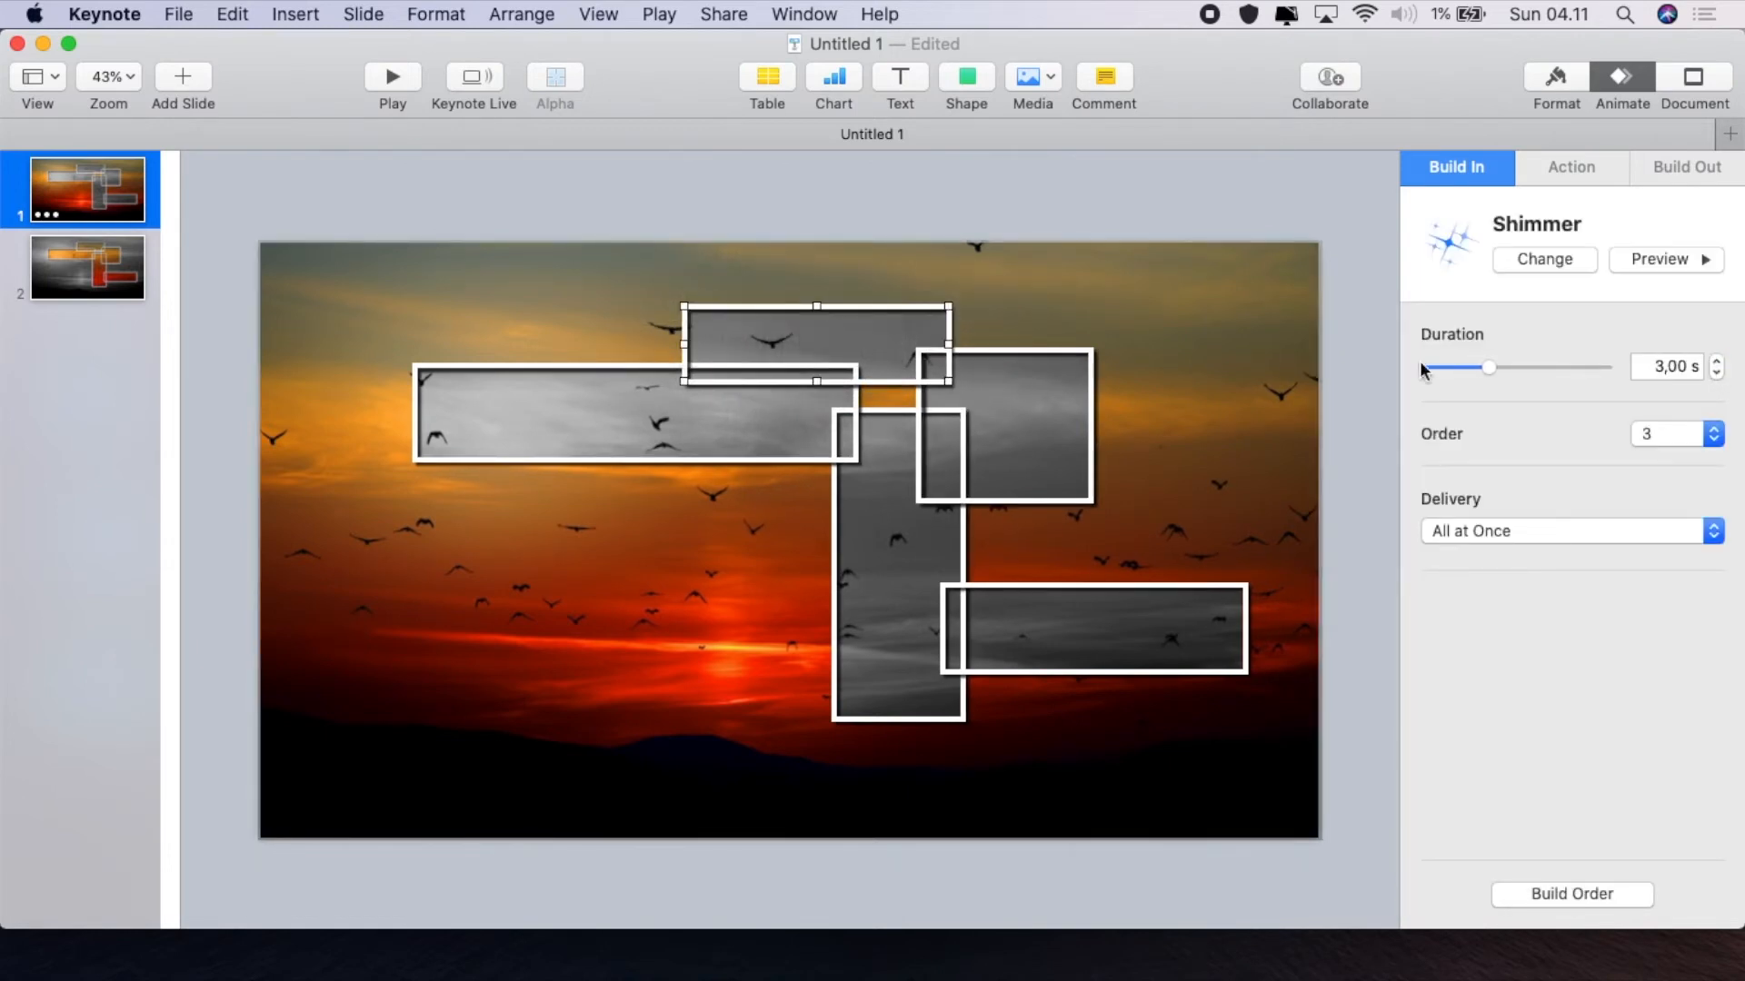
Apply a Shimmer build-in effect to the nearly square upper right white frame and lengthen its duration
{"action": "left_click", "coordinate": [1037, 354]}
{"action": "left_click", "coordinate": [1494, 282]}
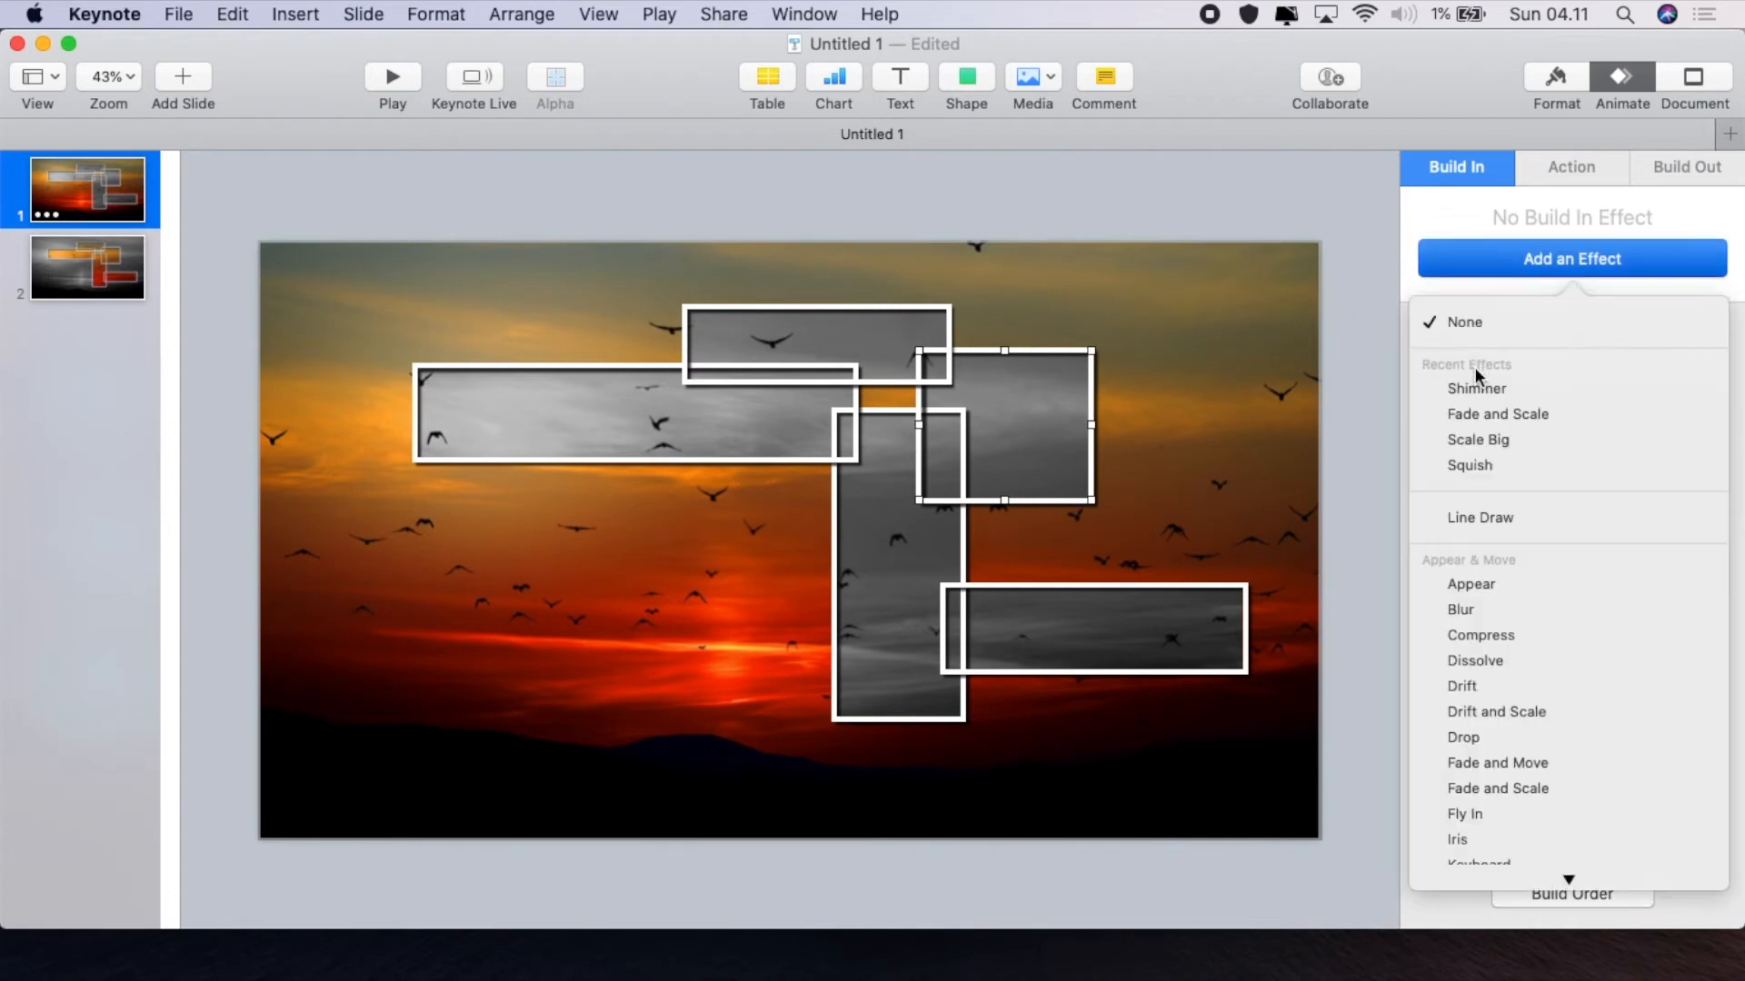
{"action": "left_click", "coordinate": [1490, 386]}
{"action": "left_click", "coordinate": [1716, 361]}
{"action": "left_click", "coordinate": [1715, 361]}
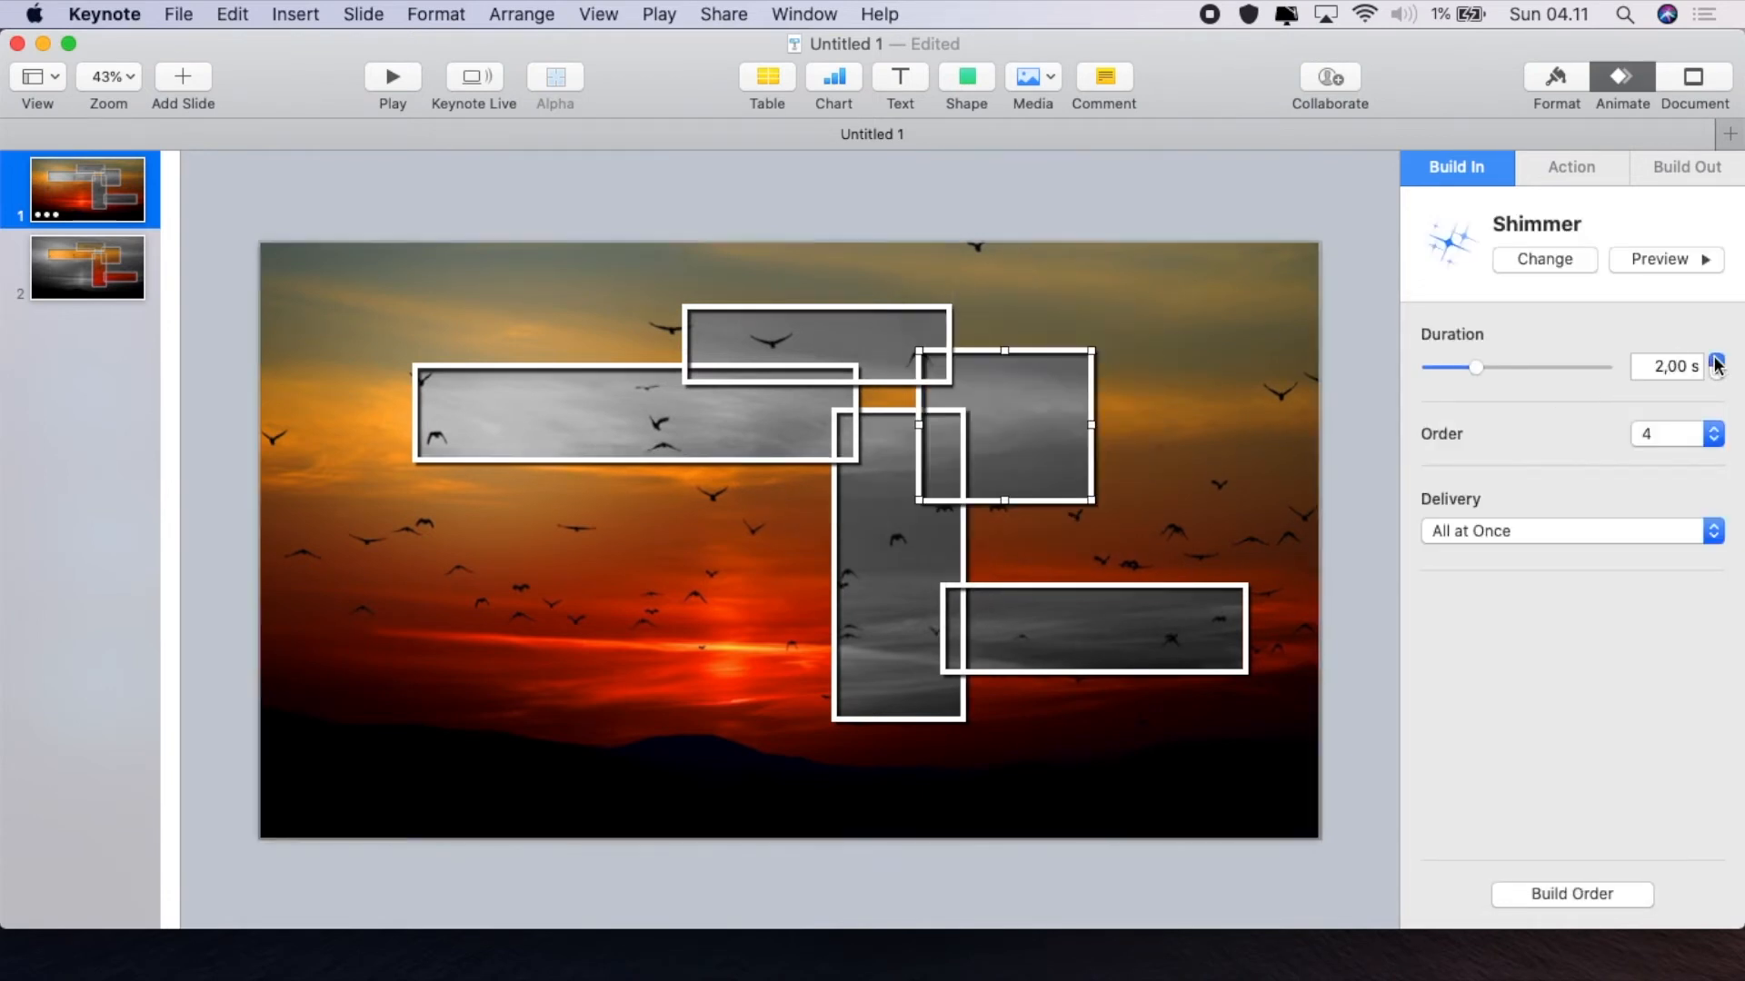
{"action": "left_click", "coordinate": [1716, 361]}
{"action": "left_click", "coordinate": [1715, 361]}
{"action": "left_click", "coordinate": [1716, 361]}
Apply a Shimmer build-in effect to the wide lower right white frame and lengthen its duration
{"action": "left_click", "coordinate": [1008, 588]}
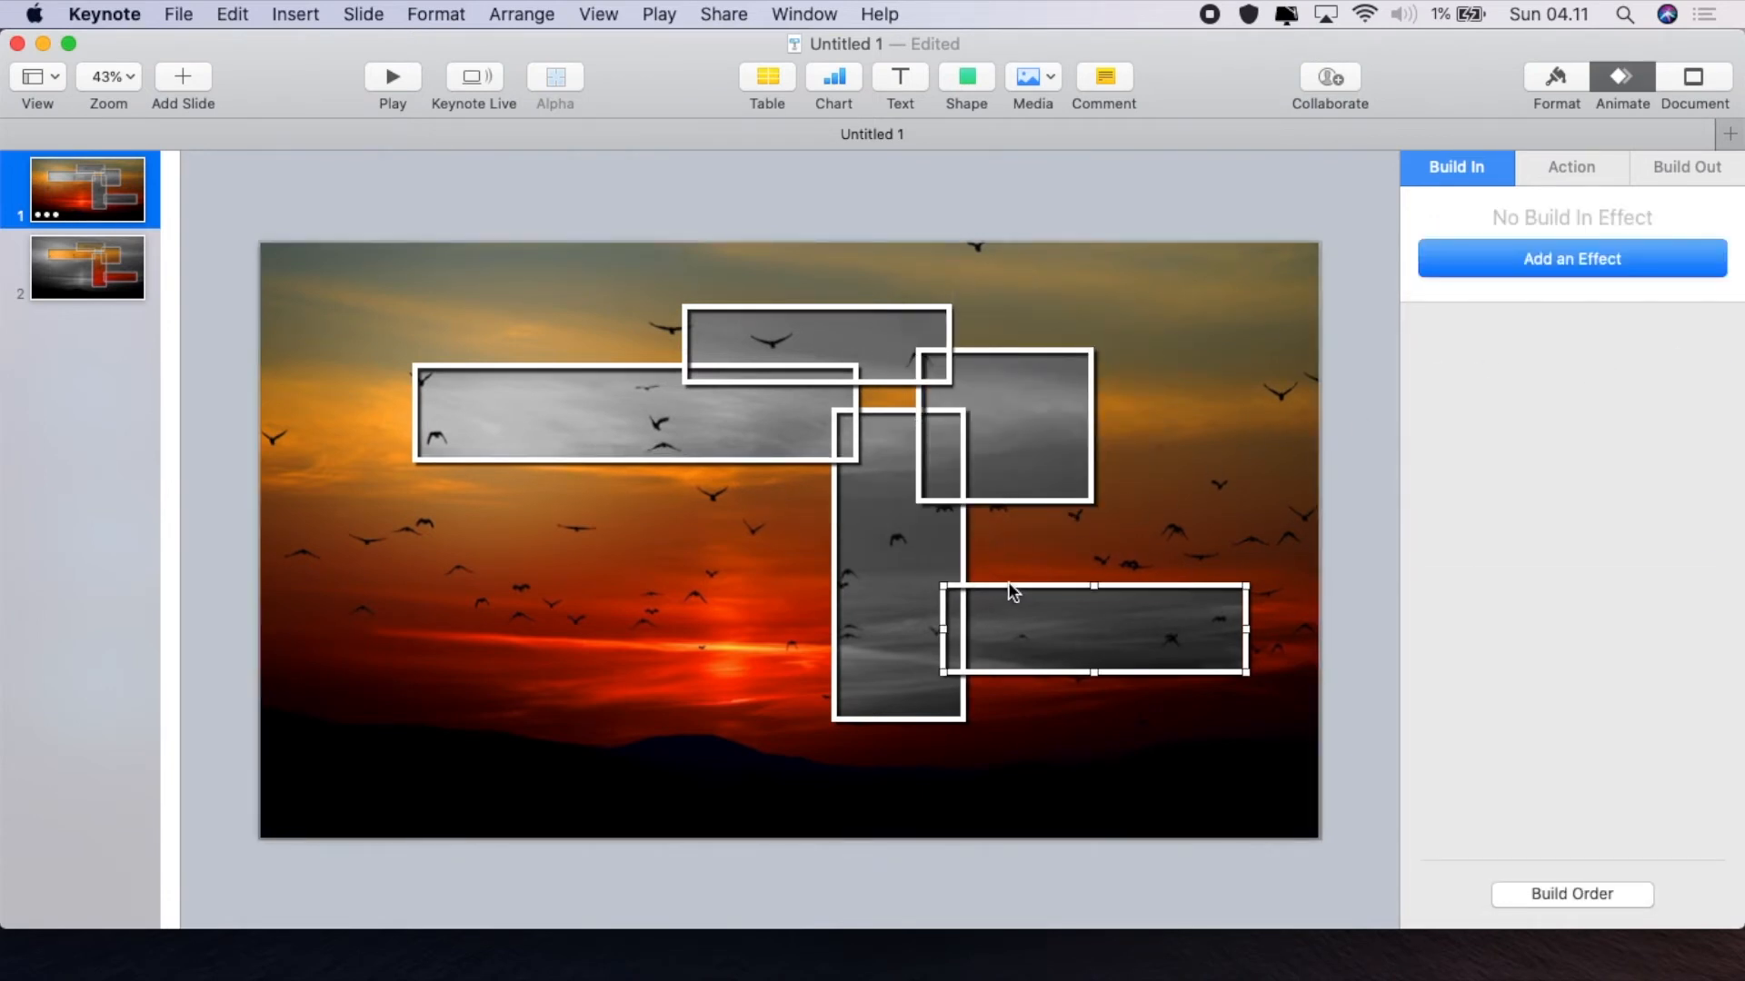
{"action": "left_click", "coordinate": [1545, 260]}
{"action": "left_click", "coordinate": [1471, 389]}
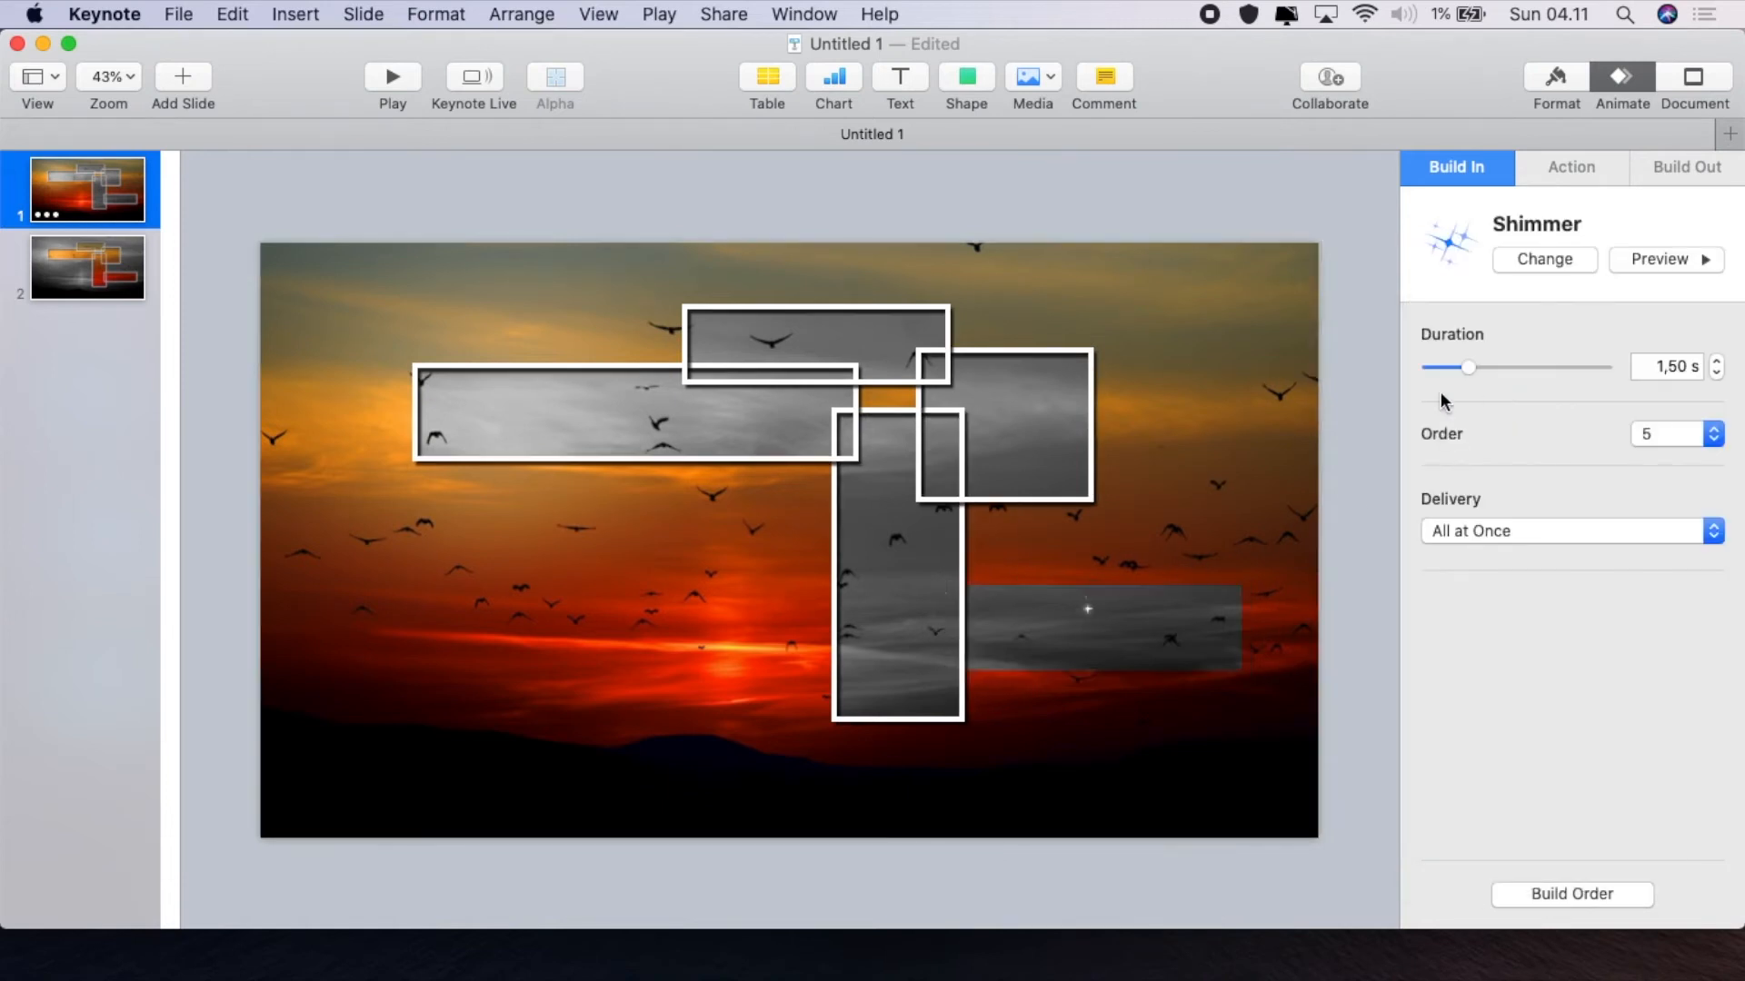
{"action": "left_click", "coordinate": [1716, 362]}
{"action": "left_click", "coordinate": [1717, 362]}
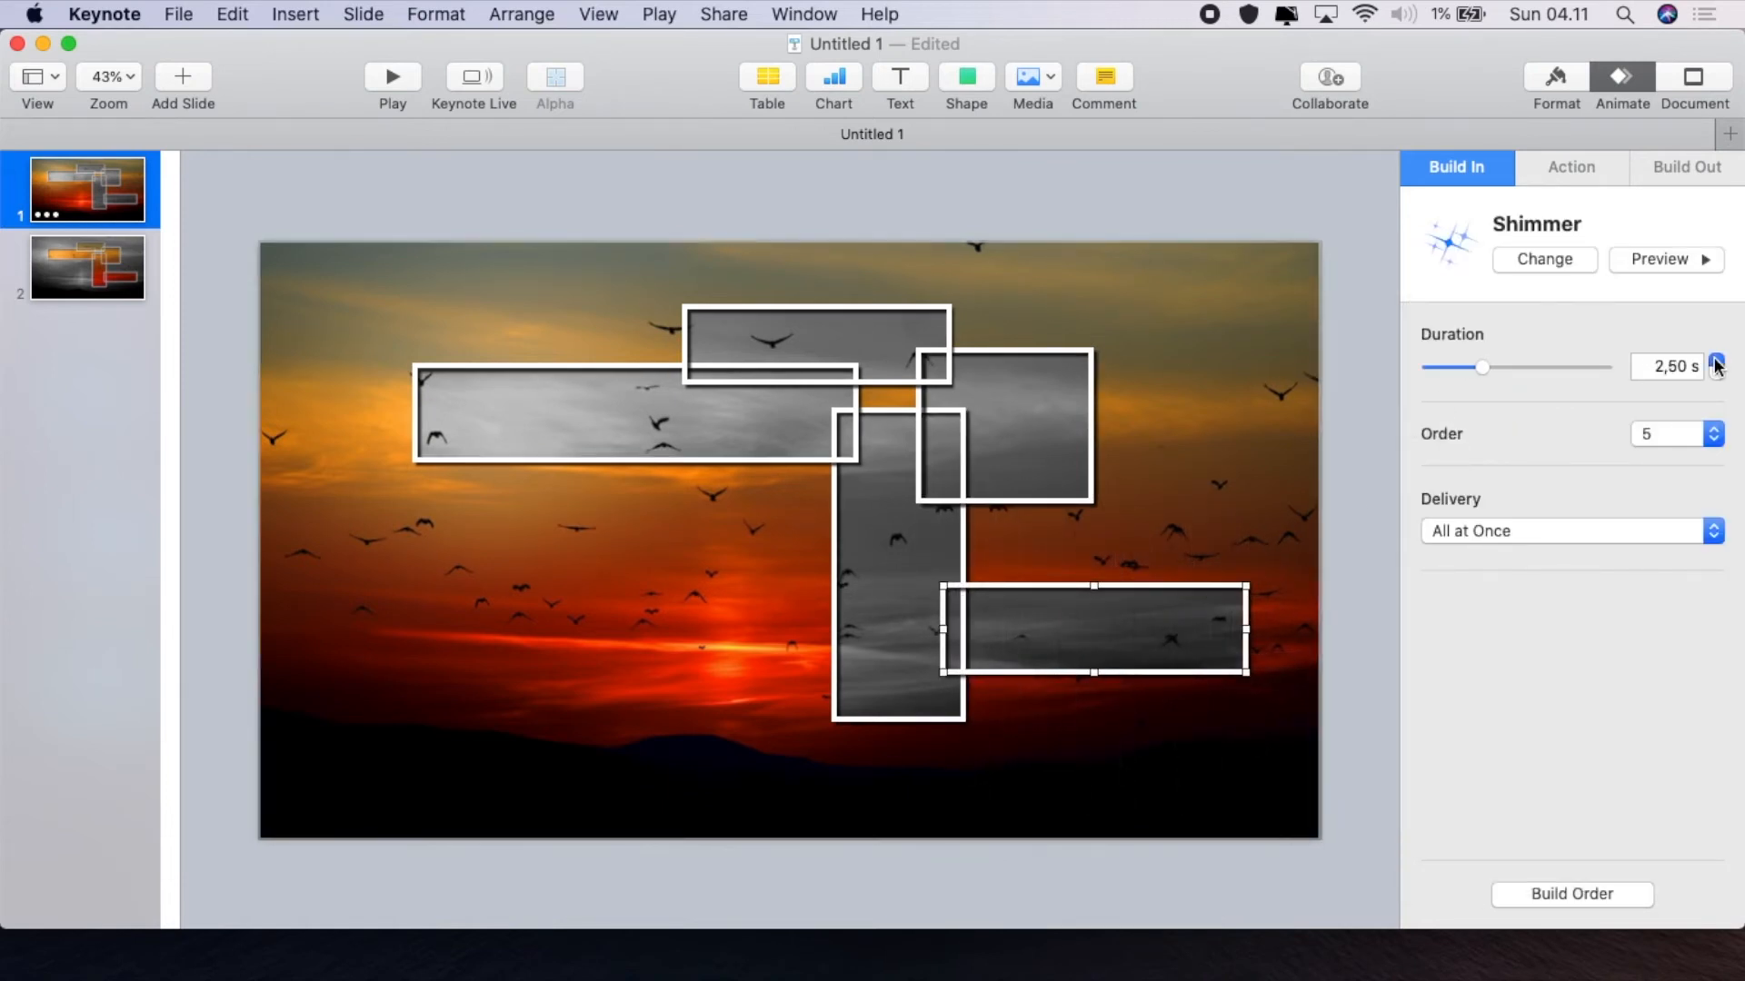
{"action": "left_click", "coordinate": [1717, 362]}
{"action": "left_click", "coordinate": [1717, 361]}
Apply a Shimmer build-in effect to the tall vertical white frame and lengthen its duration
{"action": "left_click", "coordinate": [892, 416]}
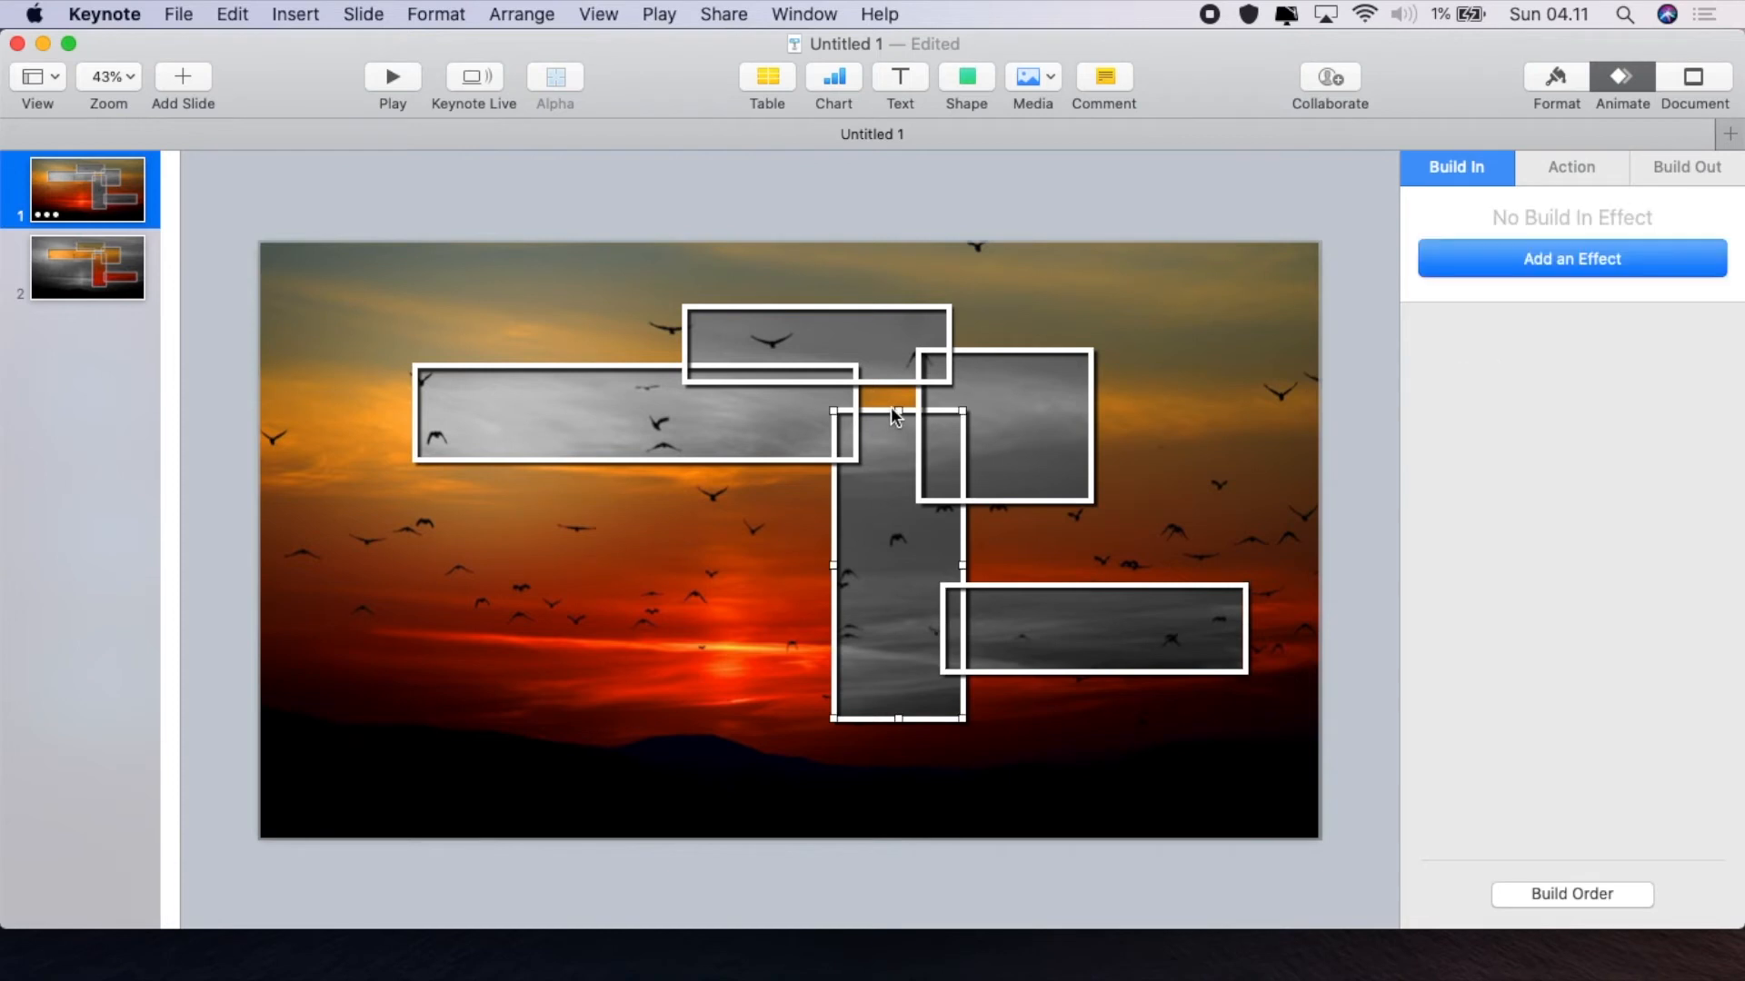
{"action": "left_click", "coordinate": [1480, 269]}
{"action": "left_click", "coordinate": [1478, 383]}
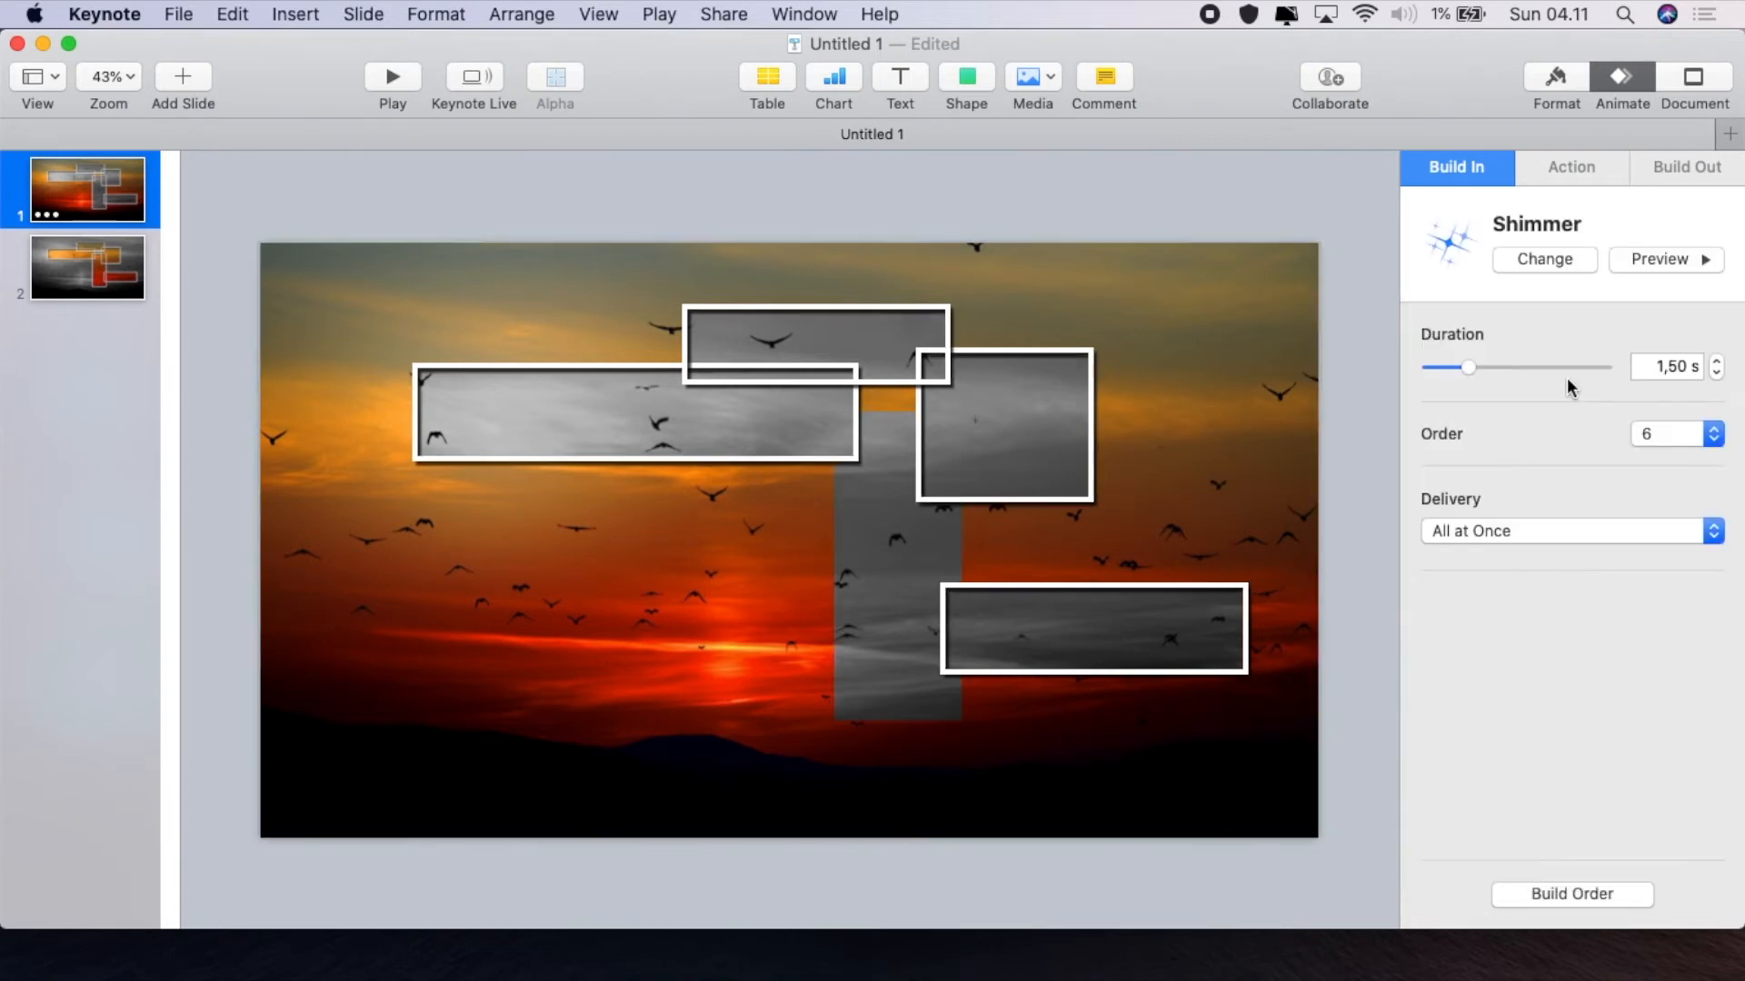
{"action": "left_click", "coordinate": [1717, 362]}
{"action": "left_click", "coordinate": [1717, 361]}
{"action": "left_click", "coordinate": [1717, 362]}
{"action": "left_click", "coordinate": [1716, 362]}
{"action": "left_click", "coordinate": [1716, 362]}
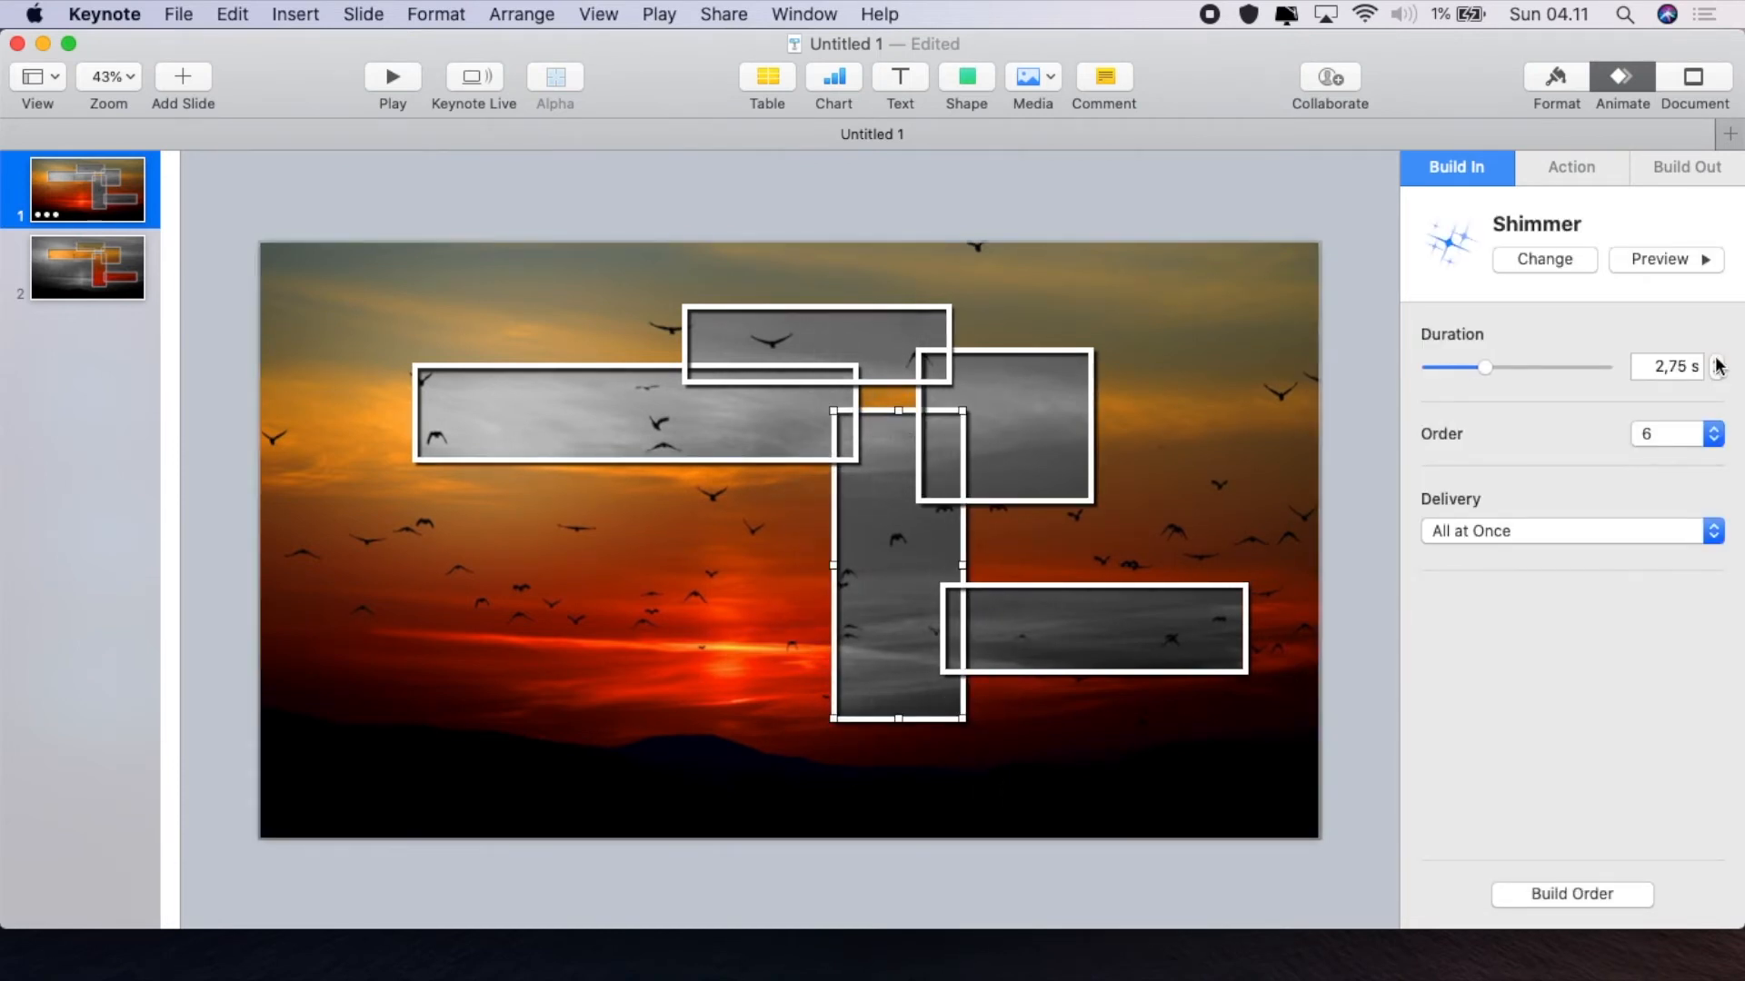
{"action": "left_click", "coordinate": [1717, 362]}
Apply a Dissolve build-in effect to the wide upper left grey image section and lengthen its duration
{"action": "left_click", "coordinate": [607, 440]}
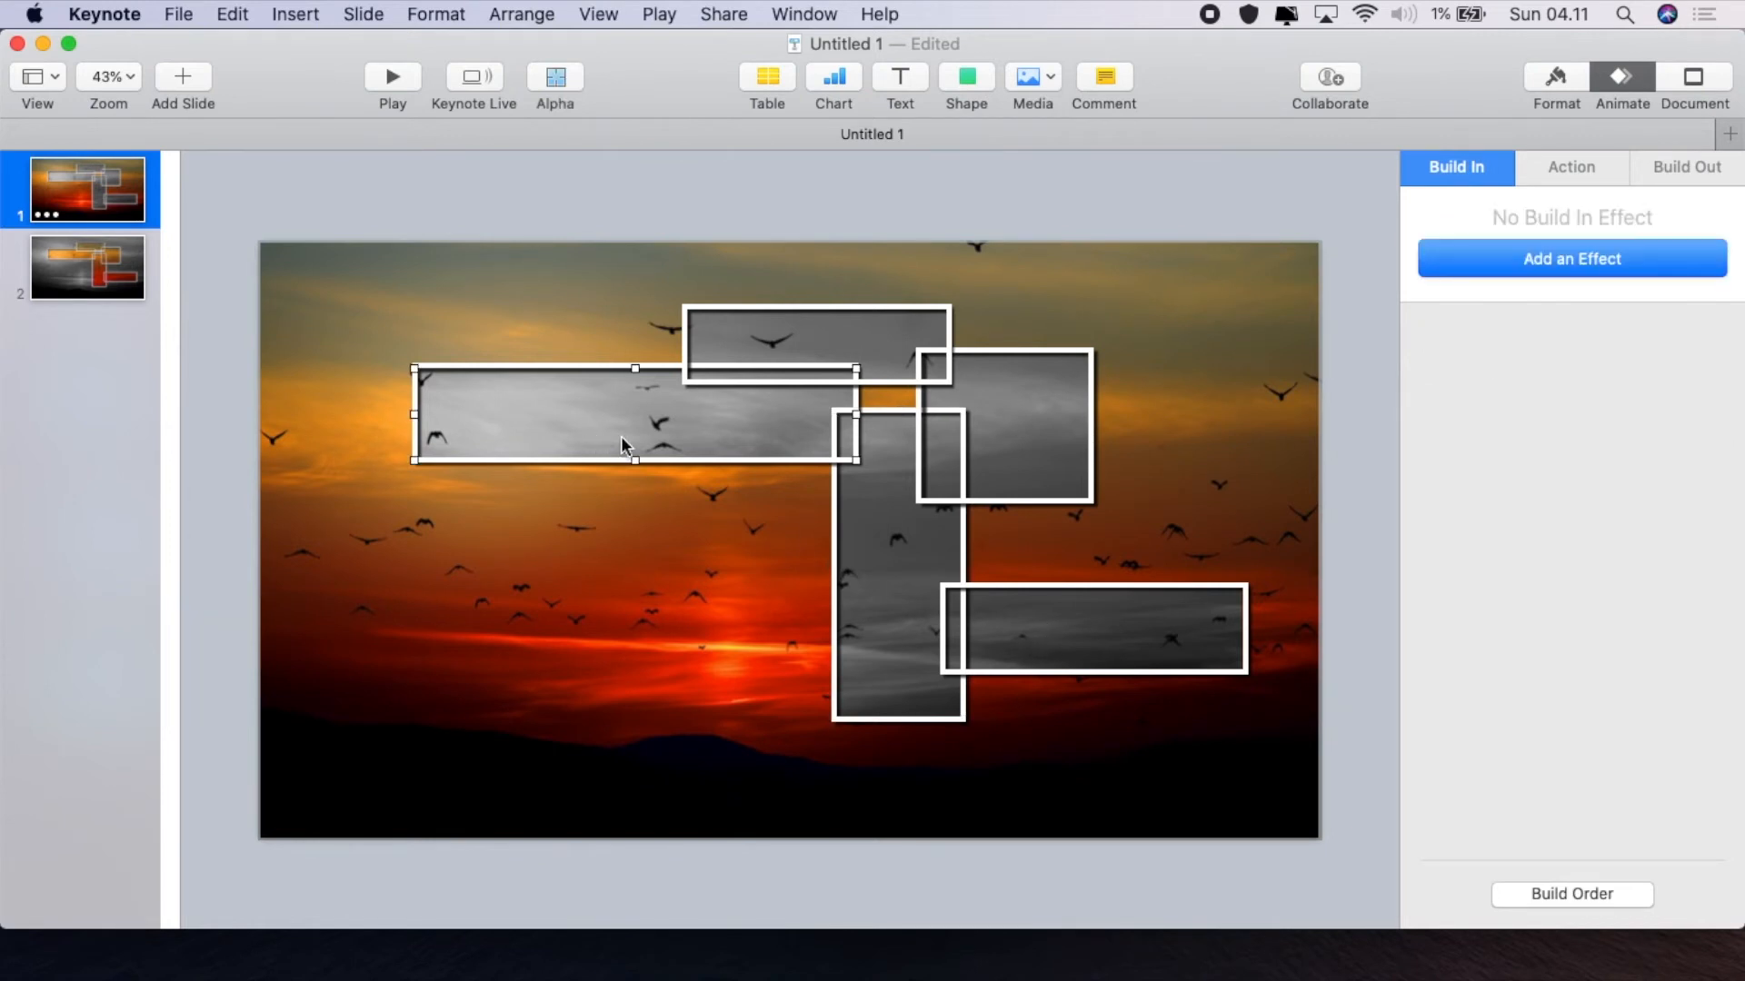
{"action": "left_click", "coordinate": [1536, 263]}
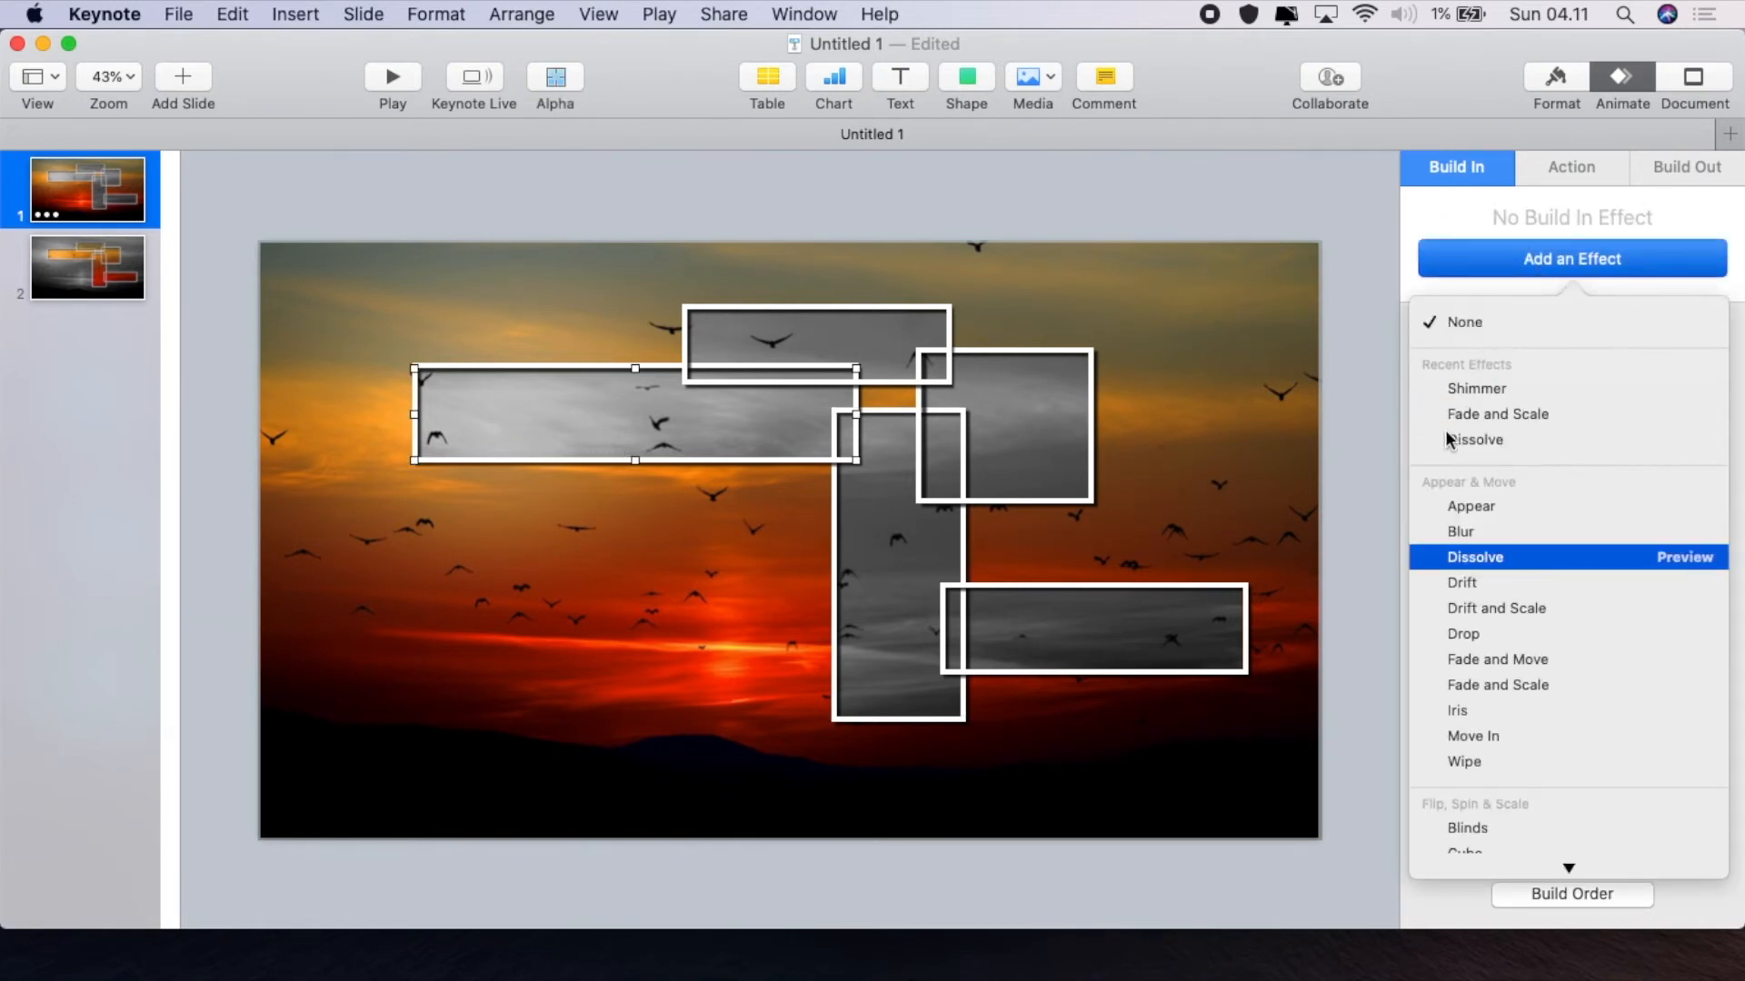
{"action": "left_click", "coordinate": [1447, 436]}
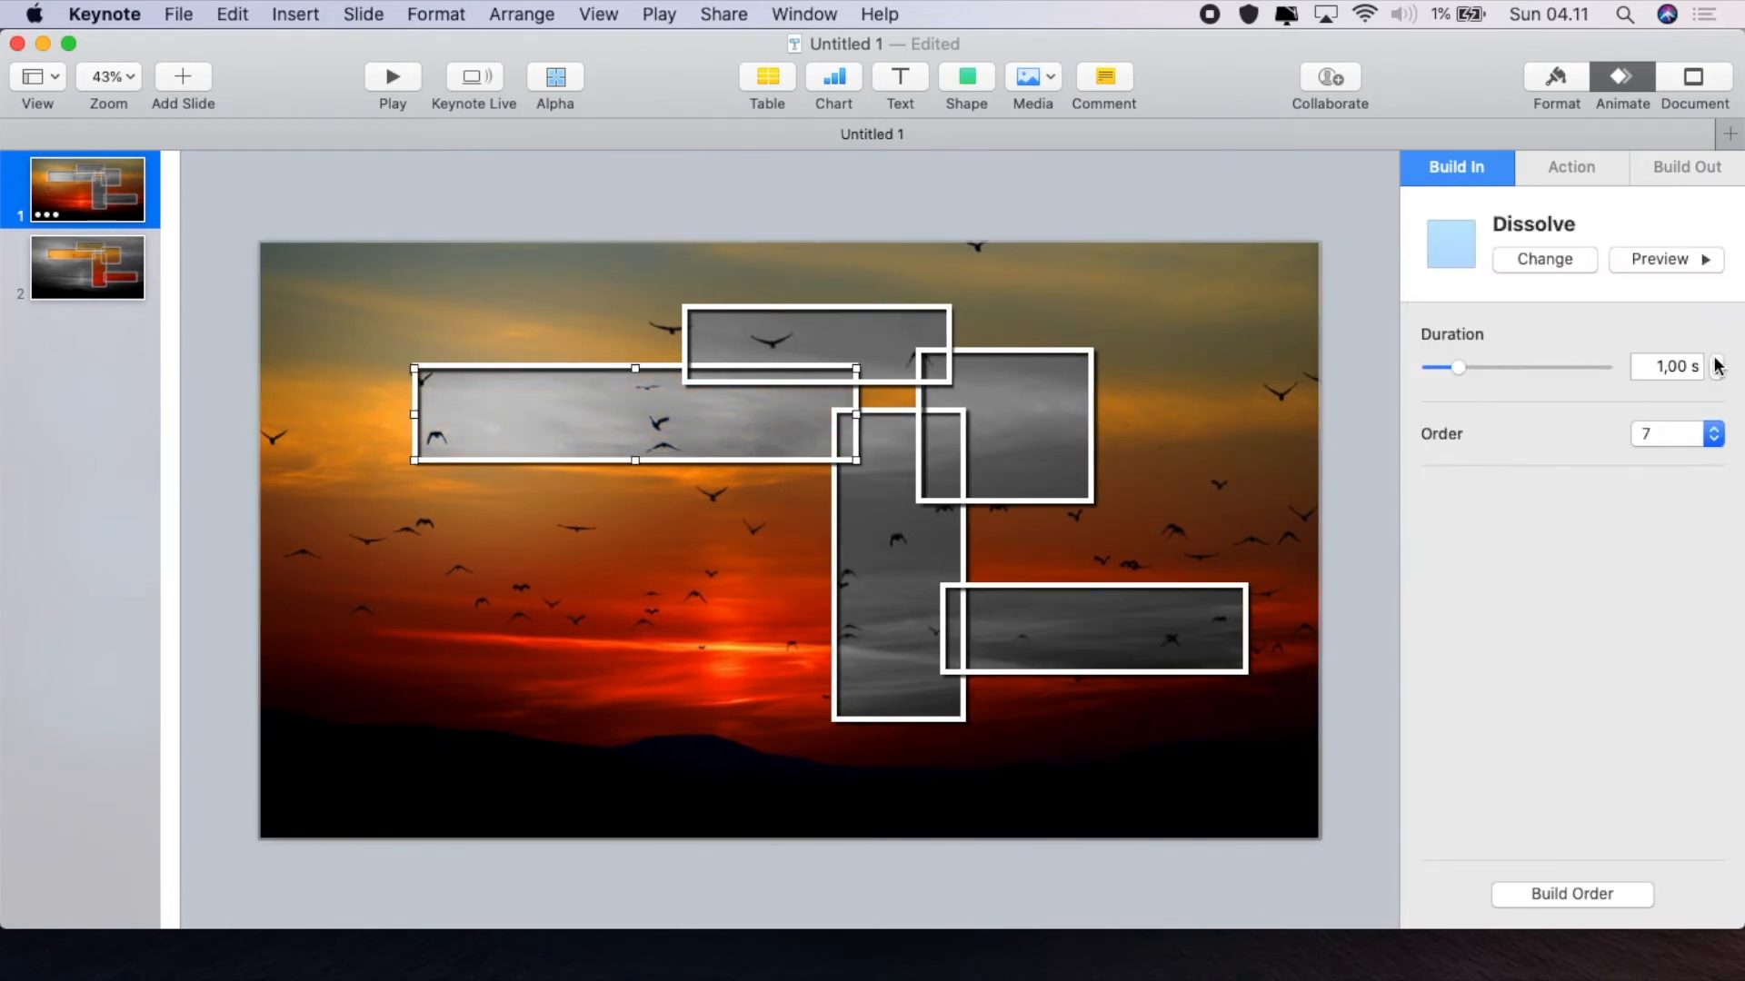
{"action": "left_click", "coordinate": [1716, 361]}
{"action": "left_click", "coordinate": [1716, 362]}
{"action": "left_click", "coordinate": [1717, 362]}
{"action": "left_click", "coordinate": [1717, 362]}
Apply a Dissolve build-in effect to the top center grey image section and set its duration to 3,00 s
{"action": "left_click", "coordinate": [853, 348]}
{"action": "left_click", "coordinate": [1523, 270]}
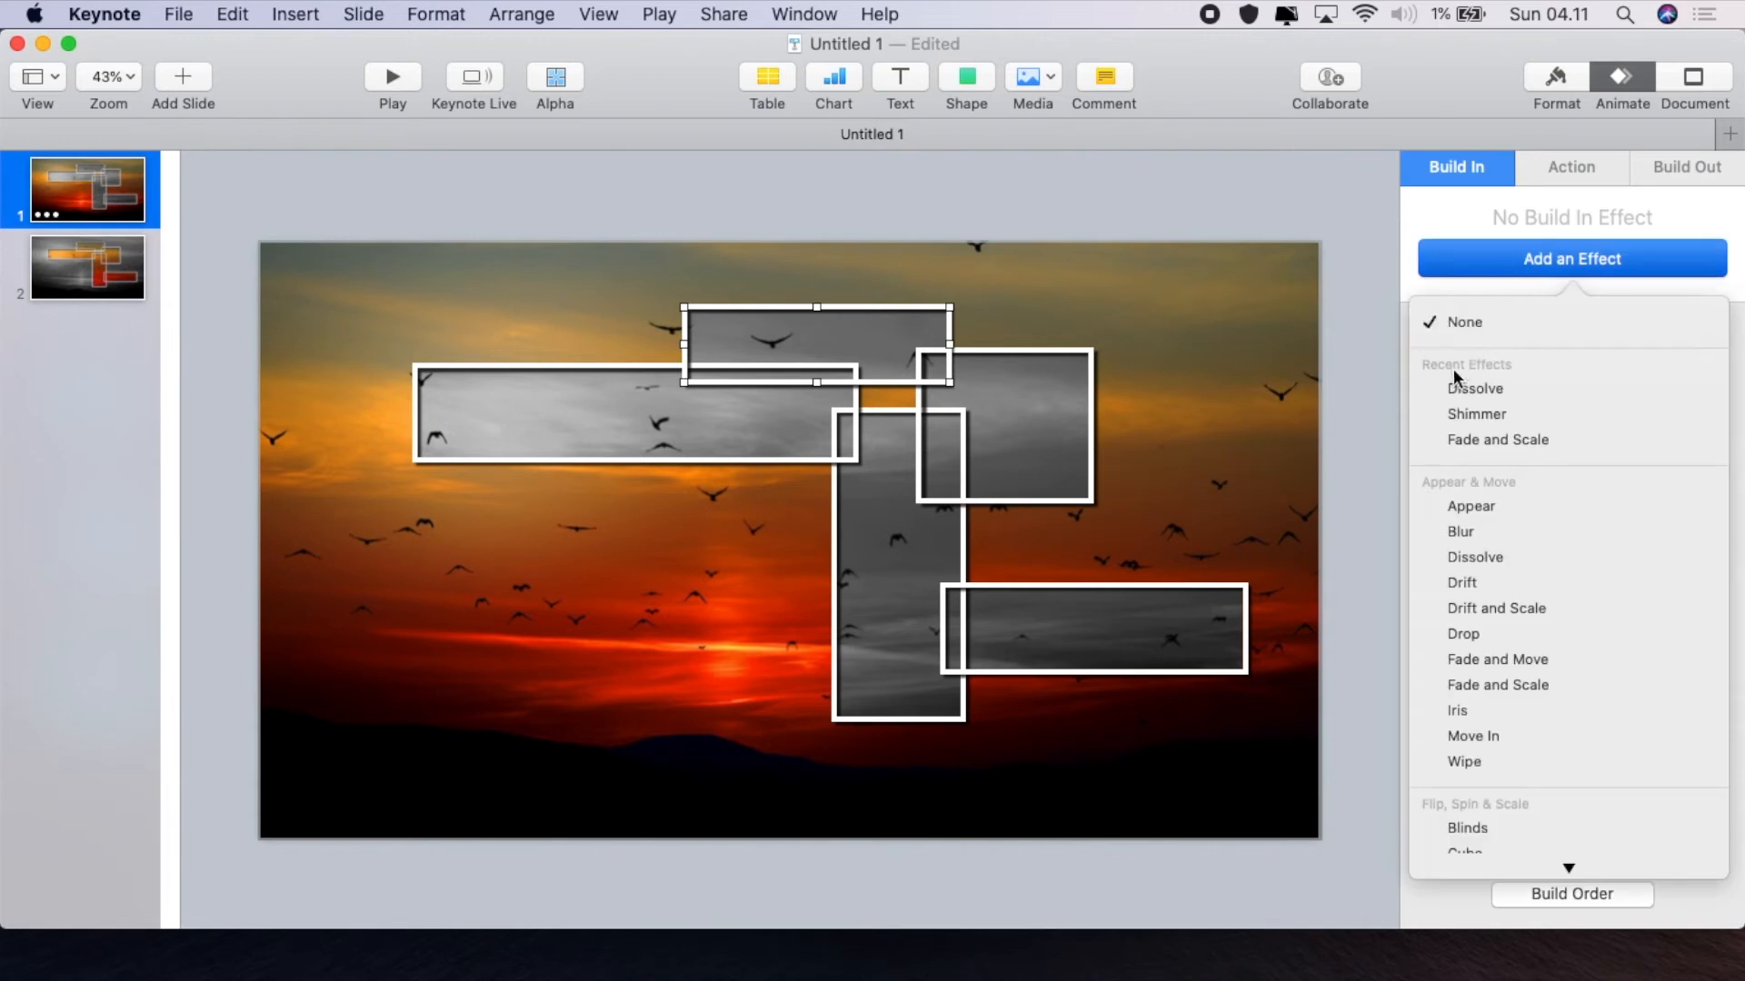
{"action": "left_click", "coordinate": [1463, 378]}
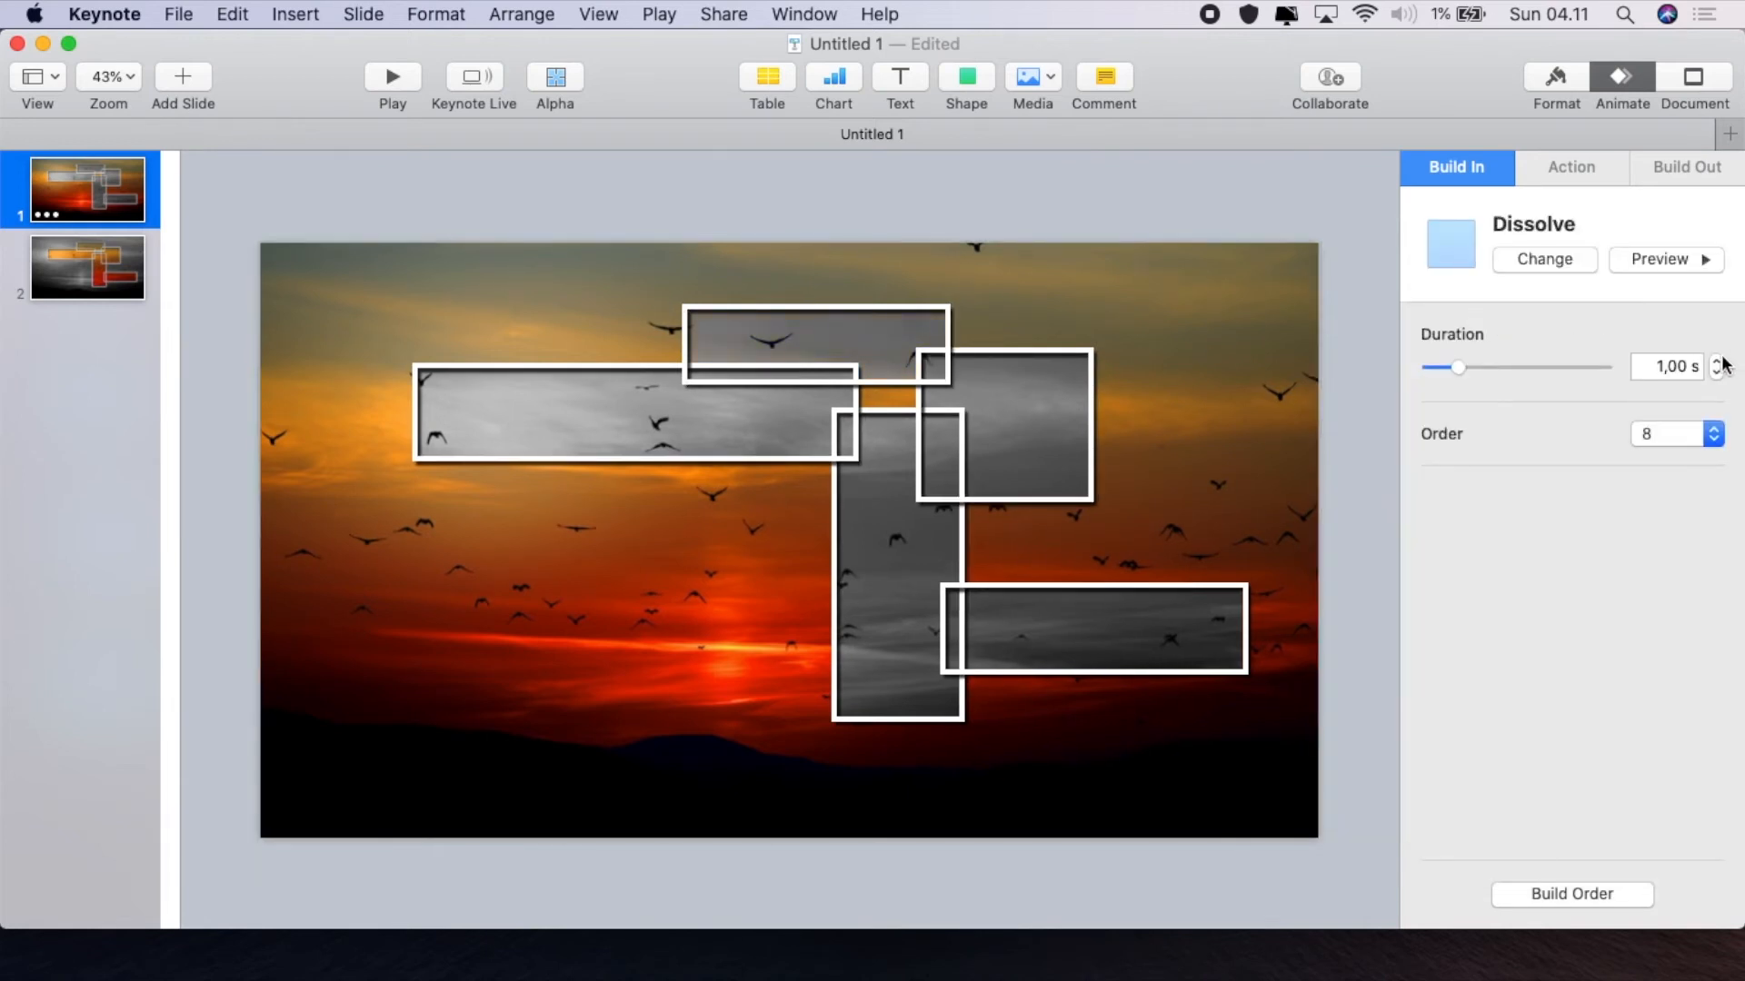
{"action": "left_click", "coordinate": [1716, 361]}
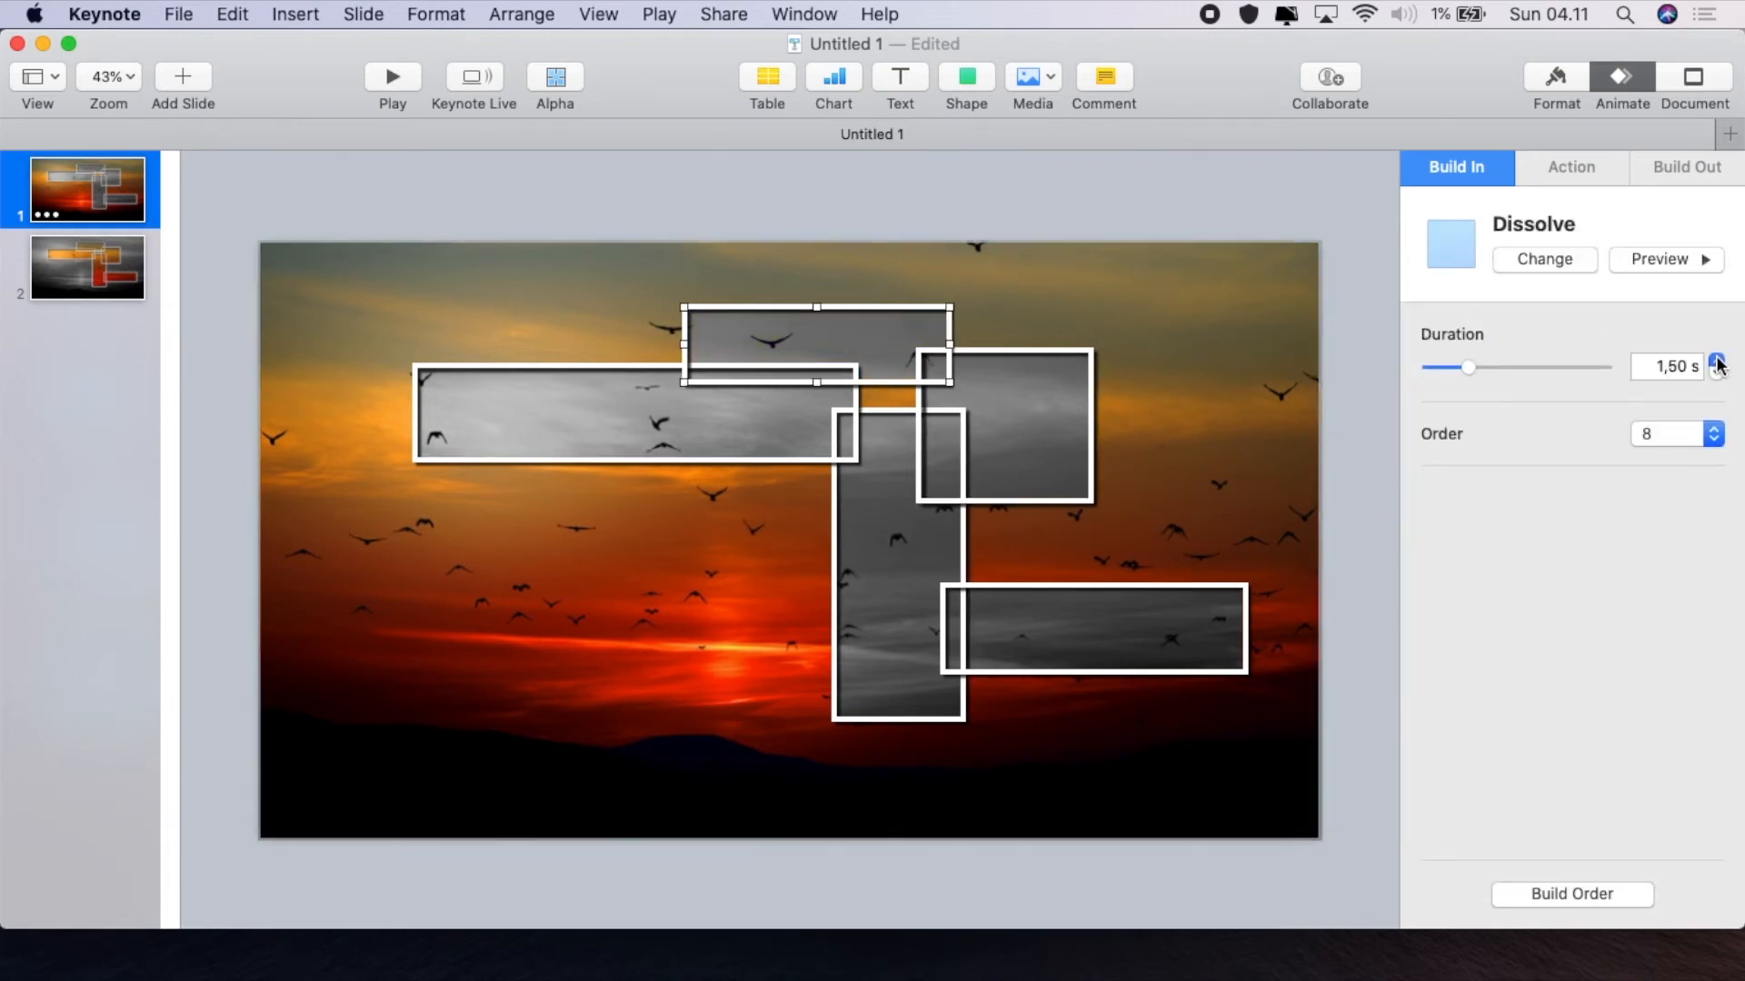
{"action": "left_click", "coordinate": [1716, 361]}
{"action": "left_click", "coordinate": [1717, 361]}
{"action": "left_click", "coordinate": [1716, 360]}
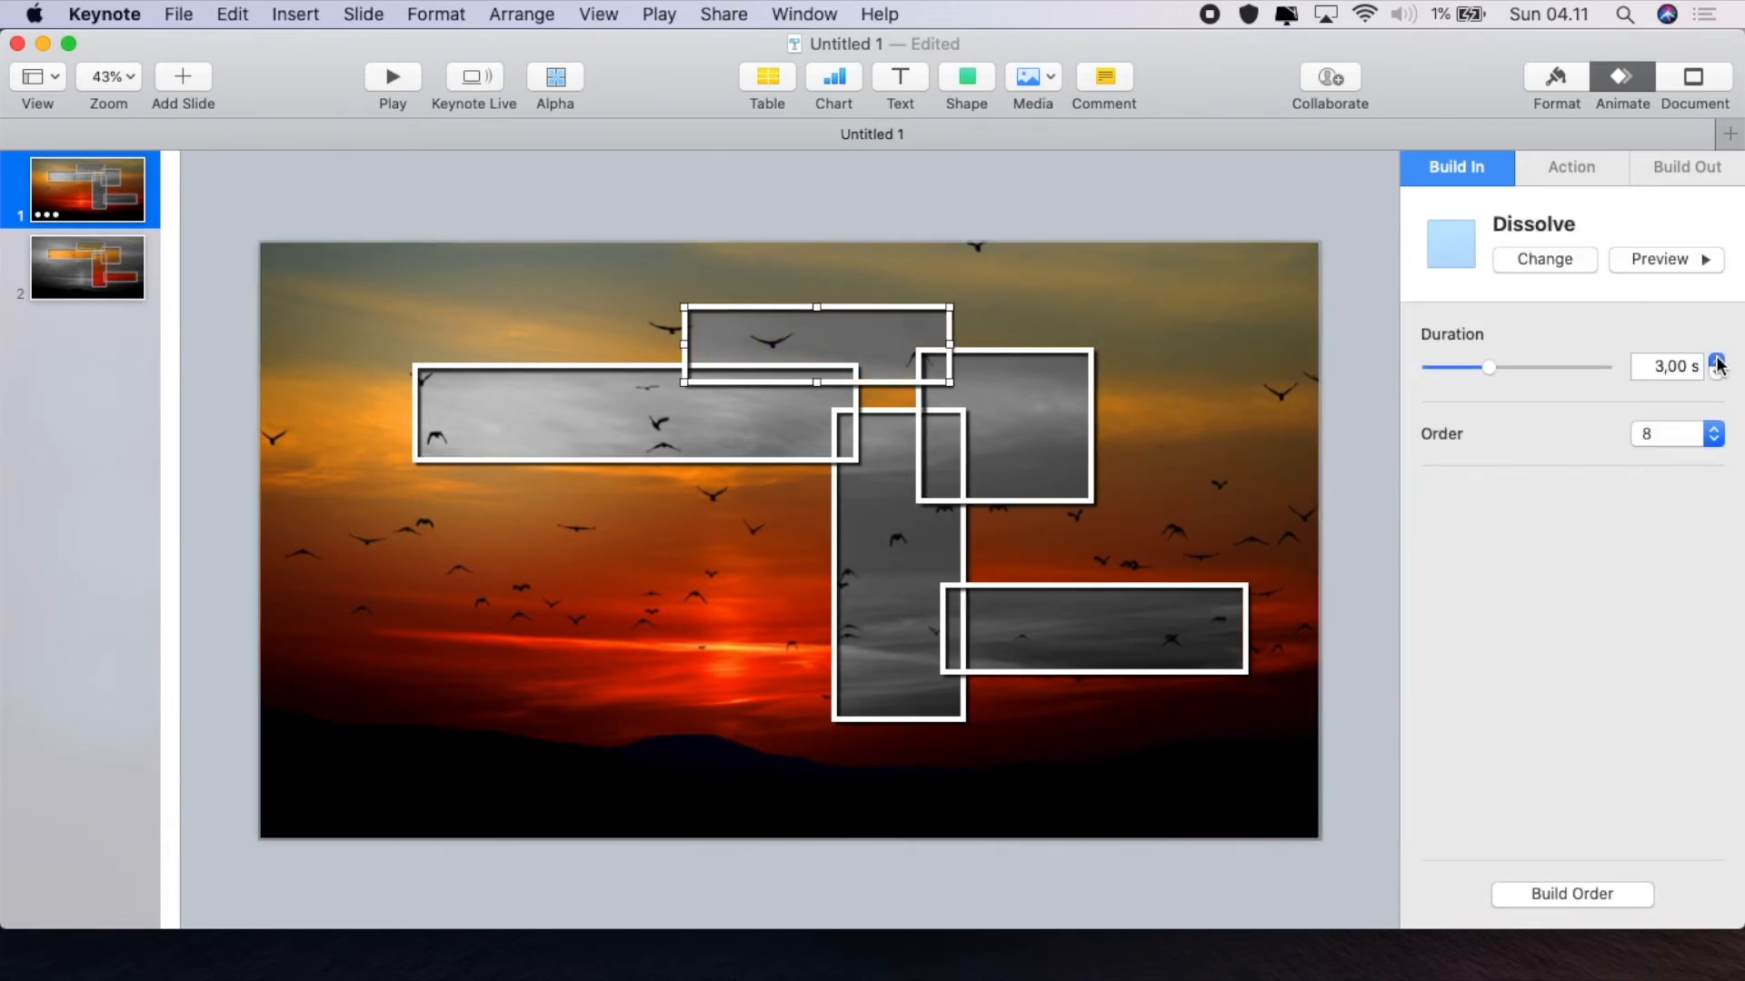
Apply a Dissolve build-in effect to the nearly square upper right grey image section and set its duration to 3,00 s
{"action": "left_click", "coordinate": [1041, 426]}
{"action": "left_click", "coordinate": [1551, 270]}
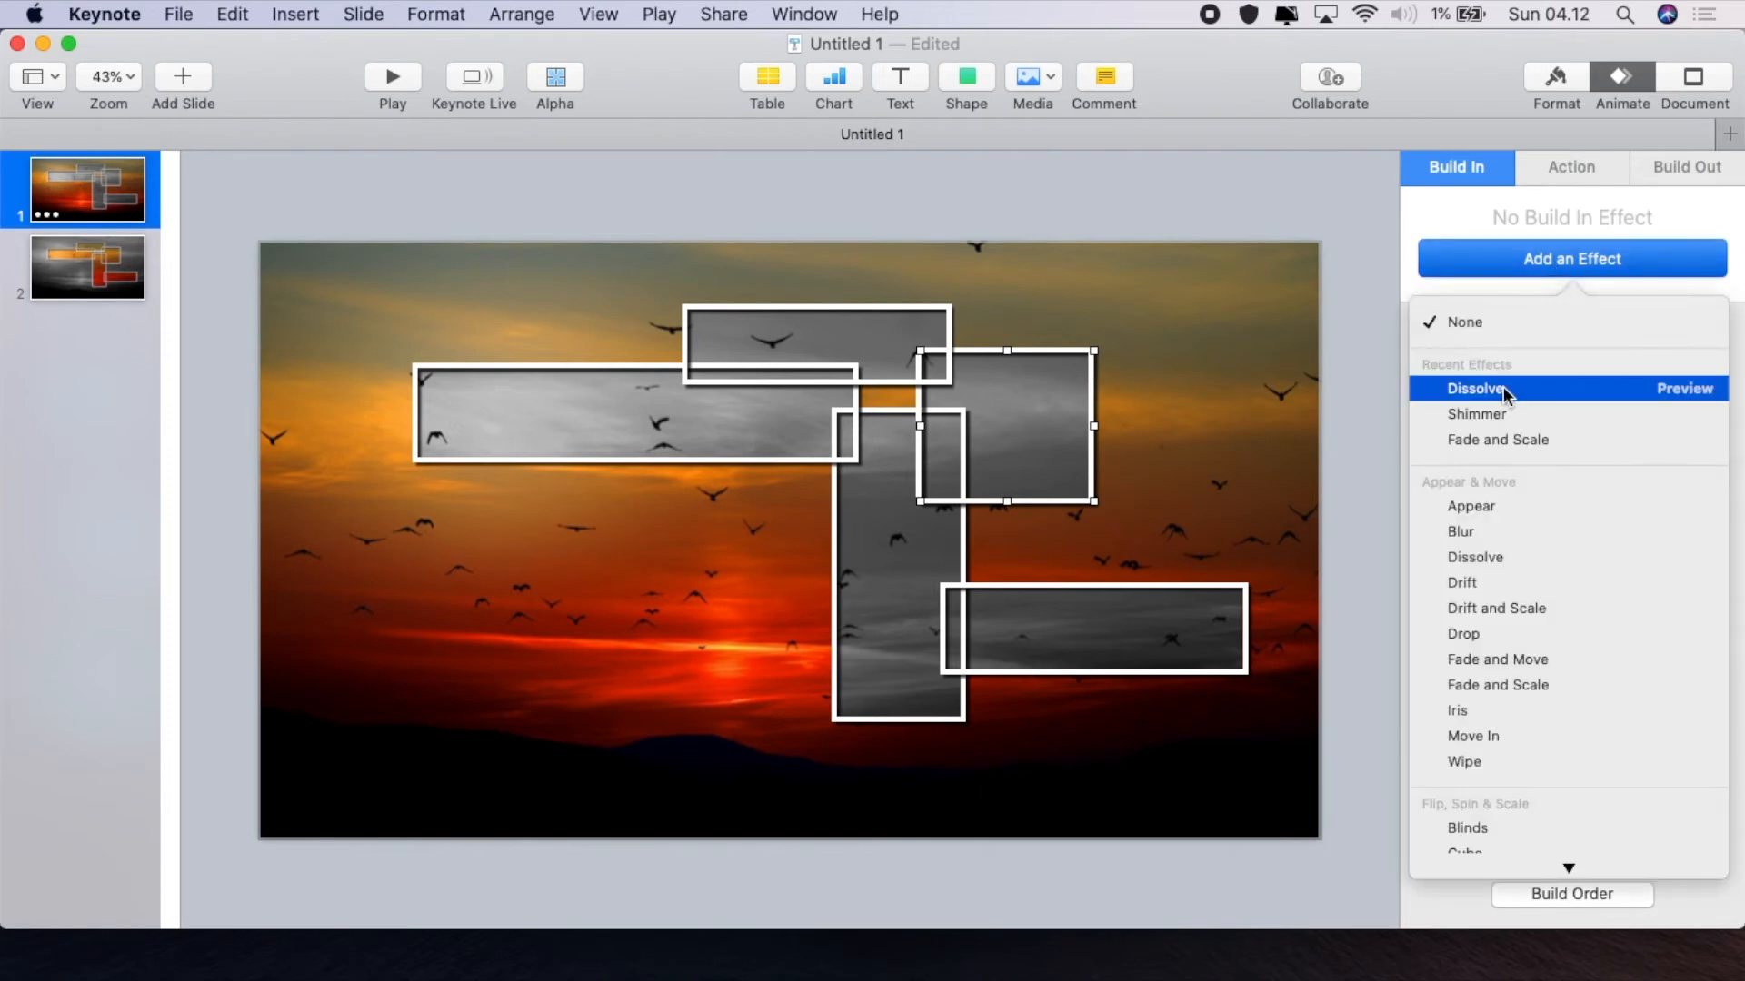
{"action": "left_click", "coordinate": [1503, 385]}
{"action": "left_click", "coordinate": [1717, 360]}
{"action": "left_click", "coordinate": [1717, 361]}
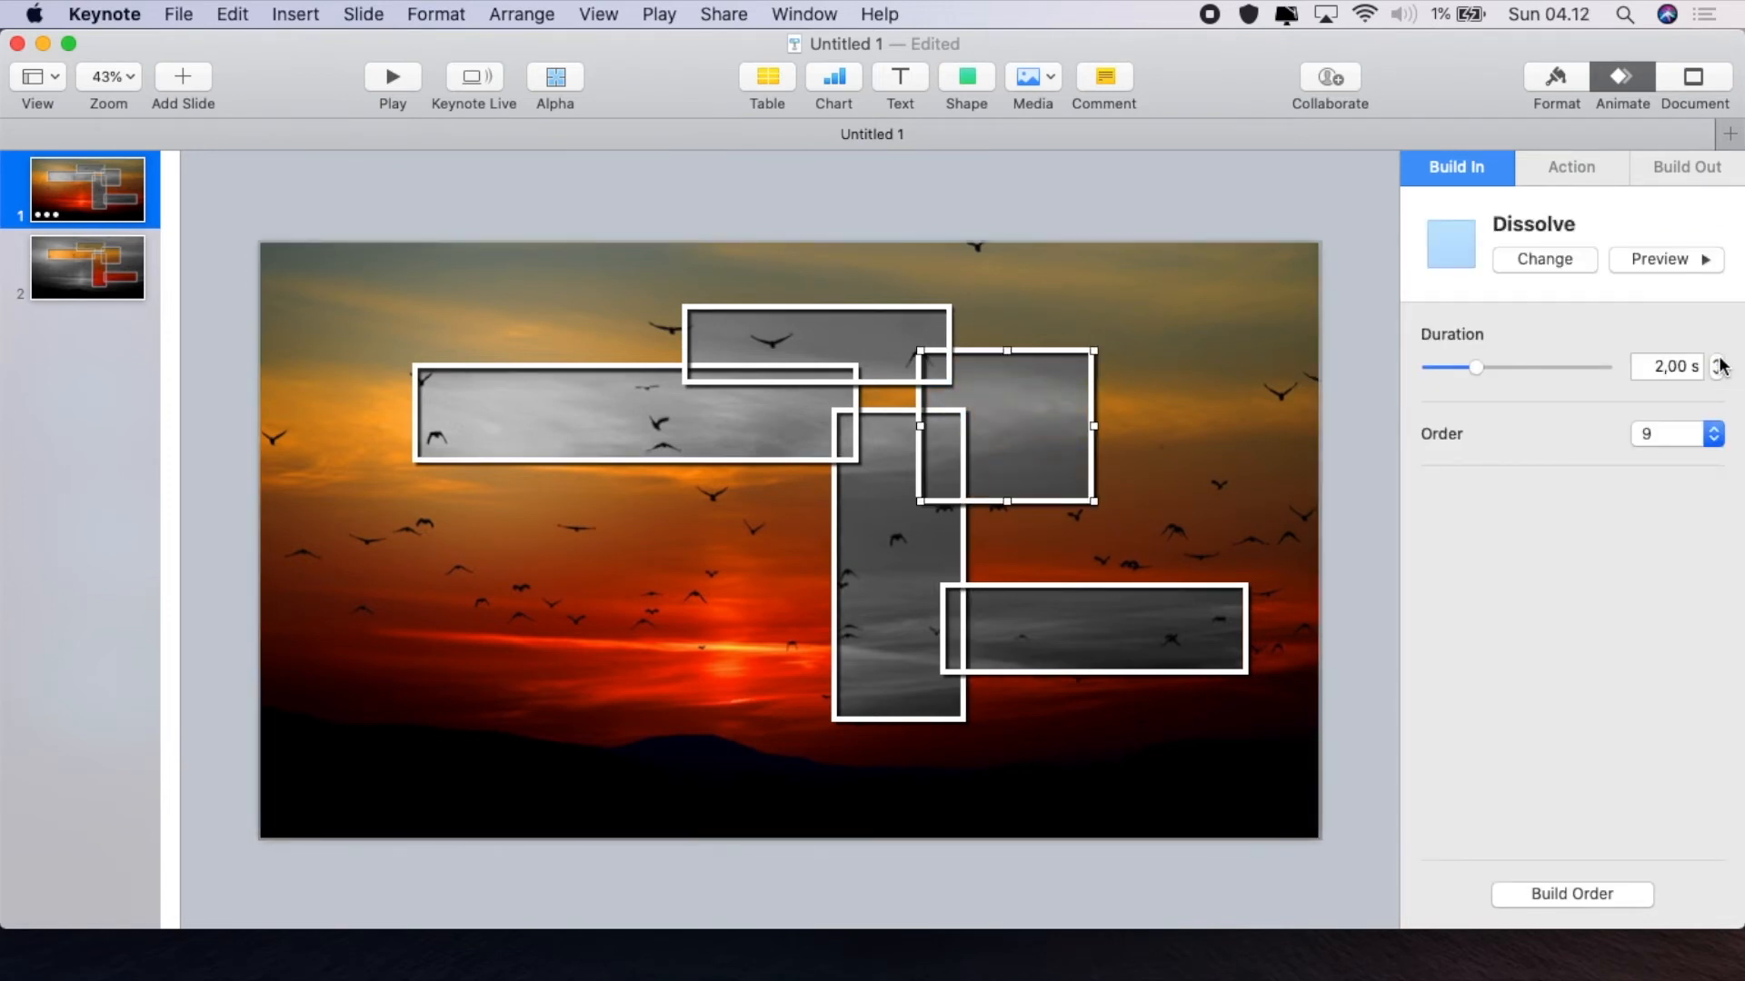
{"action": "left_click", "coordinate": [1717, 361]}
{"action": "left_click", "coordinate": [1717, 360]}
Apply a Dissolve build-in effect to the wide lower right grey image section and set its duration to 3,00 s
{"action": "left_click", "coordinate": [1142, 607]}
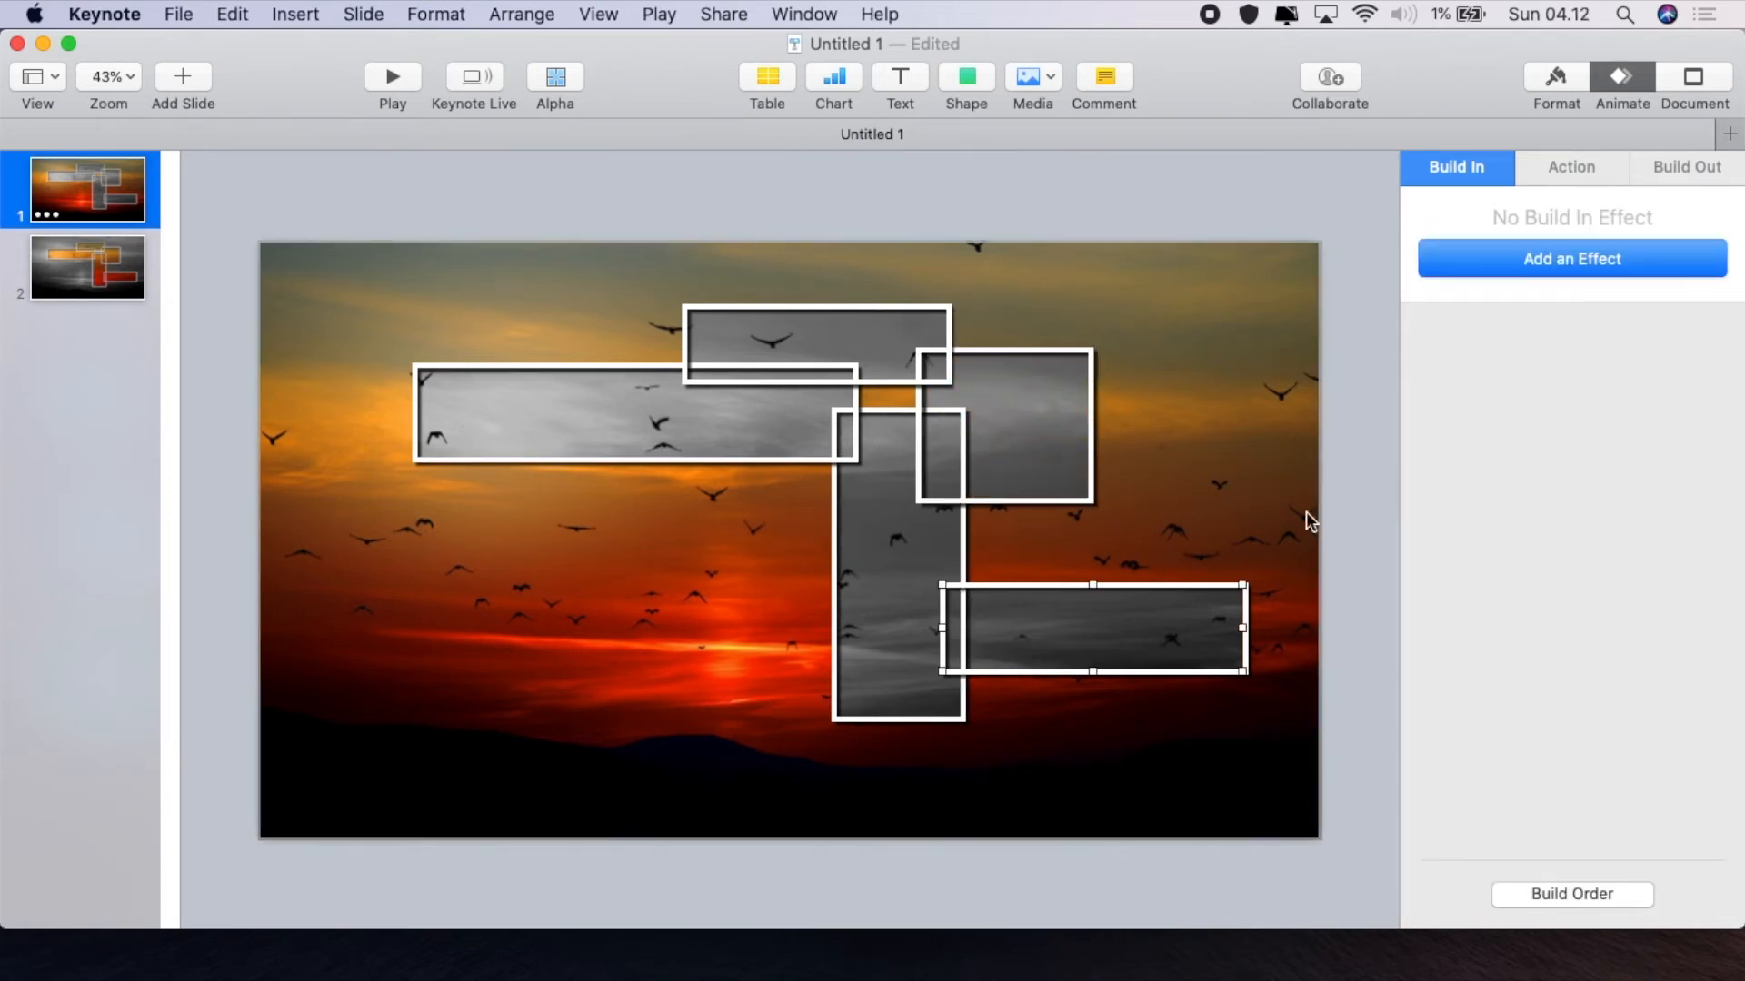
{"action": "left_click", "coordinate": [1550, 265]}
{"action": "left_click", "coordinate": [1503, 379]}
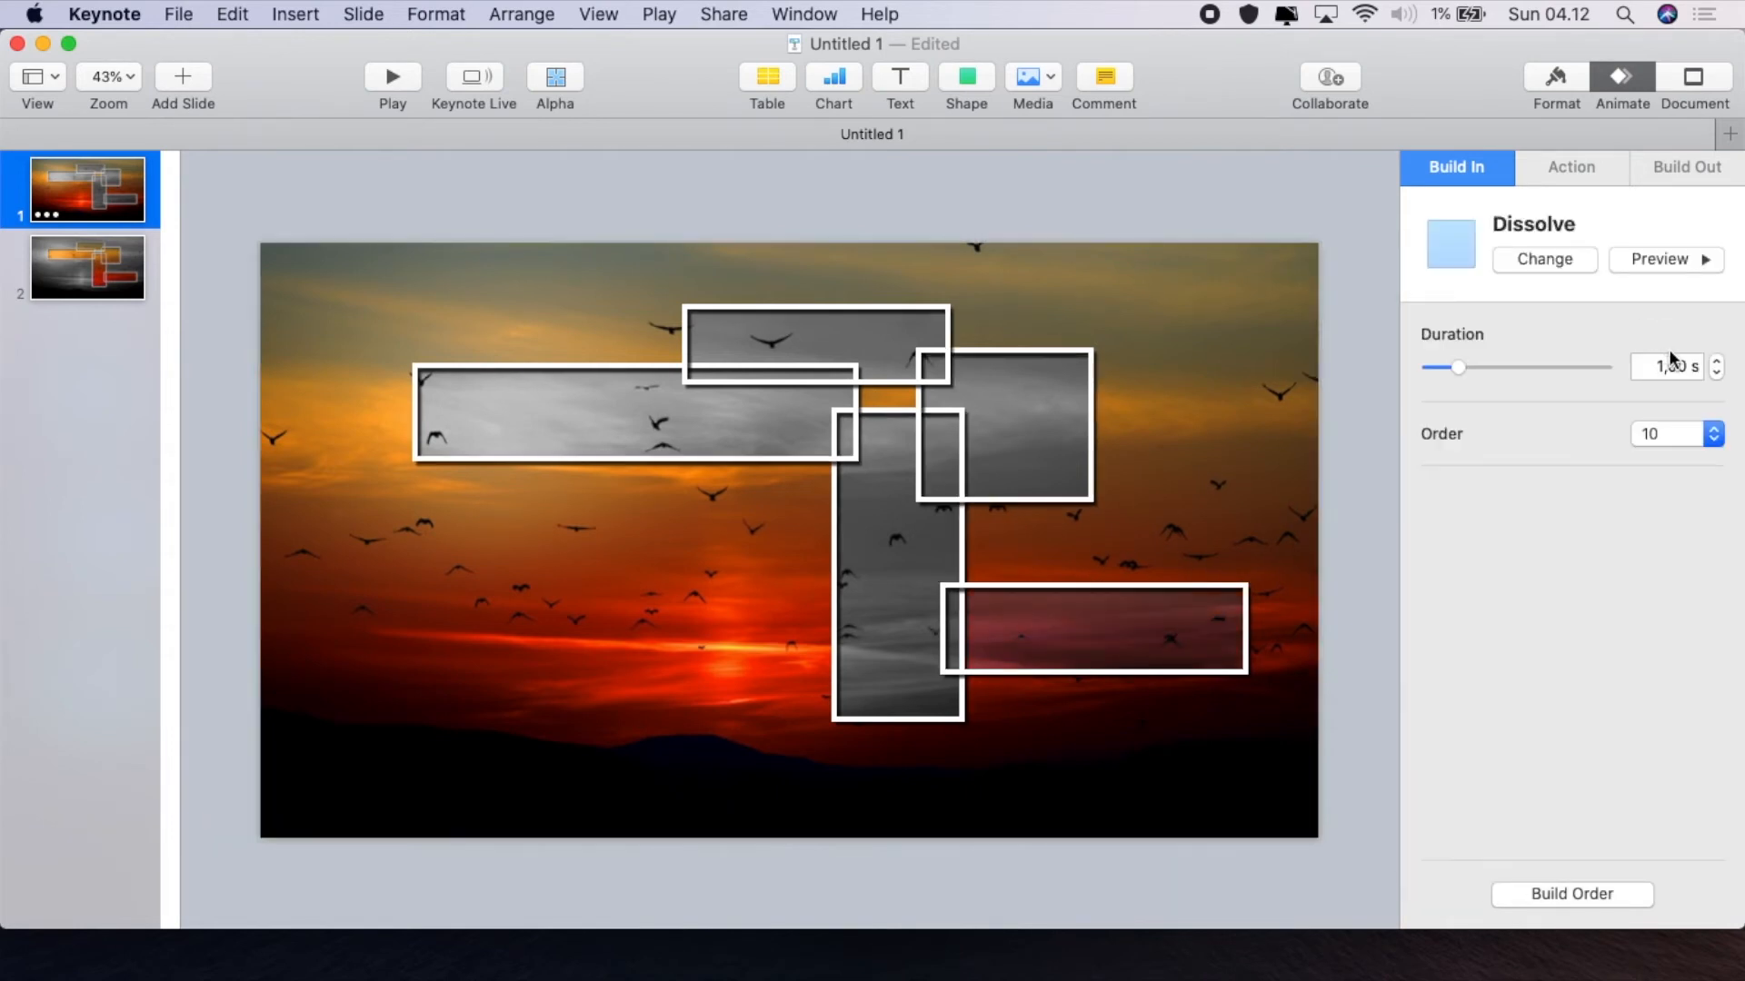
{"action": "left_click", "coordinate": [1717, 361]}
{"action": "left_click", "coordinate": [1716, 361]}
{"action": "left_click", "coordinate": [1716, 361]}
{"action": "left_click", "coordinate": [1716, 360]}
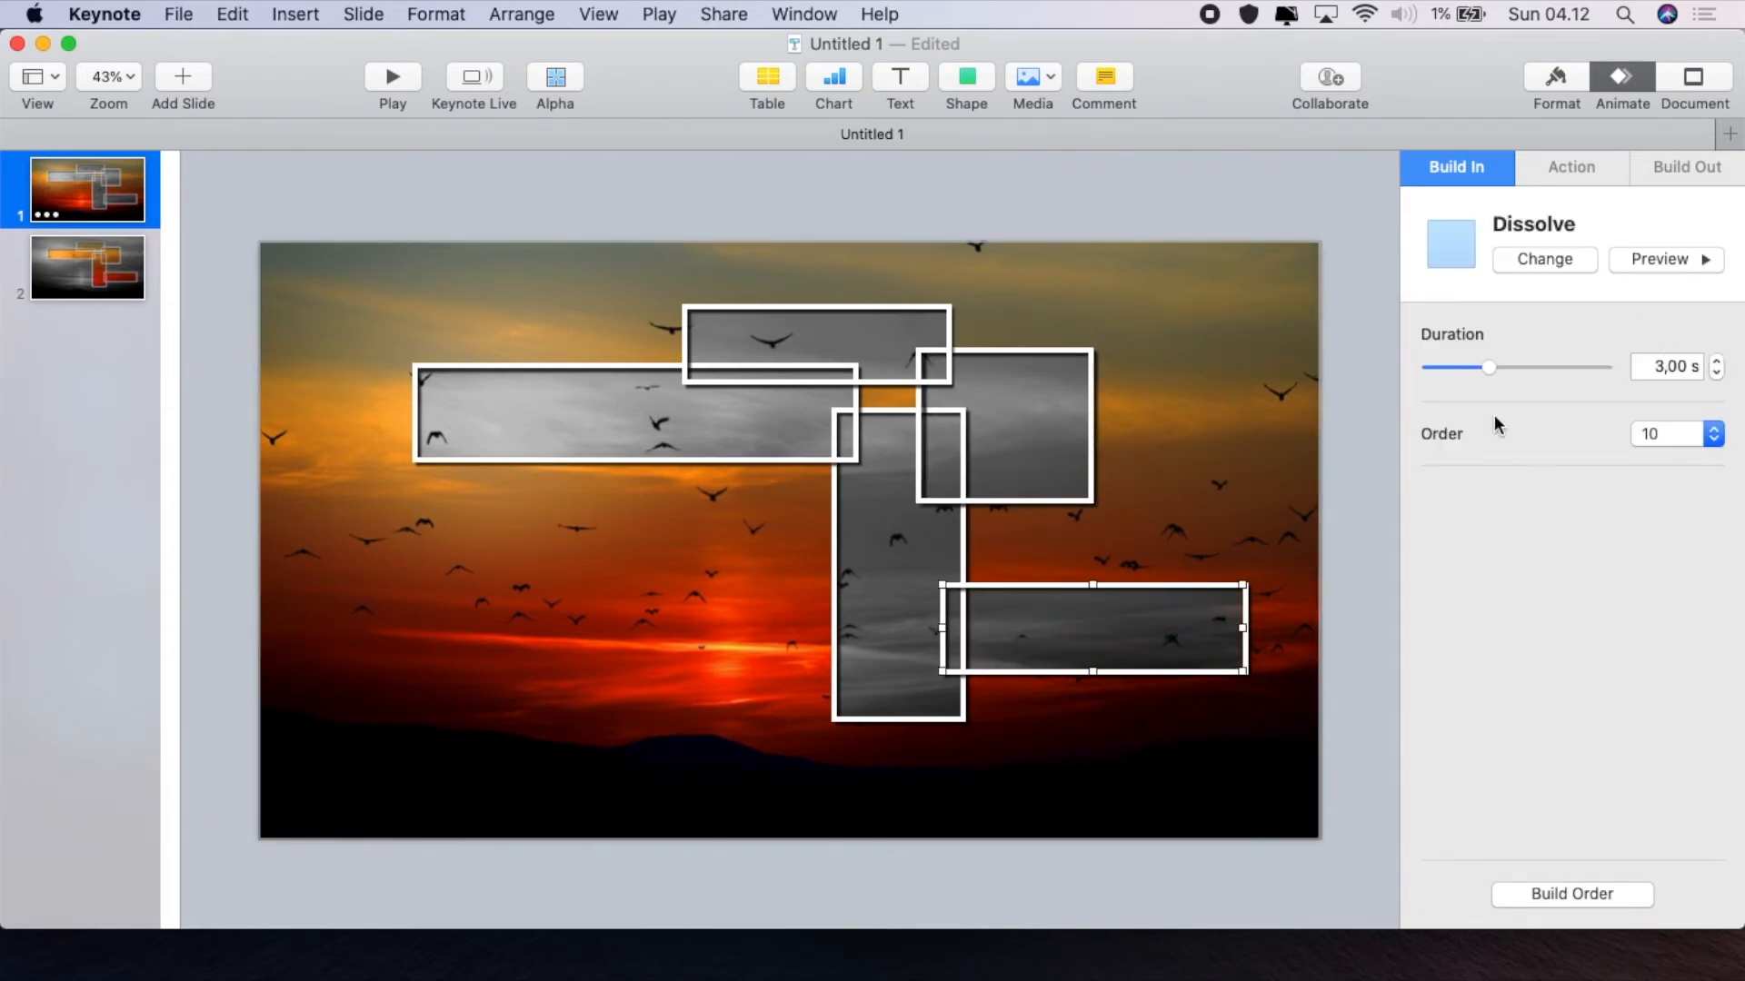
Apply a Dissolve build-in effect to the tall vertical grey image section and set its duration to 3,00 s
{"action": "left_click", "coordinate": [891, 556]}
{"action": "left_click", "coordinate": [1536, 262]}
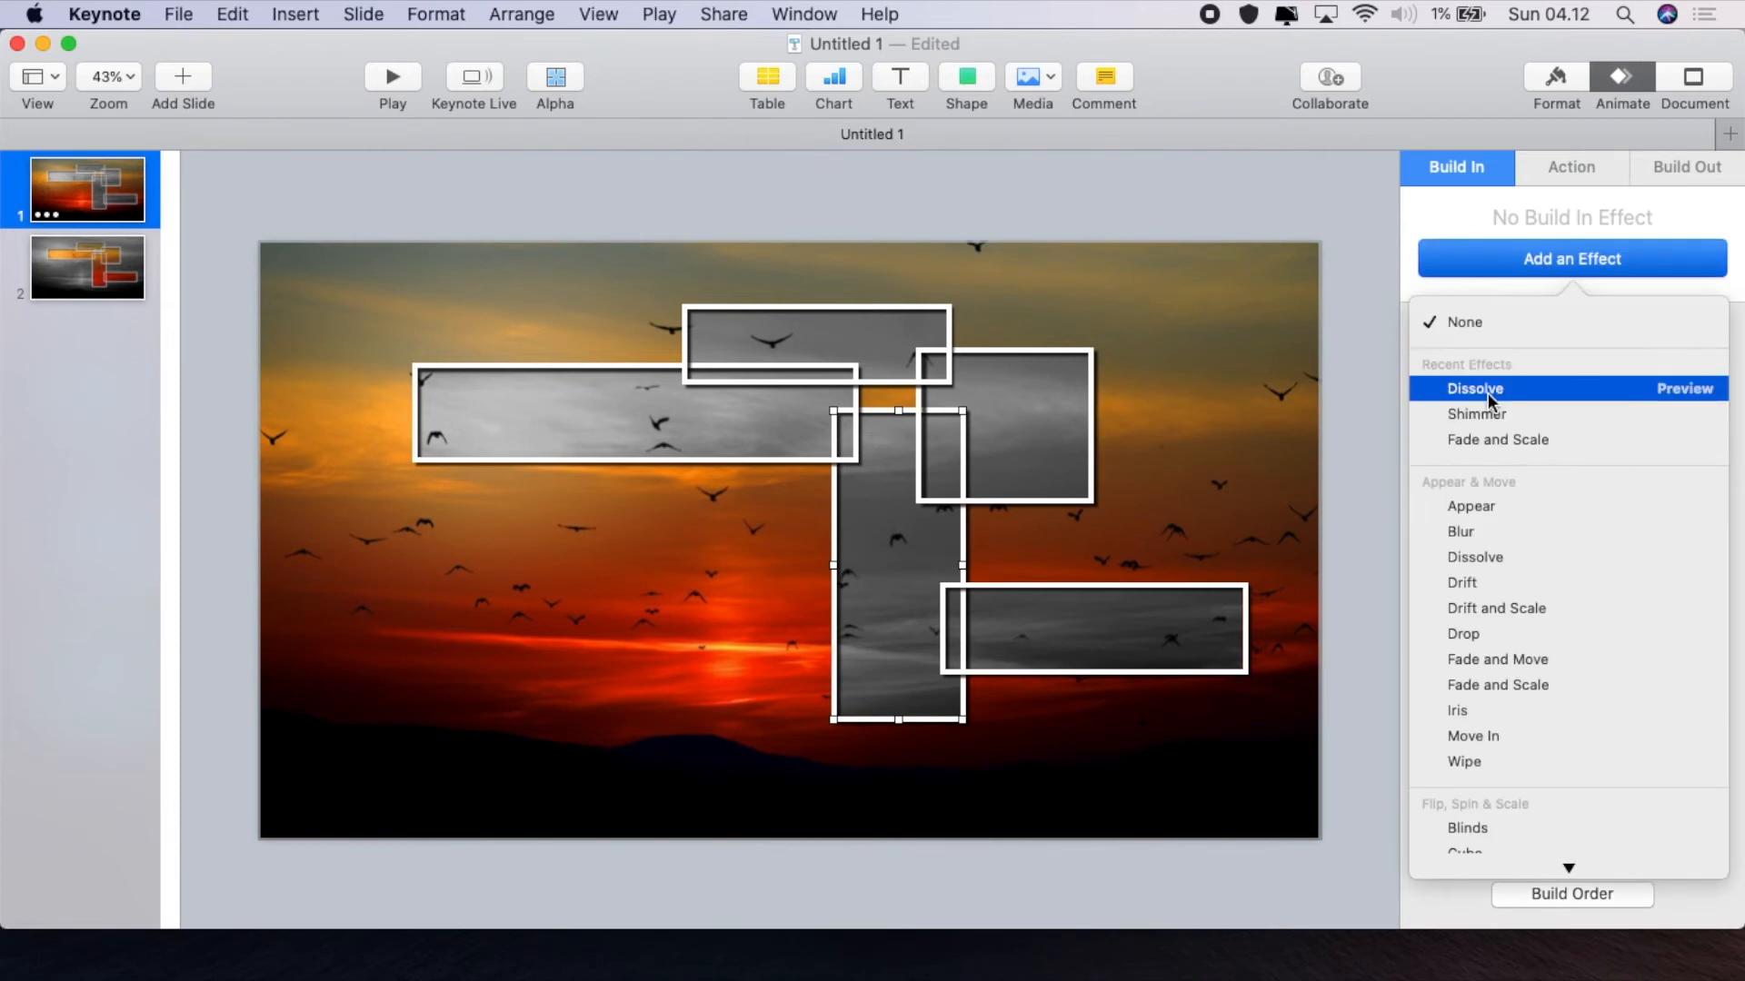
{"action": "left_click", "coordinate": [1488, 398]}
{"action": "left_click", "coordinate": [1717, 363]}
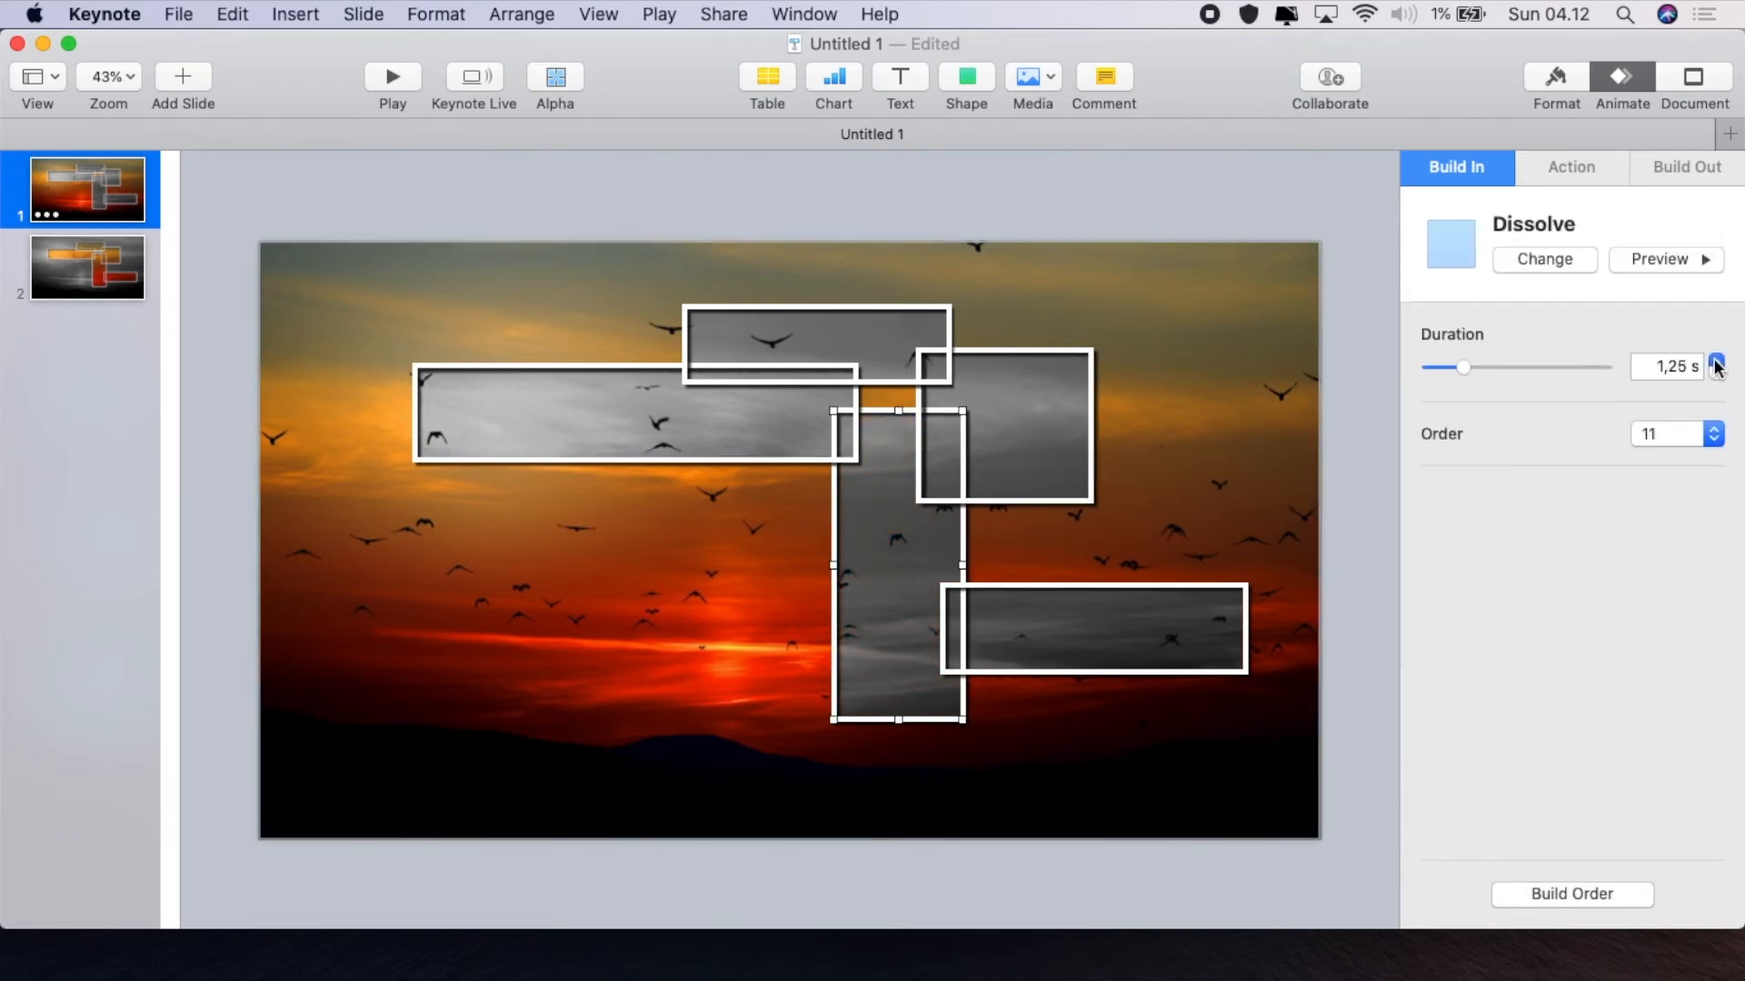
{"action": "left_click", "coordinate": [1717, 361]}
{"action": "left_click", "coordinate": [1717, 361]}
{"action": "left_click", "coordinate": [1716, 360]}
{"action": "left_click", "coordinate": [1717, 361]}
Open the build order and set the background photo's Fade and Scale build to start After Transition
{"action": "left_click", "coordinate": [1551, 896]}
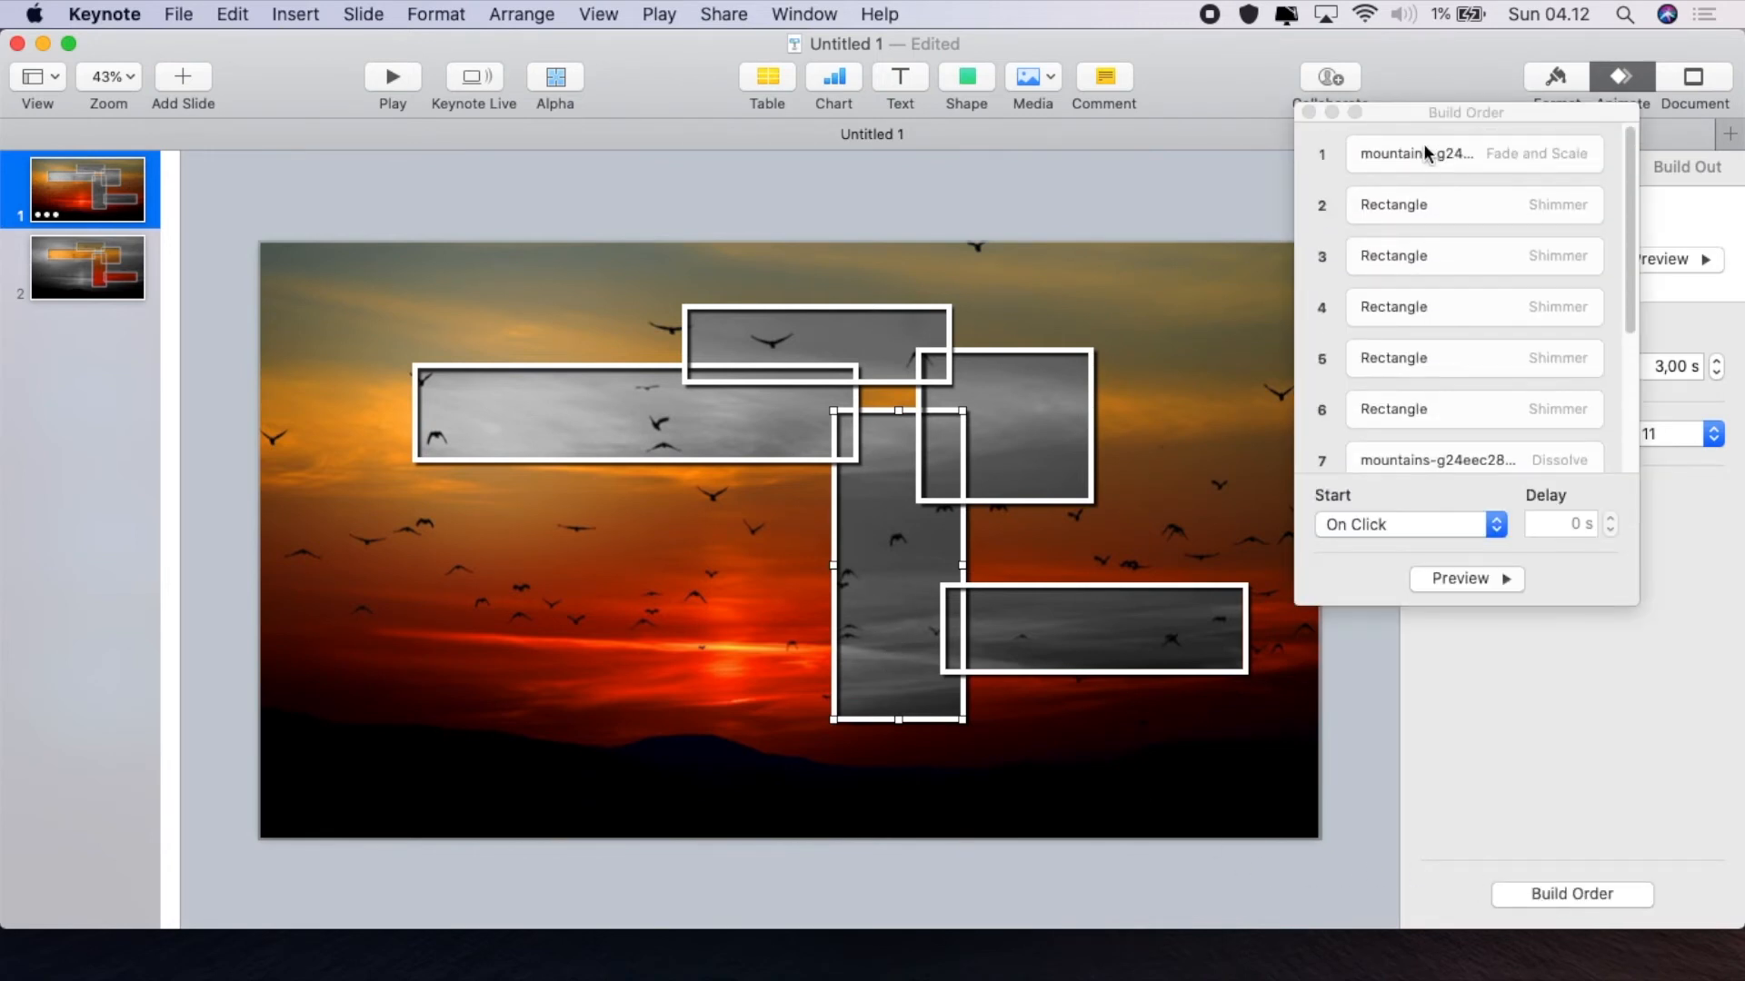
{"action": "left_click", "coordinate": [1423, 149]}
{"action": "left_click", "coordinate": [1406, 527]}
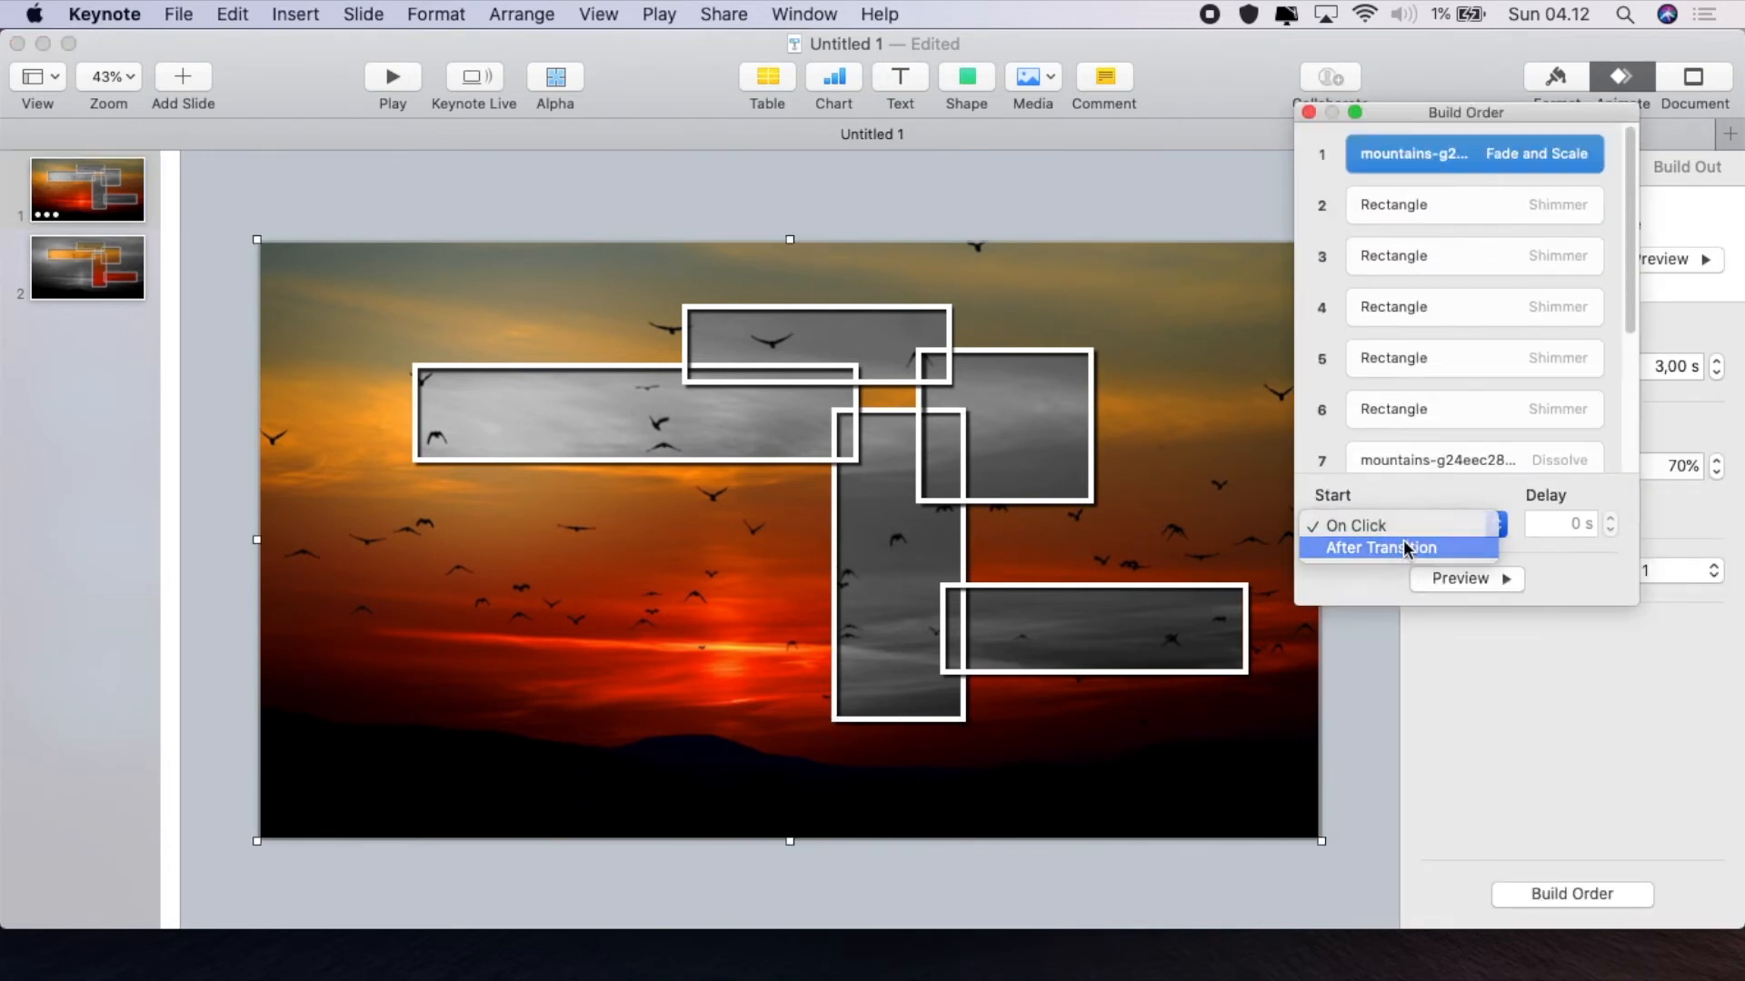
{"action": "left_click", "coordinate": [1403, 547]}
Set the Shimmer builds of the wide upper left and top center frames to start With Build 1
{"action": "left_click", "coordinate": [1421, 205]}
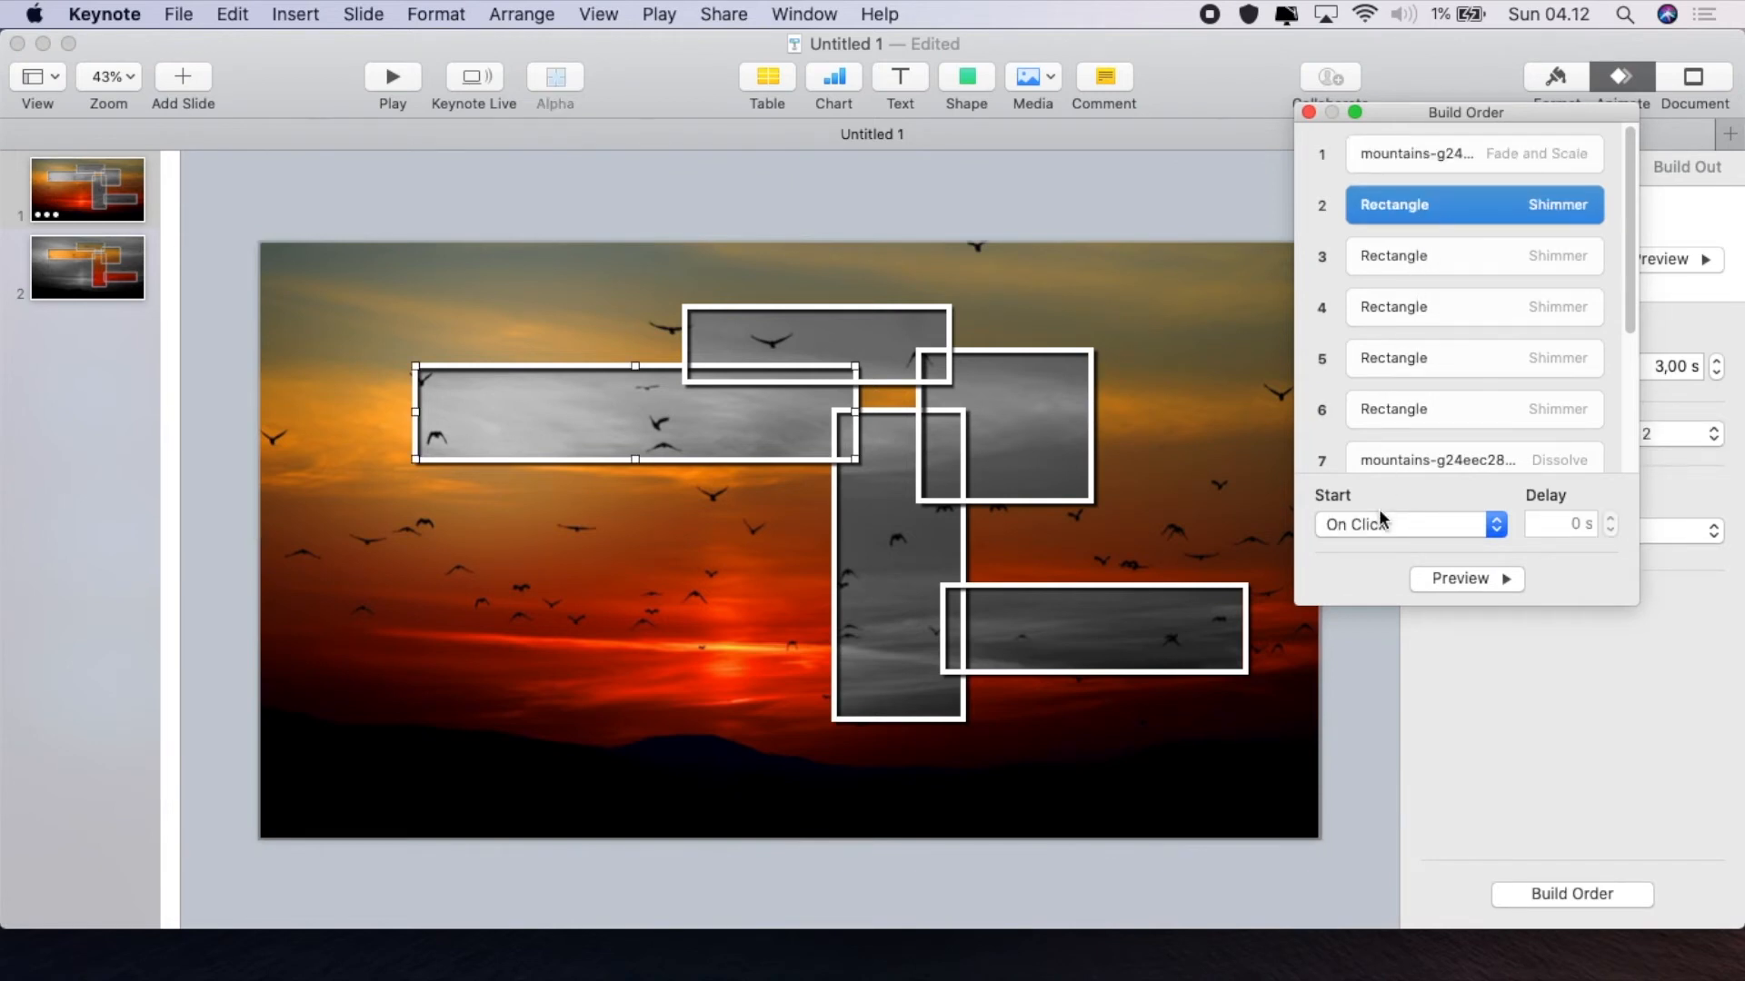
{"action": "left_click", "coordinate": [1381, 524]}
{"action": "left_click", "coordinate": [1390, 546]}
{"action": "left_click", "coordinate": [1423, 242]}
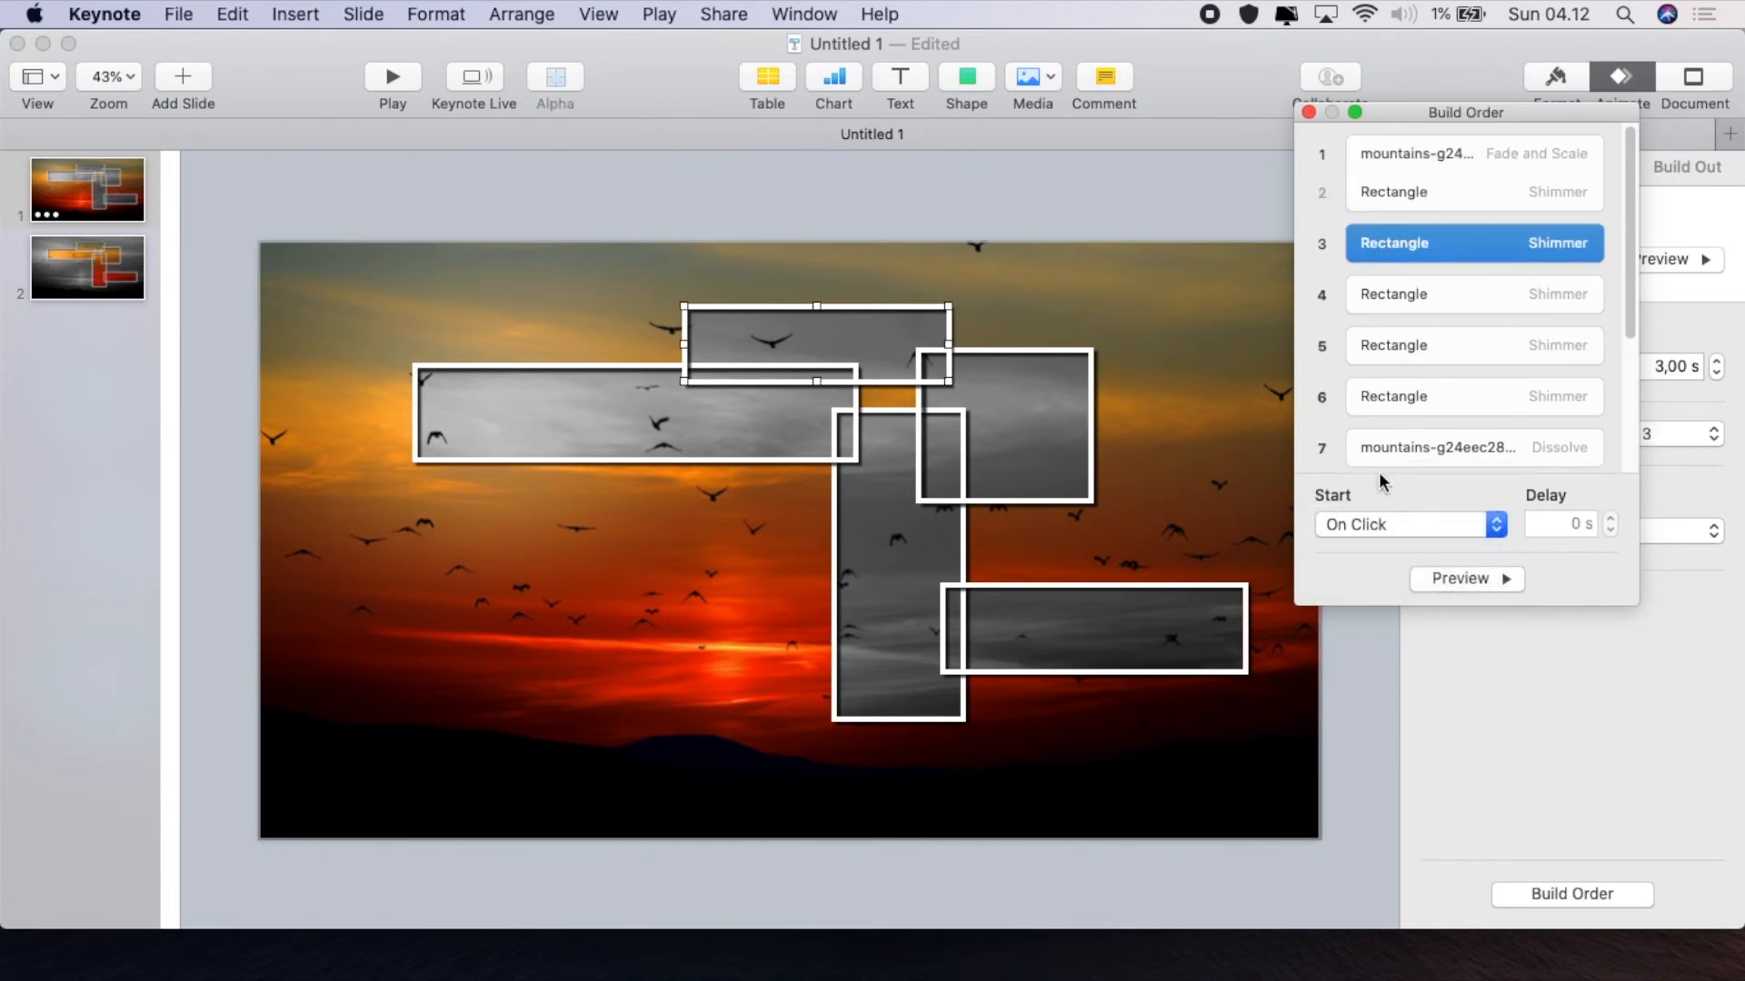
{"action": "left_click", "coordinate": [1381, 525]}
{"action": "left_click", "coordinate": [1390, 547]}
Set the Shimmer builds of the nearly square, wide lower right and tall vertical frames to start With Build 1
{"action": "left_click", "coordinate": [1404, 285]}
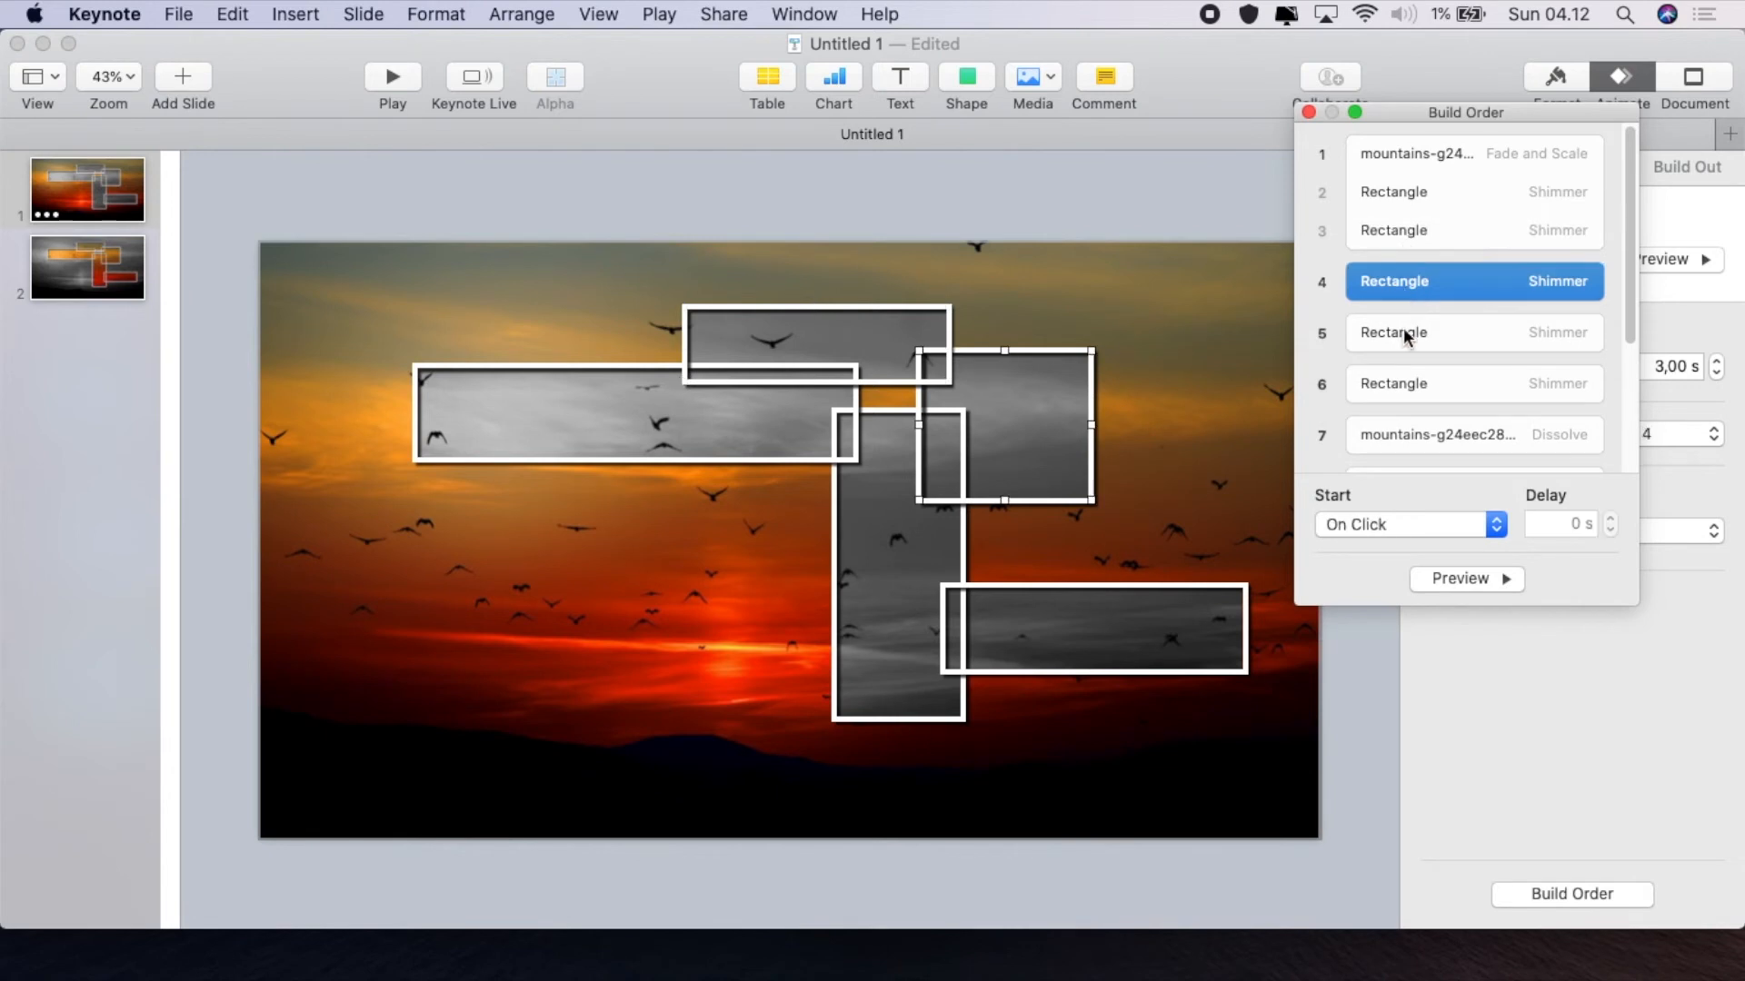
{"action": "left_click", "coordinate": [1397, 522]}
{"action": "left_click", "coordinate": [1401, 545]}
{"action": "left_click", "coordinate": [1408, 318]}
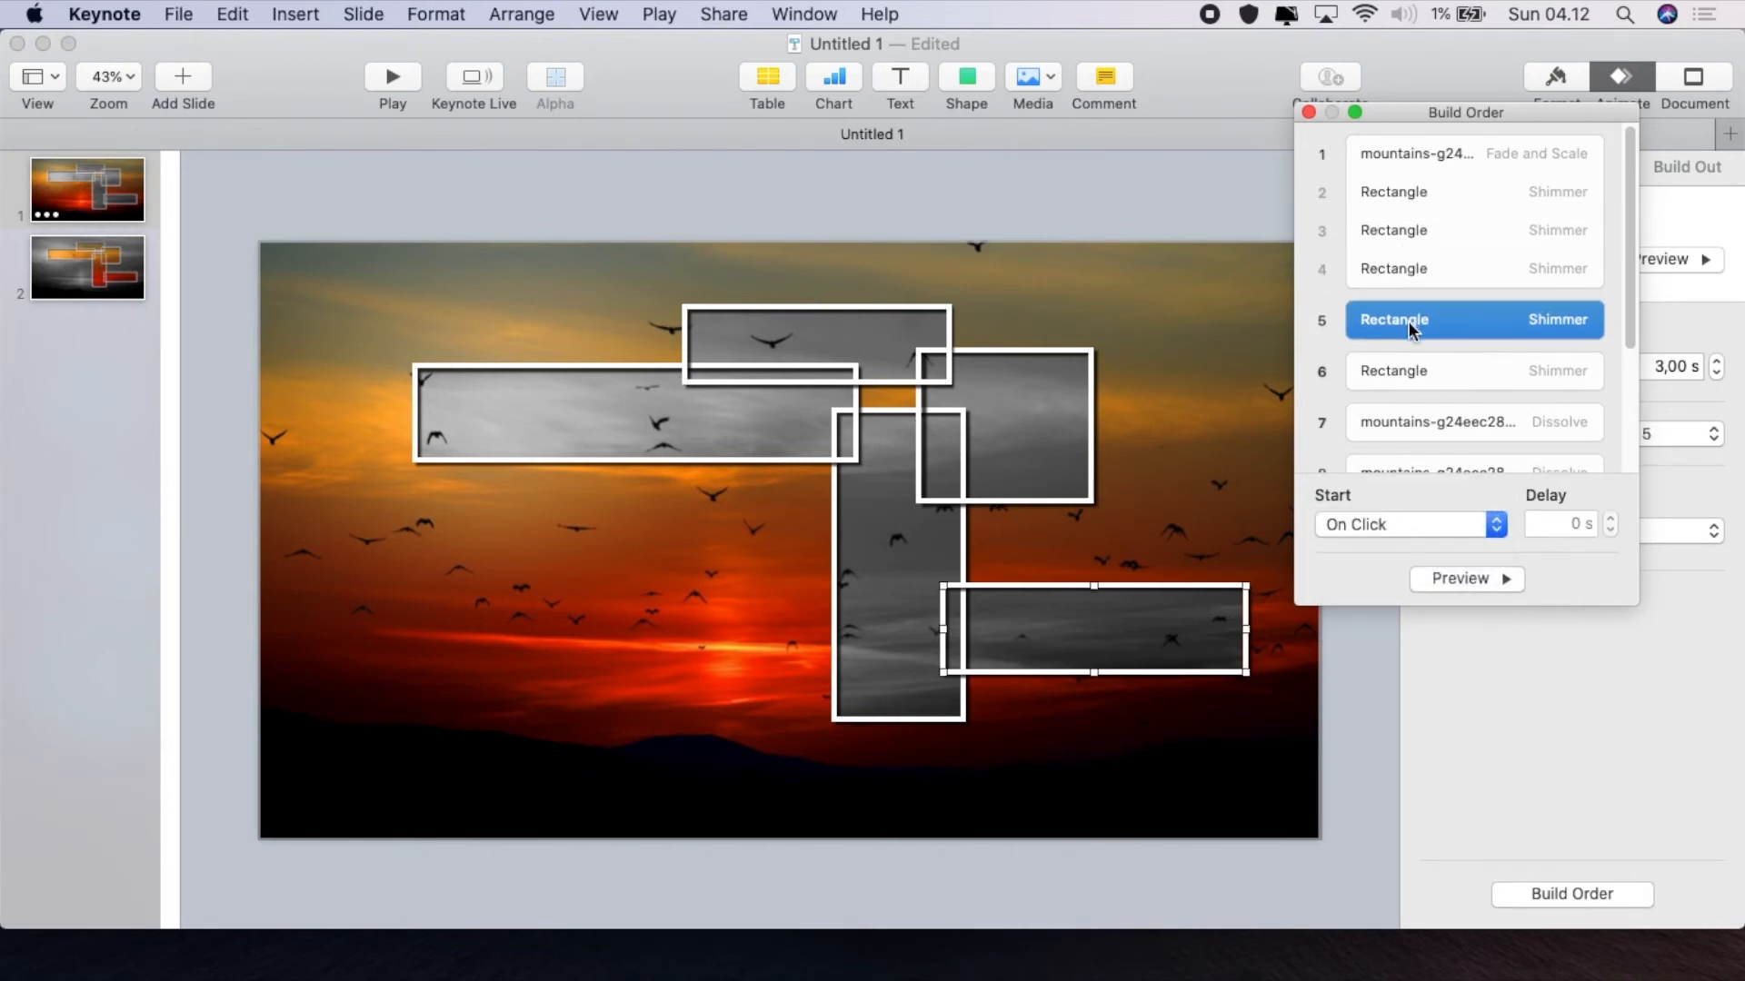
{"action": "left_click", "coordinate": [1395, 524]}
{"action": "left_click", "coordinate": [1392, 545]}
{"action": "left_click", "coordinate": [1412, 360]}
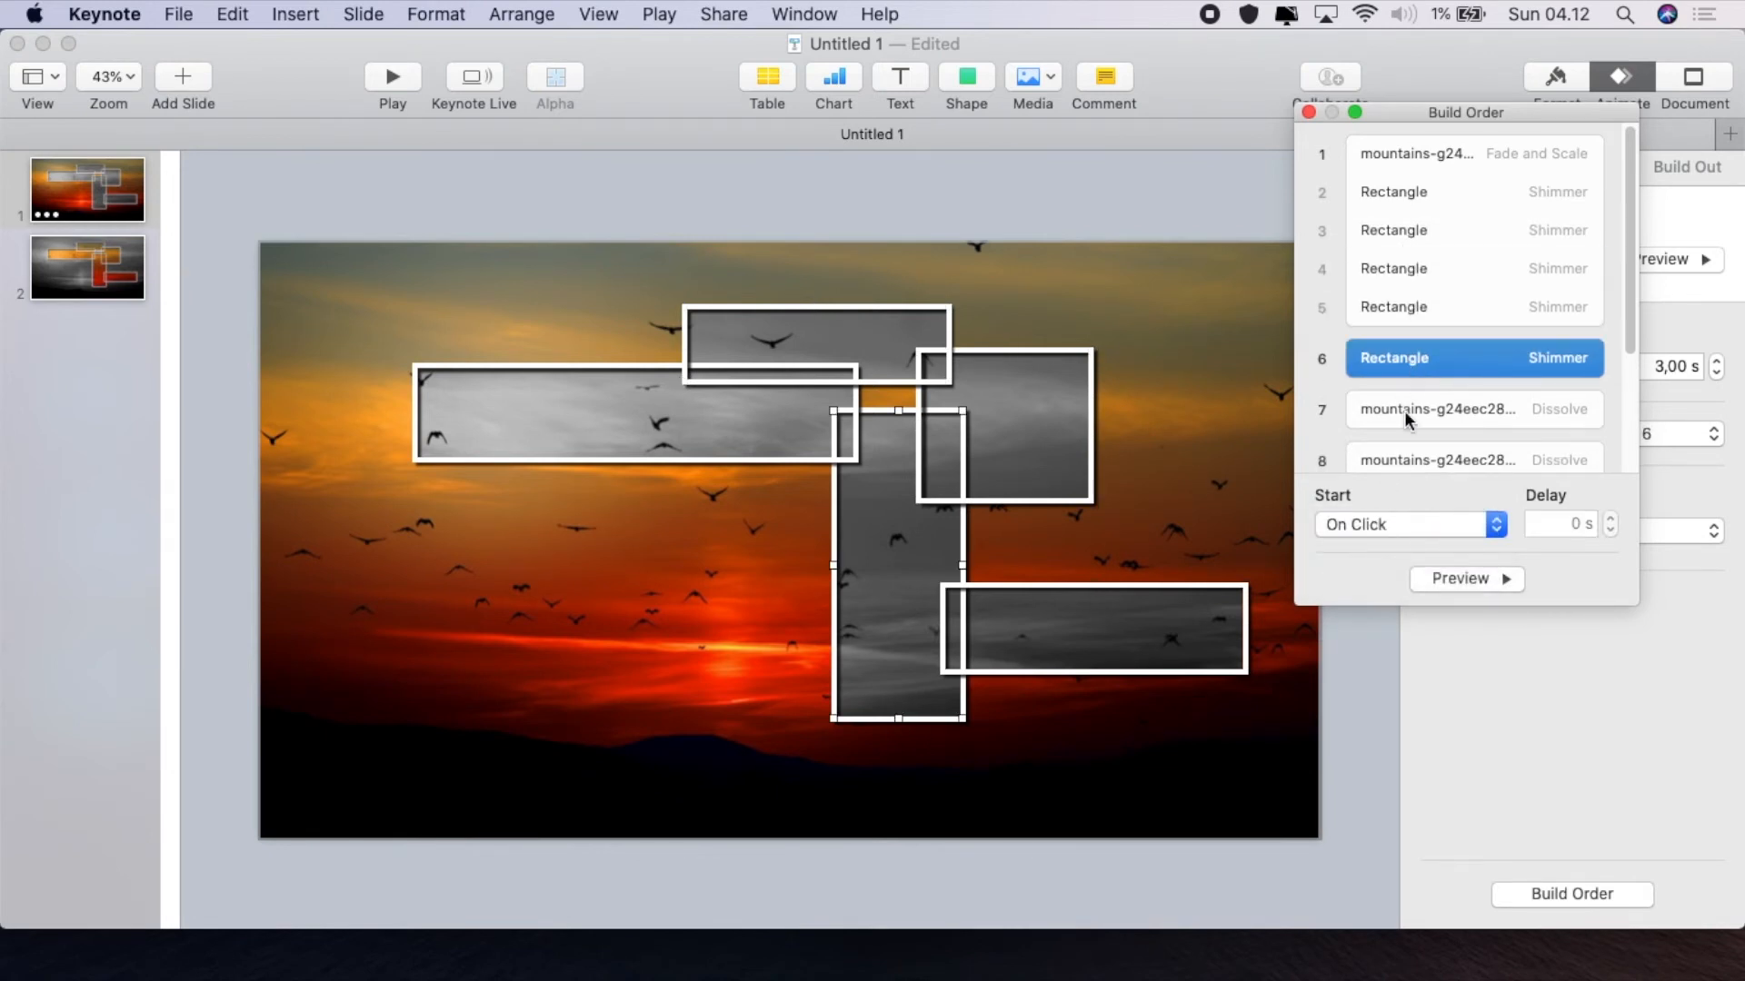
{"action": "left_click", "coordinate": [1394, 525]}
{"action": "left_click", "coordinate": [1394, 546]}
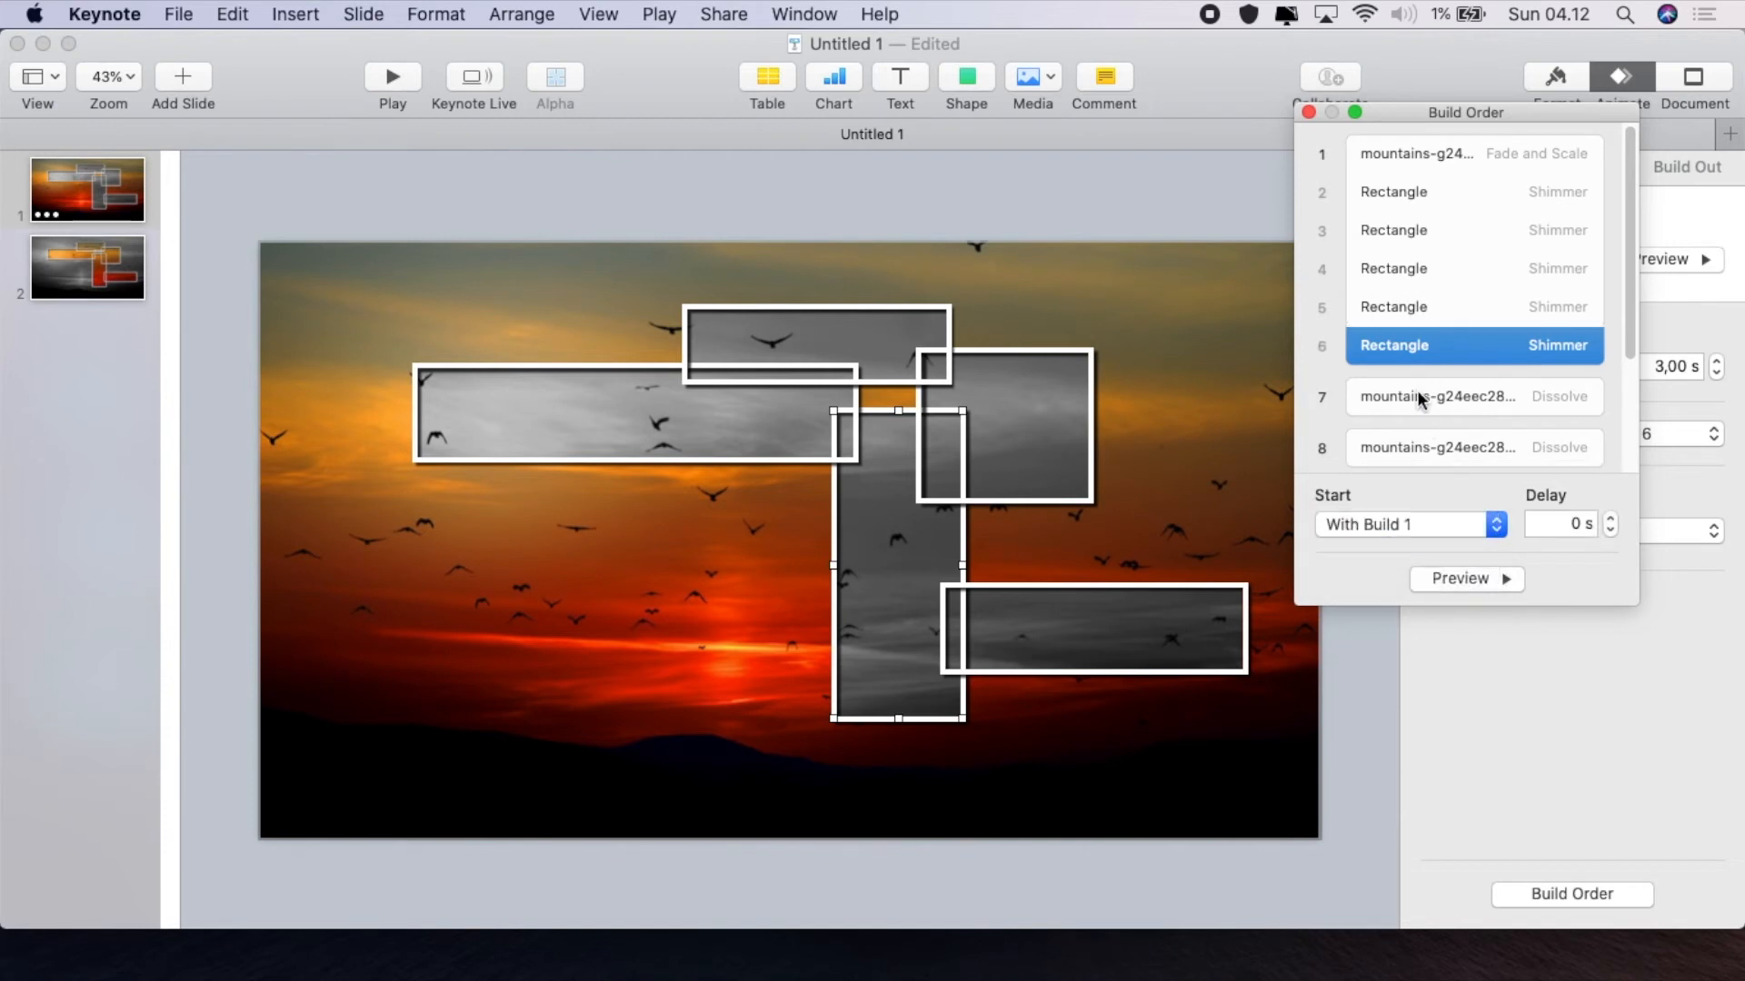
Set the grey sections' Dissolve builds to start With Build 1, preview the build sequence, and close the build order
{"action": "left_click", "coordinate": [1416, 393]}
{"action": "left_click", "coordinate": [1374, 527]}
{"action": "left_click", "coordinate": [1374, 546]}
{"action": "left_click", "coordinate": [1408, 436]}
{"action": "left_click", "coordinate": [1355, 525]}
{"action": "left_click", "coordinate": [1358, 546]}
{"action": "left_click", "coordinate": [1399, 464]}
{"action": "left_click", "coordinate": [1369, 525]}
{"action": "left_click", "coordinate": [1368, 545]}
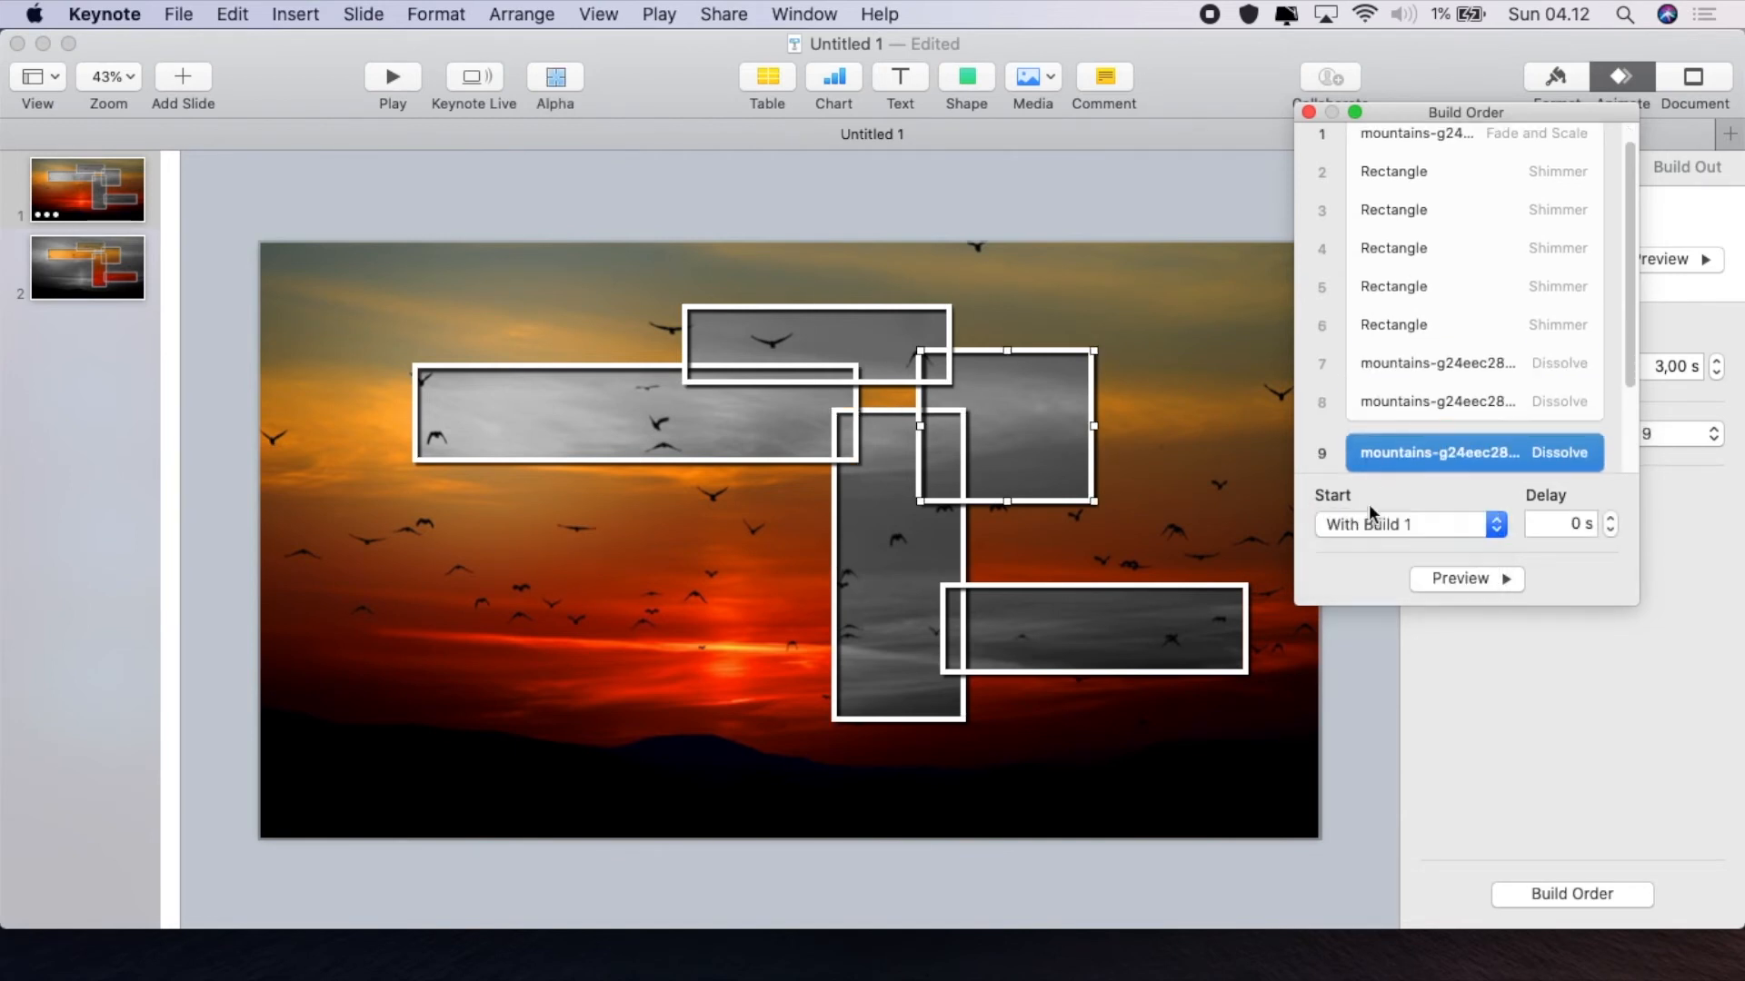
{"action": "left_click", "coordinate": [1471, 579]}
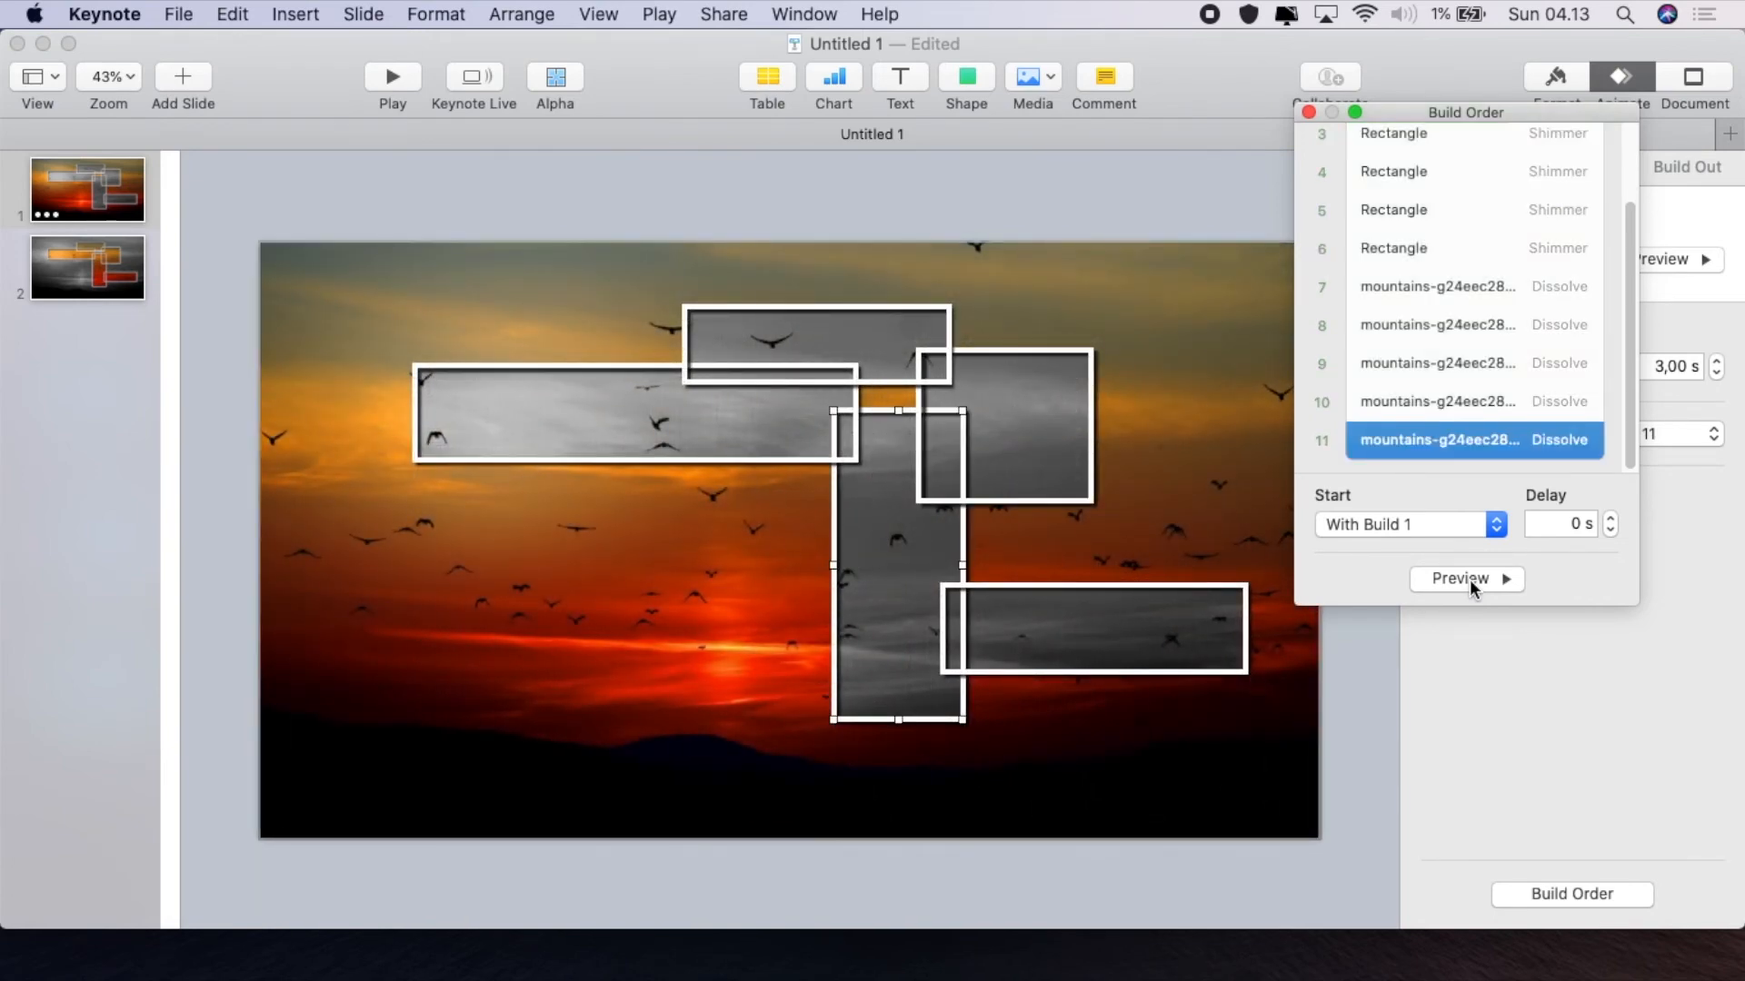
{"action": "left_click", "coordinate": [1309, 112]}
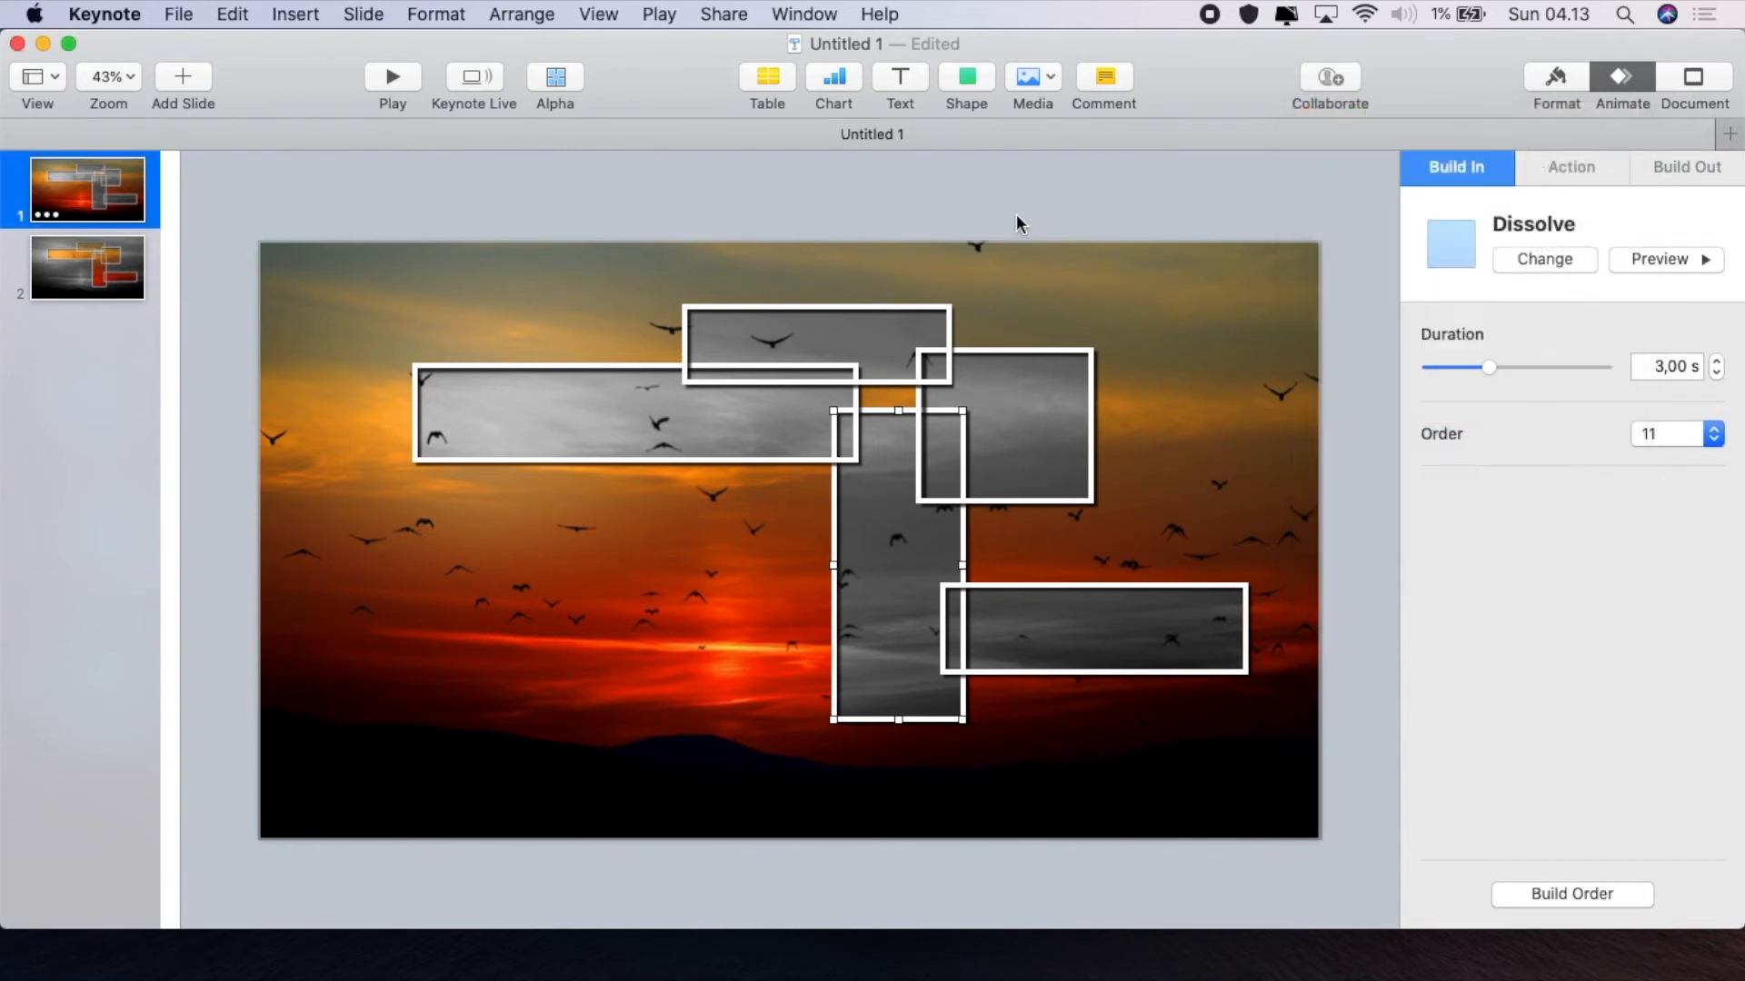
Add a Dissolve transition to the first slide and set it to start Automatically
{"action": "left_click", "coordinate": [1016, 215]}
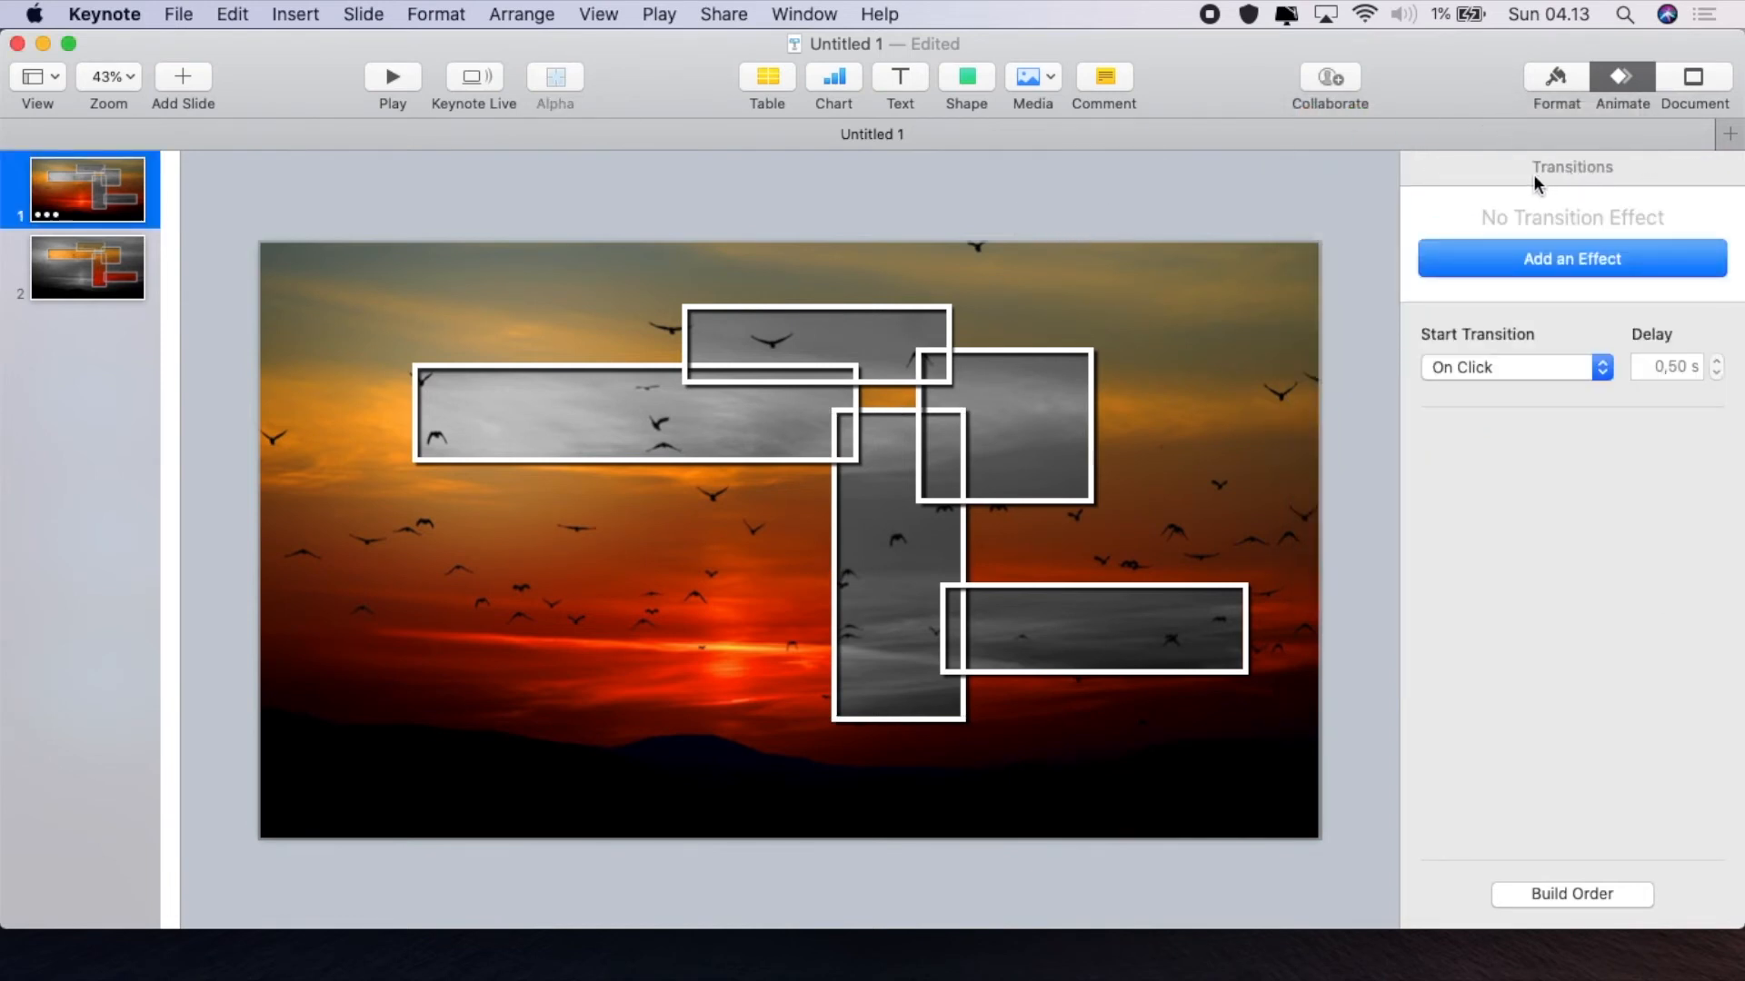
{"action": "left_click", "coordinate": [1504, 258]}
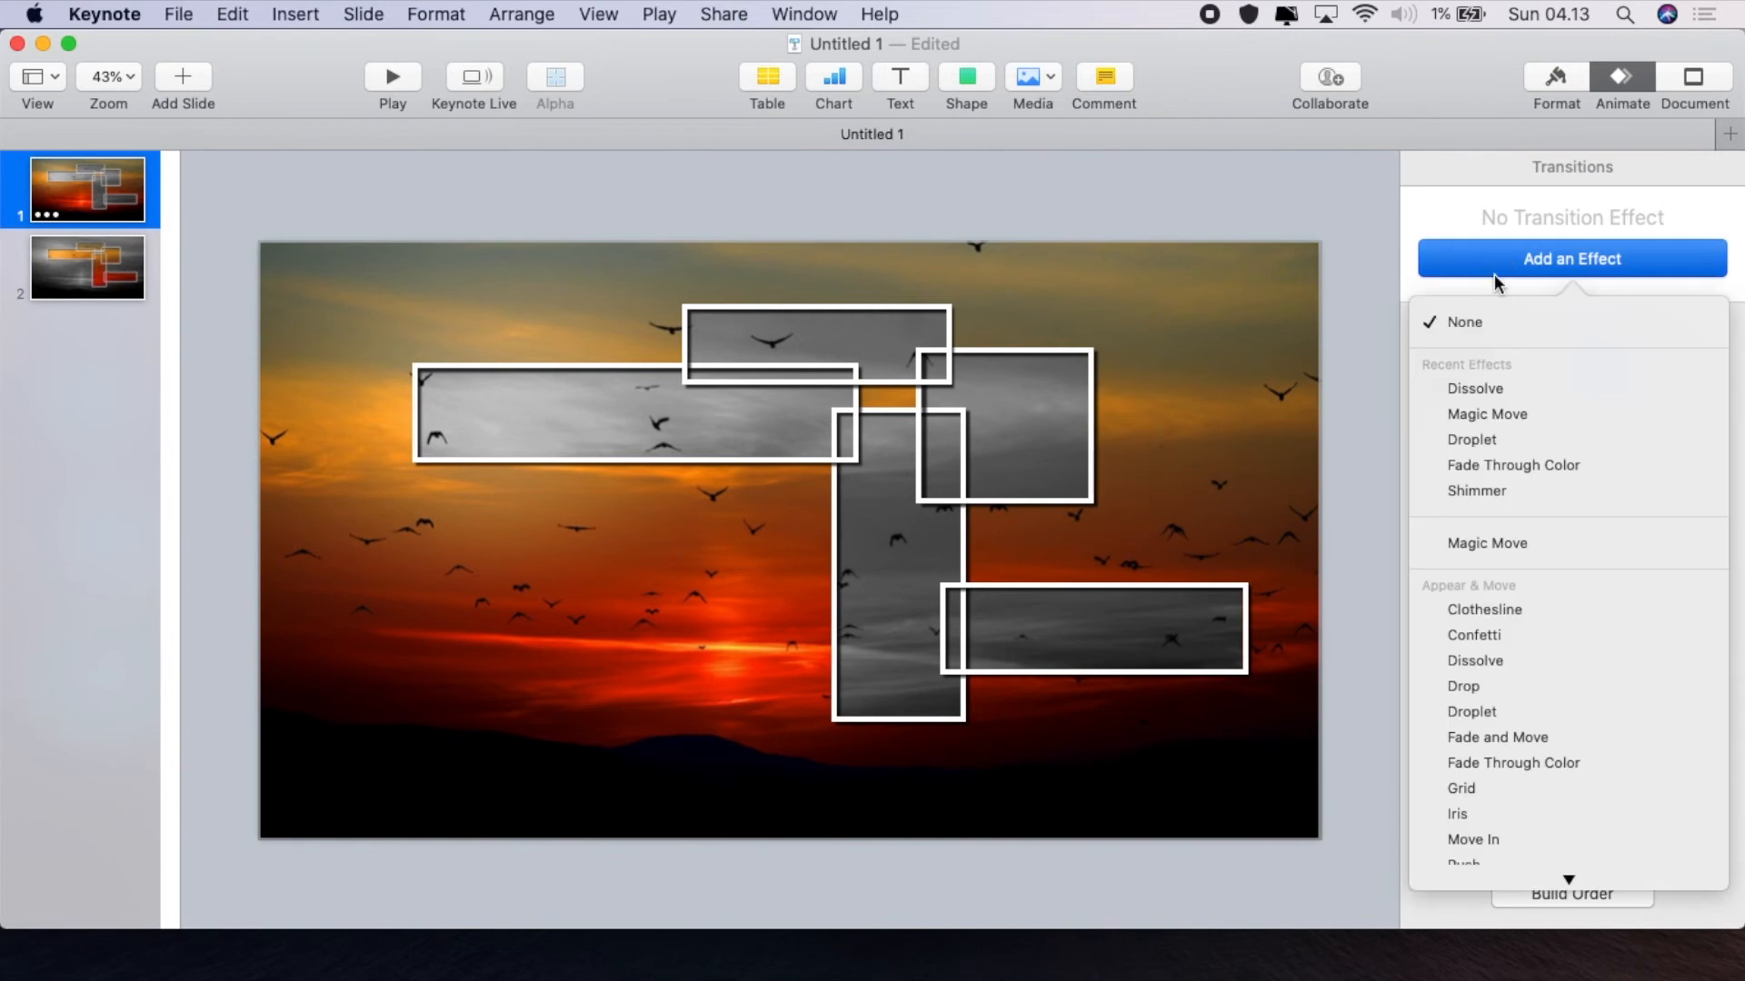
{"action": "left_click", "coordinate": [1461, 389]}
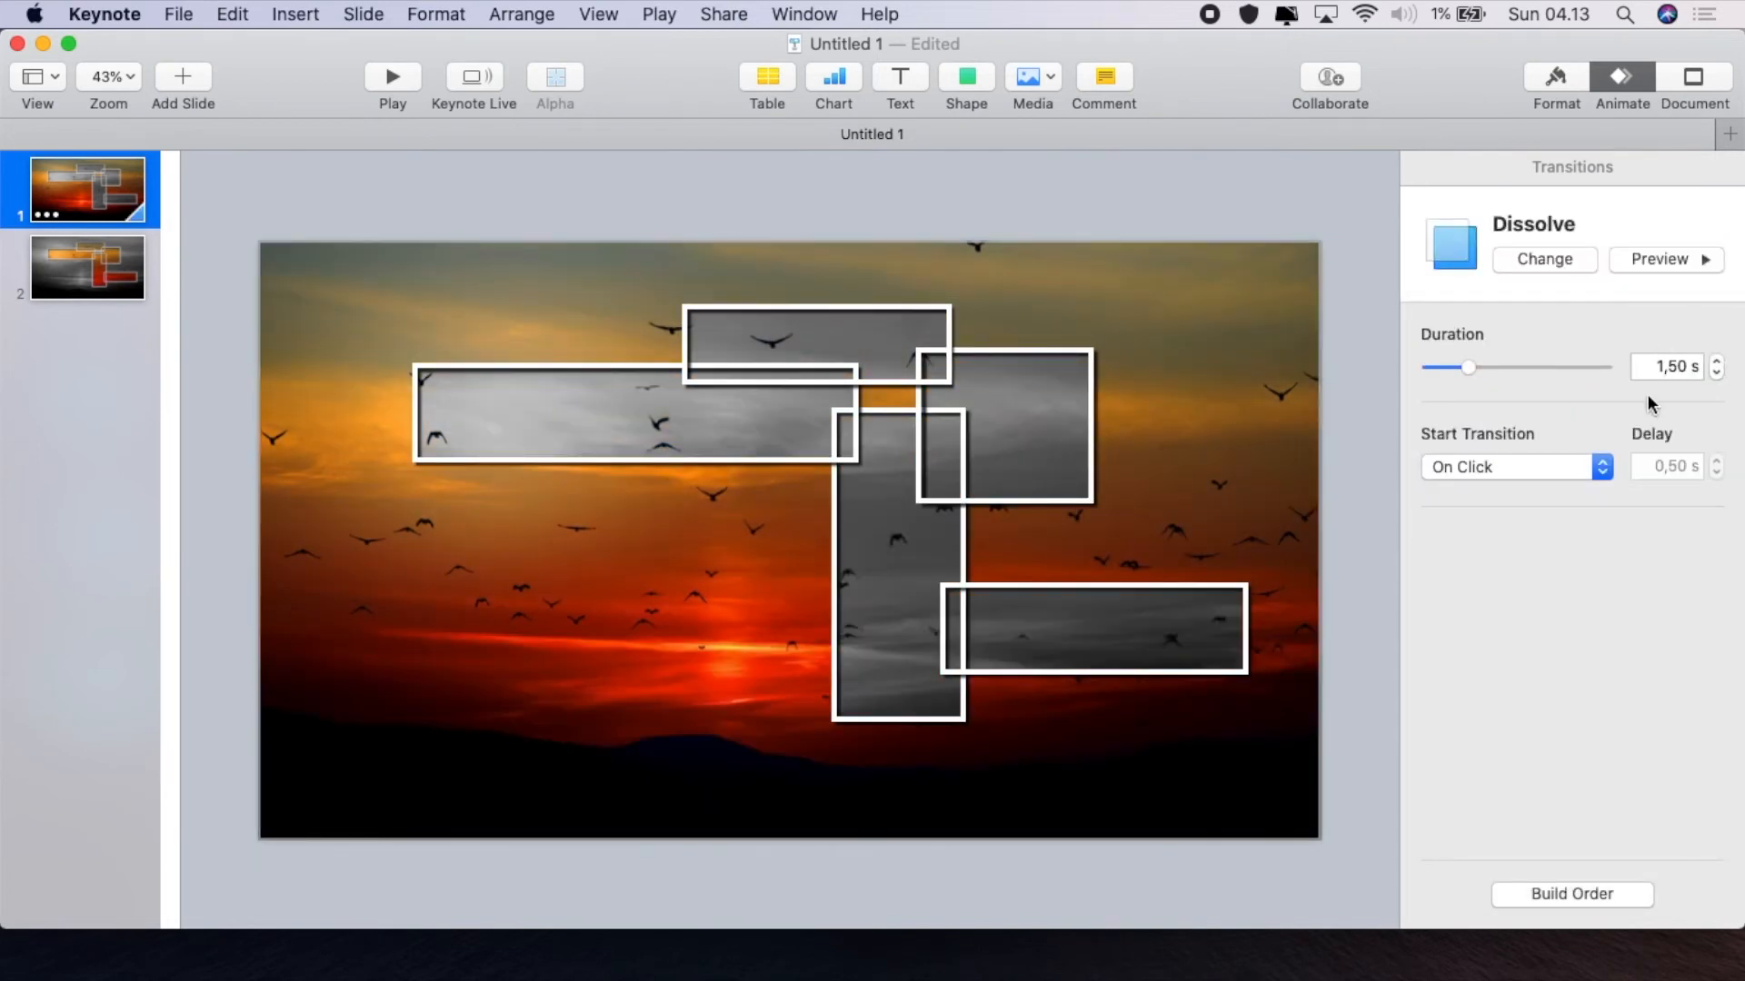
{"action": "left_click", "coordinate": [1533, 459]}
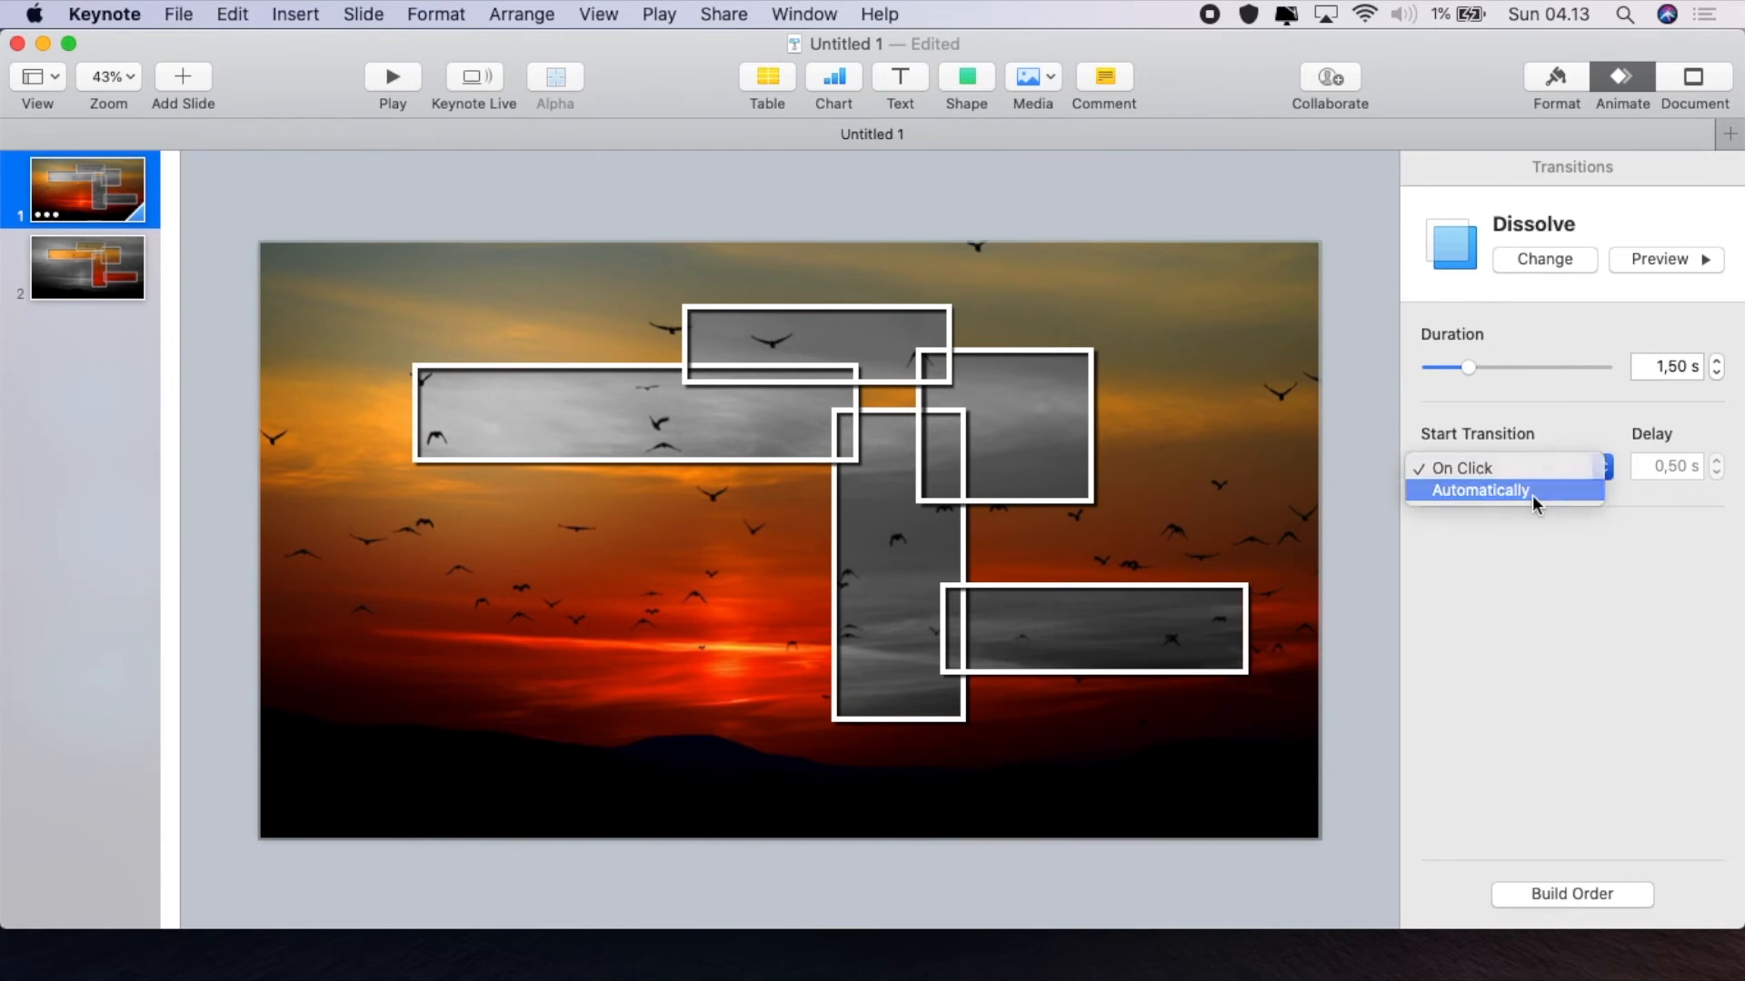
{"action": "left_click", "coordinate": [1532, 493]}
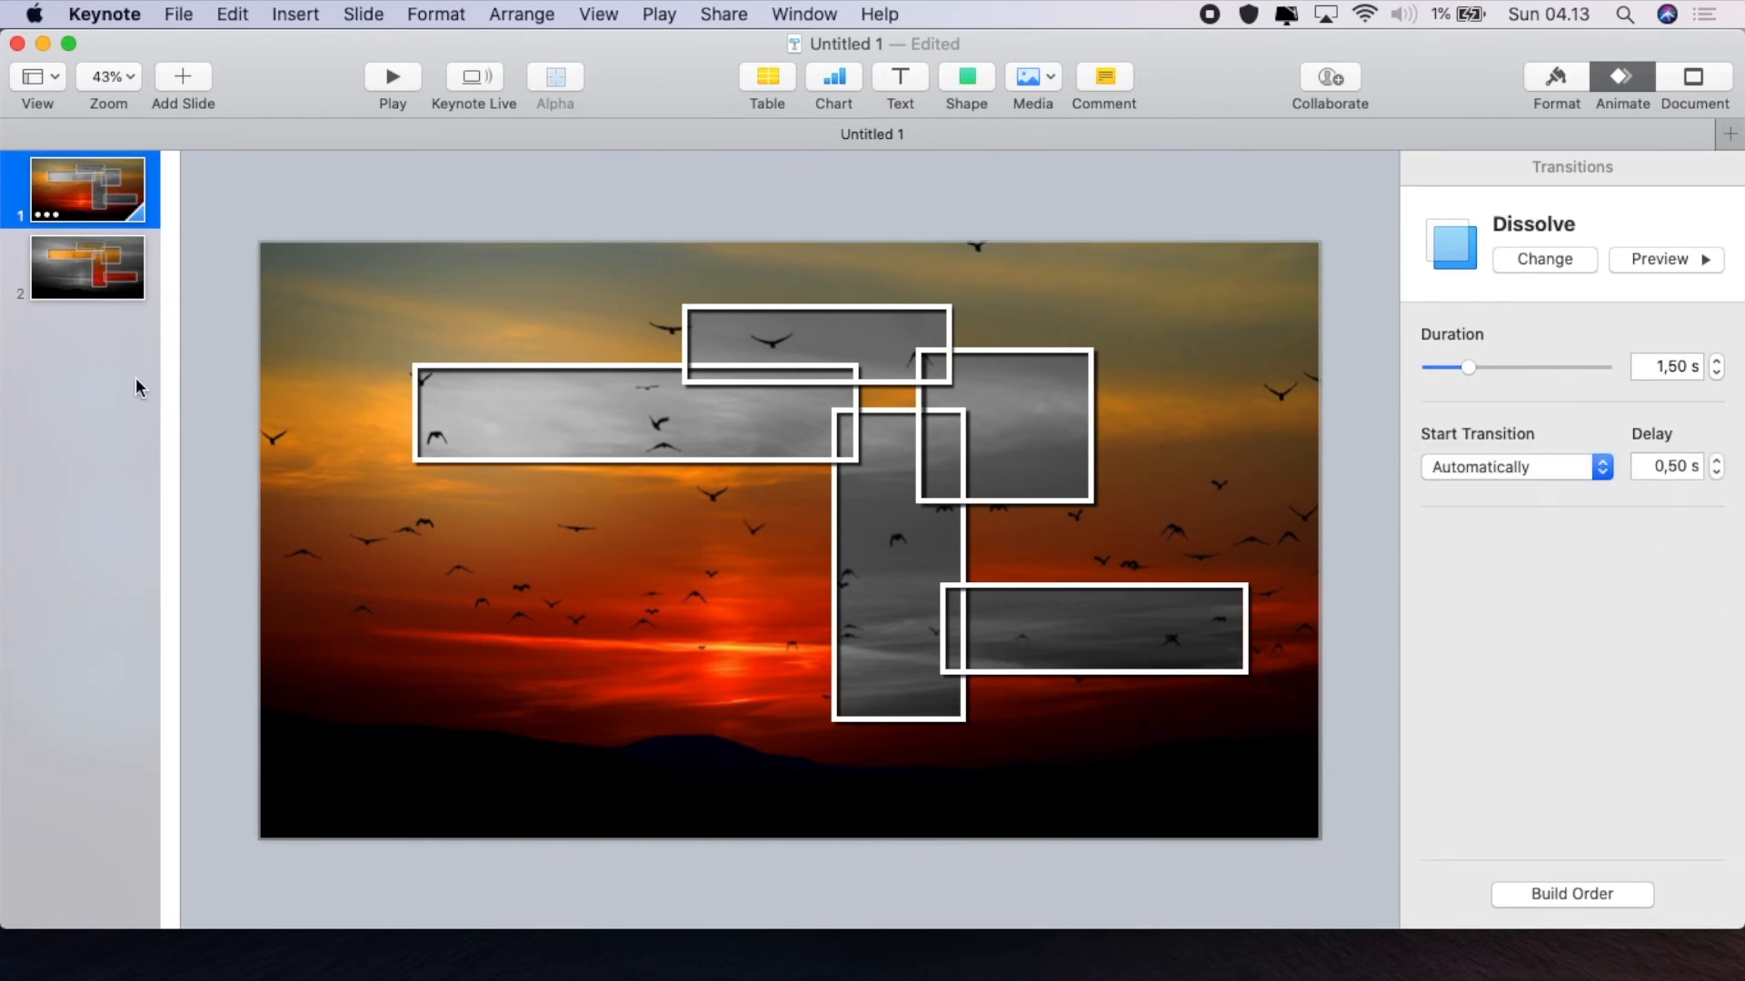
On the second slide, apply a Dissolve build-in effect to the wide upper left orange image section and lengthen its duration
{"action": "left_click", "coordinate": [63, 268]}
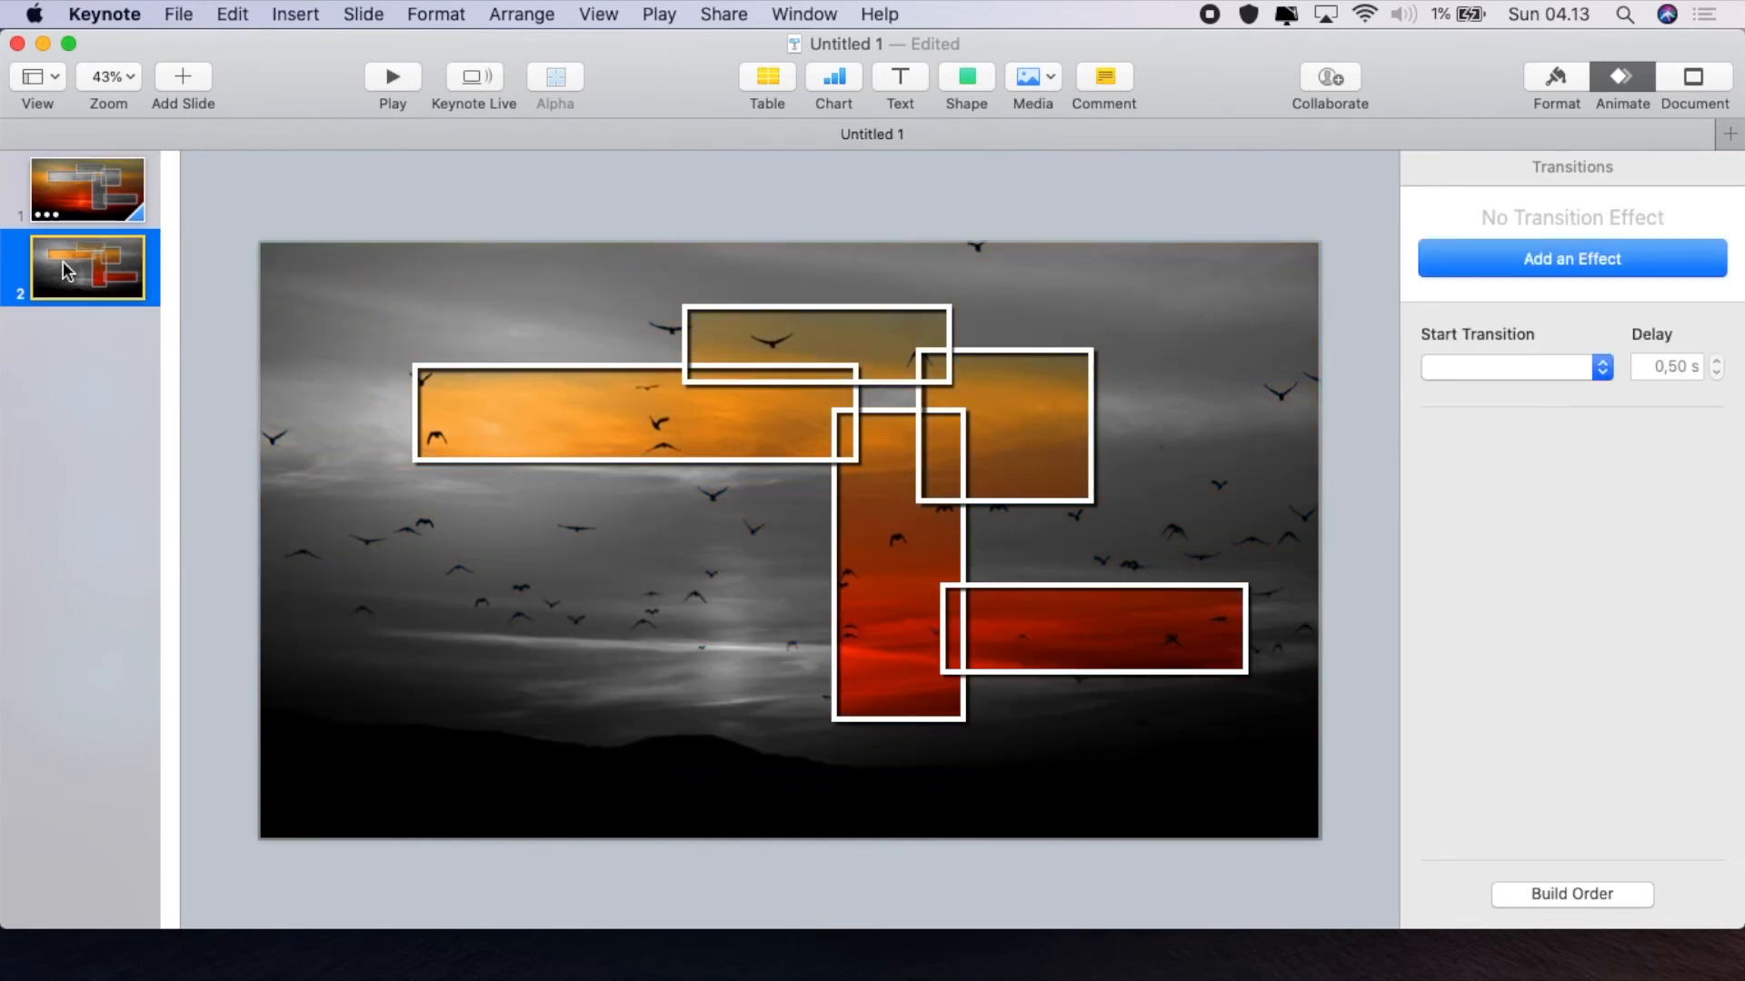
{"action": "left_click", "coordinate": [616, 411]}
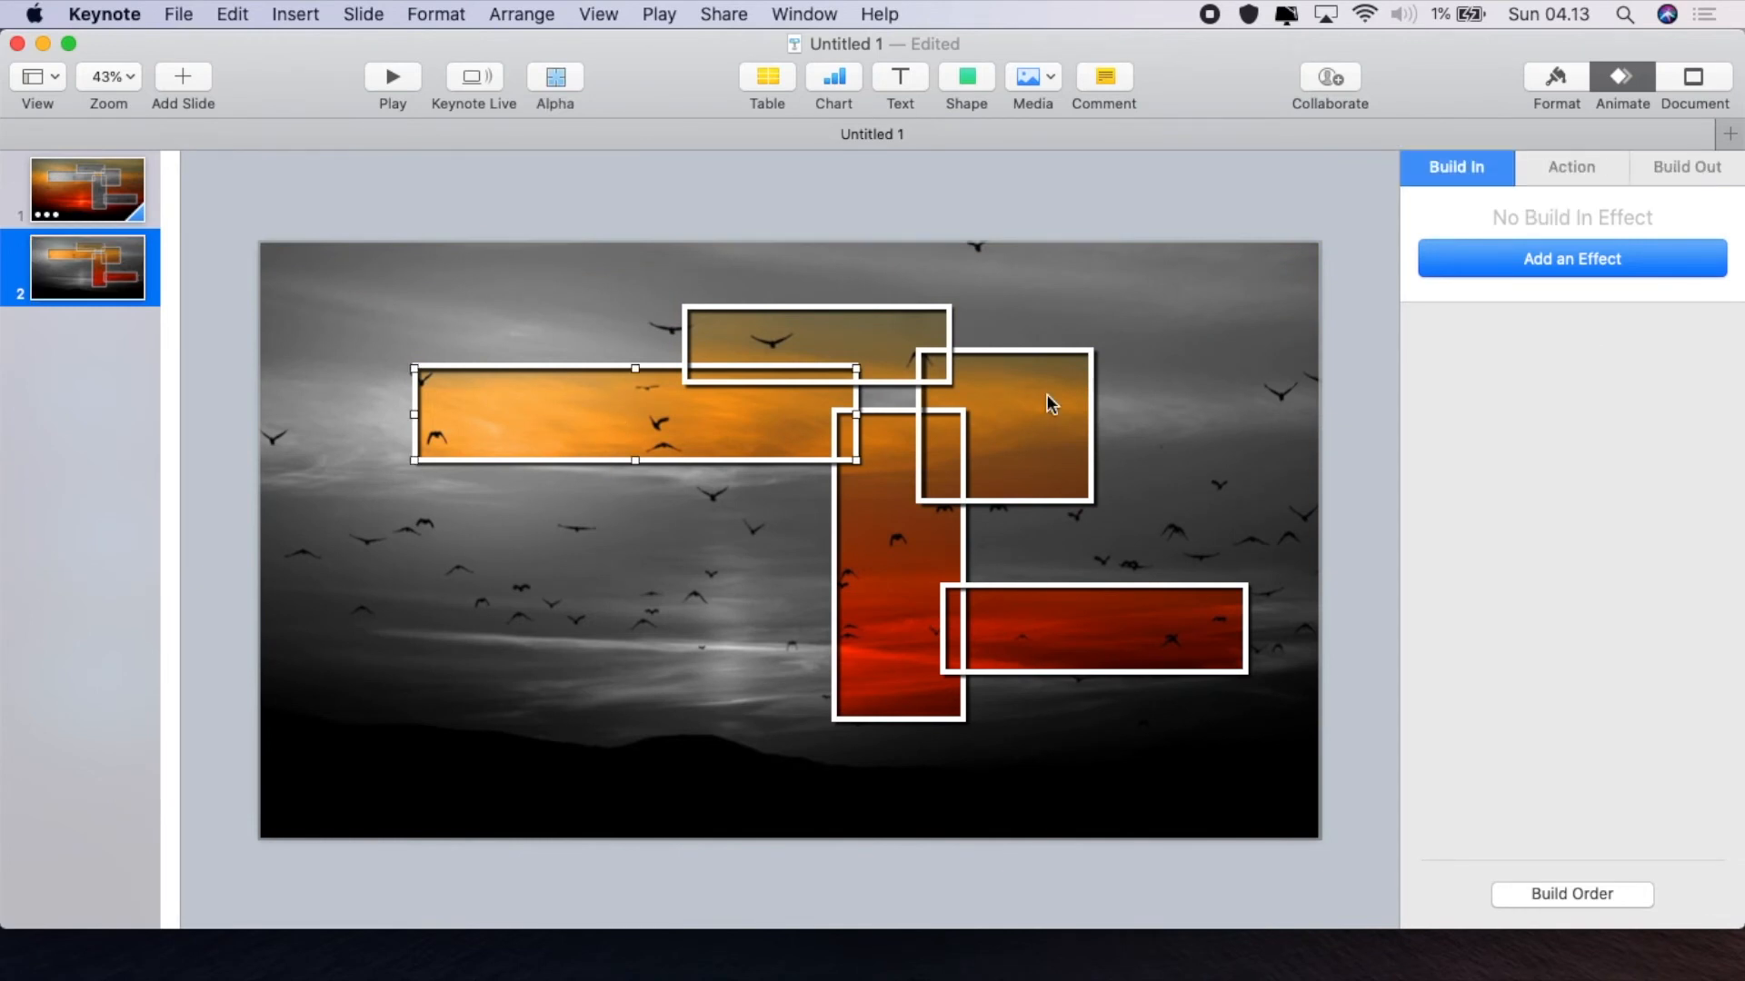
{"action": "left_click", "coordinate": [1474, 262]}
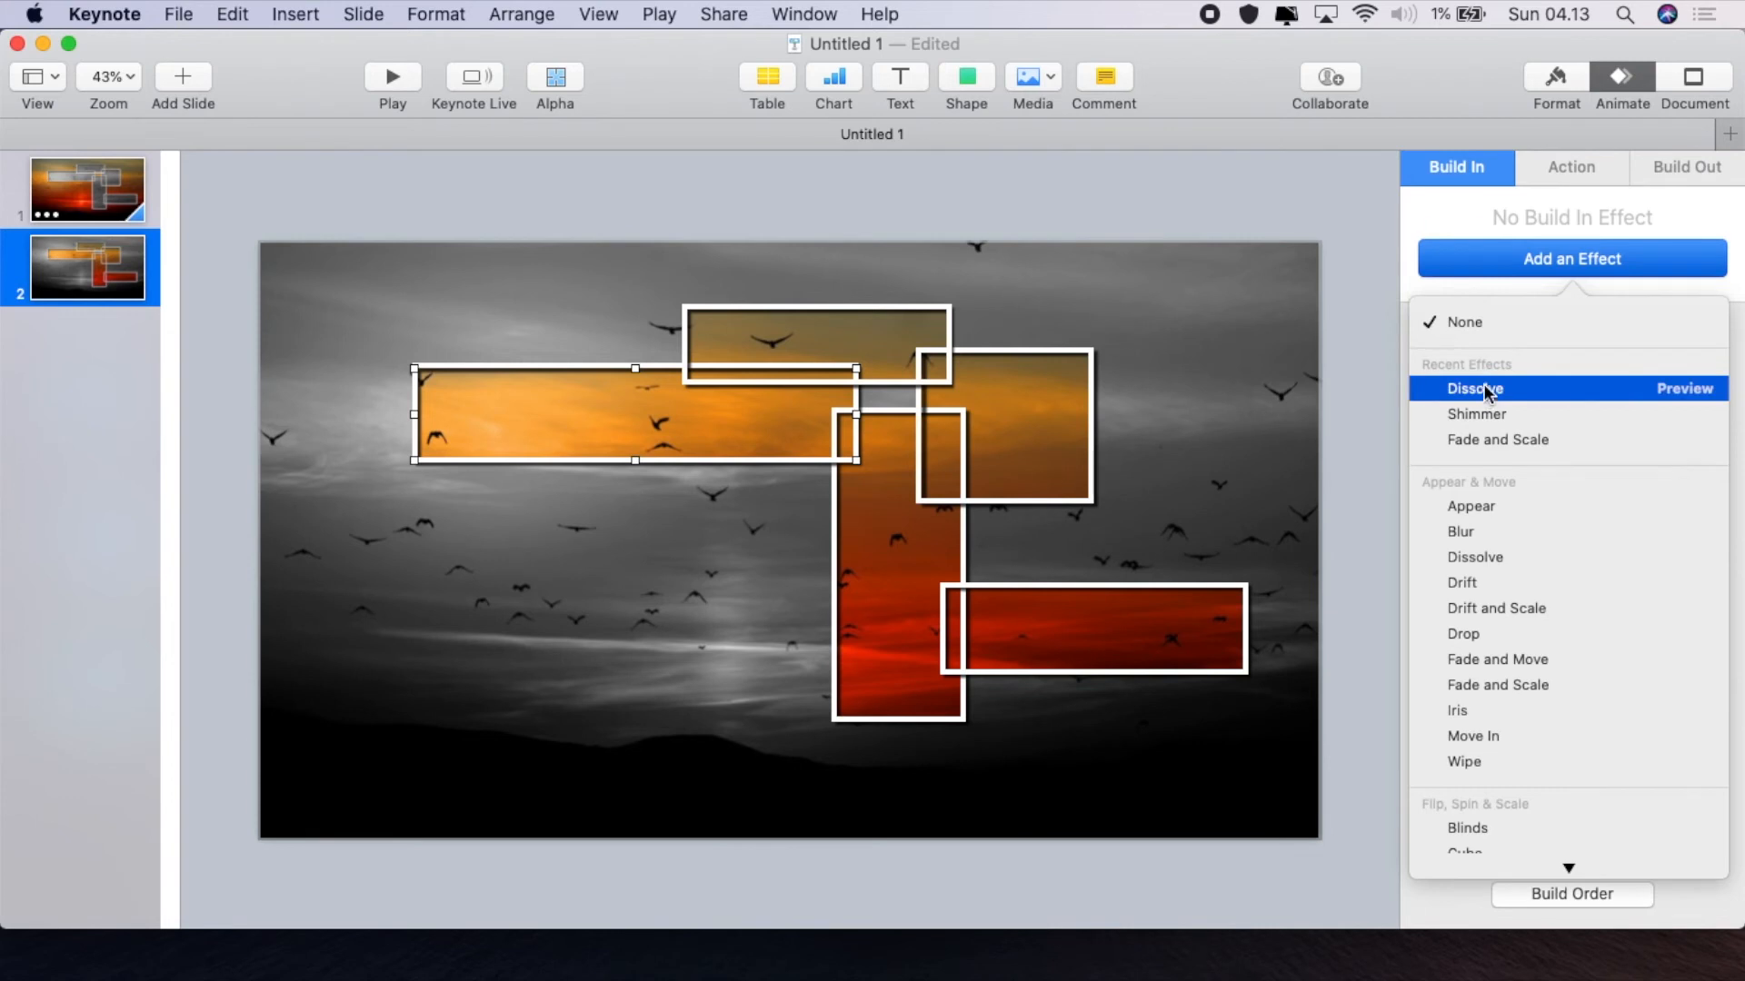
{"action": "left_click", "coordinate": [1483, 390]}
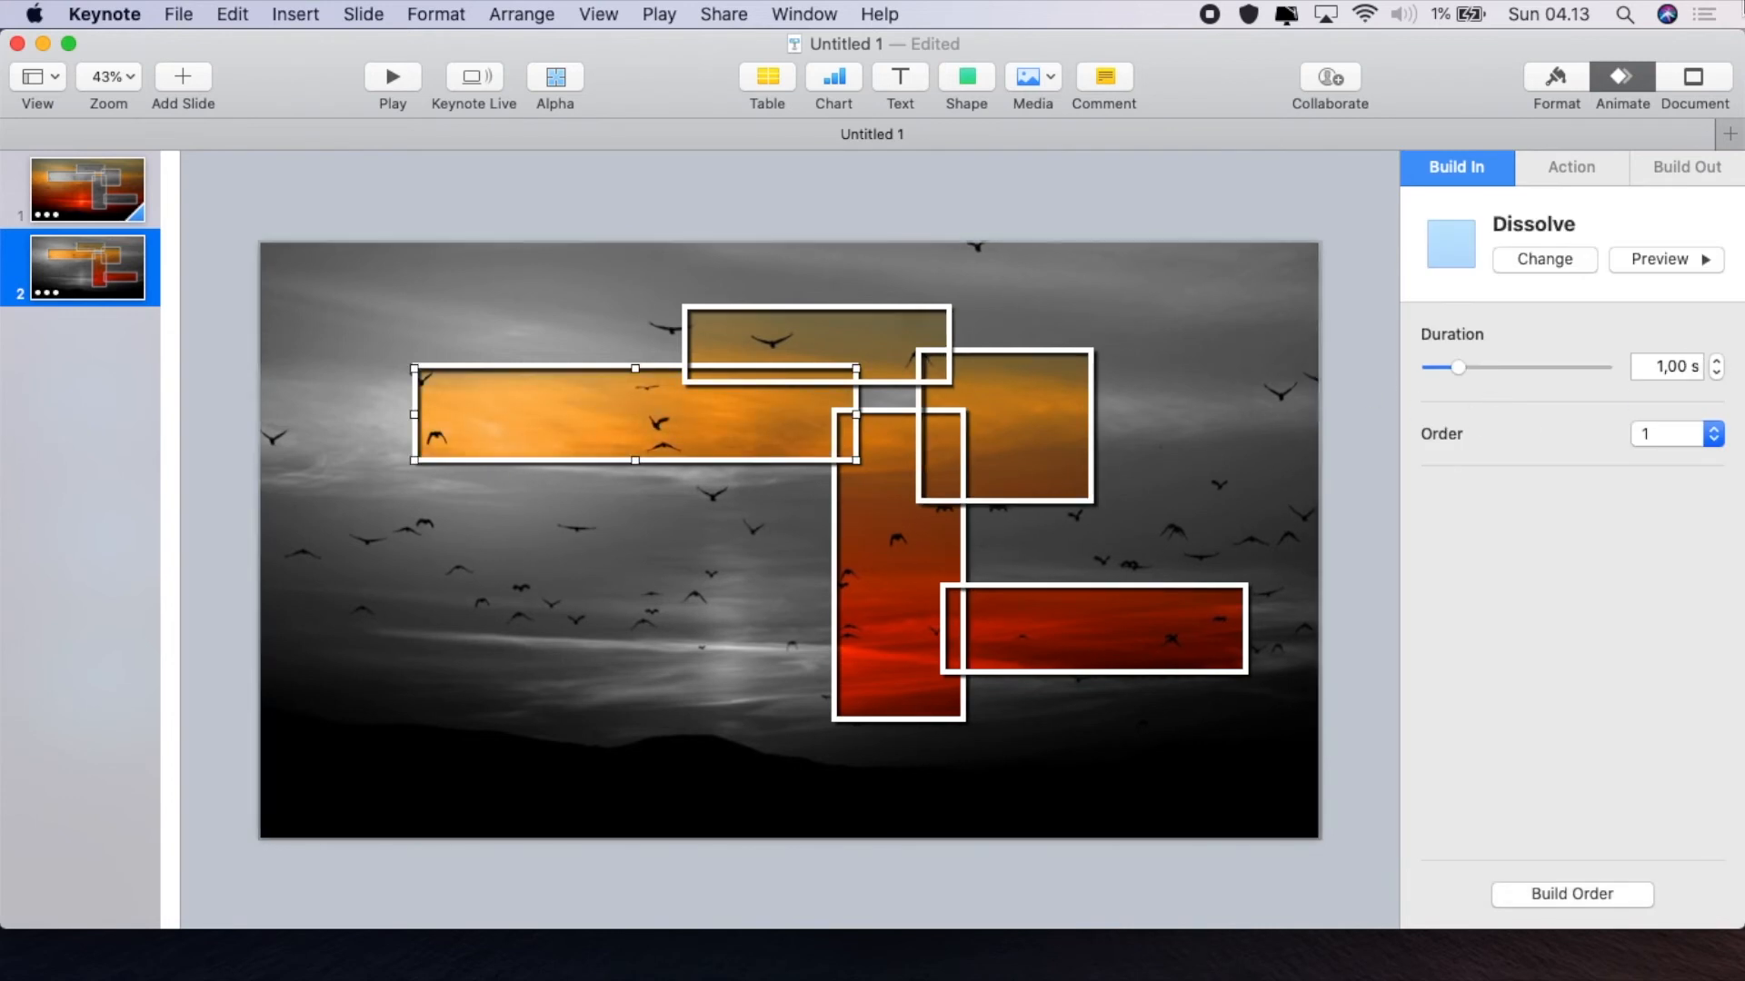
{"action": "left_click", "coordinate": [1716, 361]}
{"action": "left_click", "coordinate": [1716, 361]}
{"action": "left_click", "coordinate": [1717, 361]}
{"action": "left_click", "coordinate": [1716, 360]}
{"action": "left_click", "coordinate": [1716, 360]}
{"action": "left_click", "coordinate": [1717, 361]}
{"action": "left_click", "coordinate": [1716, 361]}
Apply a Dissolve build-in effect to the top center colored image section and lengthen its duration
{"action": "left_click", "coordinate": [816, 329]}
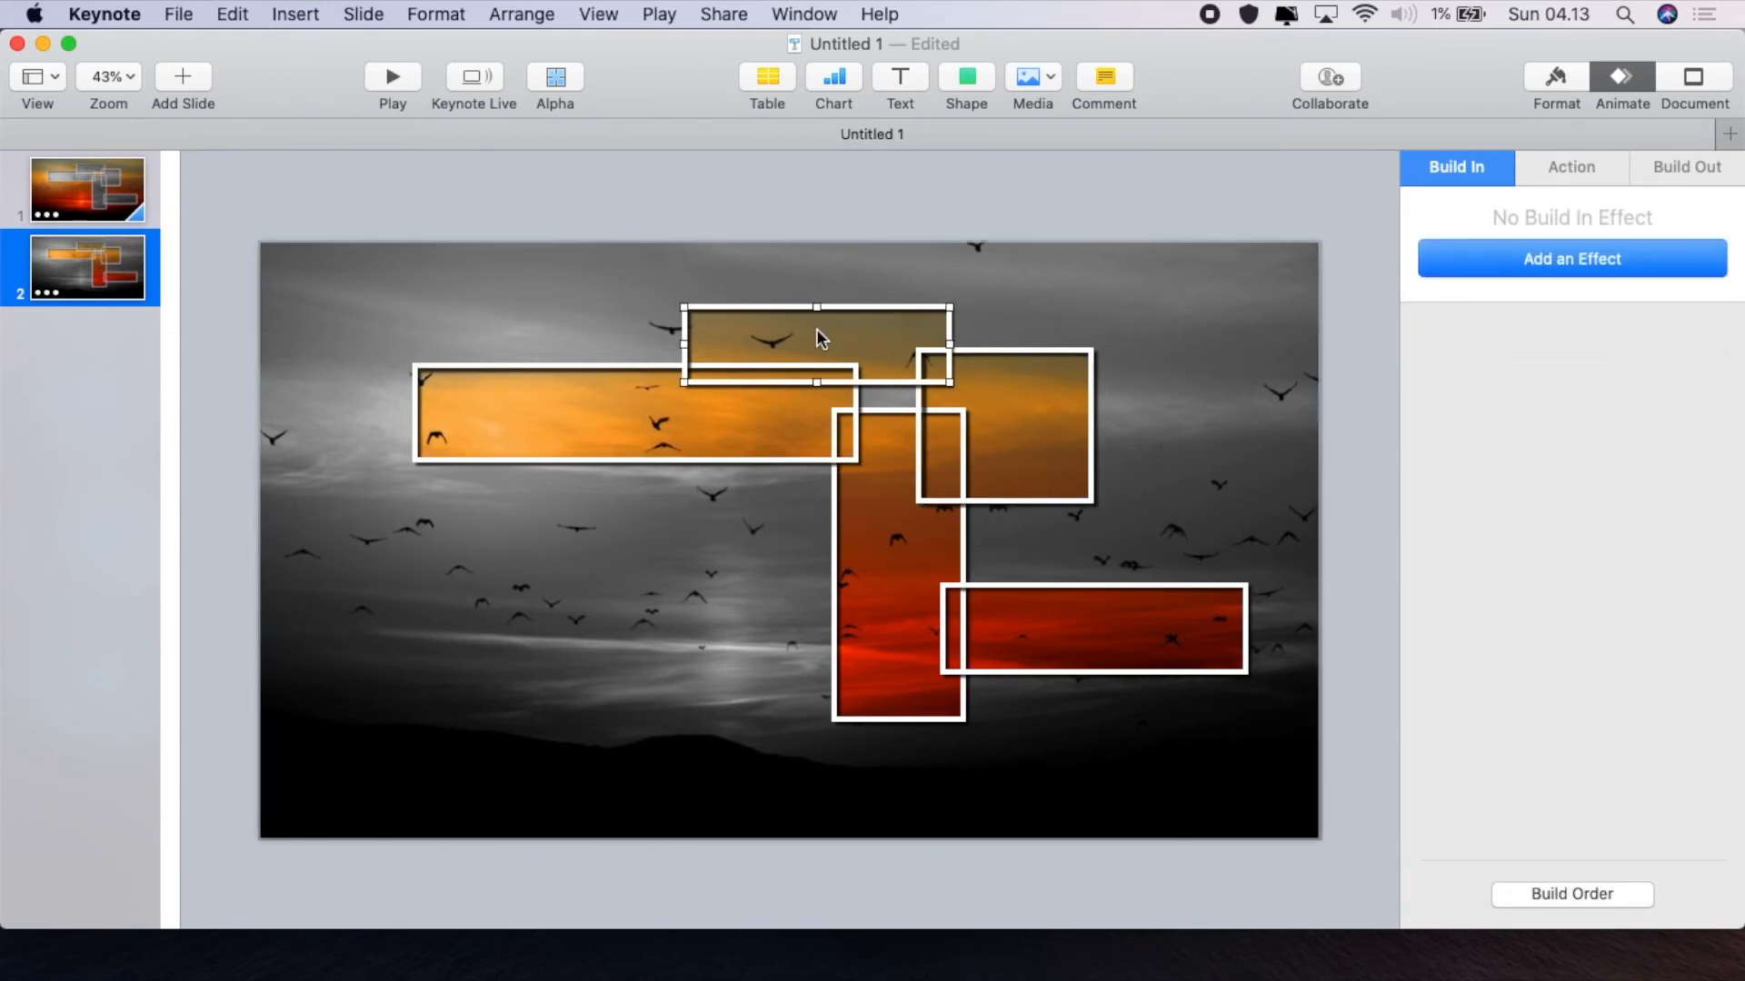
{"action": "left_click", "coordinate": [1570, 258]}
{"action": "left_click", "coordinate": [1483, 384]}
{"action": "left_click", "coordinate": [1716, 361]}
{"action": "left_click", "coordinate": [1716, 362]}
{"action": "left_click", "coordinate": [1717, 362]}
Apply a Dissolve build-in effect to the nearly square upper right colored section and set its duration to 2,50 s
{"action": "left_click", "coordinate": [1023, 422]}
{"action": "left_click", "coordinate": [1569, 257]}
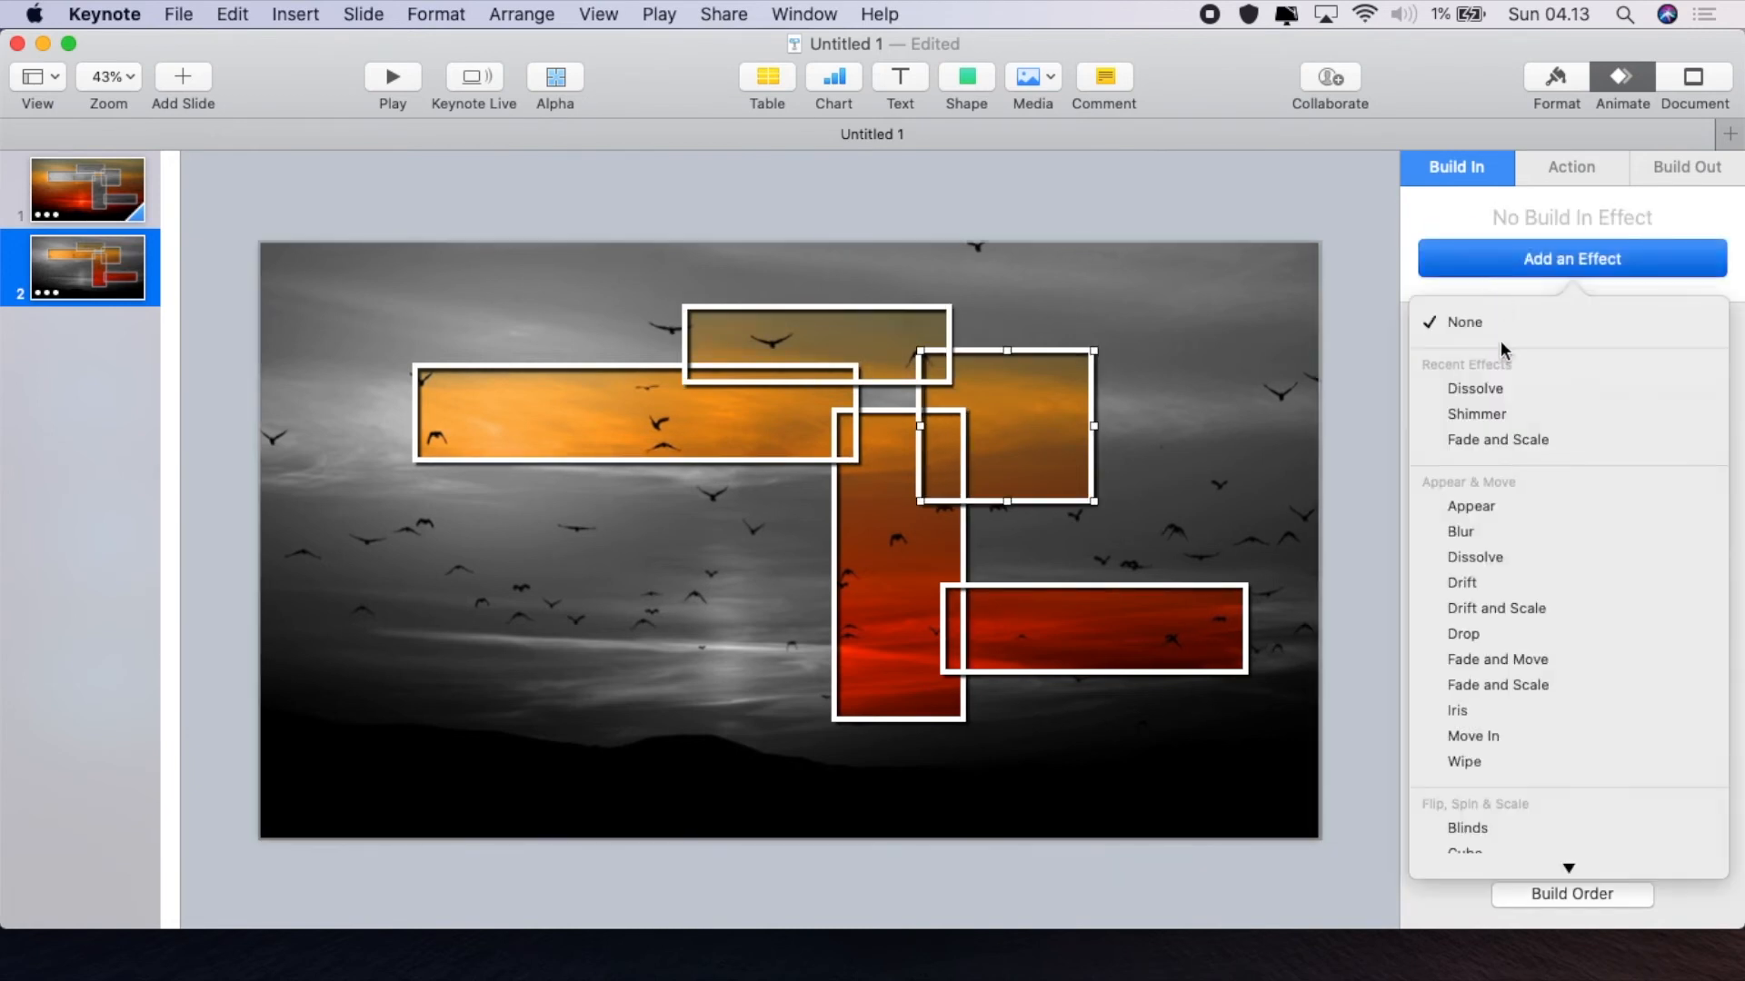
{"action": "left_click", "coordinate": [1495, 389]}
{"action": "left_click", "coordinate": [1716, 361]}
{"action": "left_click", "coordinate": [1715, 362]}
{"action": "left_click", "coordinate": [1715, 362]}
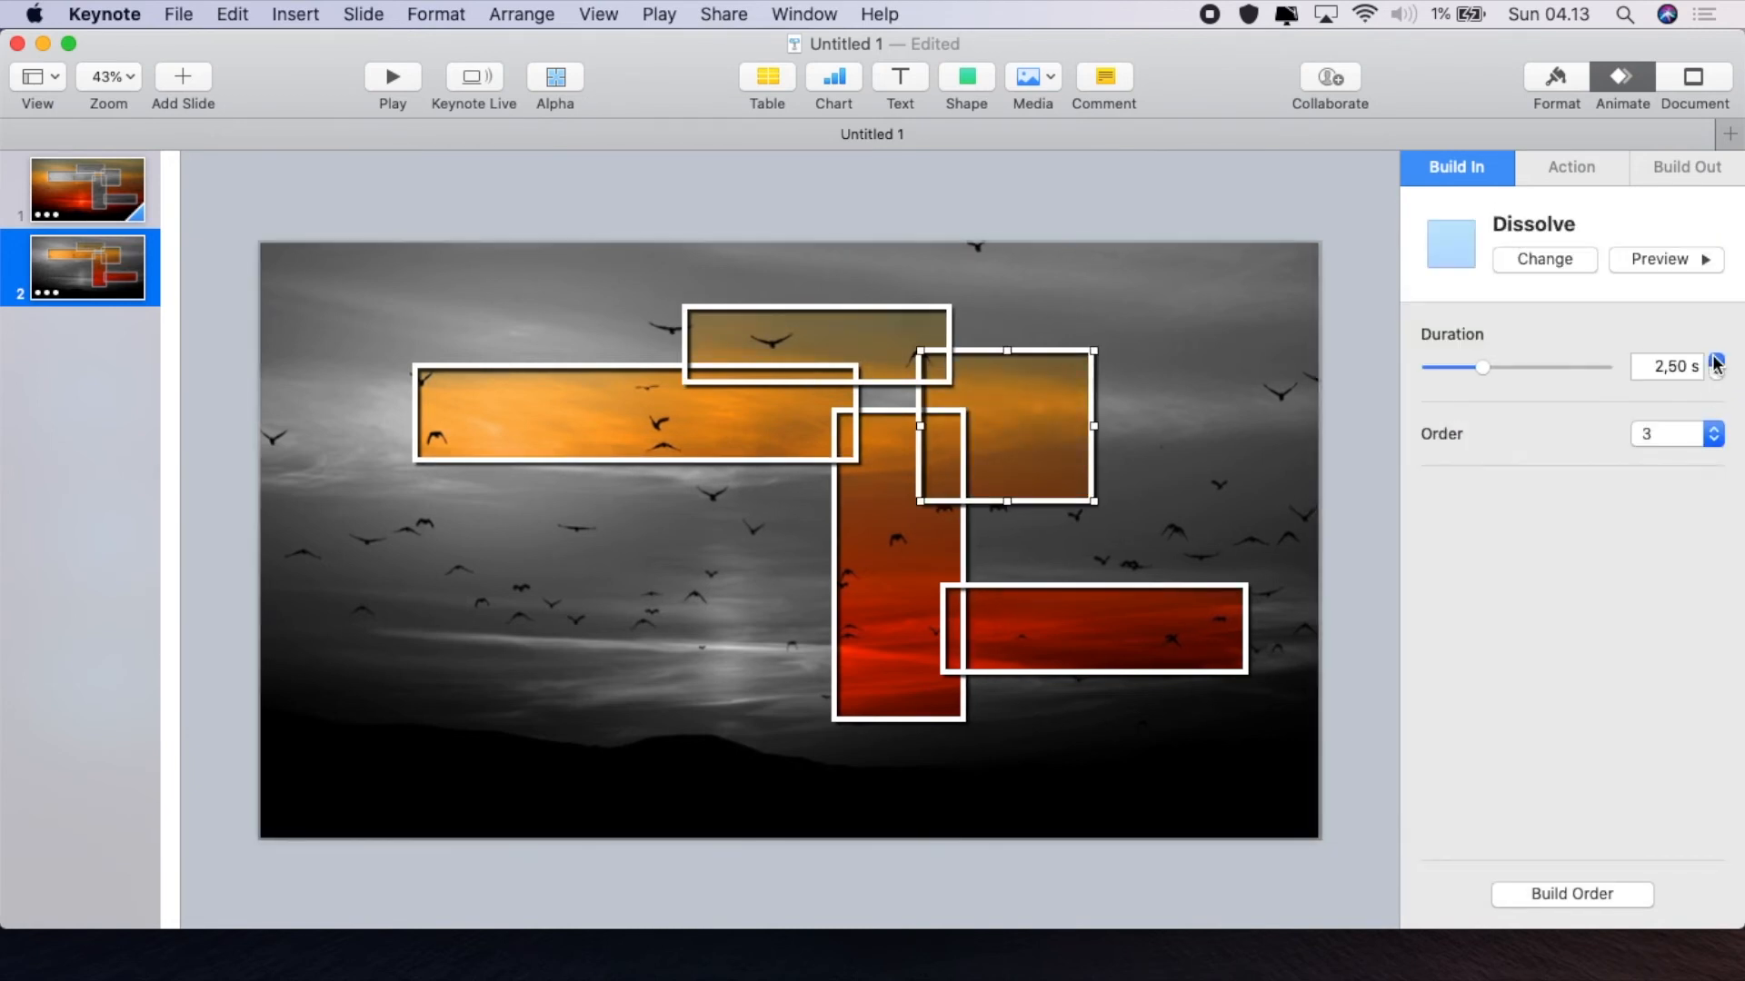
Apply a Dissolve build-in effect to the wide red lower right section and set its duration to 3,00 s
{"action": "left_click", "coordinate": [1071, 646]}
{"action": "left_click", "coordinate": [1569, 257]}
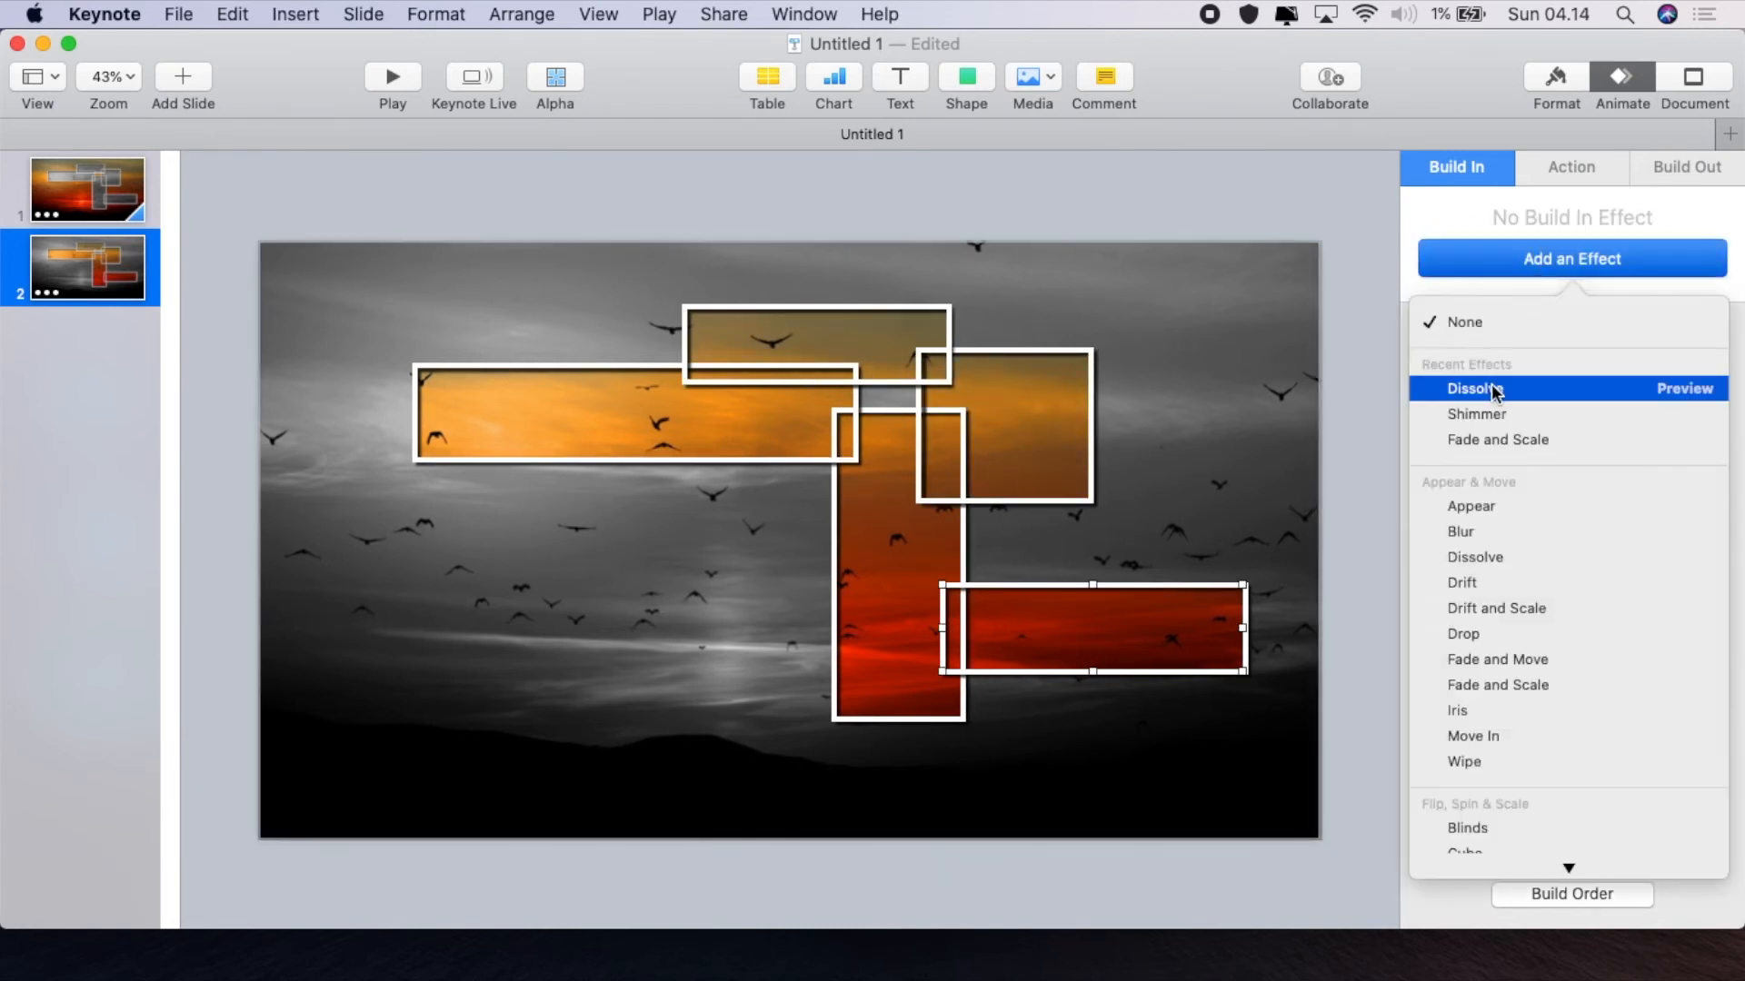
{"action": "left_click", "coordinate": [1495, 389]}
{"action": "double_click", "coordinate": [1715, 362]}
{"action": "left_click", "coordinate": [1715, 361]}
{"action": "double_click", "coordinate": [1715, 361]}
{"action": "double_click", "coordinate": [1715, 362]}
{"action": "left_click", "coordinate": [1716, 361]}
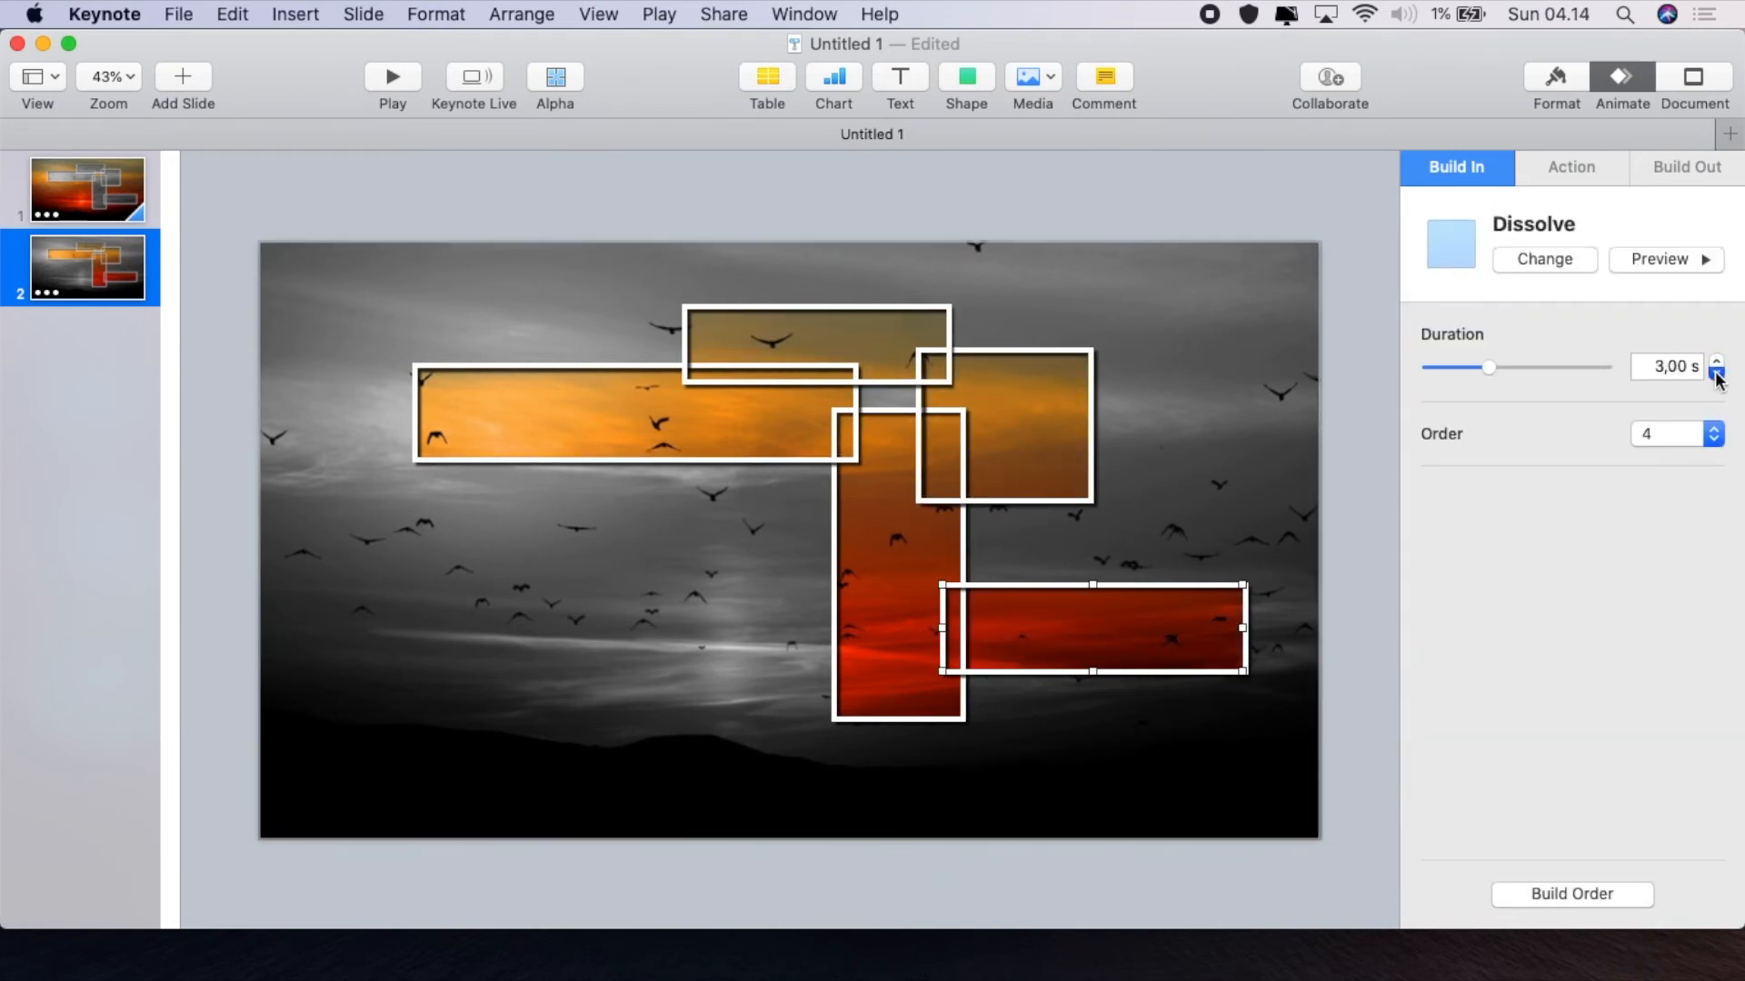
Apply a Dissolve build-in effect to the tall vertical section and set its duration to 3,00 s
{"action": "left_click", "coordinate": [882, 600]}
{"action": "left_click", "coordinate": [1544, 257]}
{"action": "left_click", "coordinate": [1494, 388]}
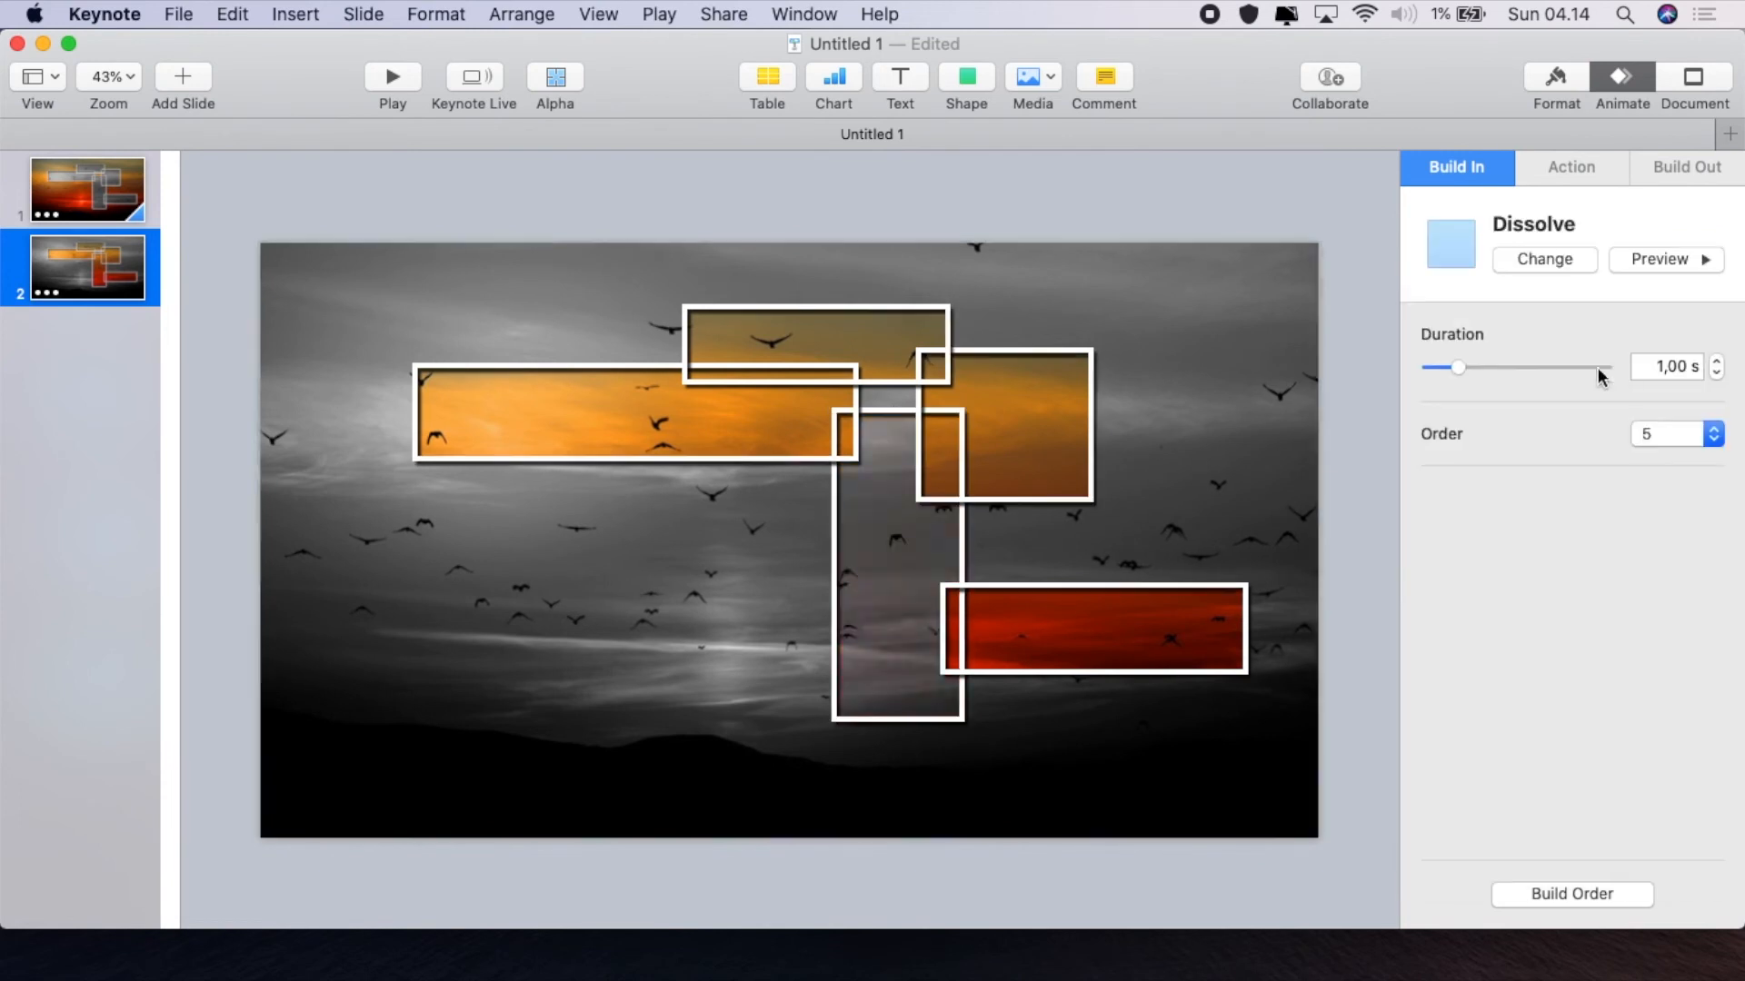
{"action": "double_click", "coordinate": [1716, 362]}
{"action": "left_click", "coordinate": [1715, 362]}
{"action": "double_click", "coordinate": [1716, 362]}
{"action": "double_click", "coordinate": [1716, 362]}
{"action": "left_click", "coordinate": [1715, 362]}
In the second slide's build order, change how the first build starts and set the second build to start With Build 1
{"action": "left_click", "coordinate": [1550, 891]}
{"action": "left_click", "coordinate": [1355, 166]}
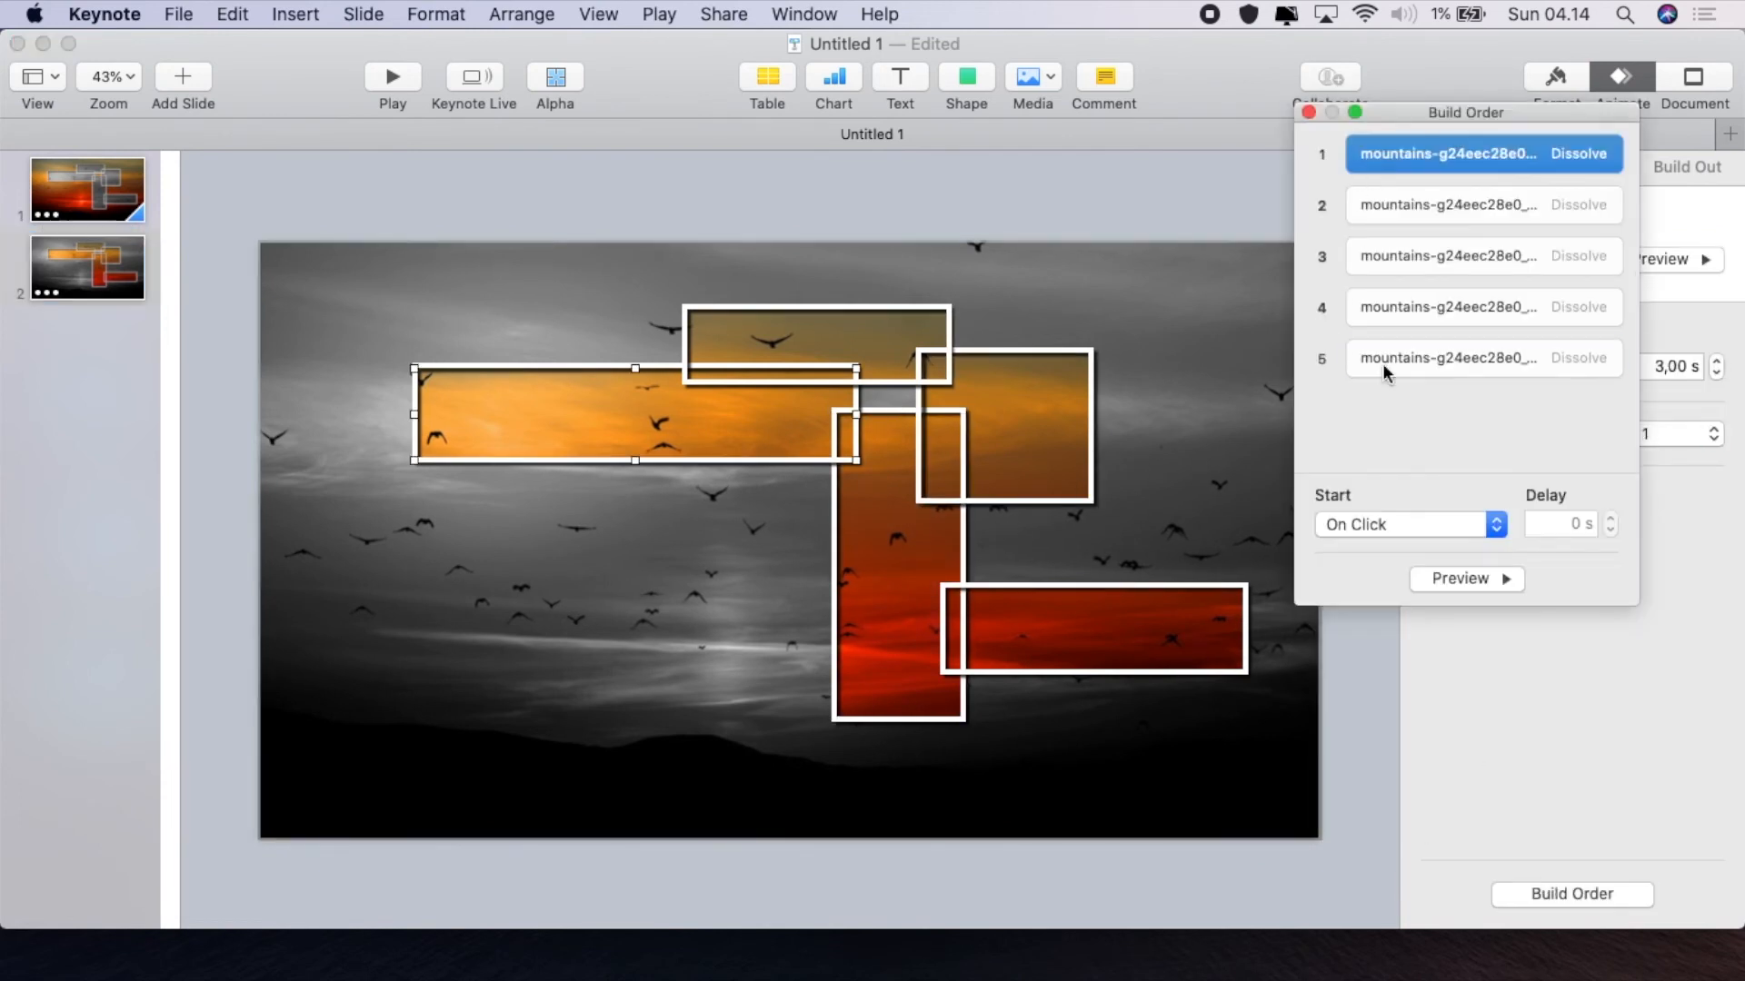
{"action": "left_click", "coordinate": [1408, 525]}
{"action": "left_click", "coordinate": [1394, 544]}
{"action": "left_click", "coordinate": [1410, 209]}
{"action": "left_click", "coordinate": [1409, 524]}
{"action": "left_click", "coordinate": [1394, 543]}
Set the third, fourth and fifth Dissolve builds to start With Build 1 and preview the combined animation
{"action": "left_click", "coordinate": [1418, 244]}
{"action": "left_click", "coordinate": [1408, 524]}
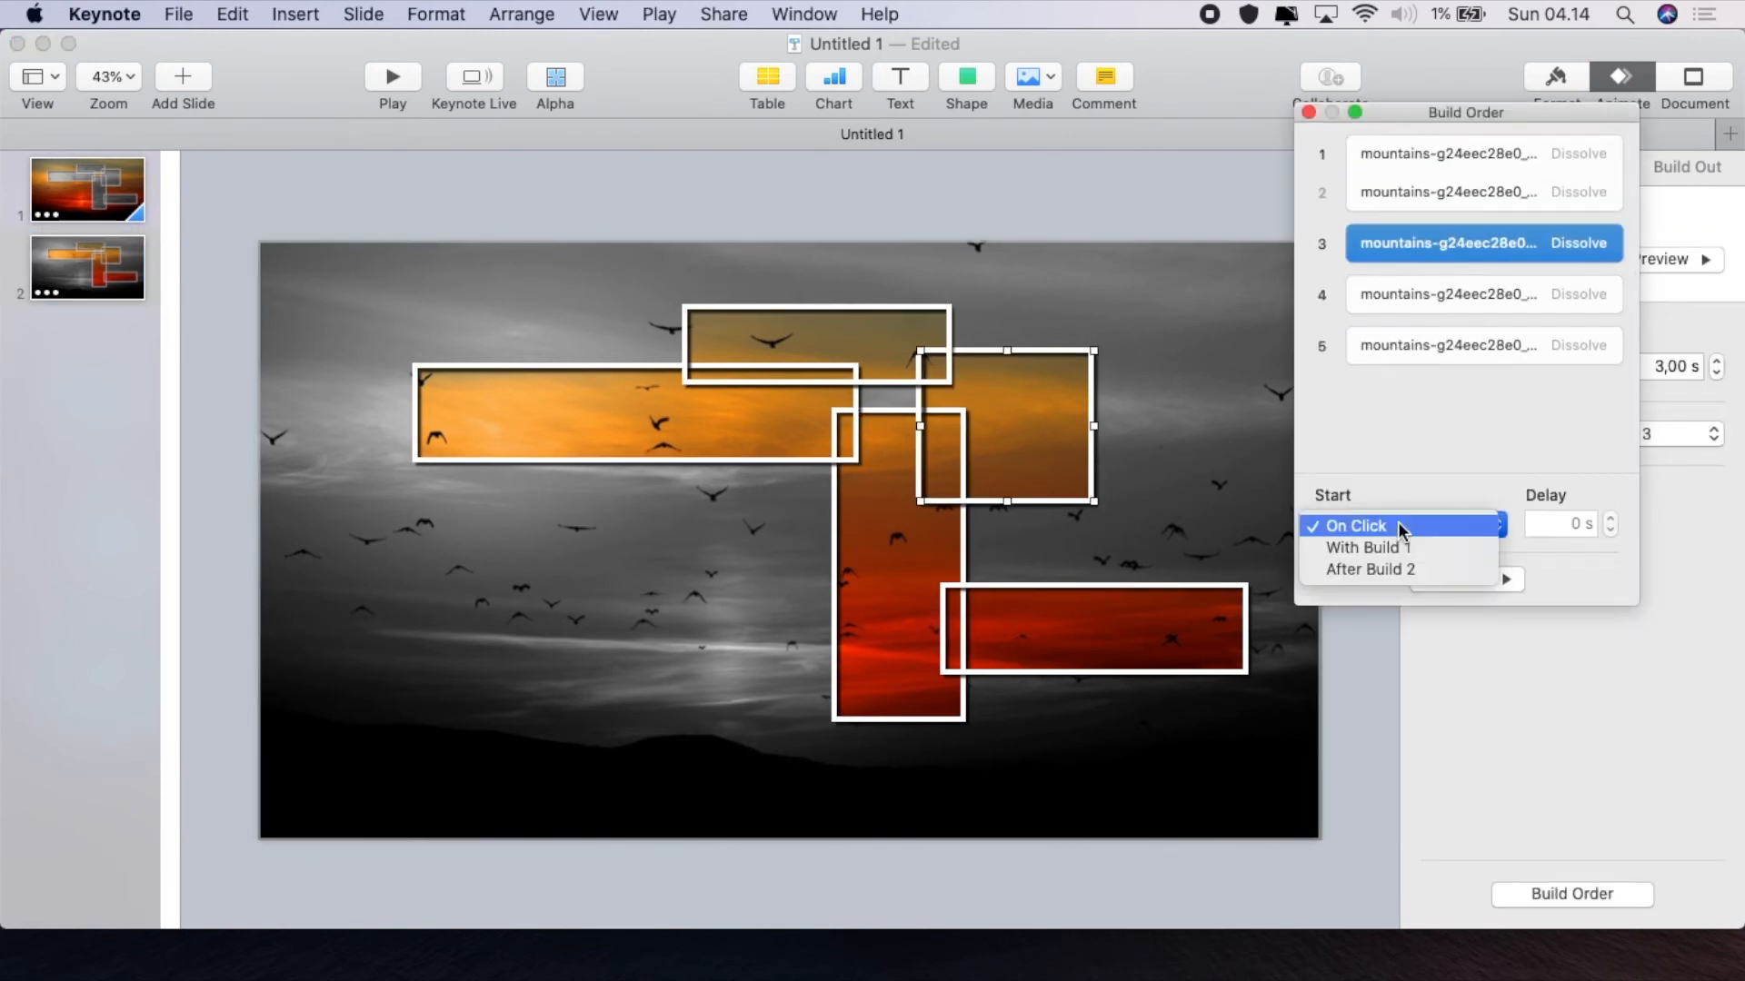
{"action": "left_click", "coordinate": [1394, 543]}
{"action": "left_click", "coordinate": [1417, 282]}
{"action": "left_click", "coordinate": [1408, 524]}
{"action": "left_click", "coordinate": [1394, 543]}
{"action": "left_click", "coordinate": [1421, 318]}
{"action": "left_click", "coordinate": [1408, 524]}
{"action": "left_click", "coordinate": [1394, 544]}
{"action": "left_click", "coordinate": [1445, 579]}
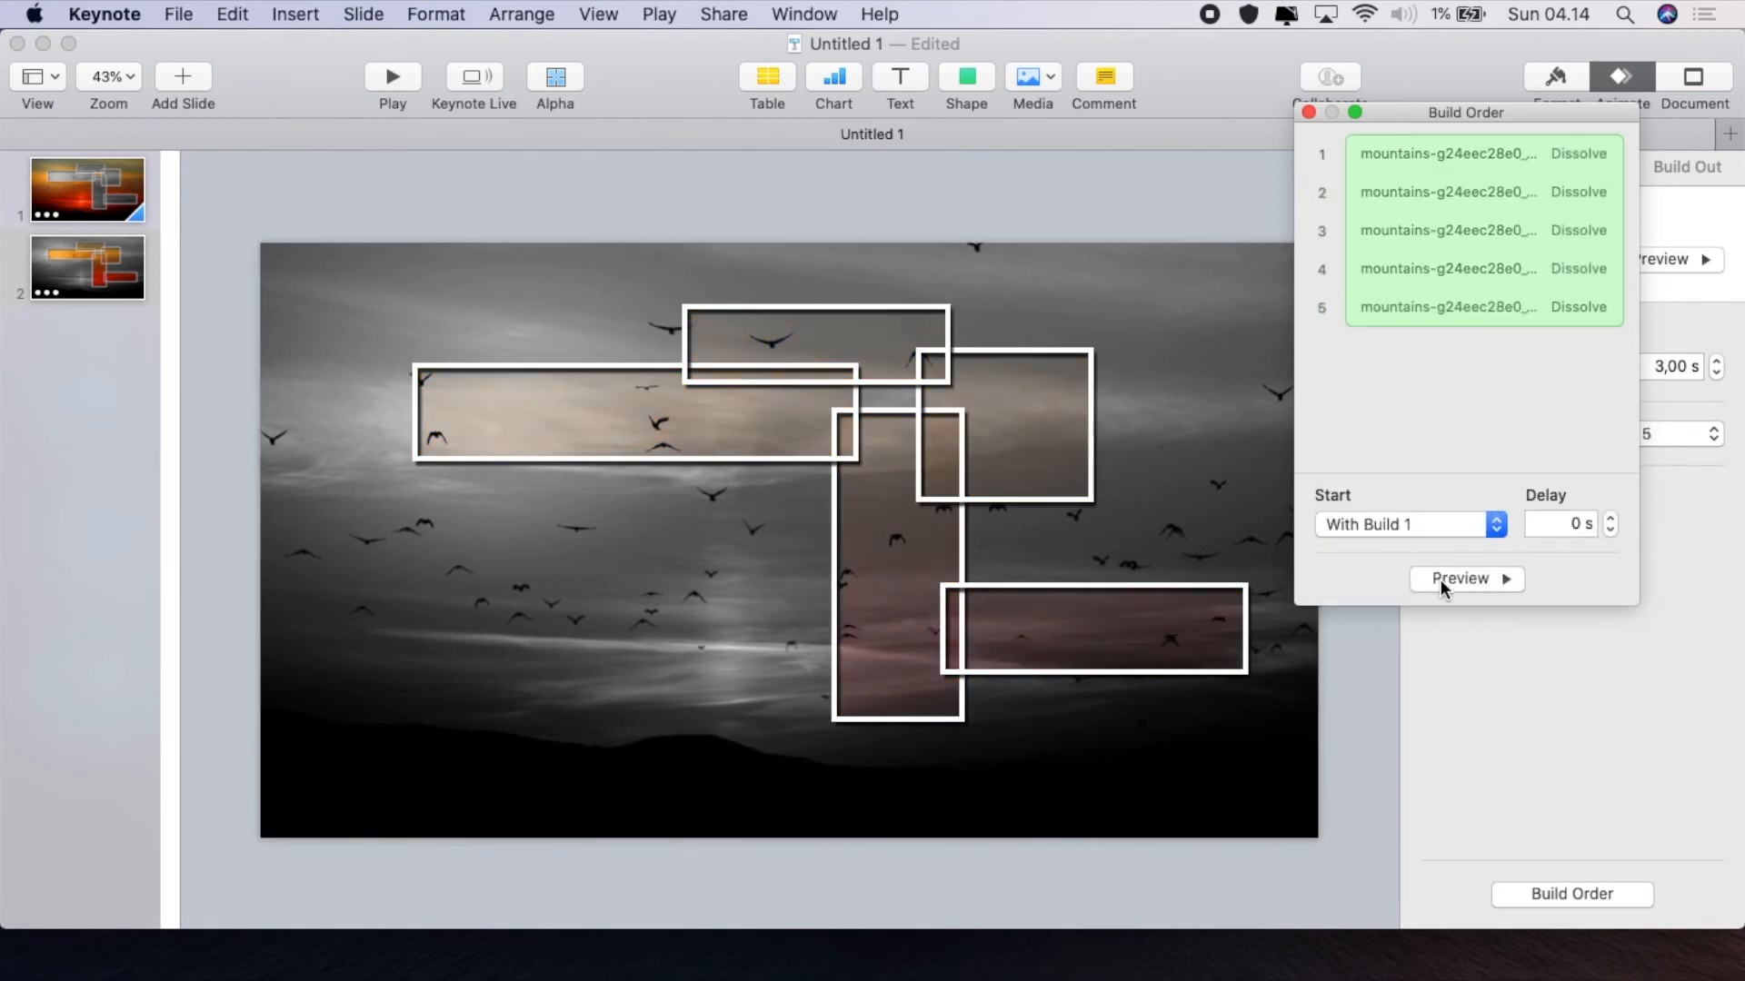
Add a text box to the first slide reading "Sunset" and "Photography" on two lines
{"action": "left_click", "coordinate": [72, 195]}
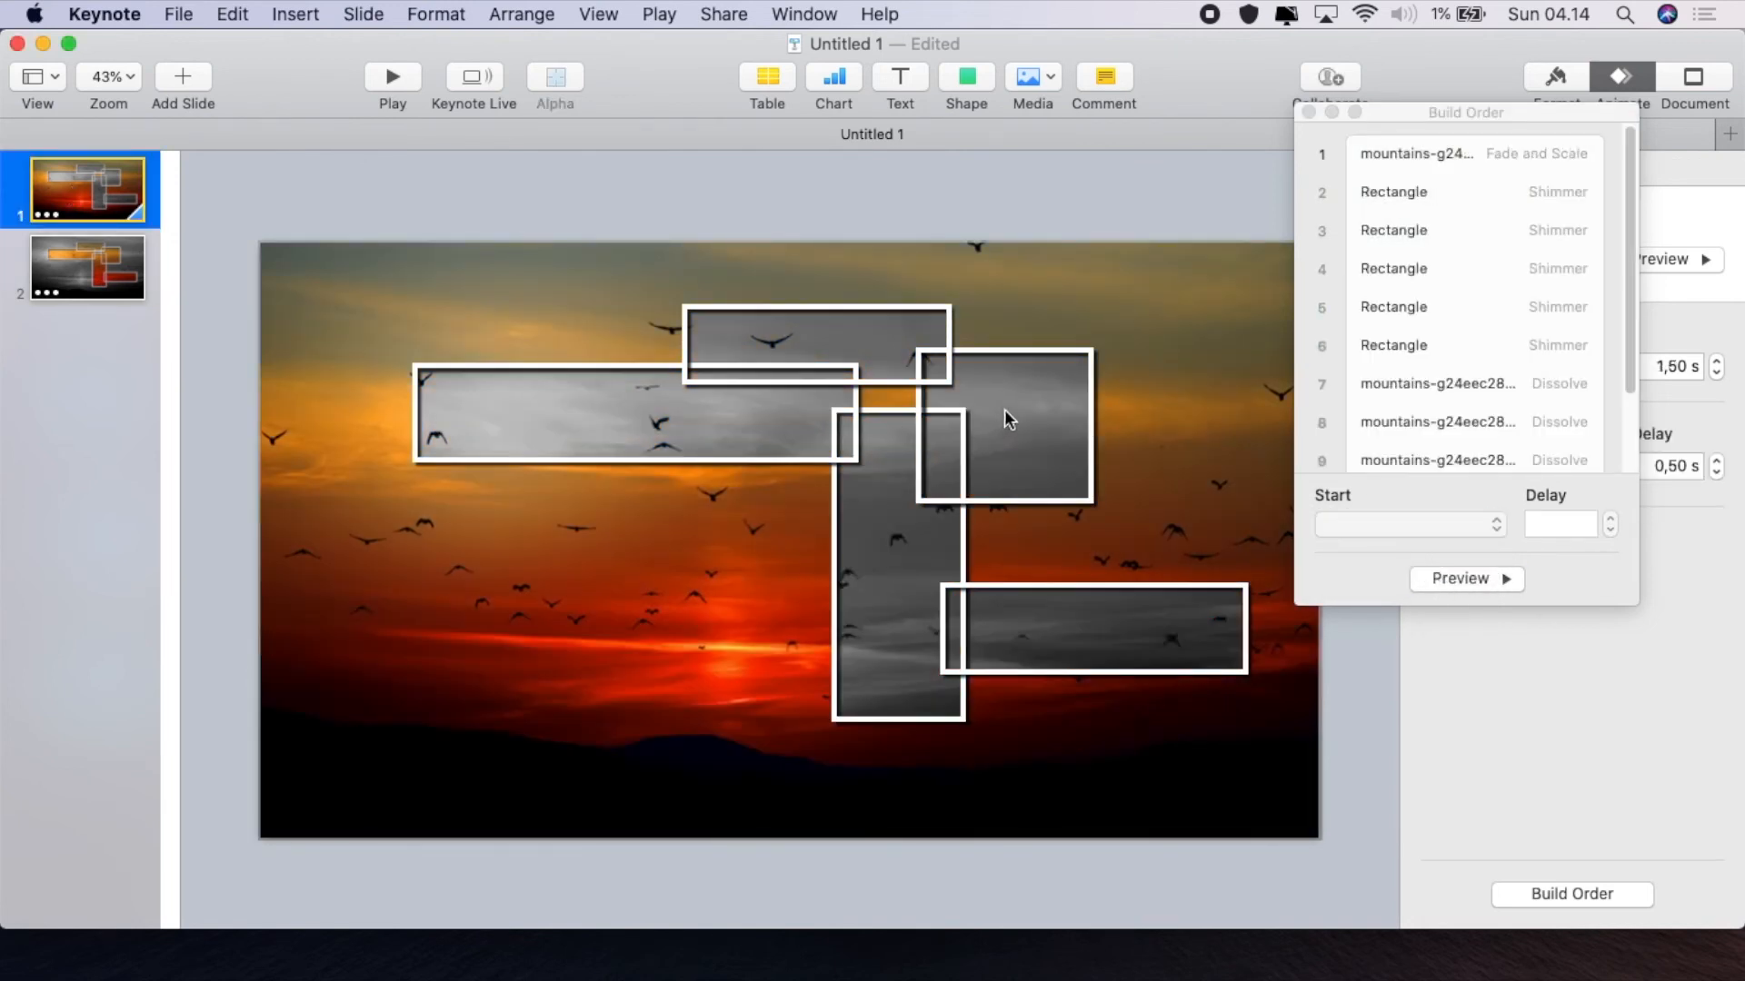
{"action": "left_click", "coordinate": [1308, 112]}
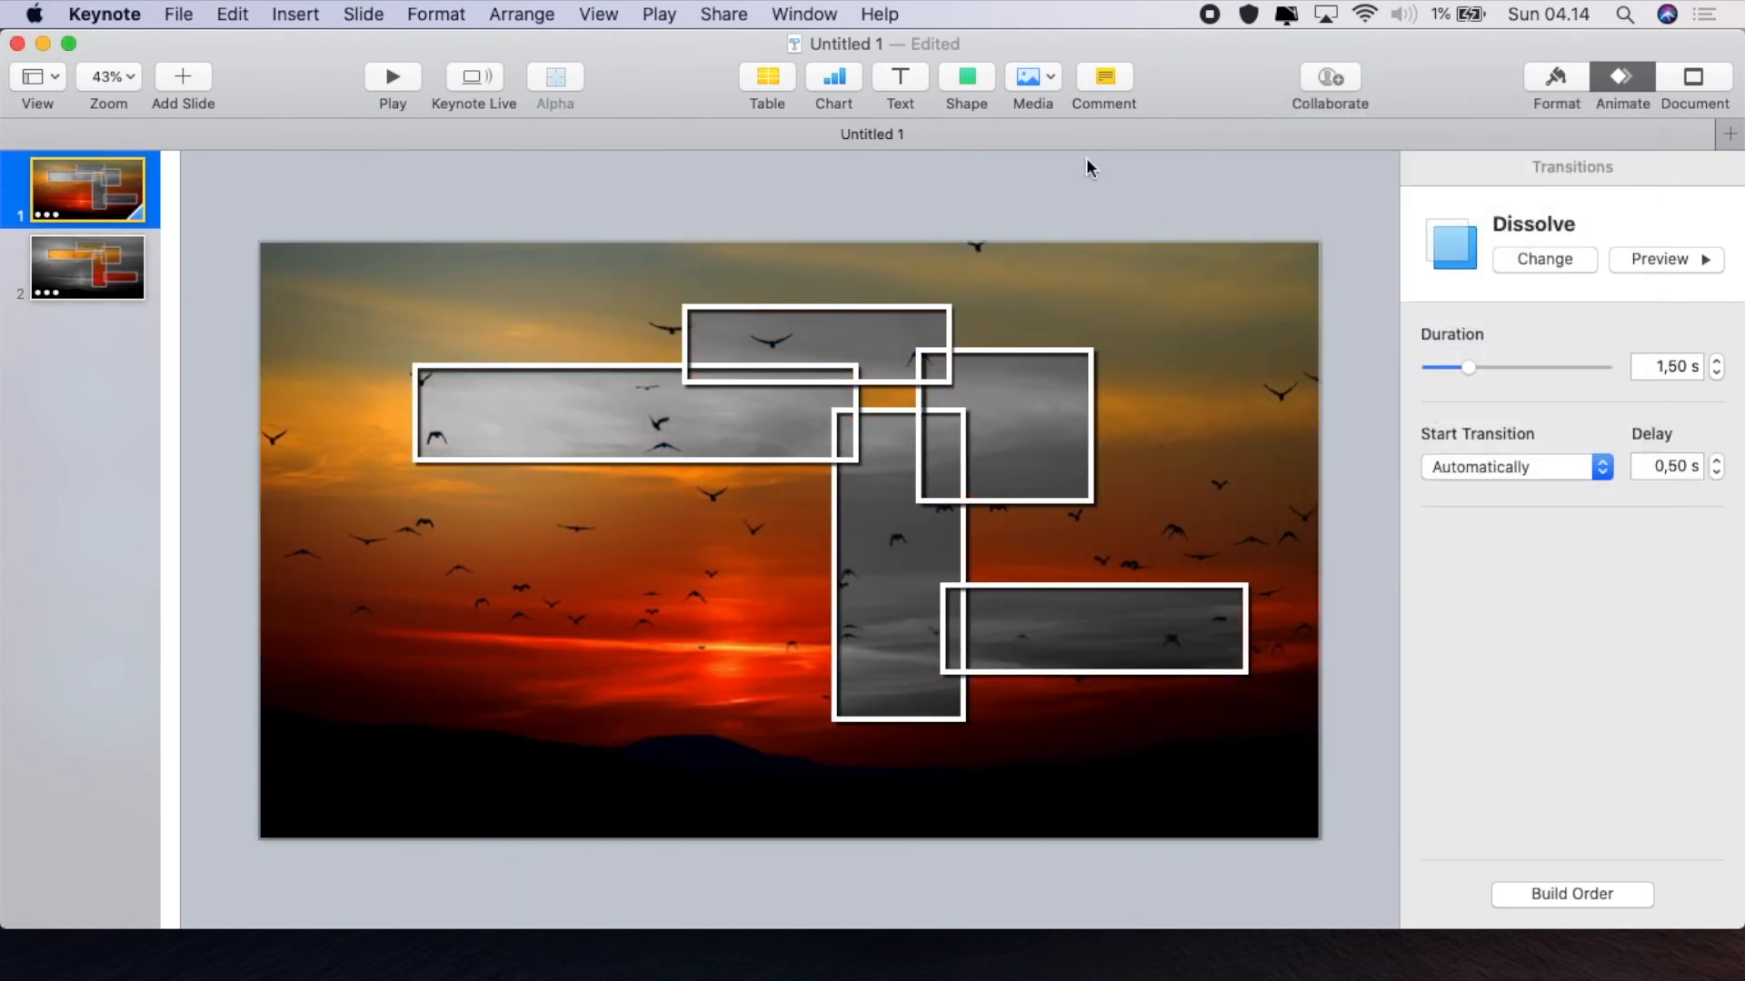
{"action": "left_click", "coordinate": [897, 74]}
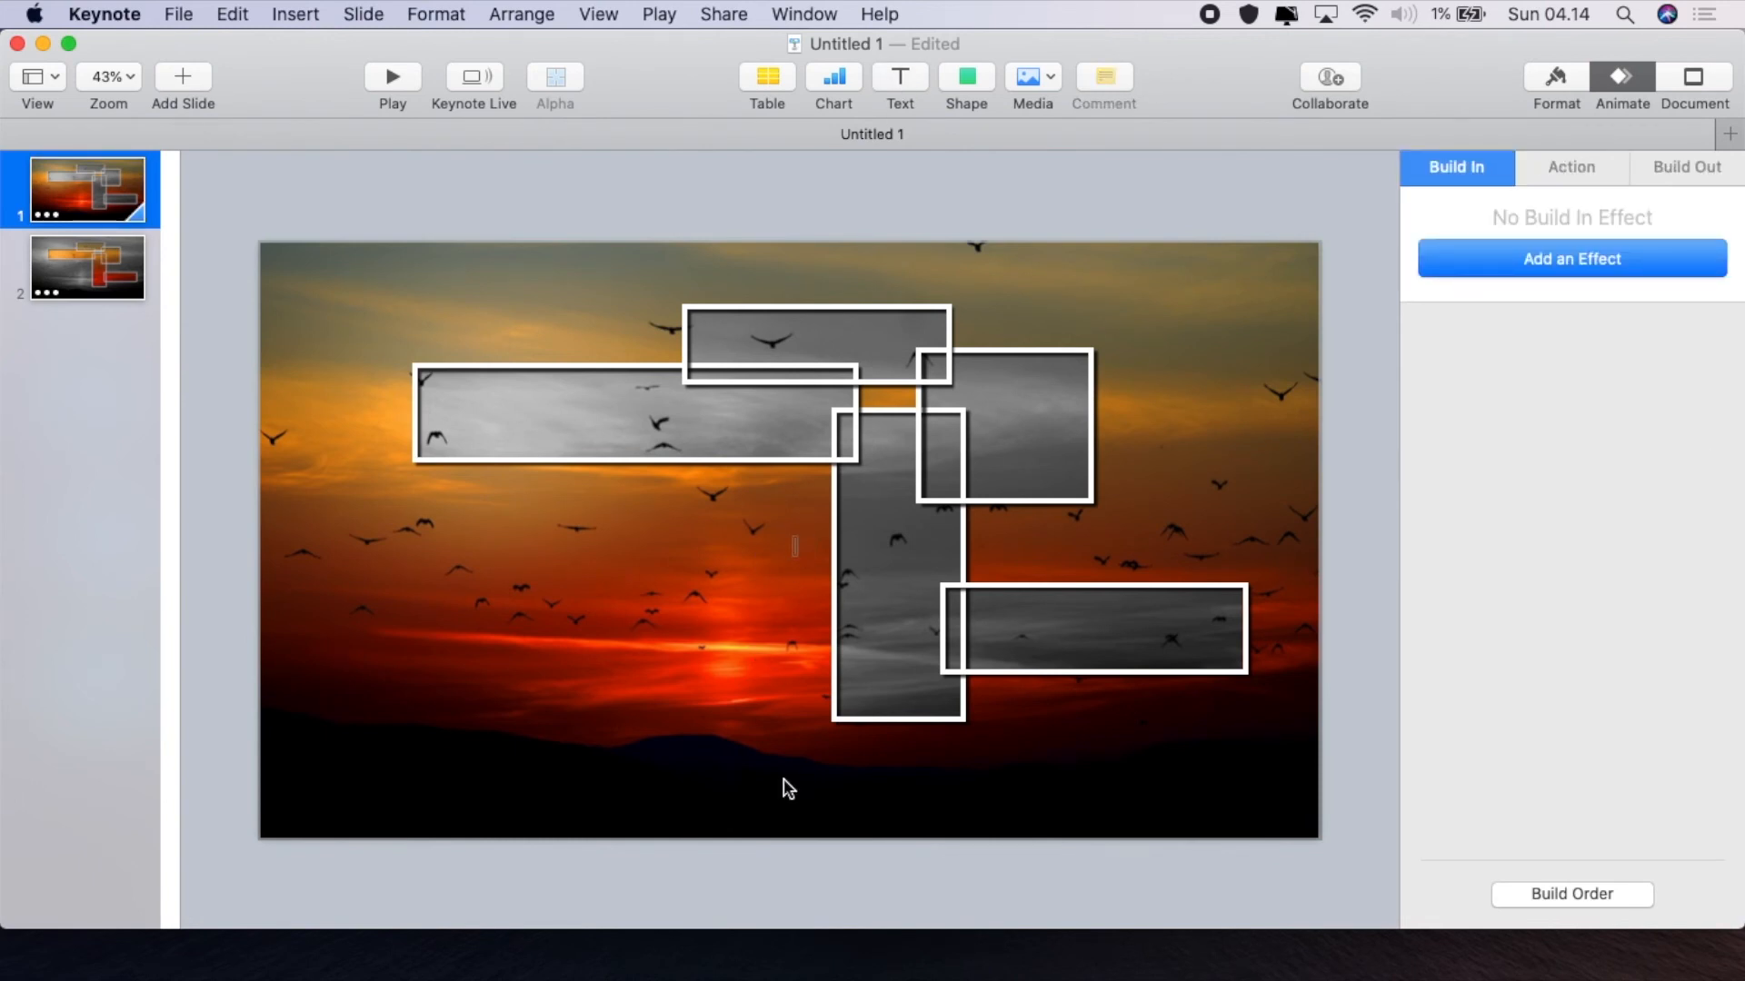
{"action": "type", "text": "Sunset"}
{"action": "key", "text": "Return"}
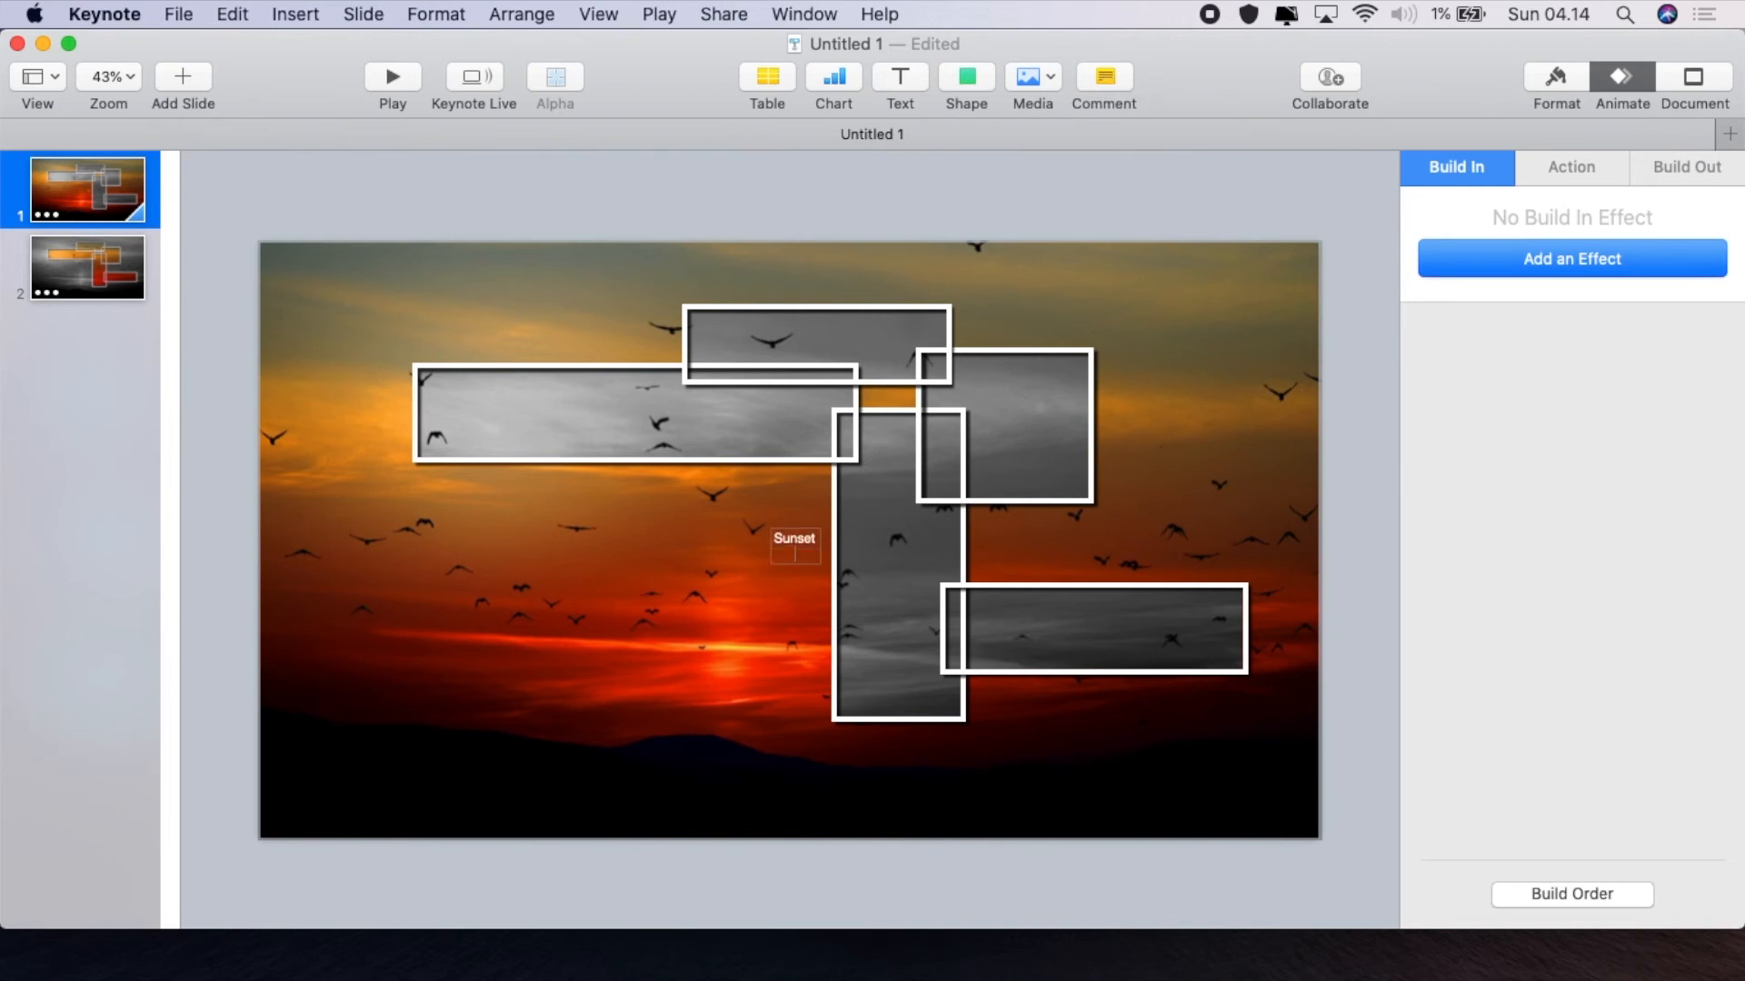
{"action": "type", "text": "Photography"}
Format all of the Sunset Photography text in Snell Roundhand at 147 pt with left alignment
{"action": "left_click", "coordinate": [1557, 101]}
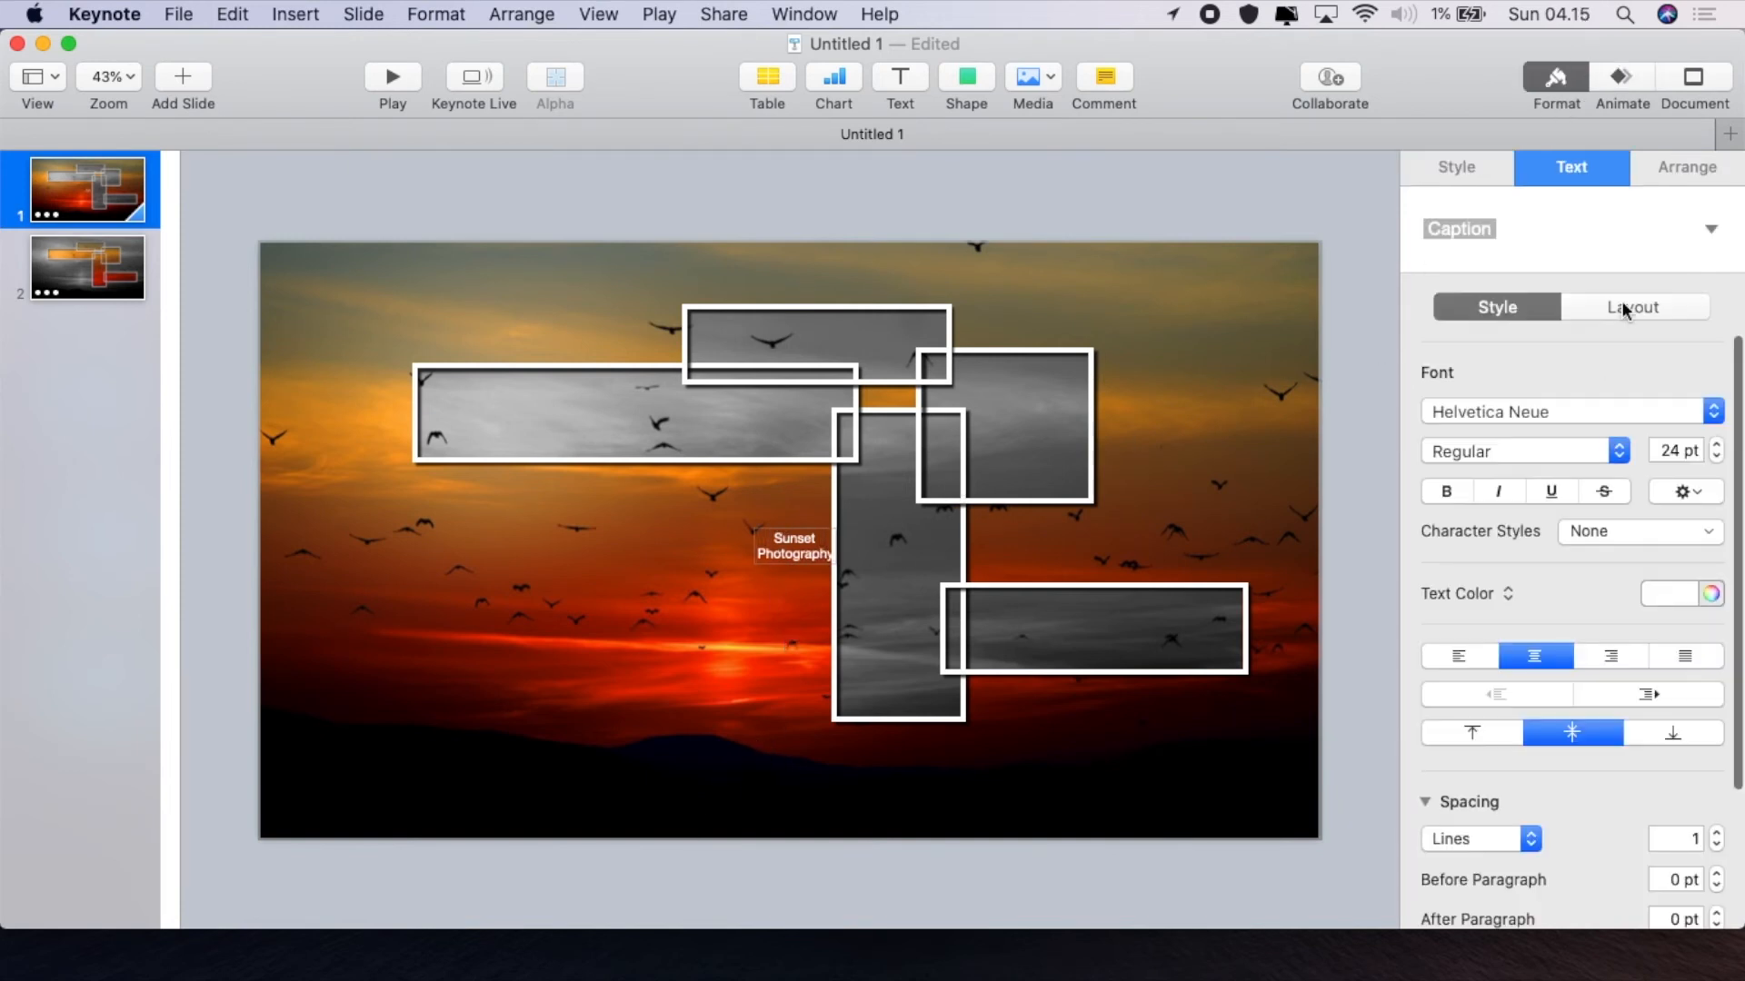
{"action": "key", "text": "super+a"}
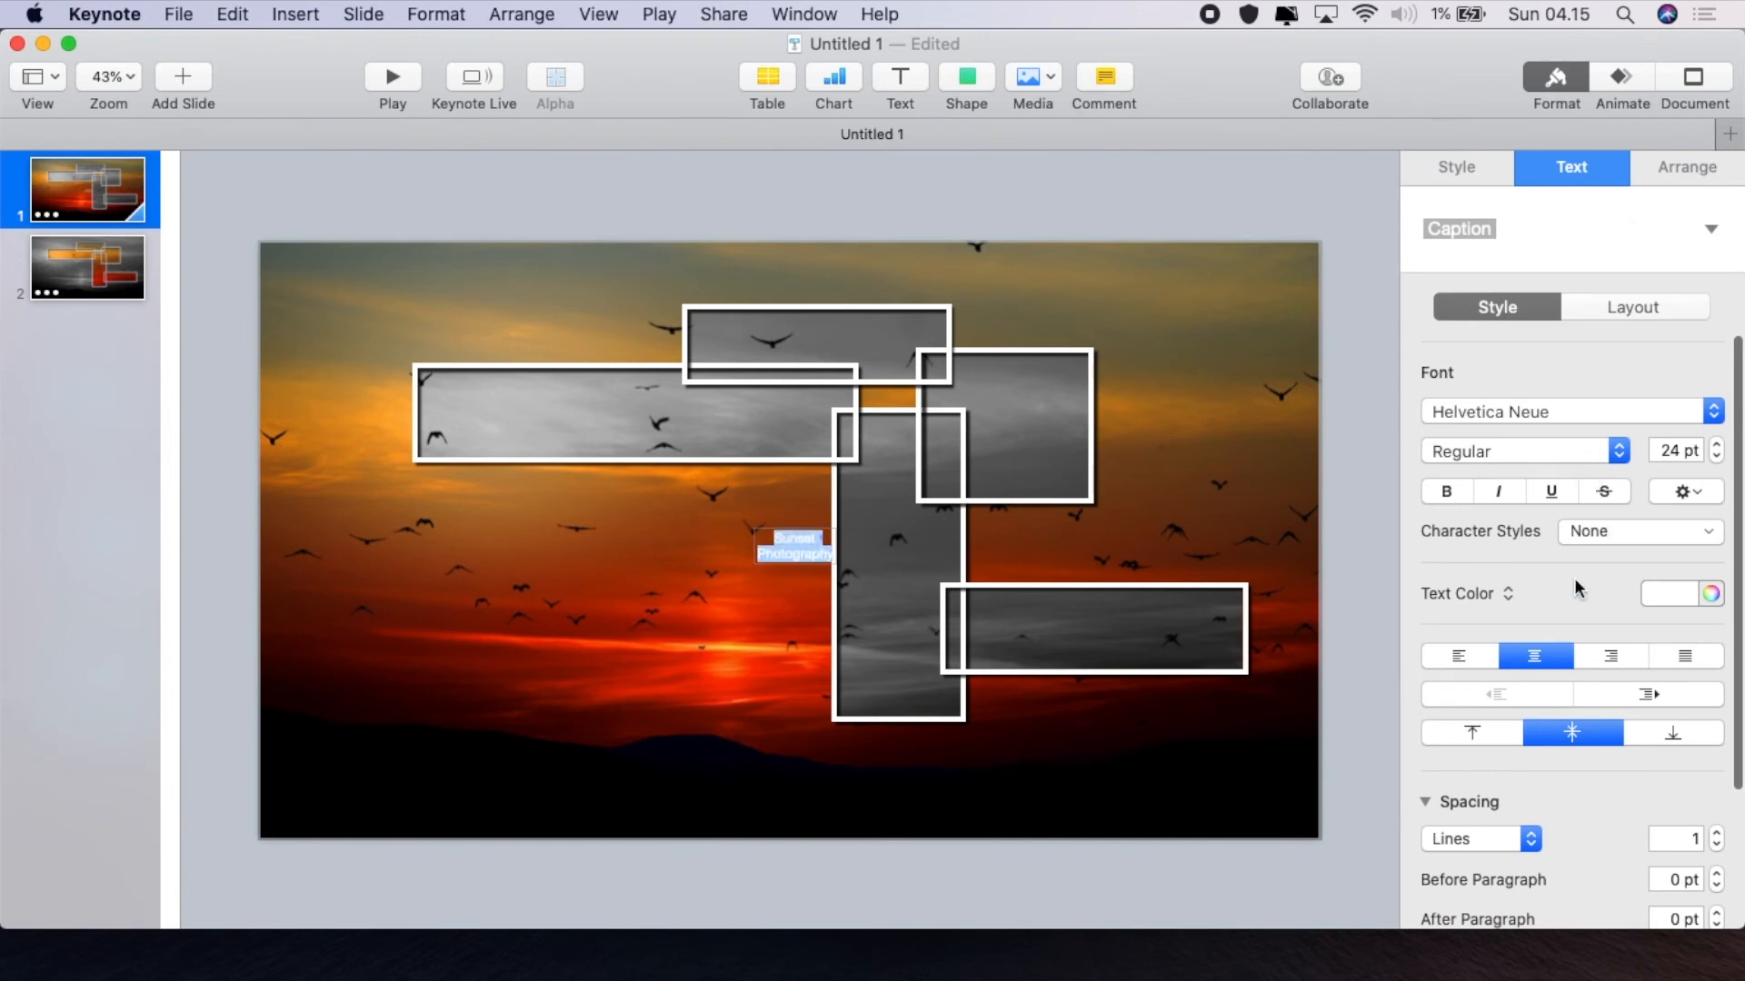
{"action": "left_click", "coordinate": [1488, 413]}
{"action": "scroll", "coordinate": [1472, 761], "scroll_direction": "down", "scroll_amount": 5}
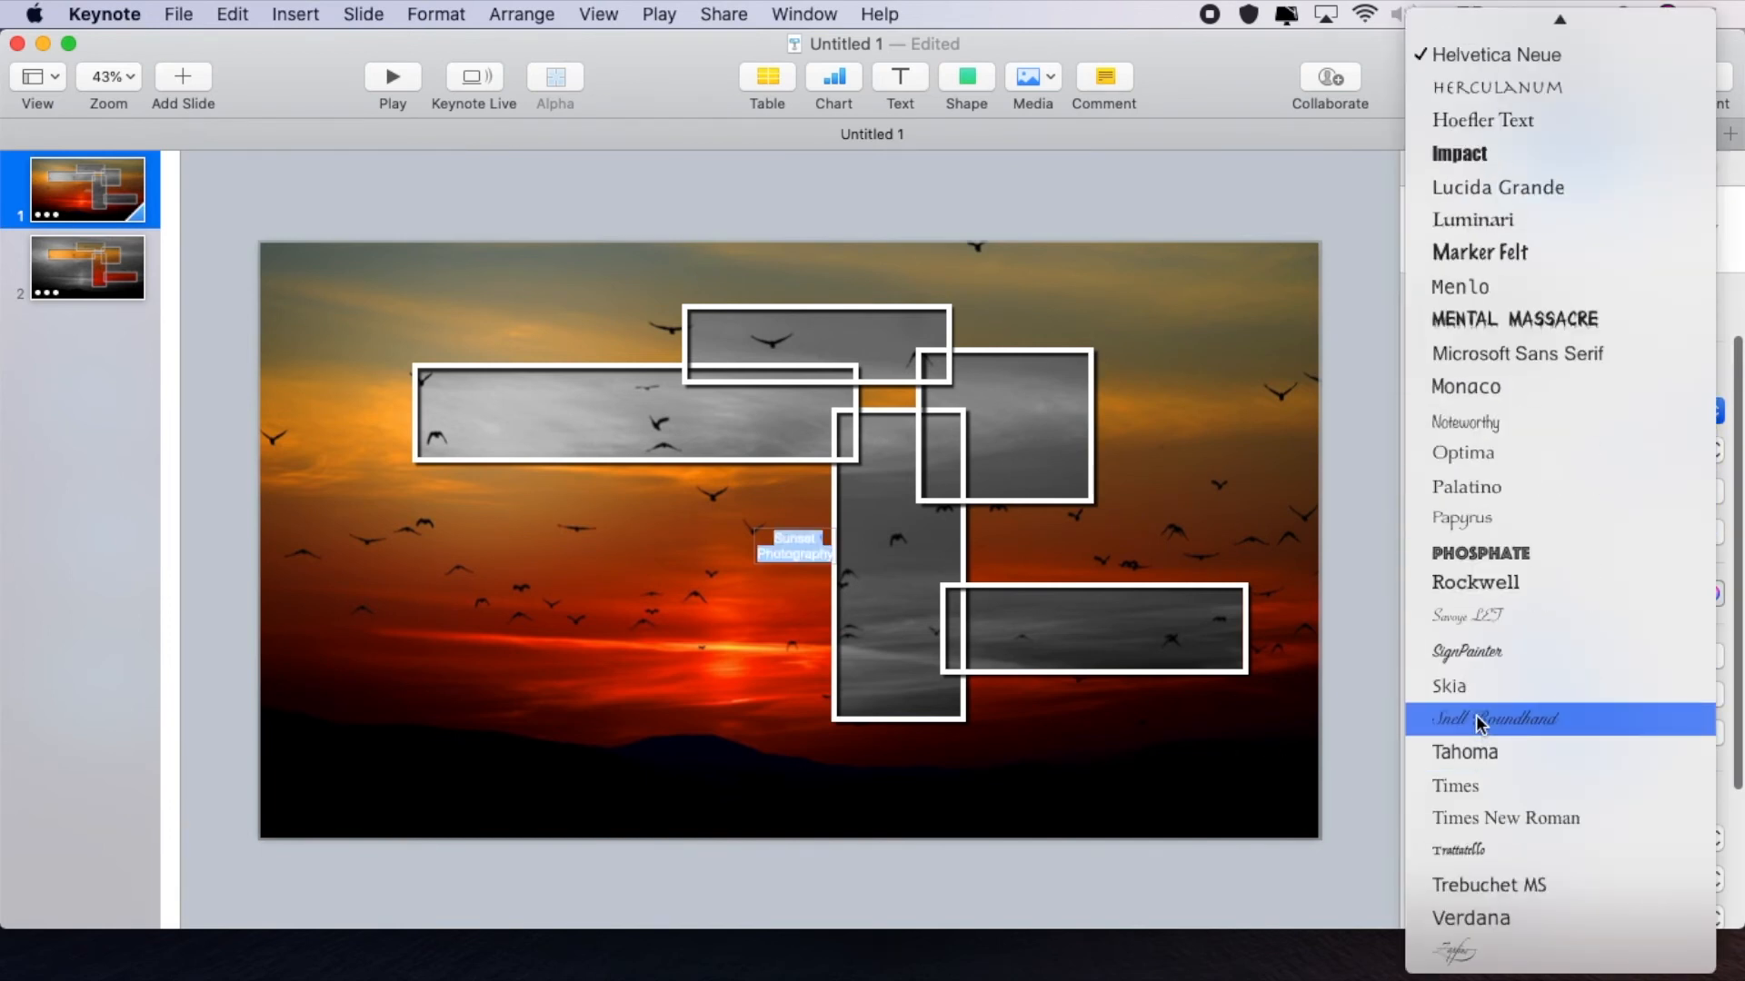
{"action": "left_click", "coordinate": [1476, 717]}
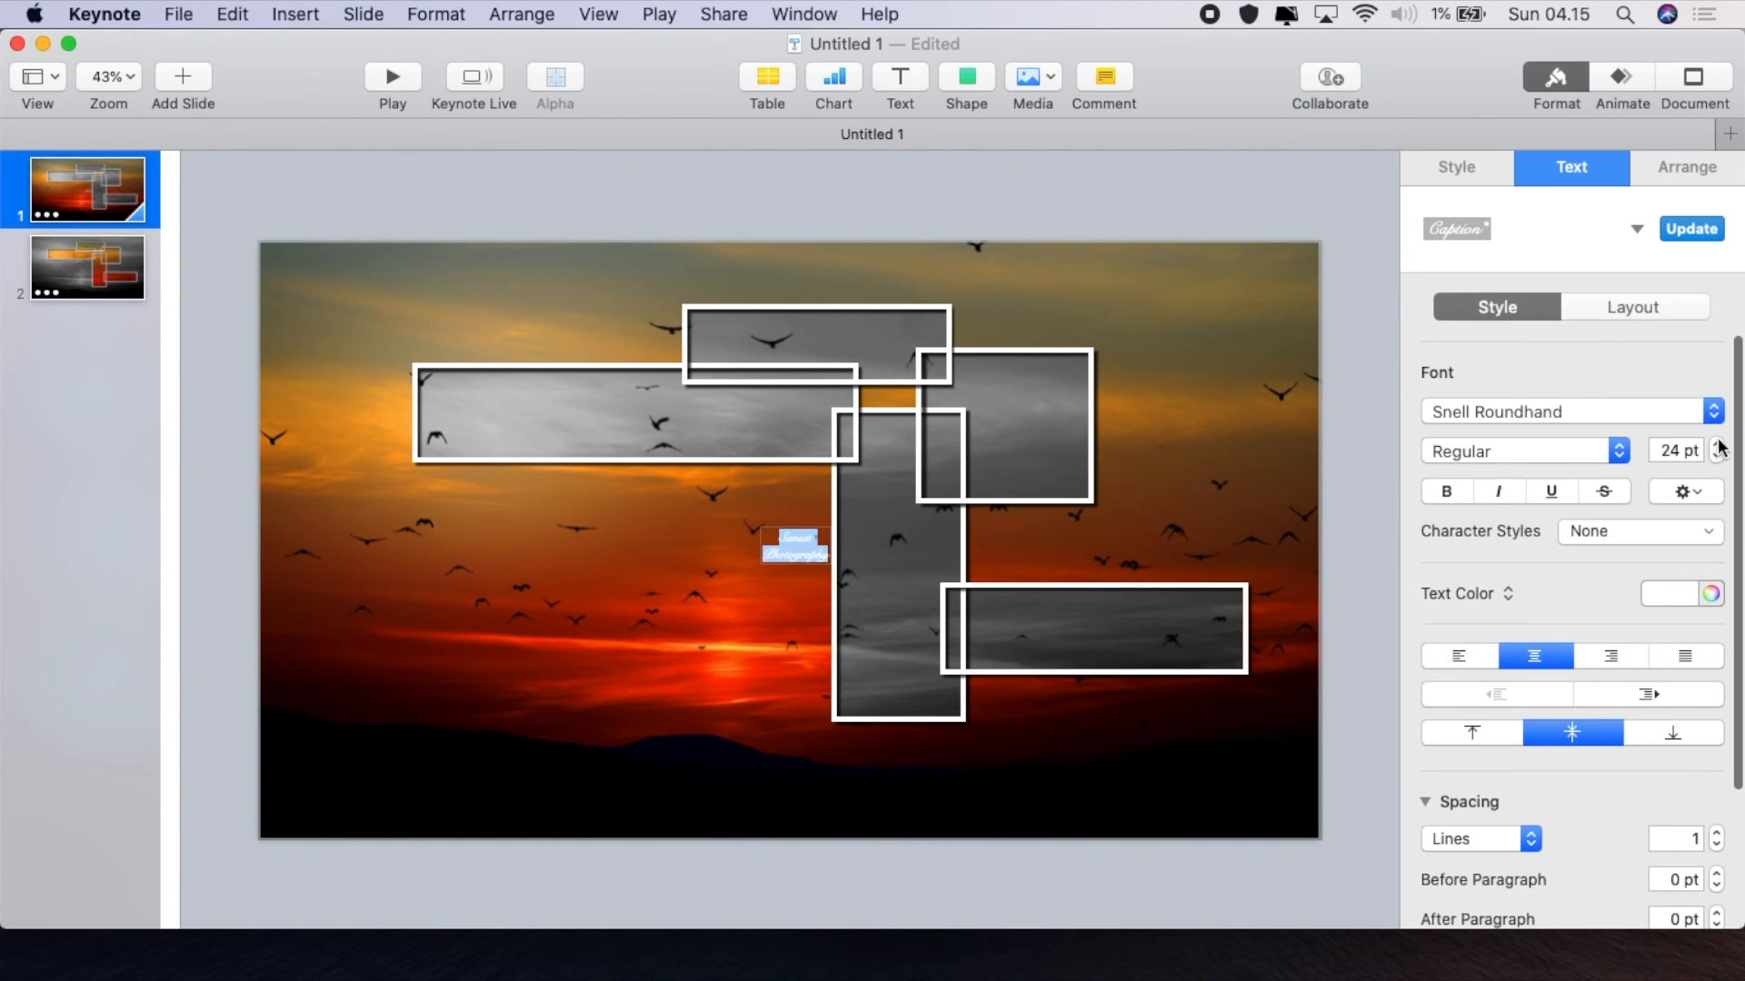
{"action": "left_click_drag", "start_coordinate": [1718, 445], "coordinate": [1719, 446]}
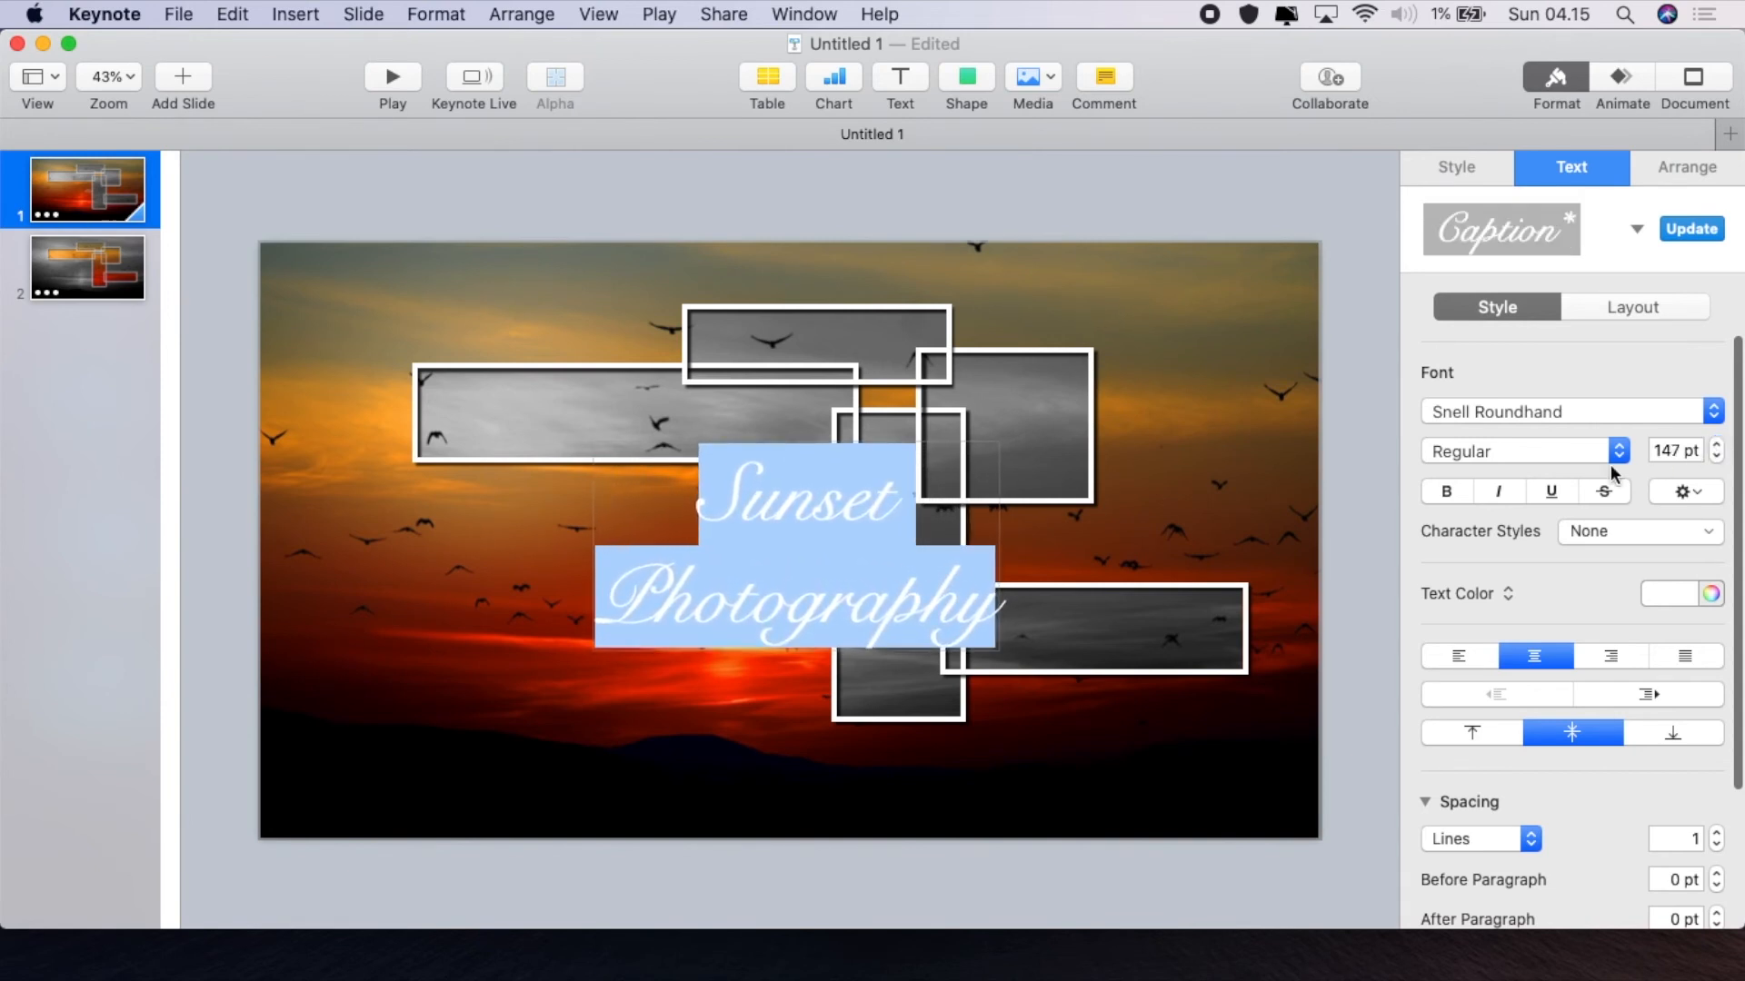
{"action": "left_click", "coordinate": [1451, 654]}
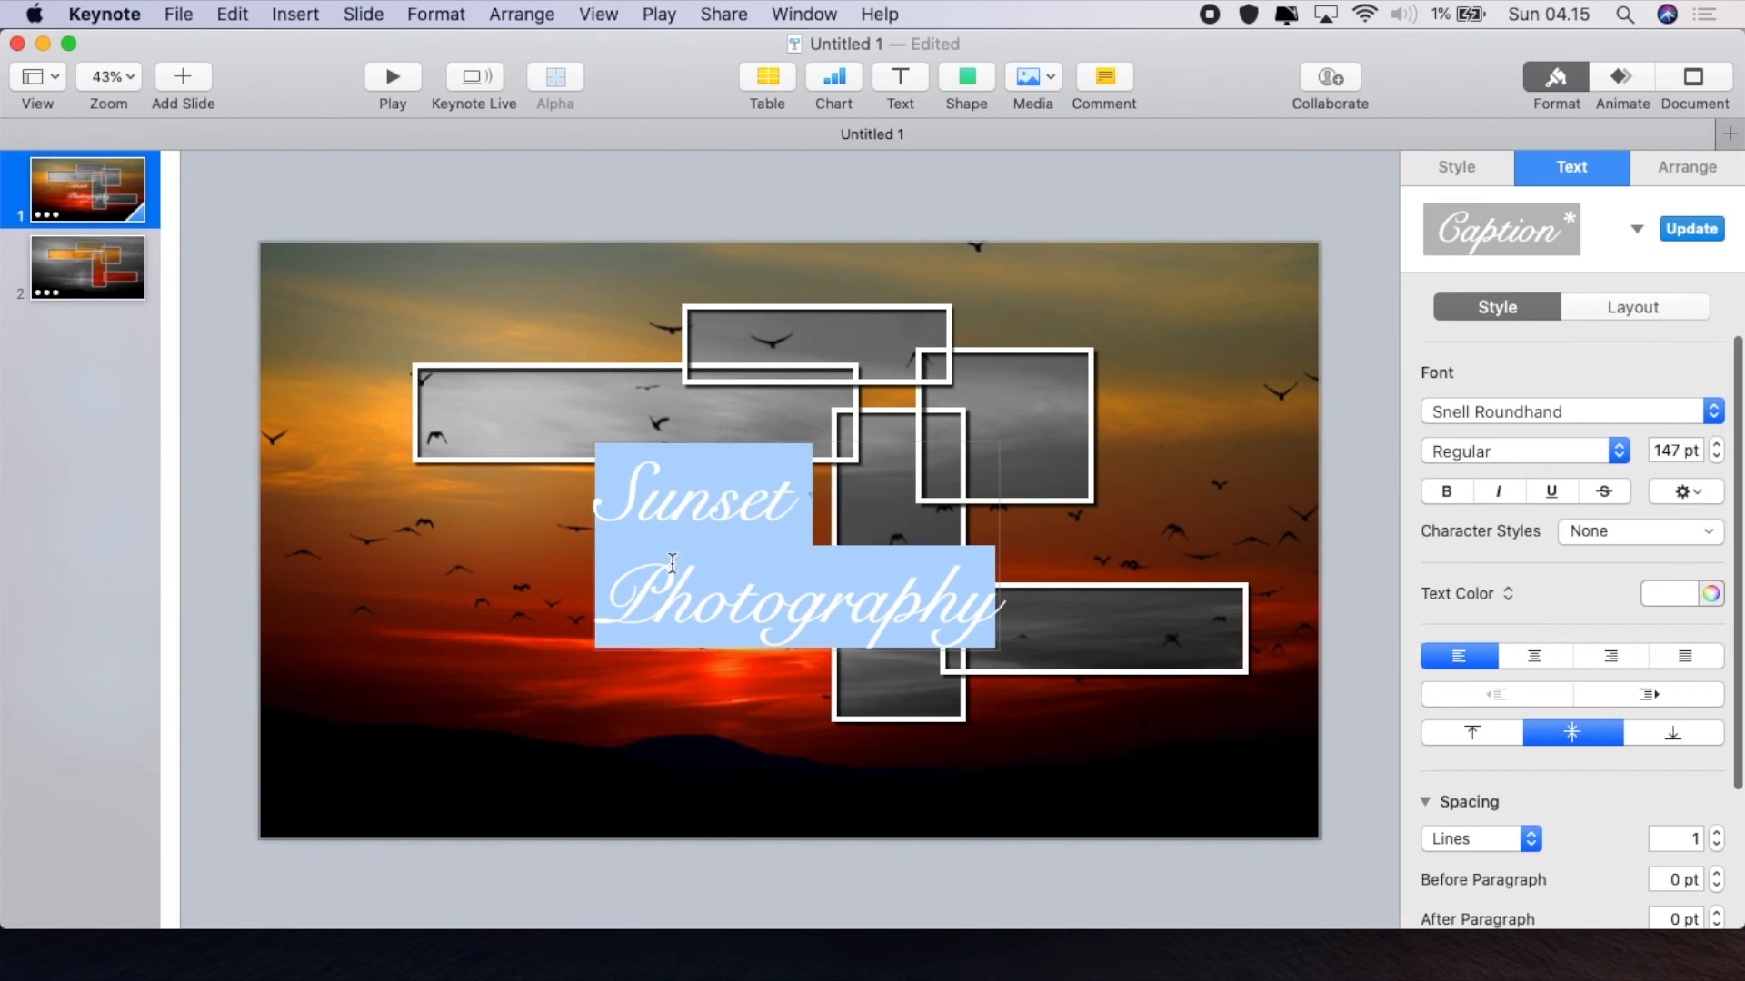
Place the title text below the wide upper left panel, aligned with its left edge, and reduce its font size to 136 pt
{"action": "left_click", "coordinate": [611, 779]}
{"action": "left_click_drag", "start_coordinate": [701, 607], "coordinate": [510, 658]}
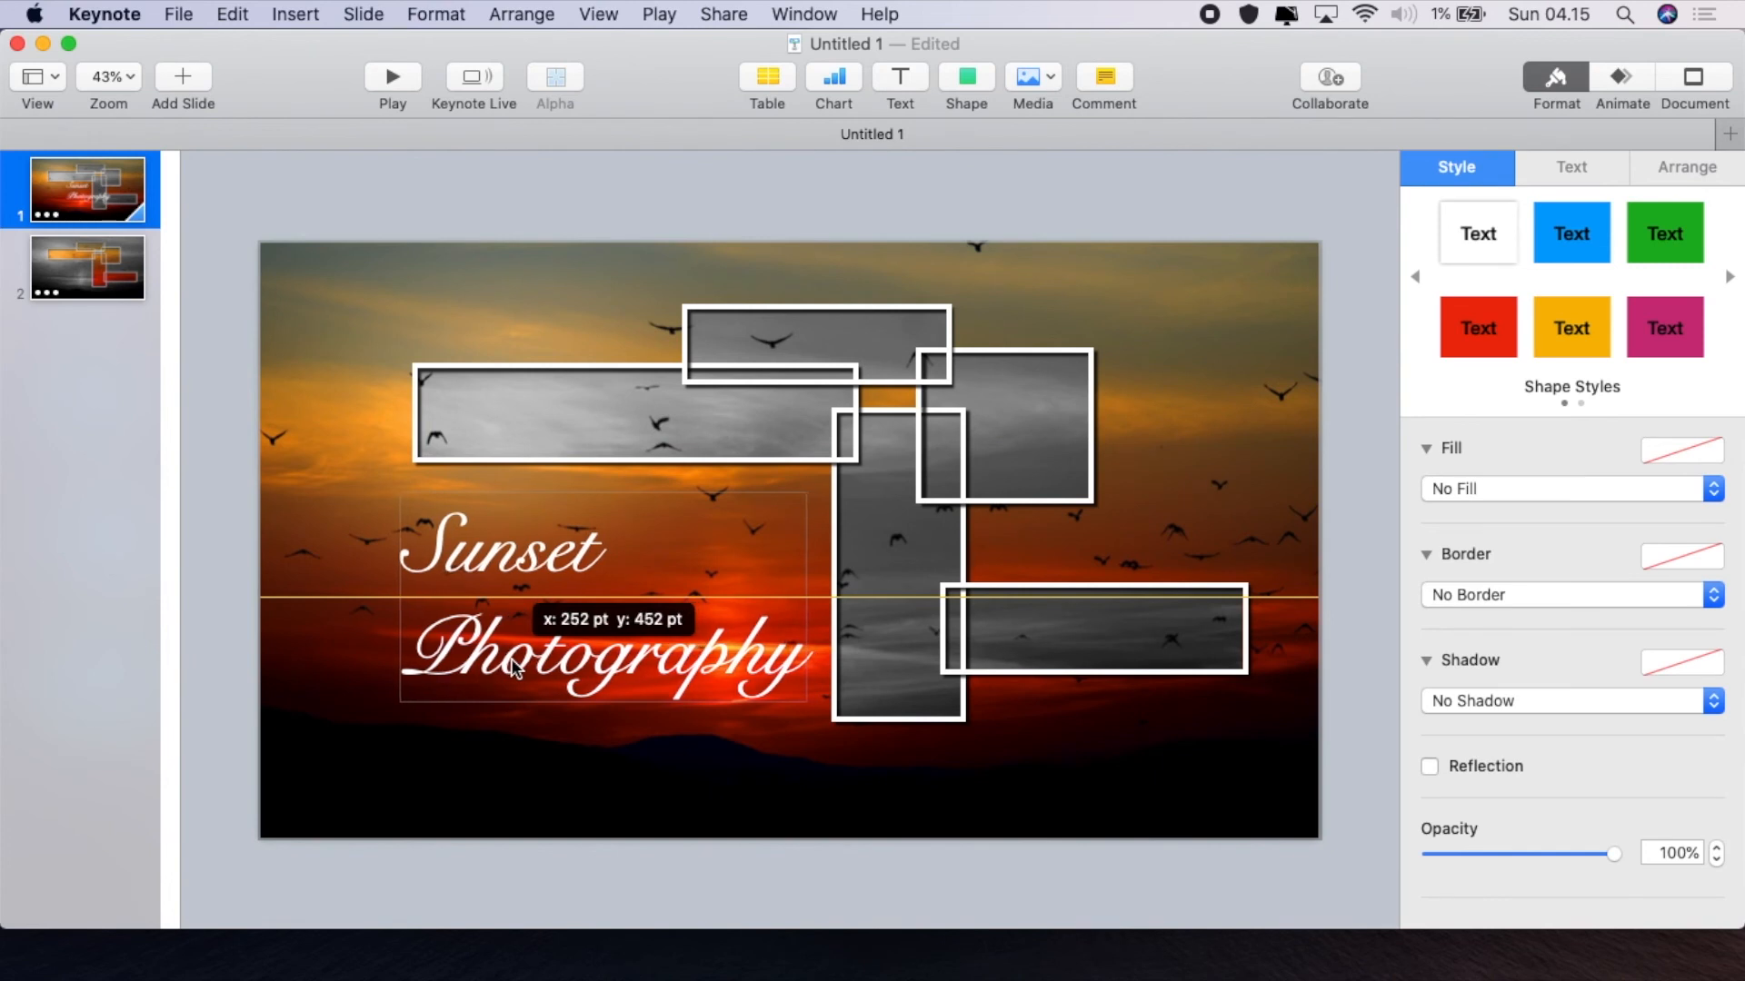
{"action": "left_click", "coordinate": [1542, 169]}
{"action": "left_click", "coordinate": [1716, 457]}
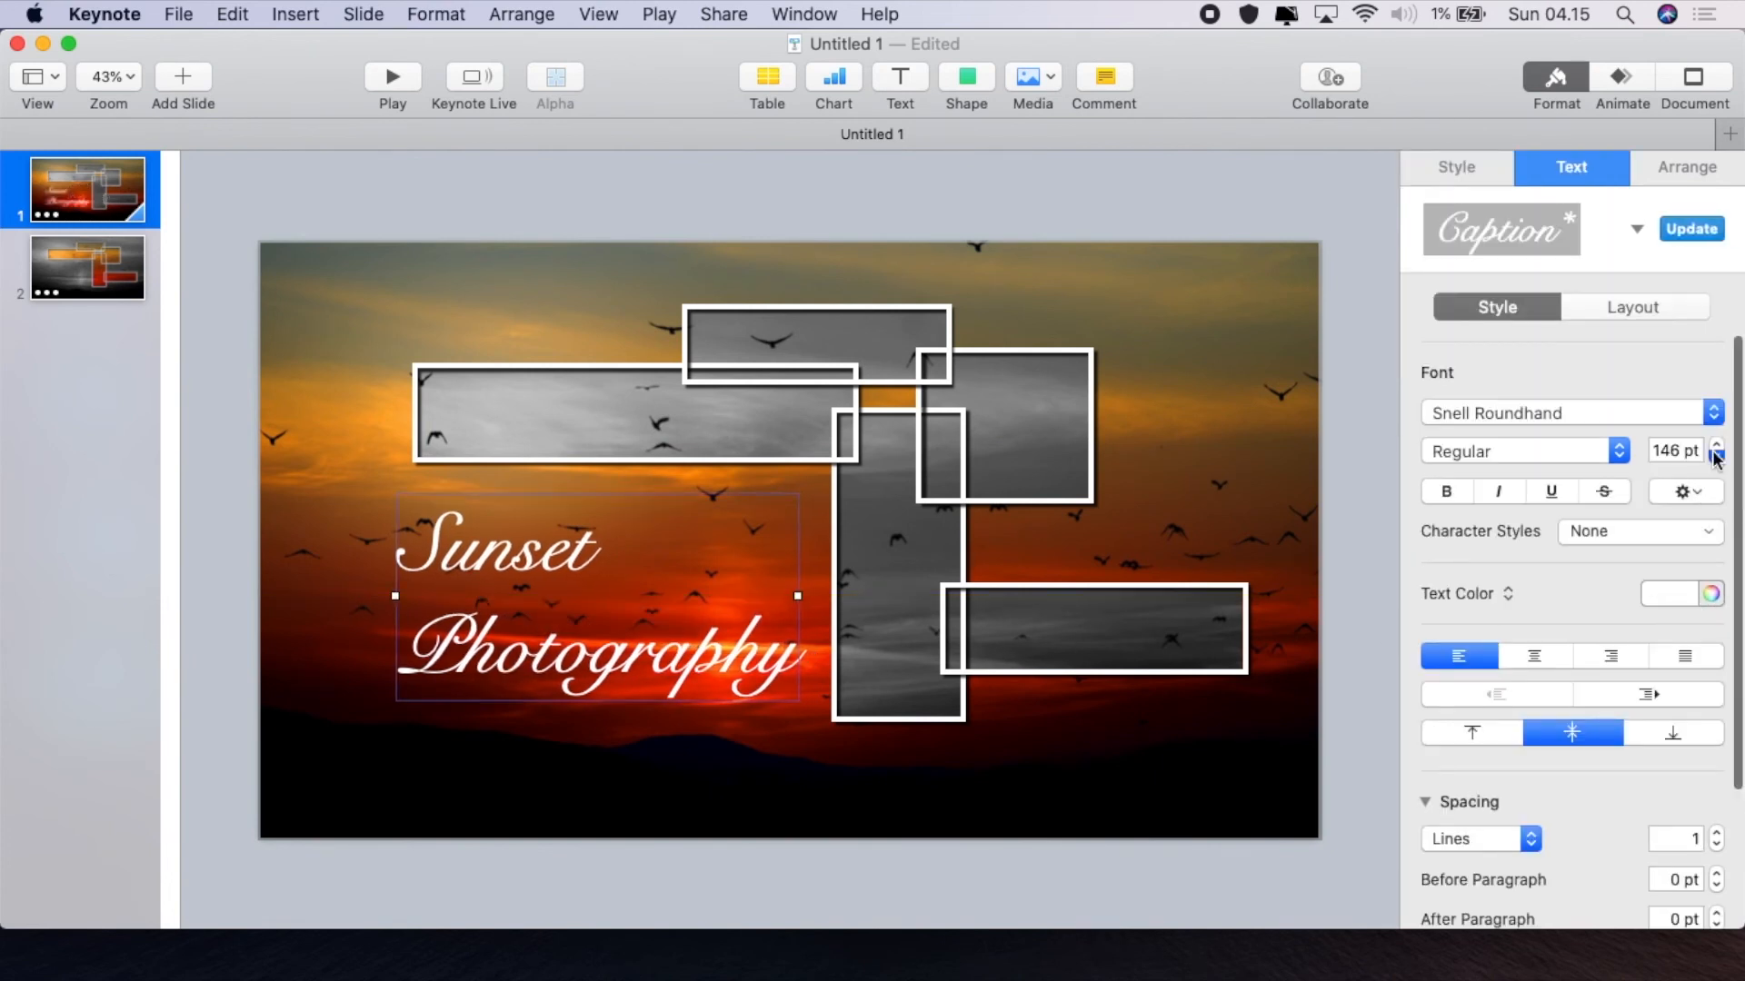
{"action": "left_click", "coordinate": [1716, 457]}
{"action": "left_click", "coordinate": [1716, 457]}
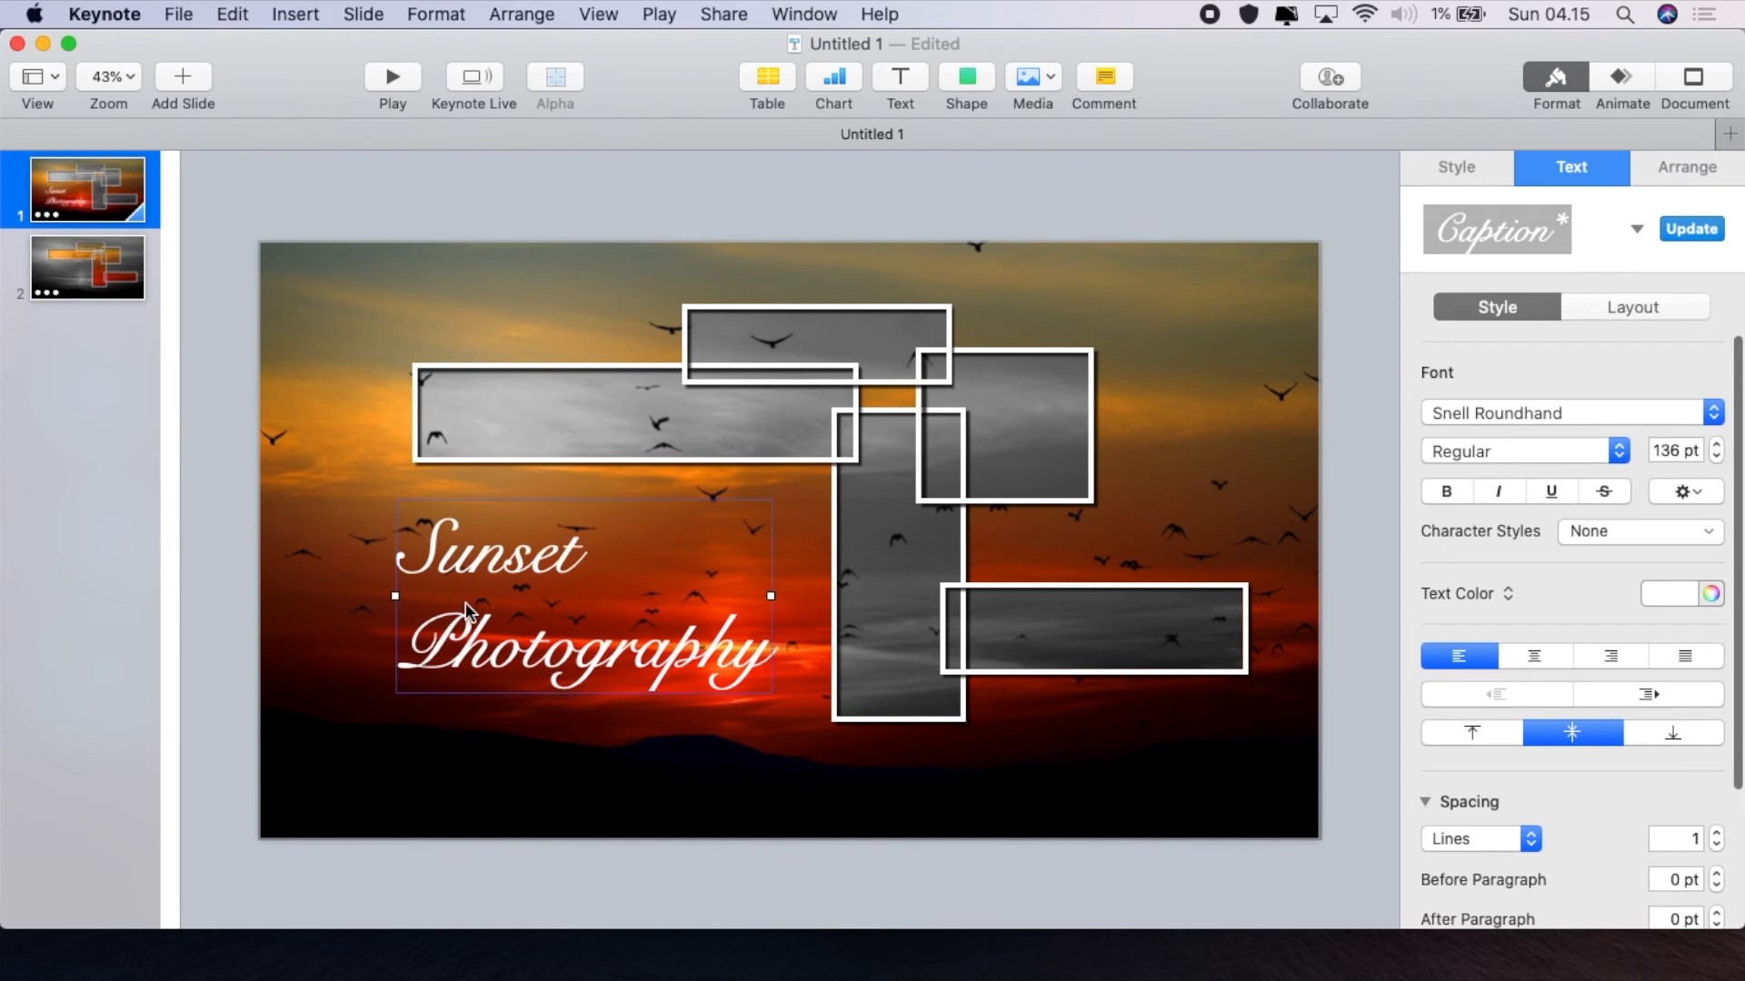
{"action": "left_click_drag", "start_coordinate": [465, 602], "coordinate": [483, 597]}
{"action": "left_click", "coordinate": [499, 717]}
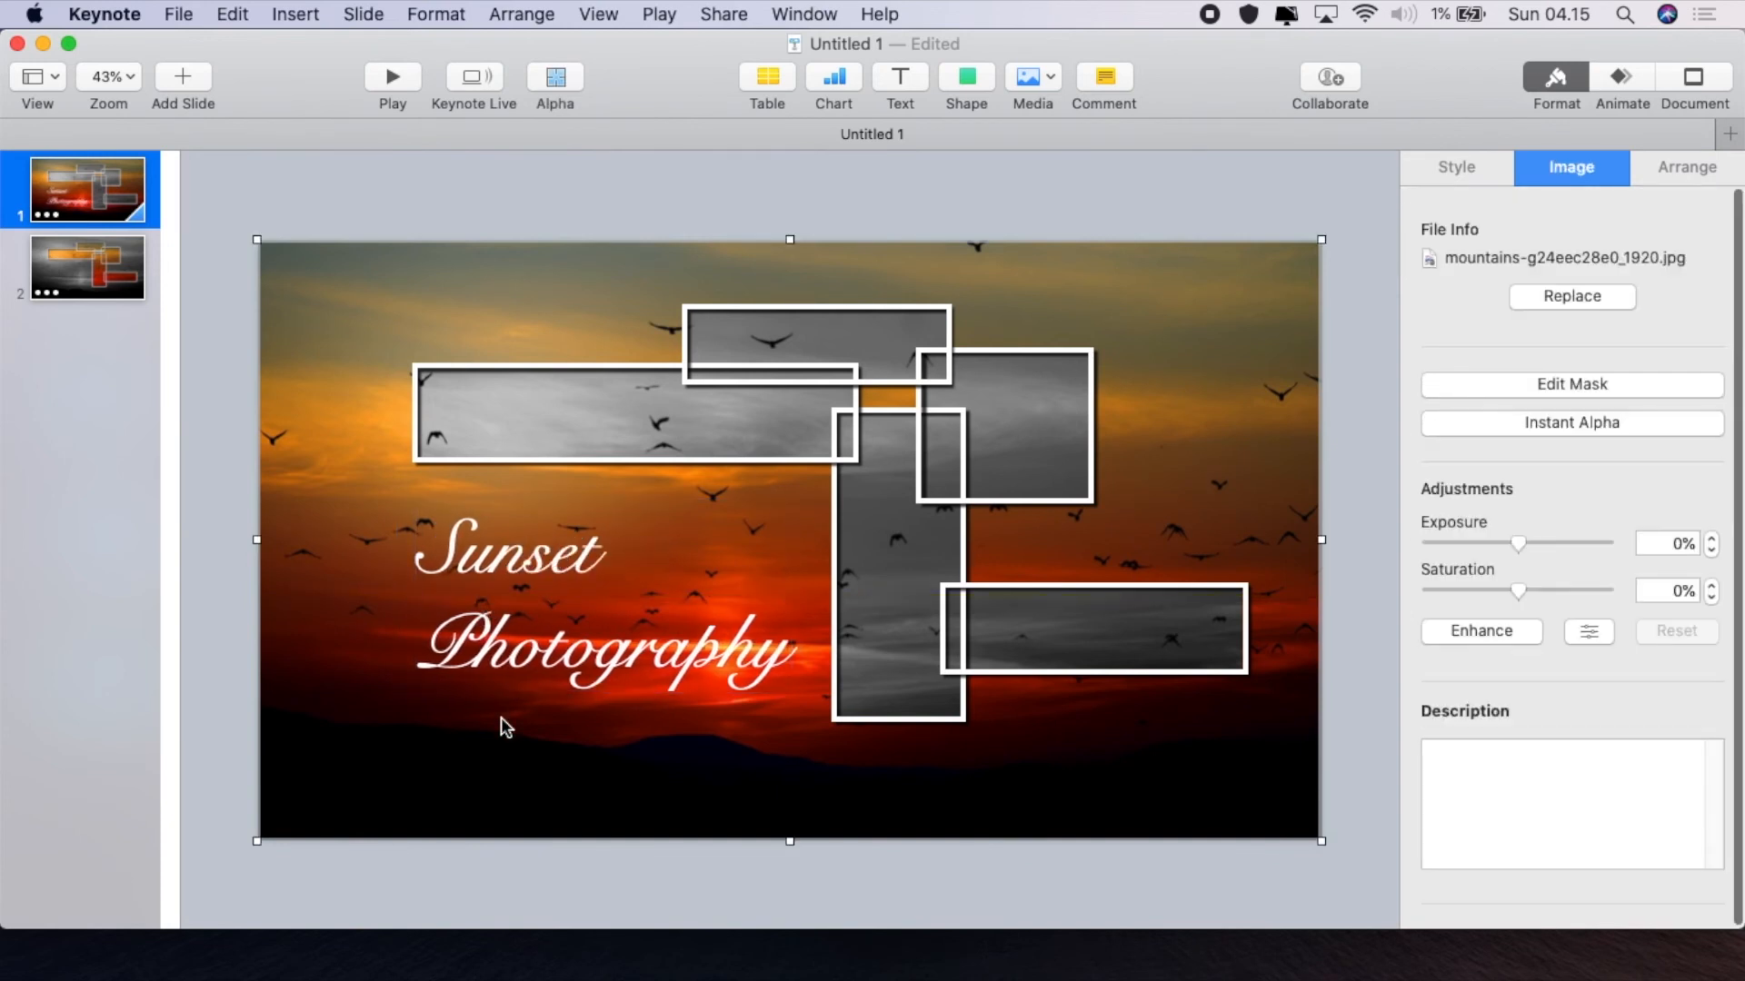
Copy the title text to the same position on the second slide and color that copy Lemon yellow
{"action": "left_click", "coordinate": [467, 600]}
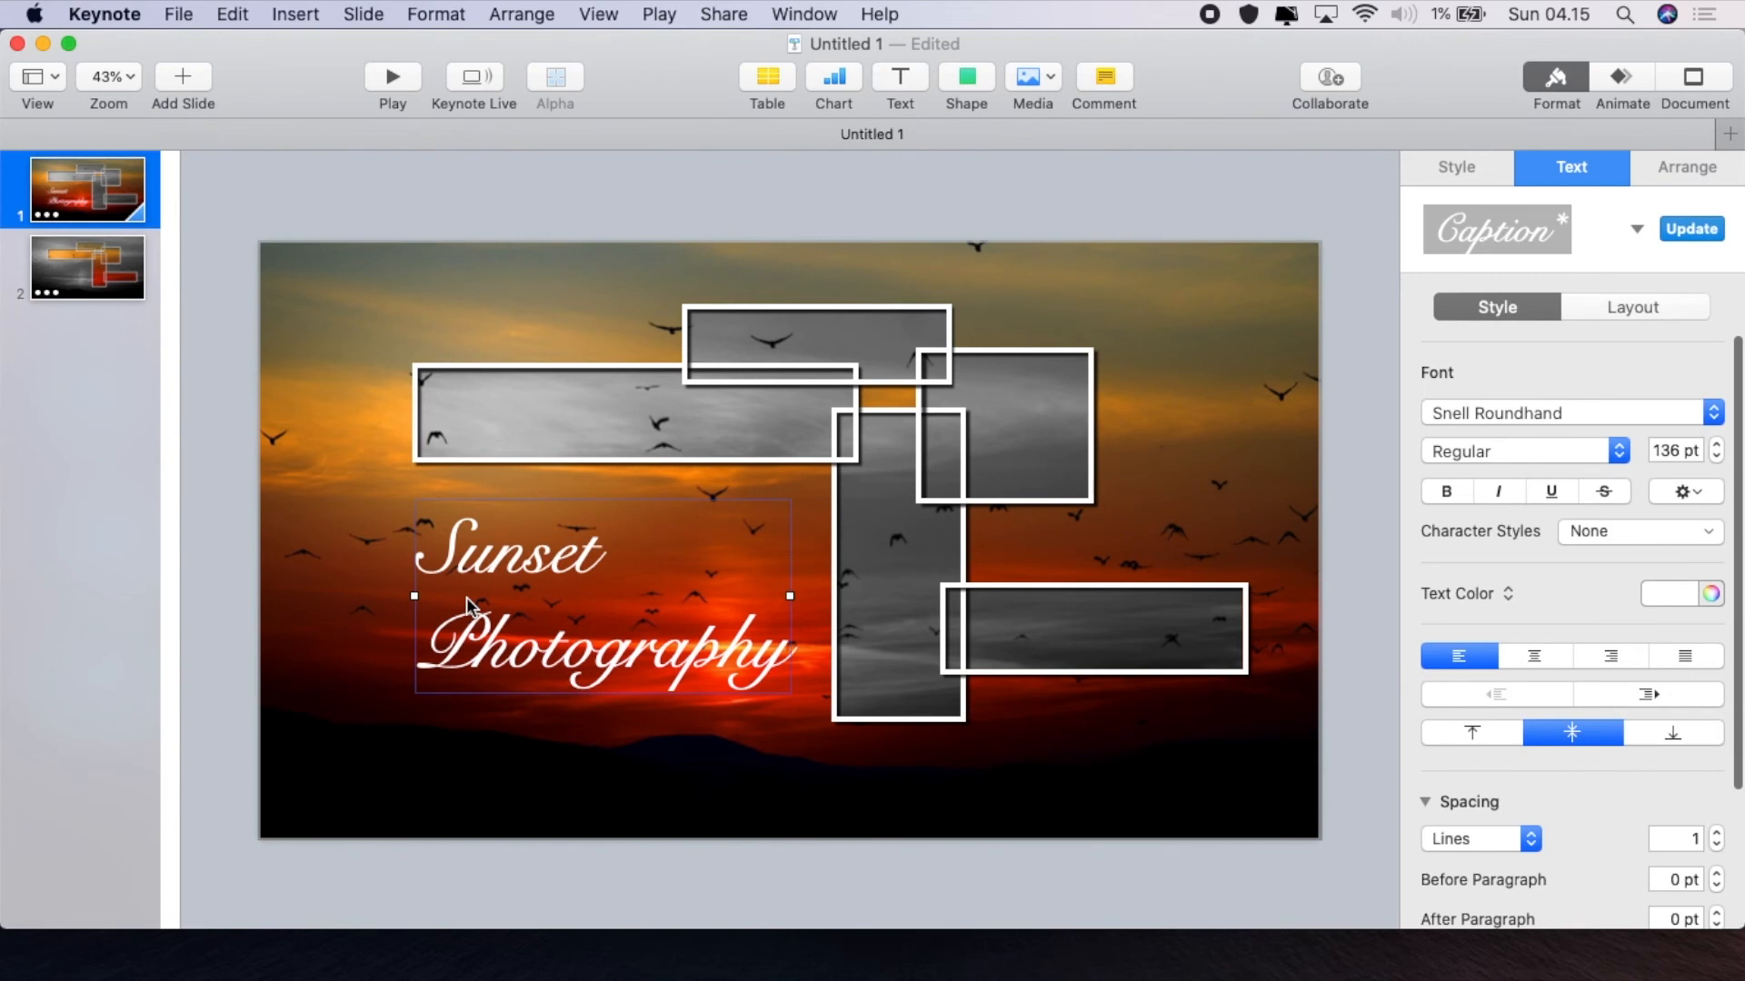
{"action": "left_click", "coordinate": [70, 271]}
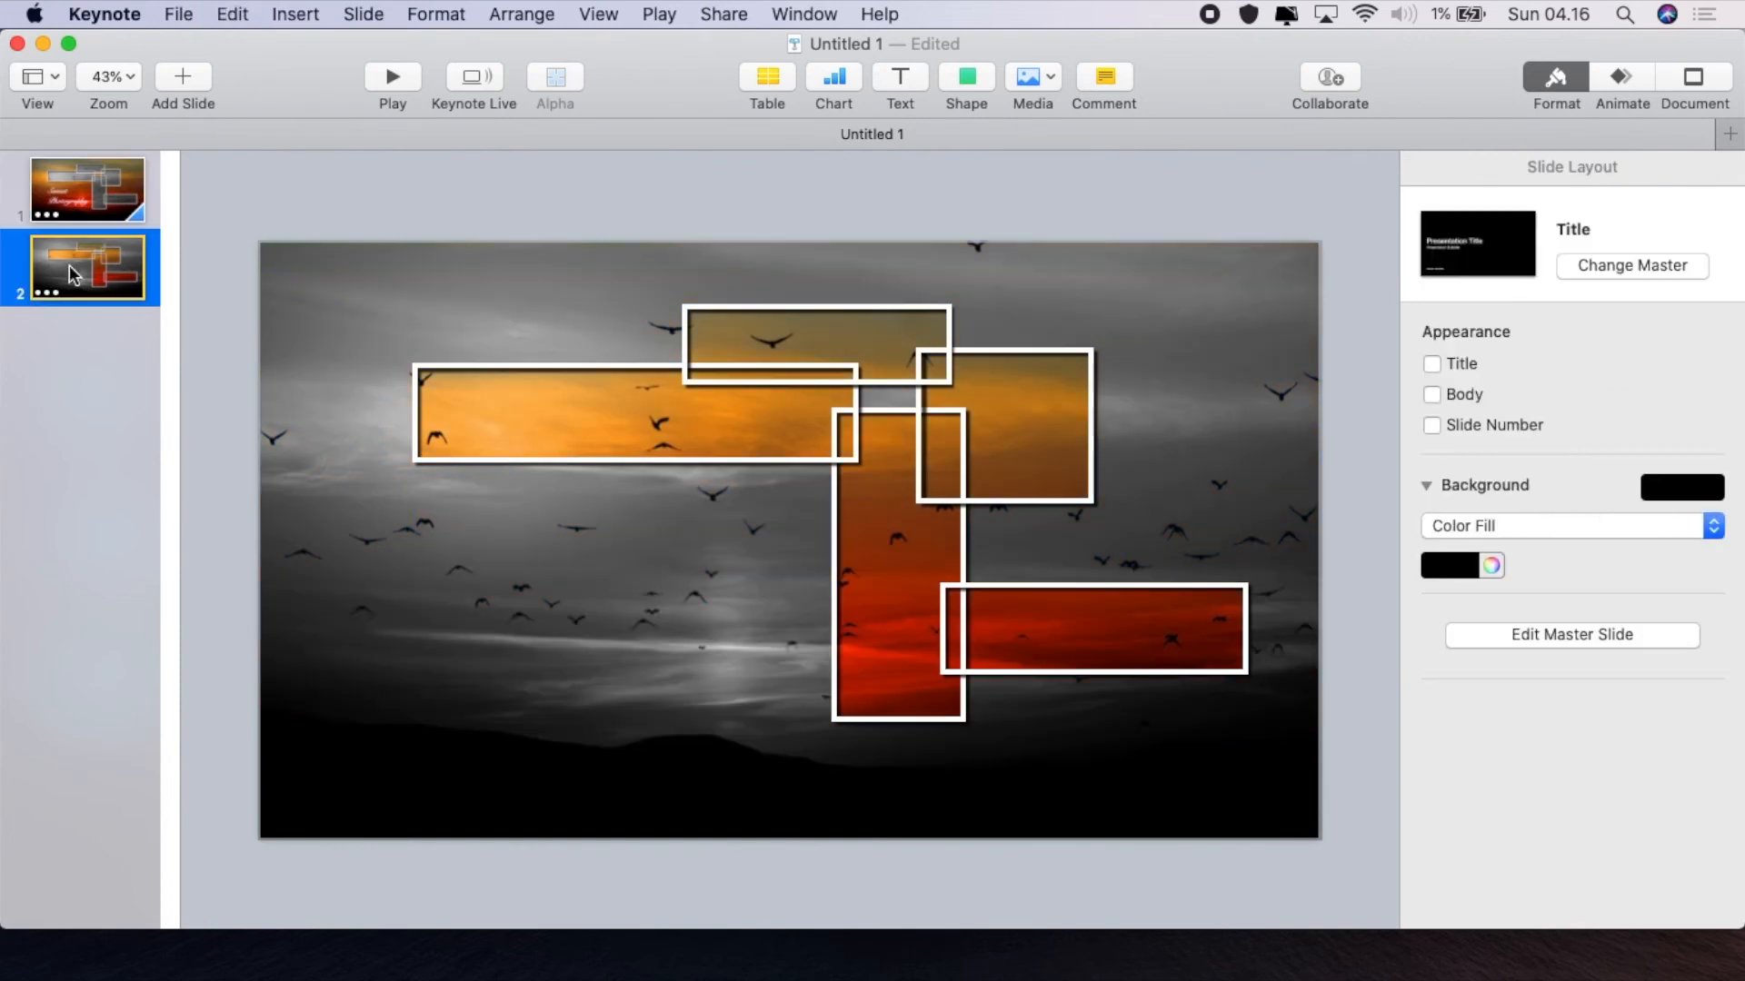
{"action": "key", "text": "super+v"}
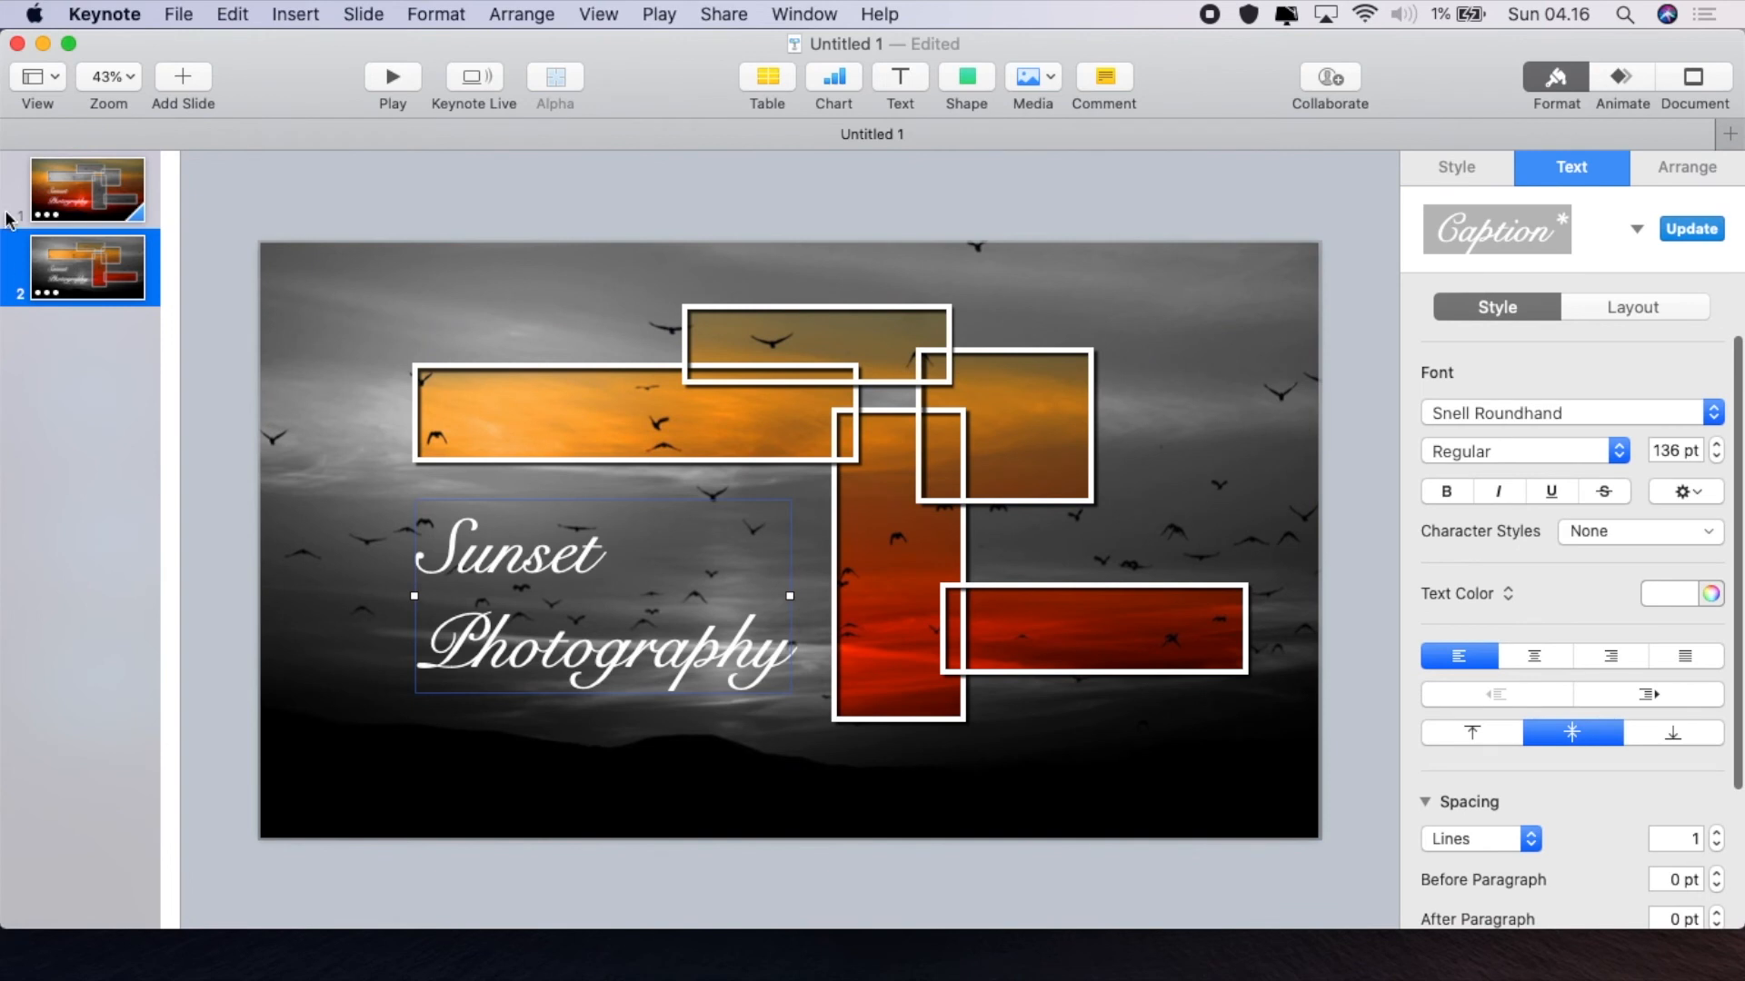
{"action": "left_click", "coordinate": [1711, 593]}
{"action": "left_click", "coordinate": [723, 309]}
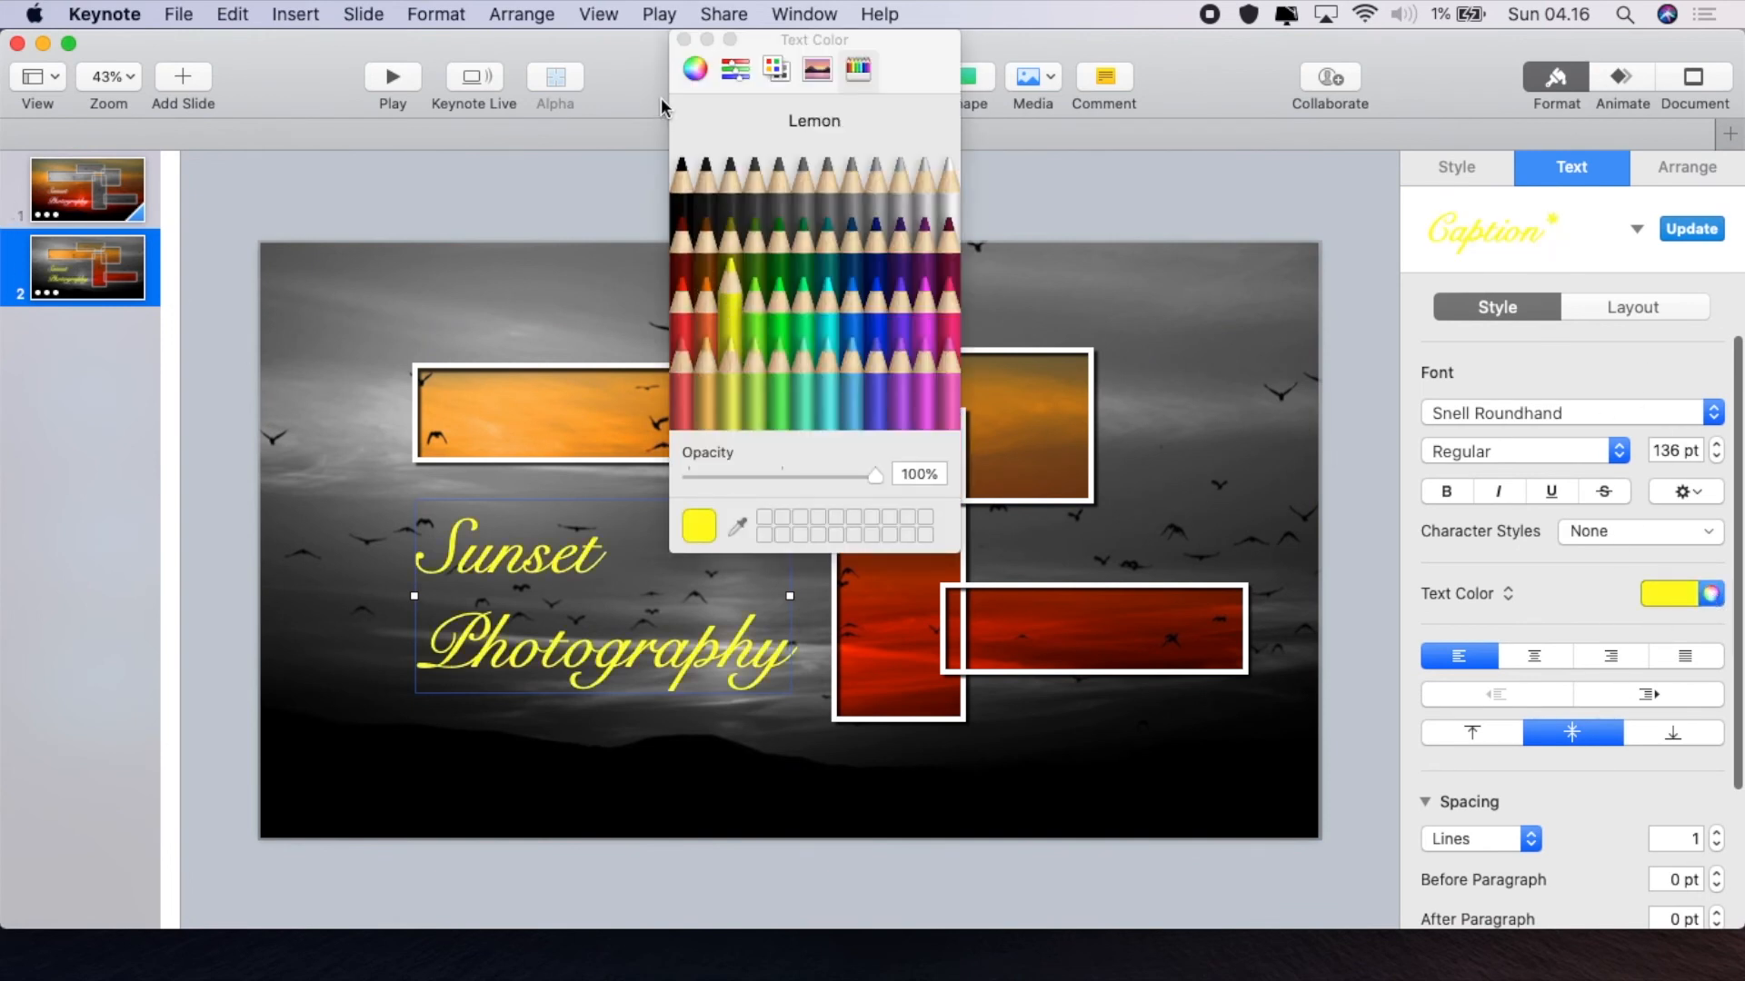
{"action": "left_click", "coordinate": [684, 41]}
Apply a Scale Big build-in effect to the first slide's title text and animate it By Character
{"action": "left_click", "coordinate": [83, 193]}
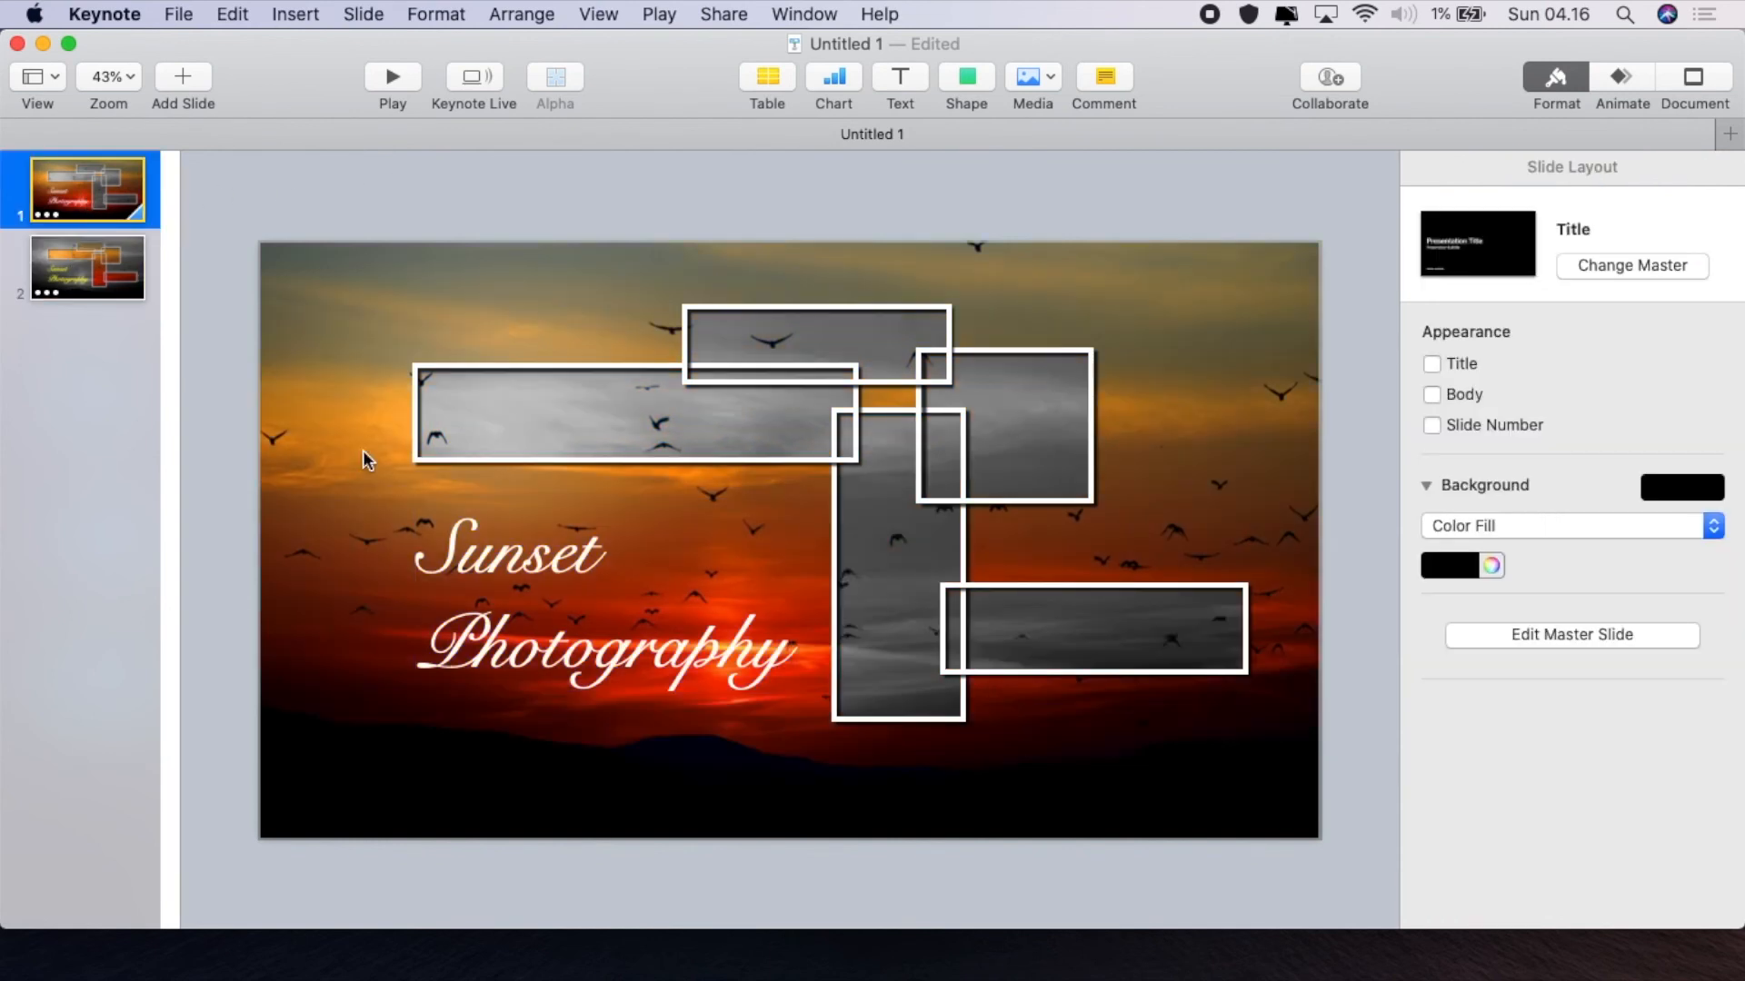
{"action": "left_click", "coordinate": [549, 577]}
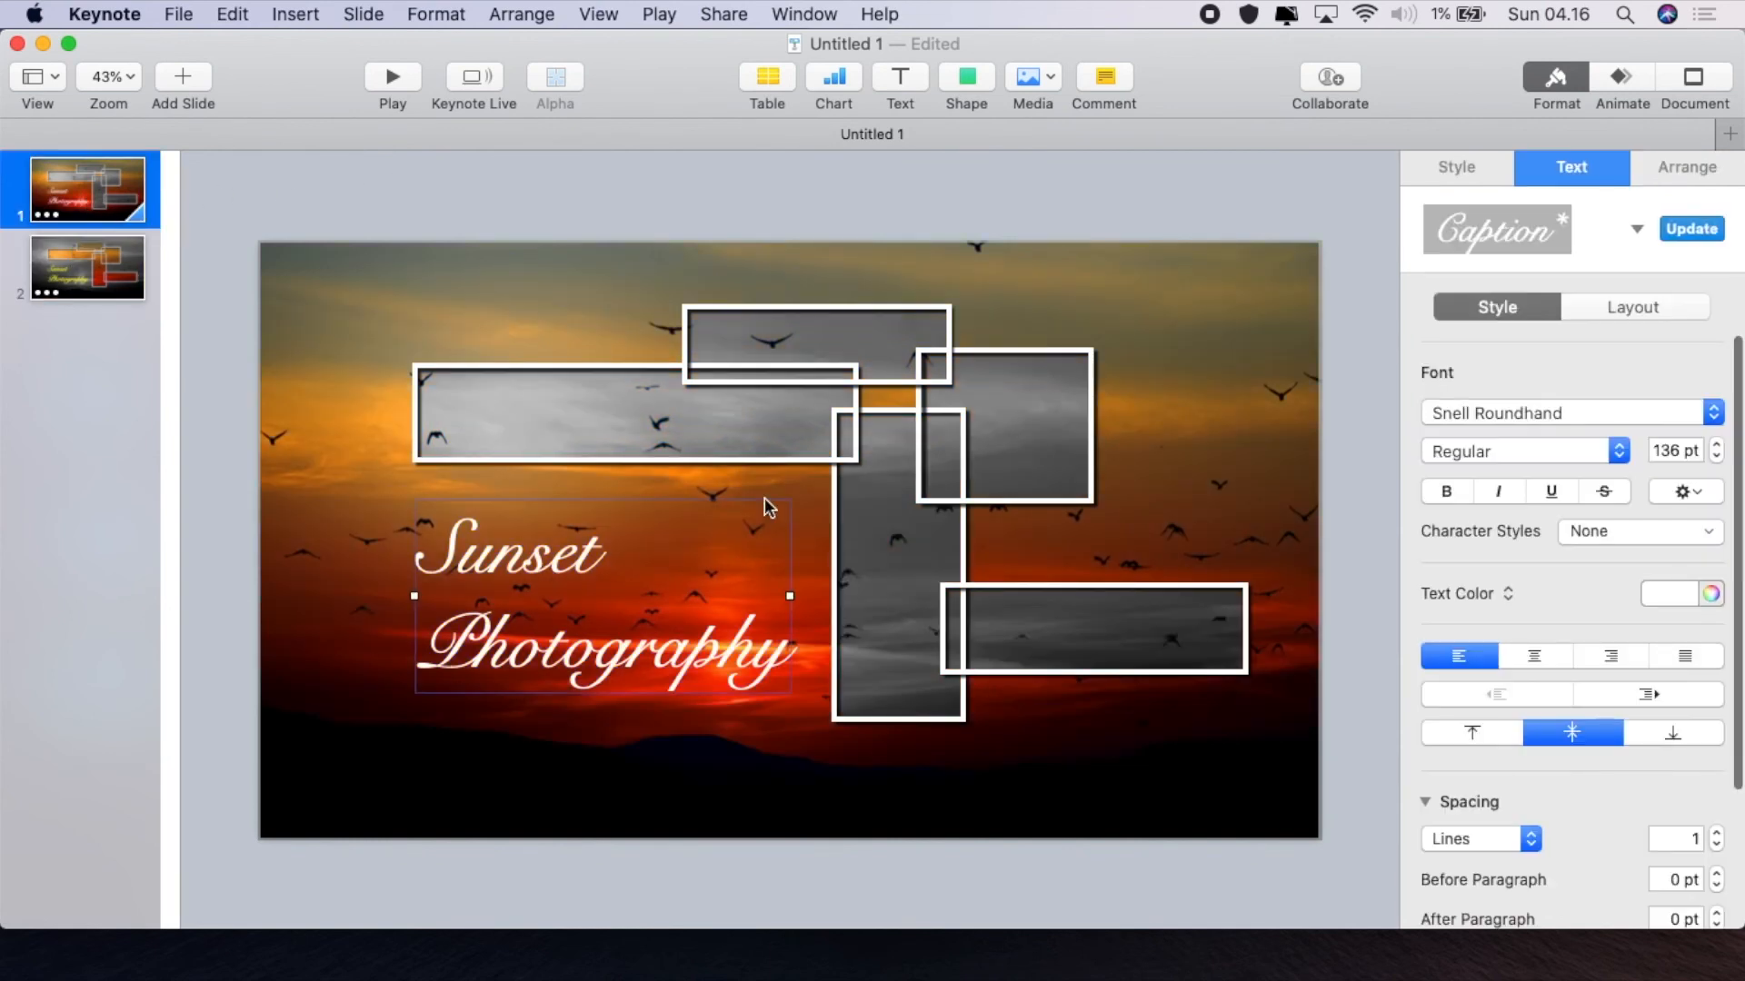
{"action": "left_click", "coordinate": [1617, 80]}
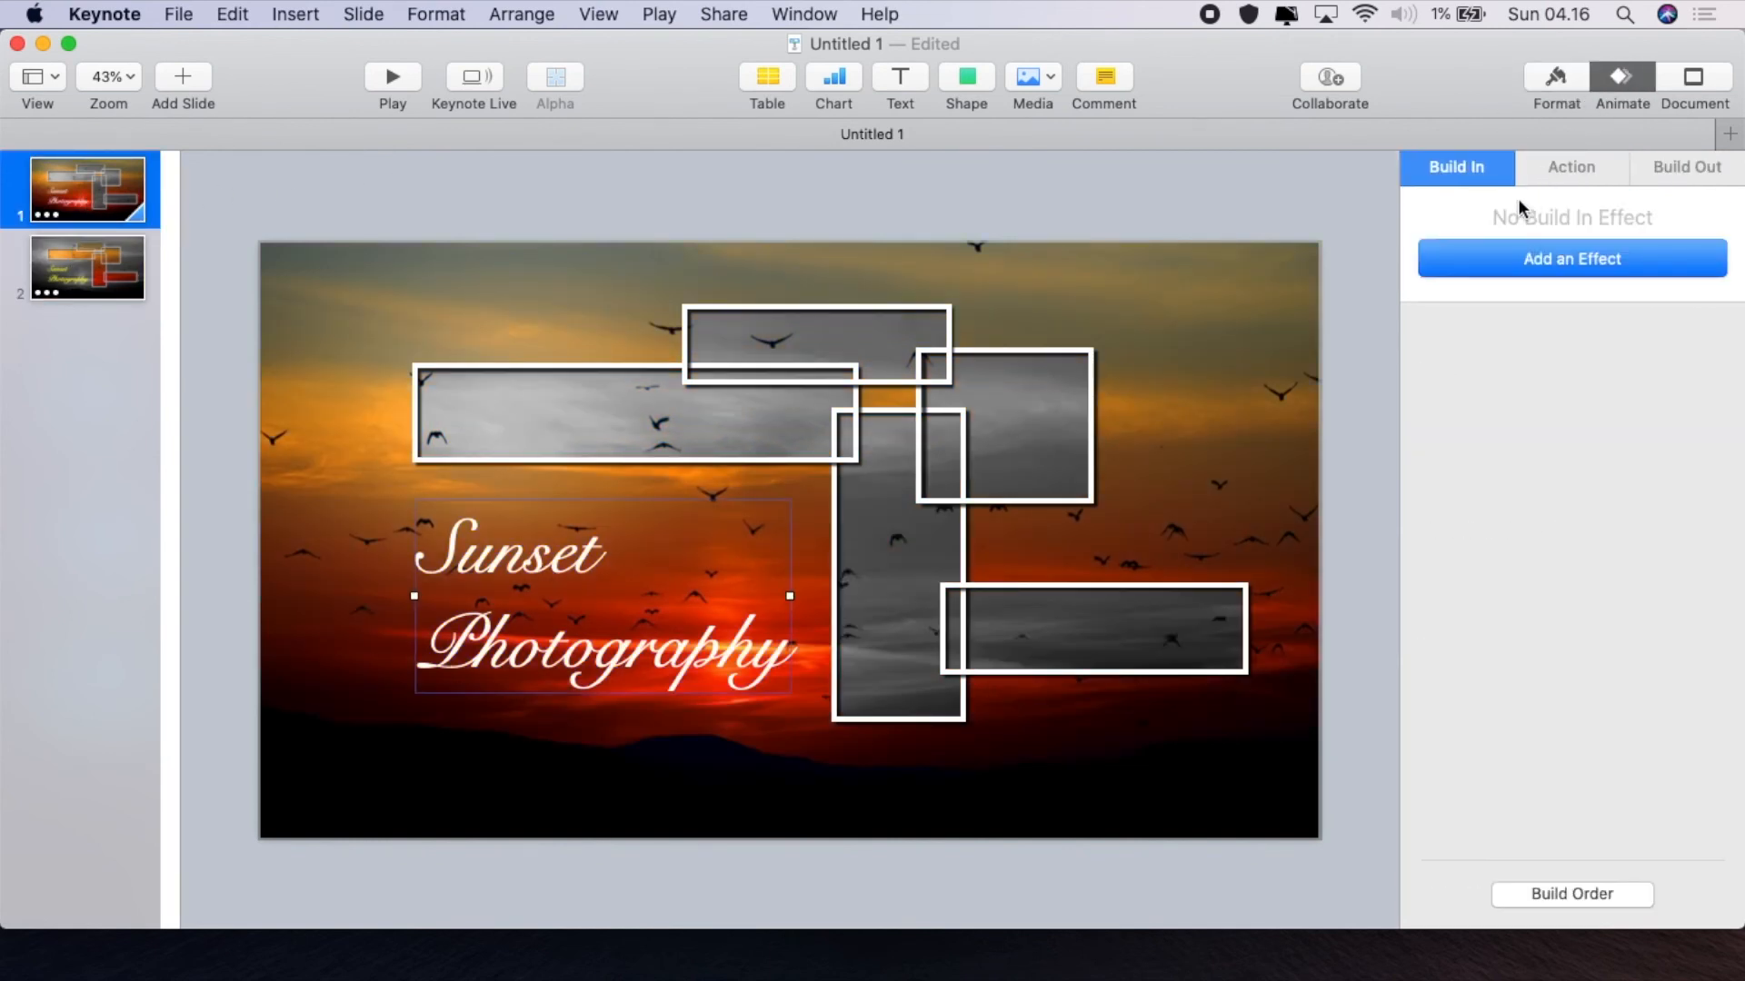
{"action": "left_click", "coordinate": [1487, 265]}
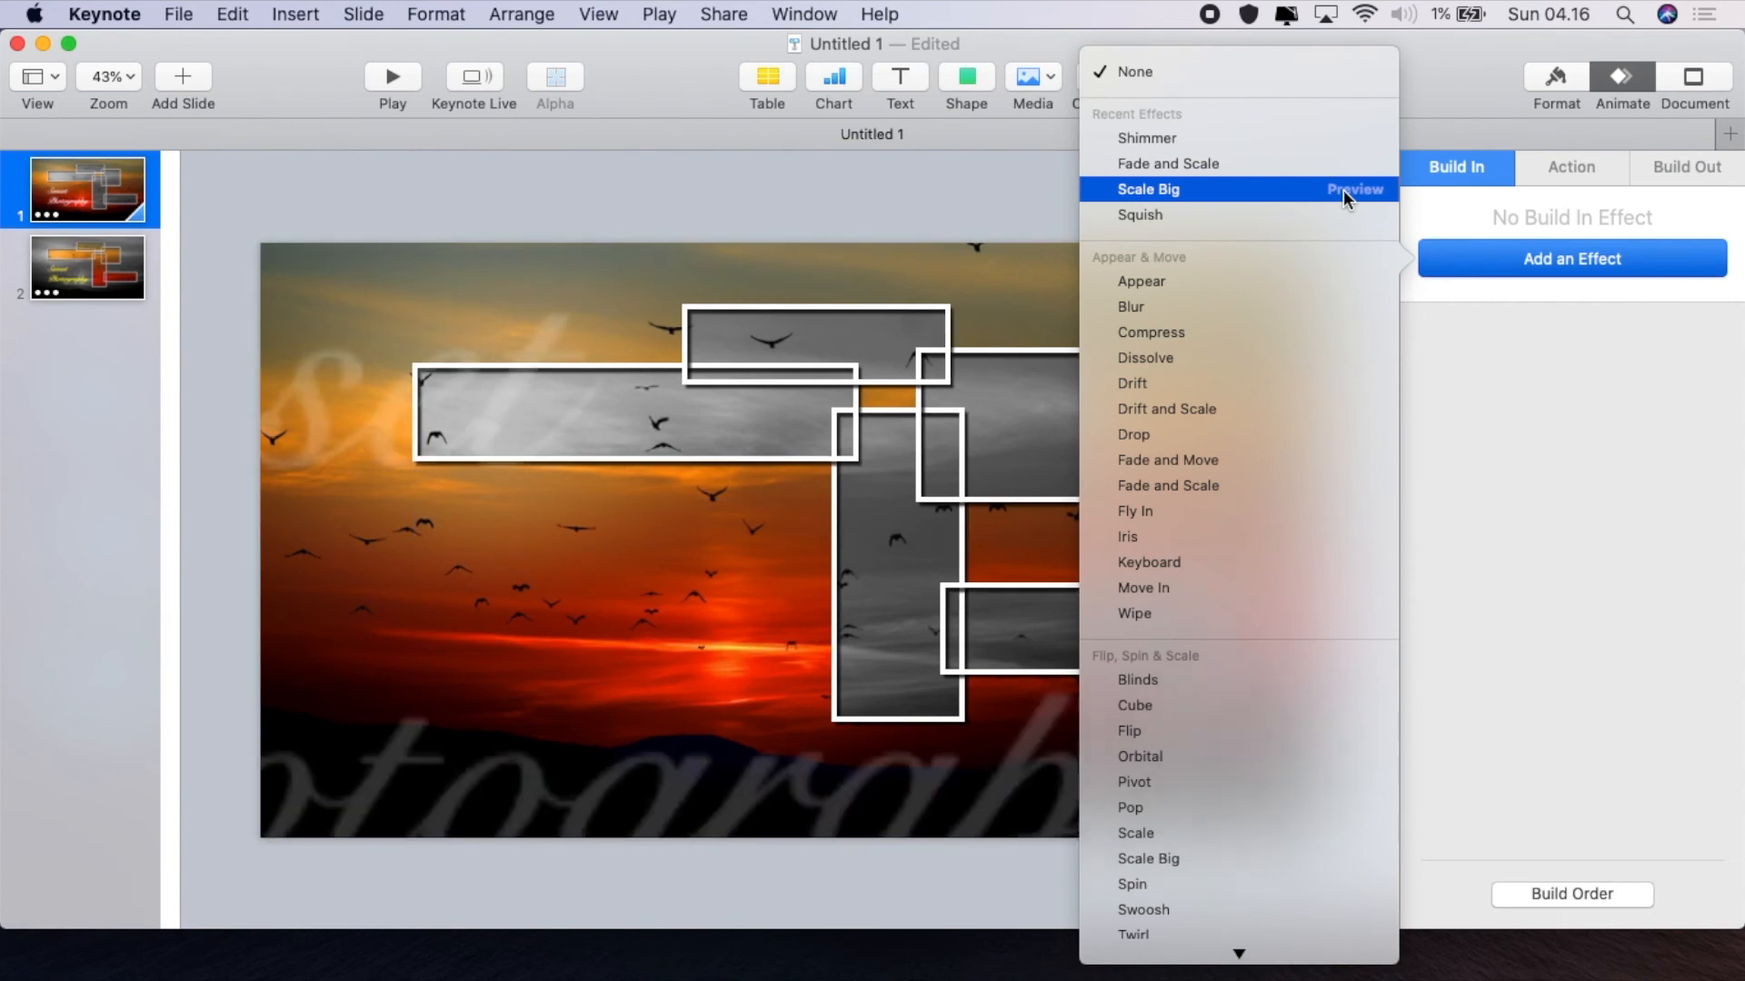
{"action": "left_click", "coordinate": [1141, 191]}
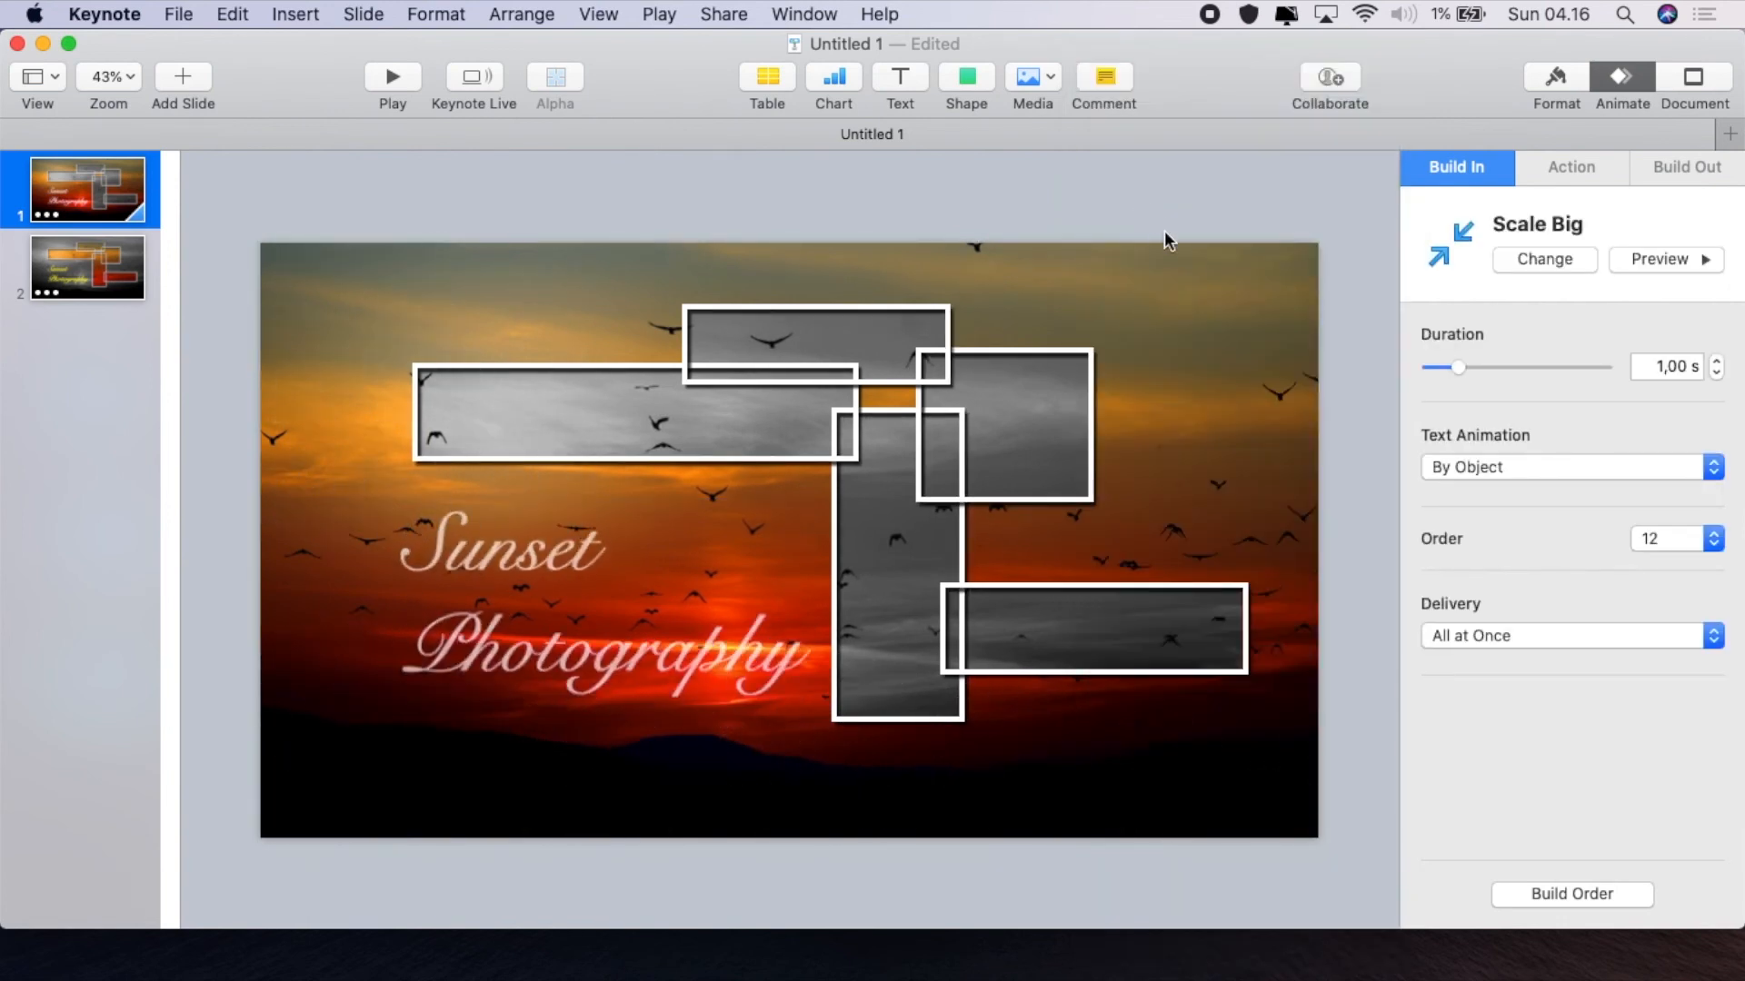
{"action": "left_click", "coordinate": [1491, 468]}
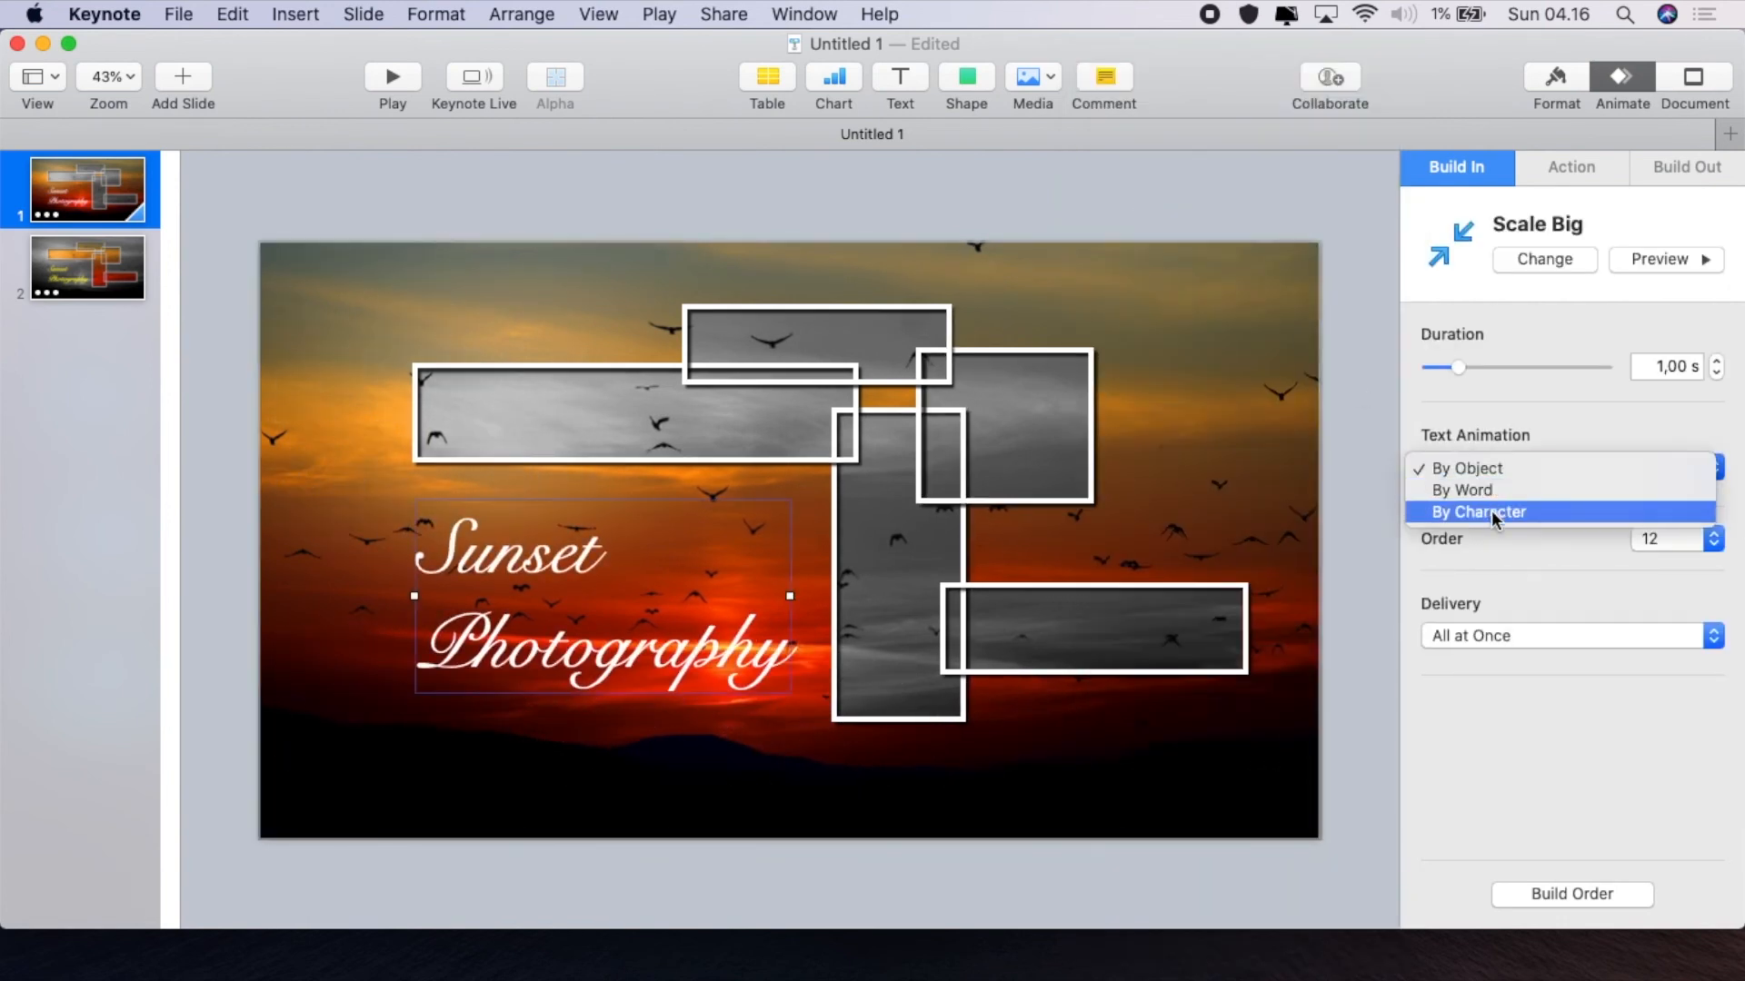
{"action": "left_click", "coordinate": [1491, 511]}
Set the title's Scale Big duration to 2,50 s and preview the effect
{"action": "left_click", "coordinate": [1716, 361]}
{"action": "left_click", "coordinate": [1716, 361]}
{"action": "left_click", "coordinate": [1716, 361]}
{"action": "left_click", "coordinate": [1717, 361]}
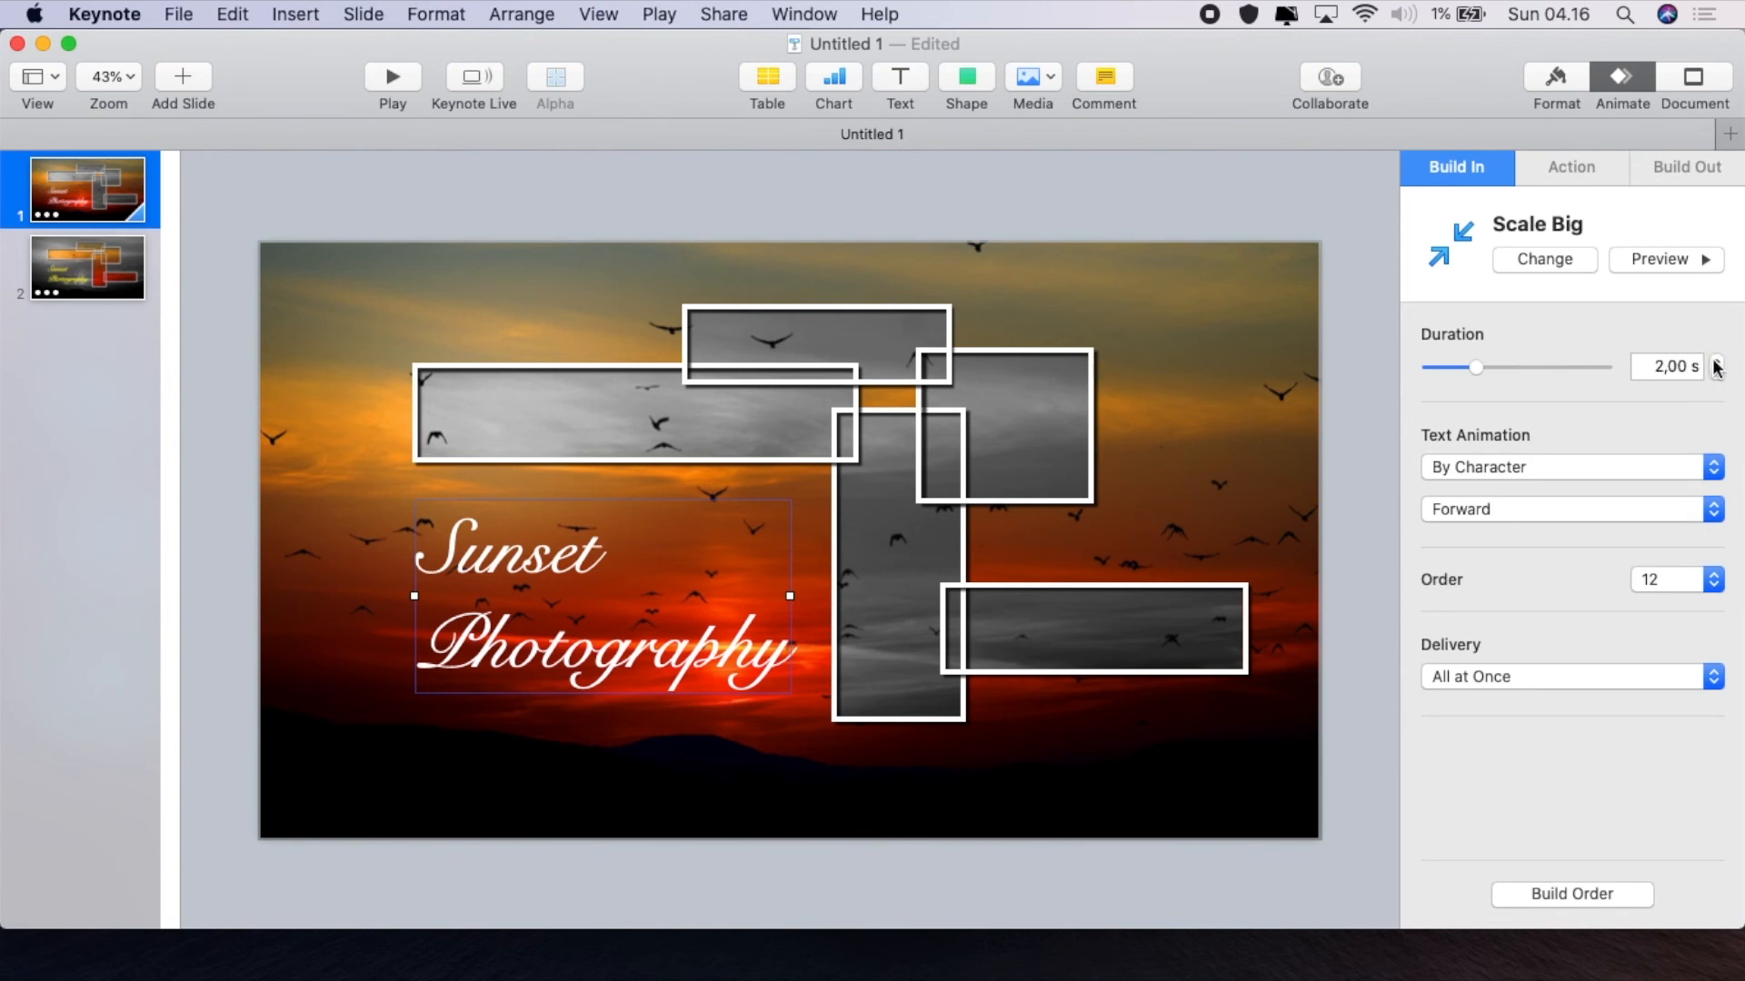
{"action": "left_click", "coordinate": [1714, 362]}
{"action": "left_click", "coordinate": [1713, 361]}
{"action": "left_click", "coordinate": [1633, 258]}
In the build order, set the title's Scale Big build to start After Build 11 and preview it
{"action": "left_click", "coordinate": [1563, 894]}
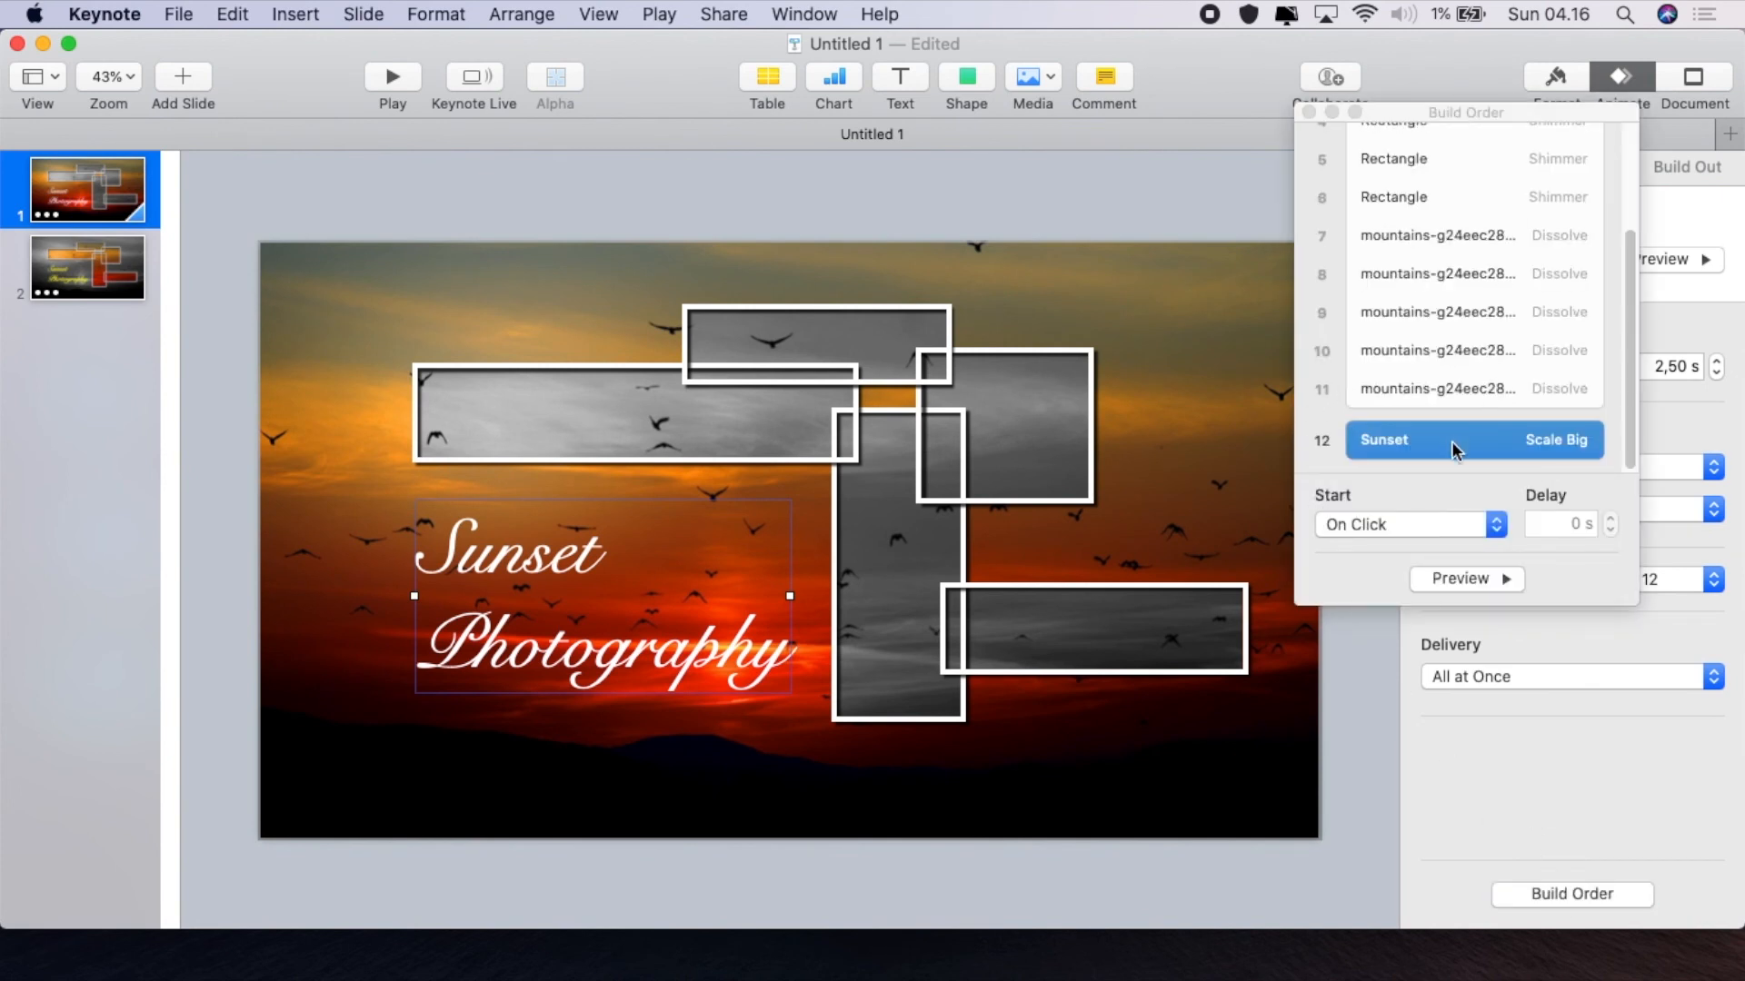
{"action": "left_click", "coordinate": [1452, 439]}
{"action": "left_click", "coordinate": [1491, 526]}
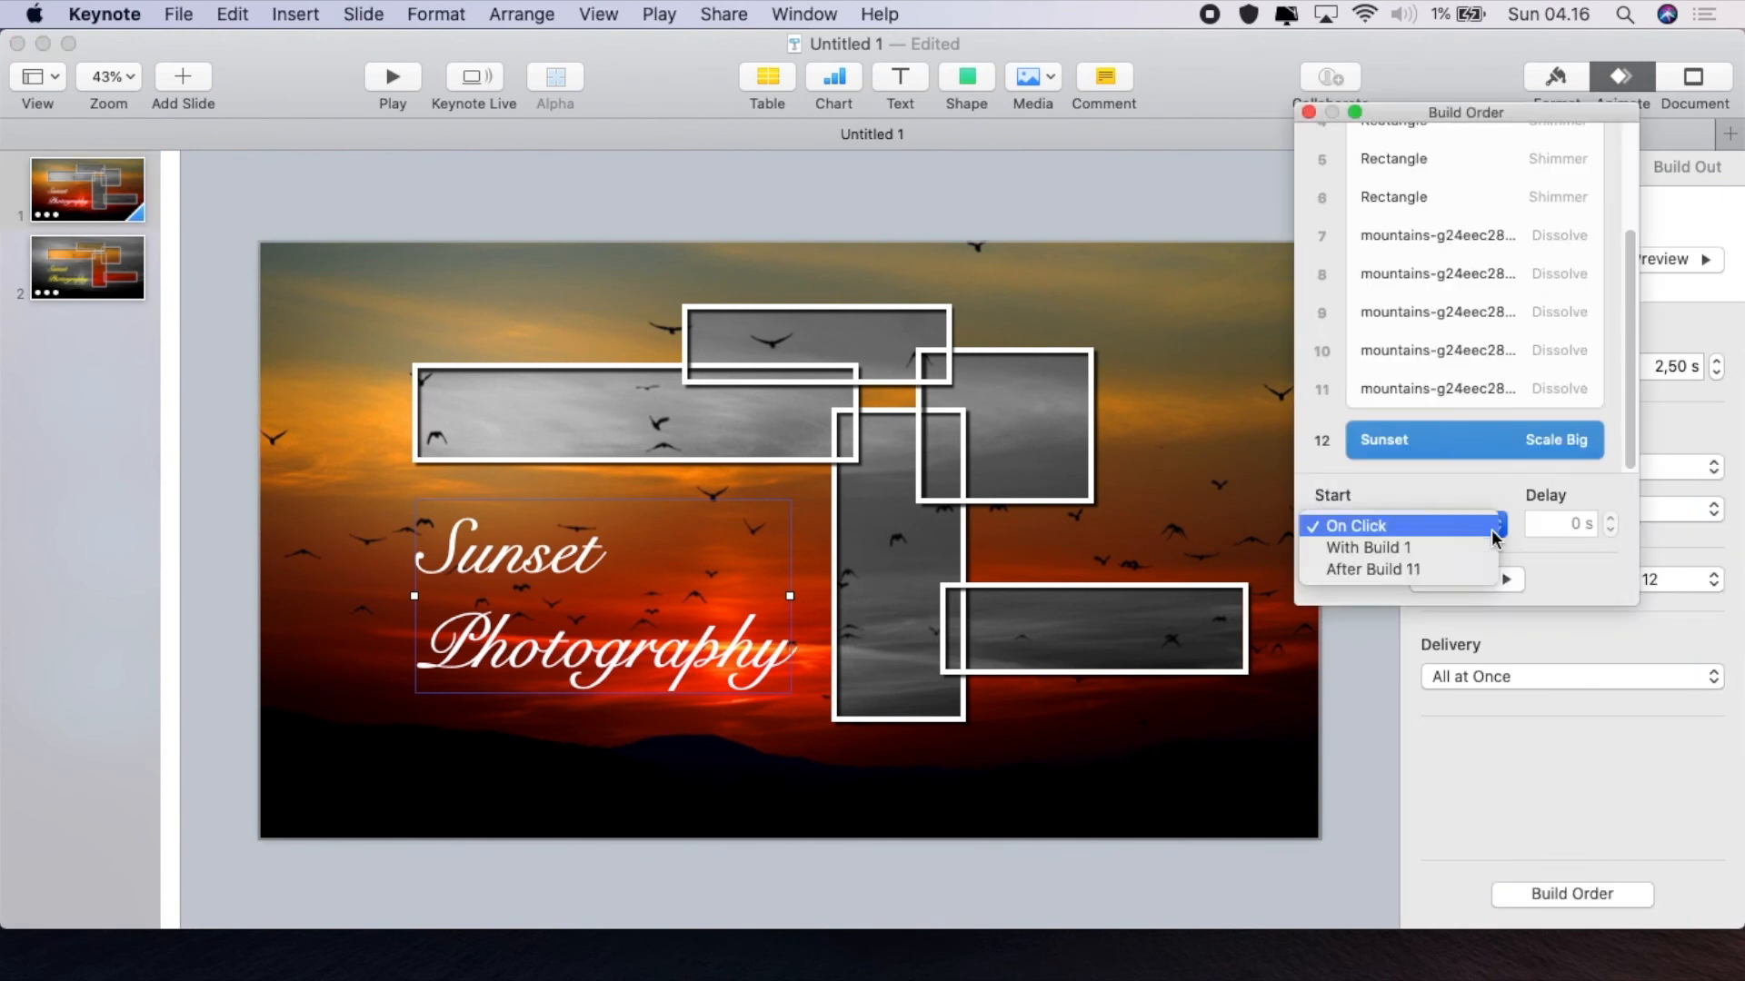
{"action": "left_click", "coordinate": [1375, 547]}
{"action": "left_click", "coordinate": [1382, 522]}
{"action": "left_click", "coordinate": [1381, 547]}
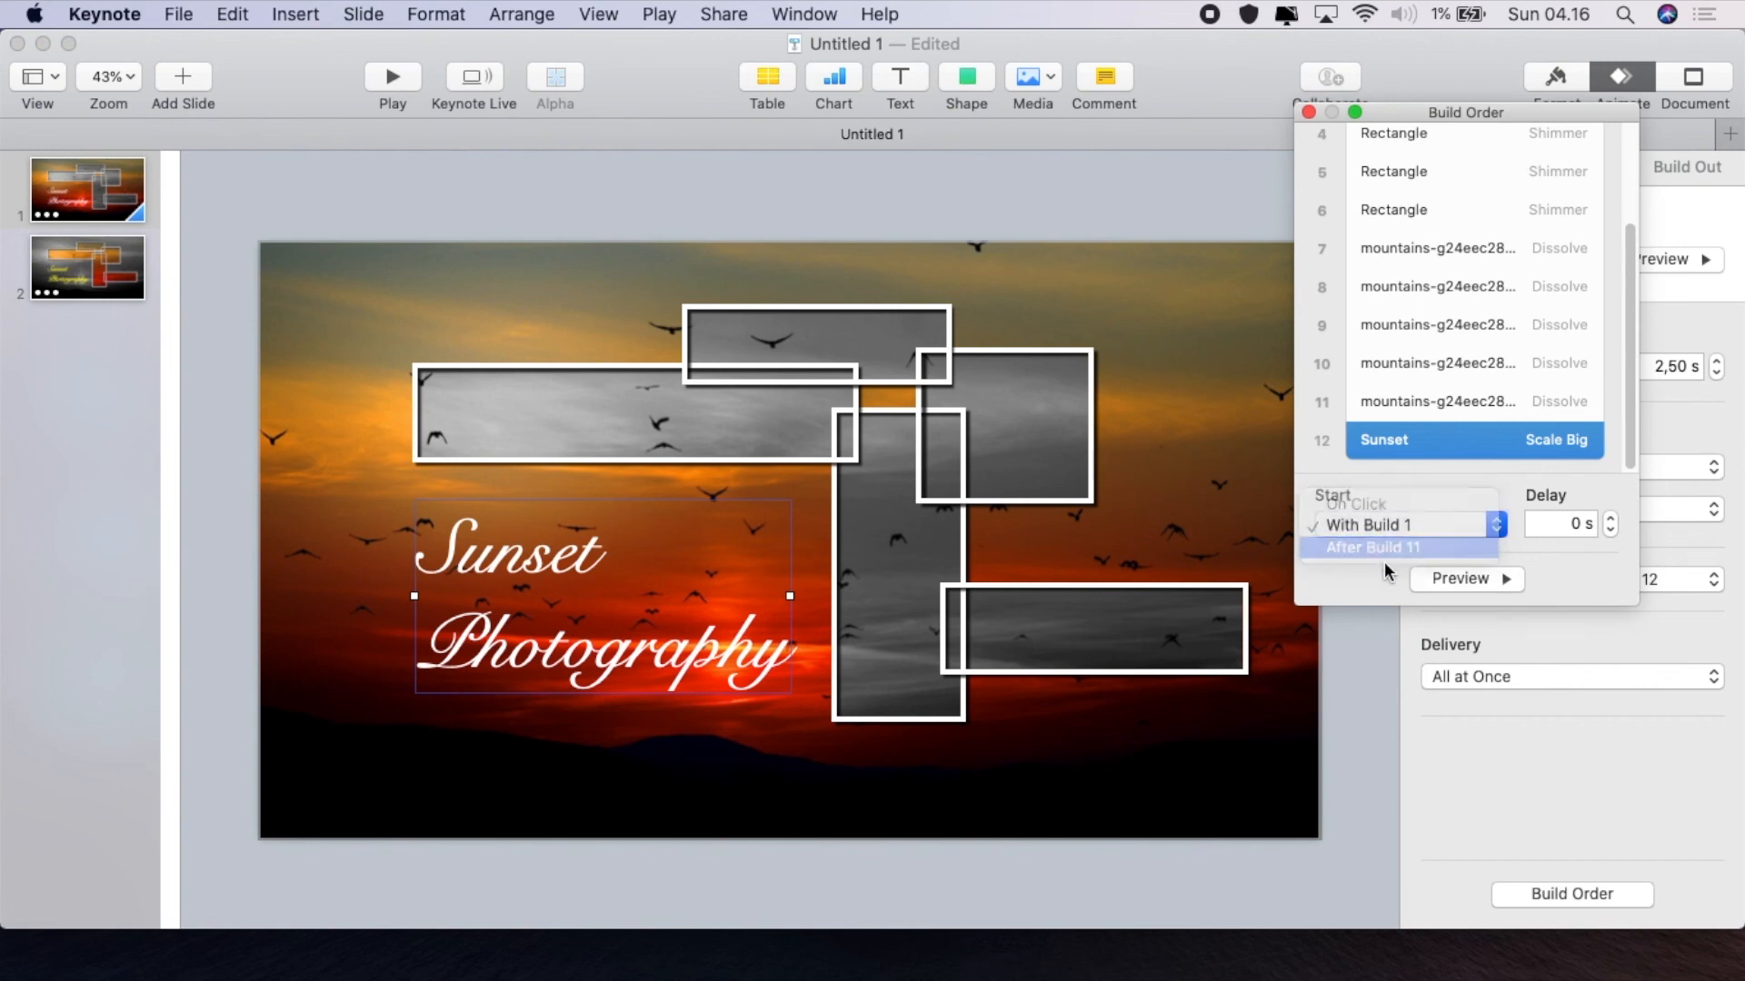
{"action": "left_click", "coordinate": [1454, 579]}
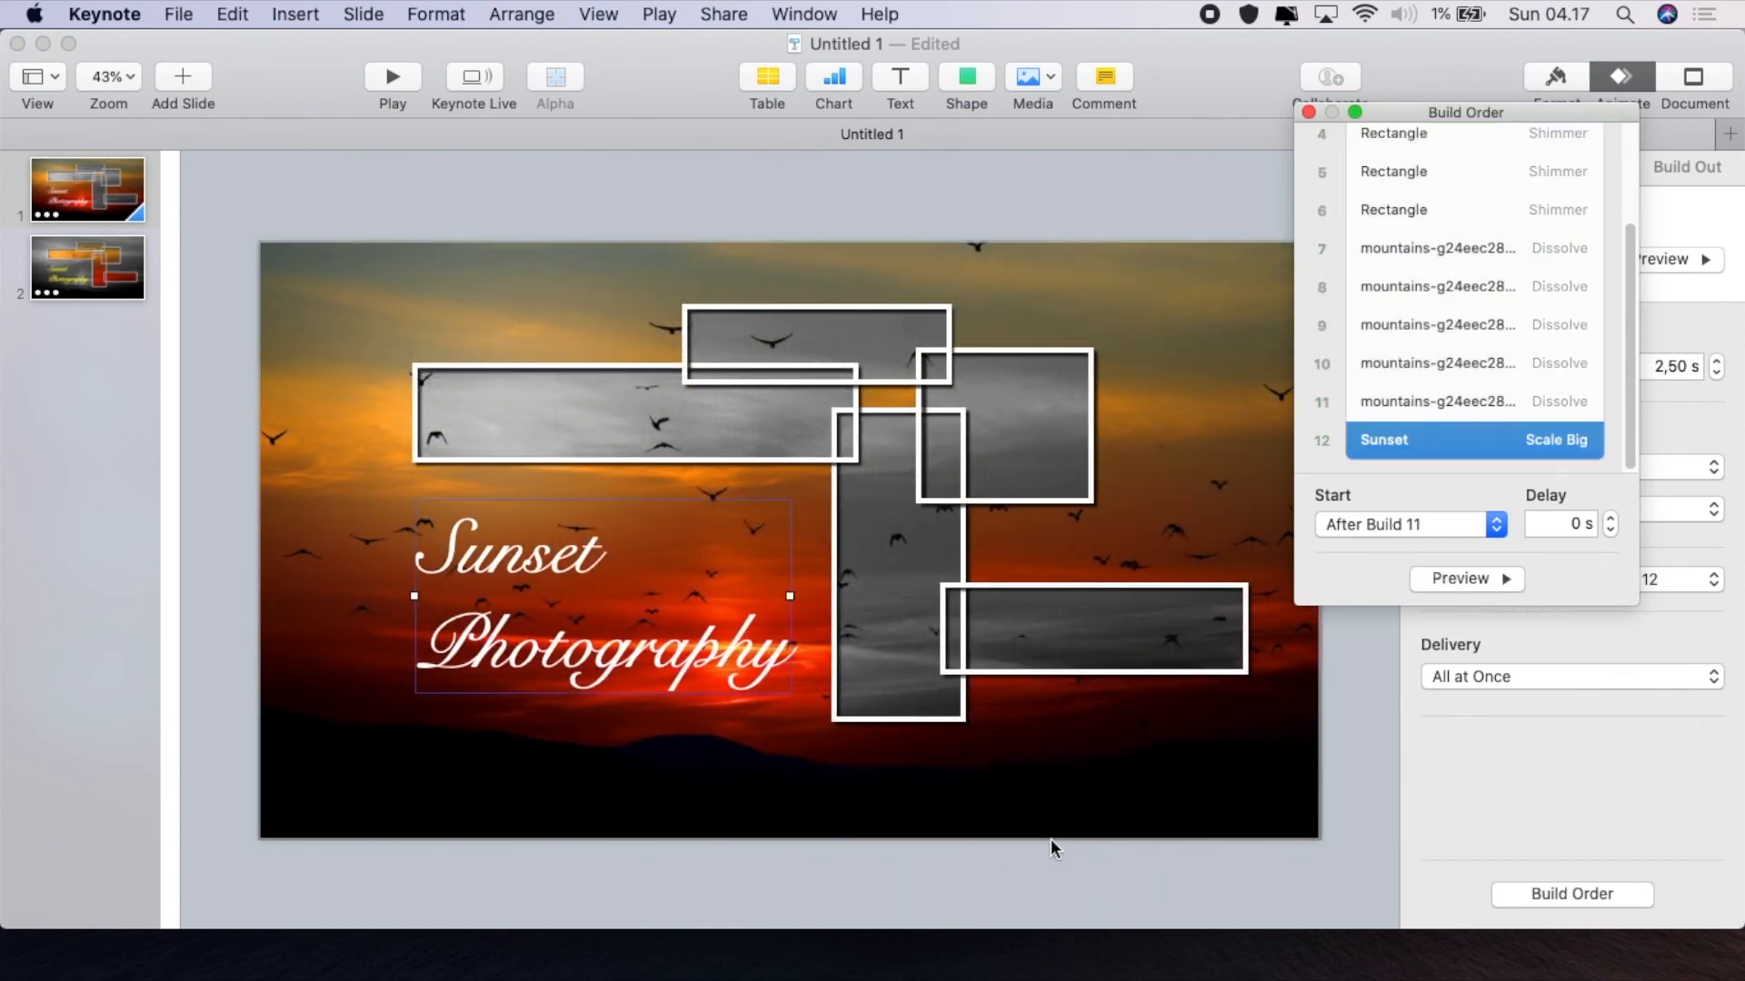
Play the slideshow from the first slide through the second, exit it, and select the first slide's title text again
{"action": "left_click", "coordinate": [1308, 112]}
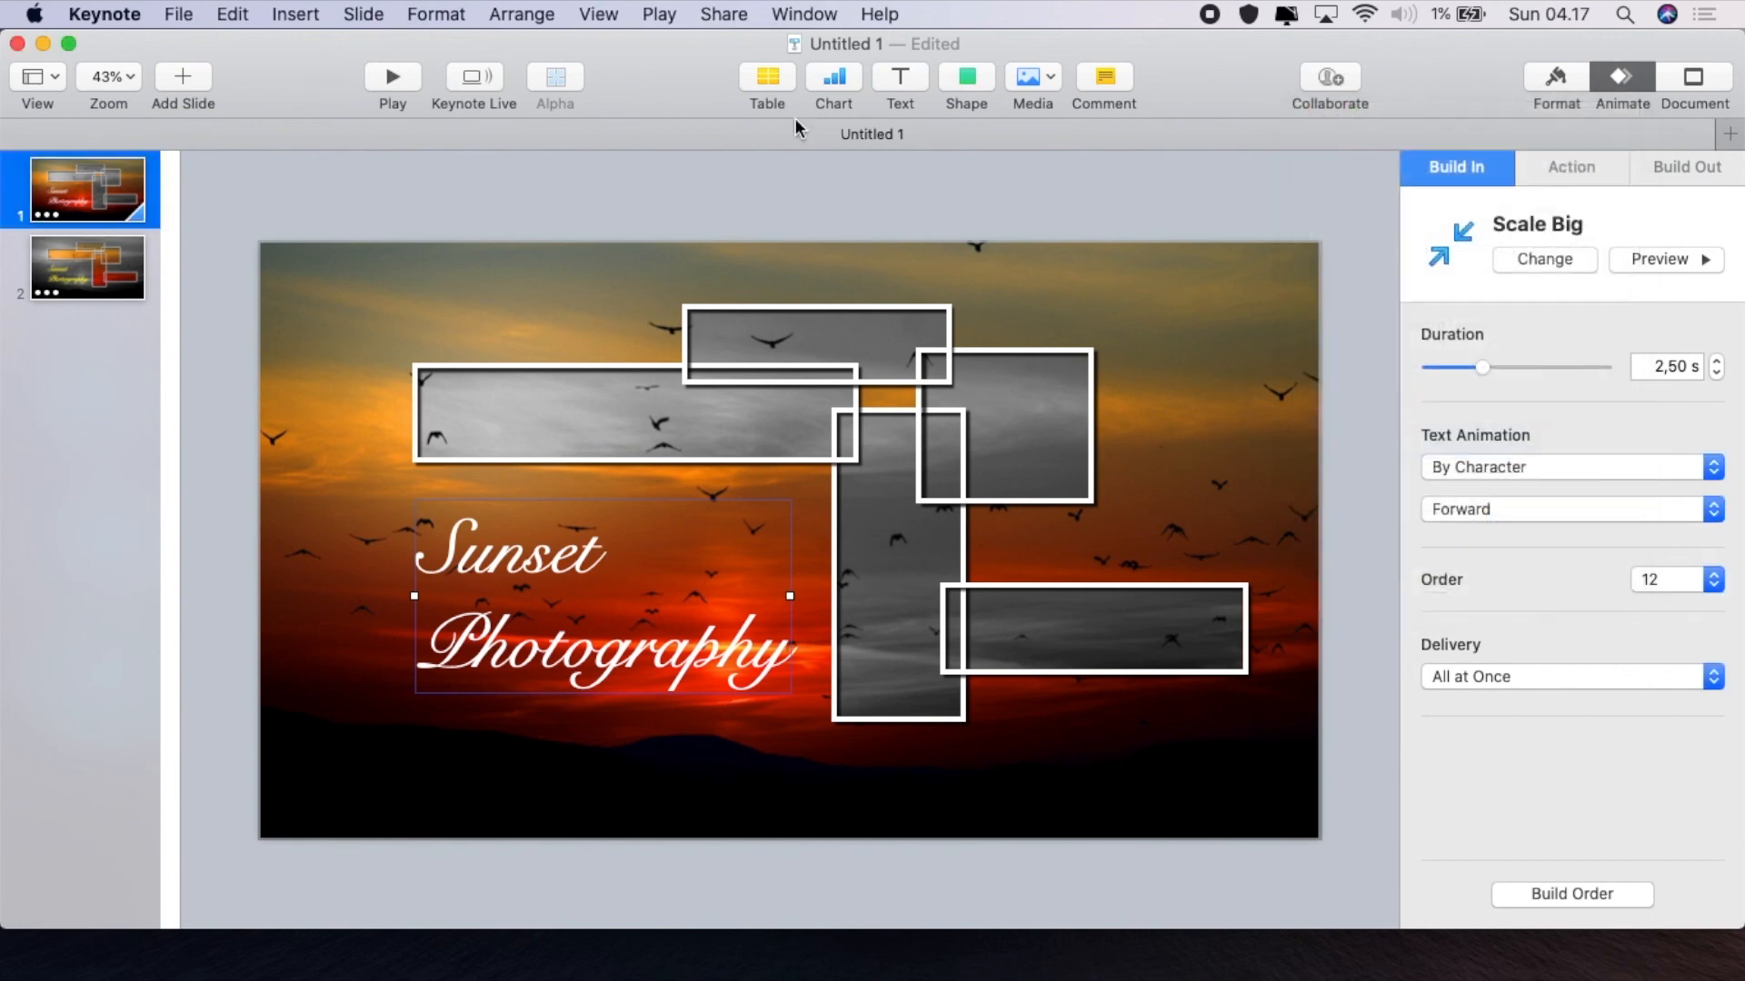
{"action": "left_click", "coordinate": [340, 205]}
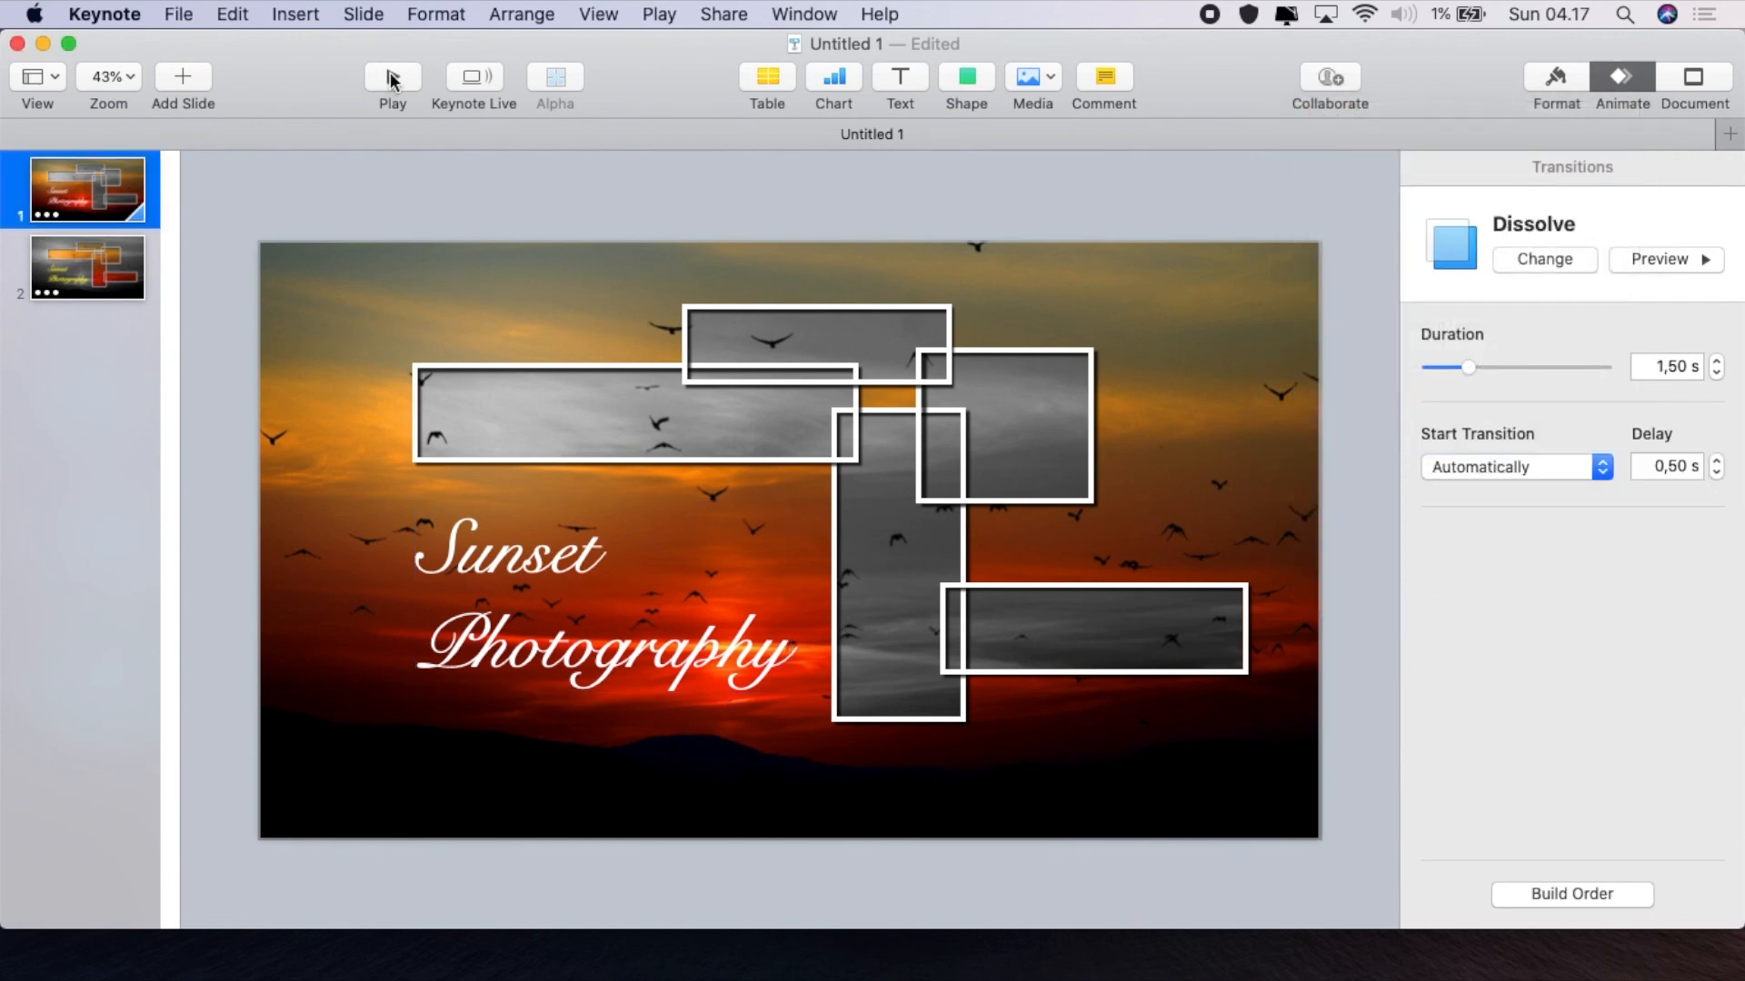
{"action": "left_click", "coordinate": [389, 76]}
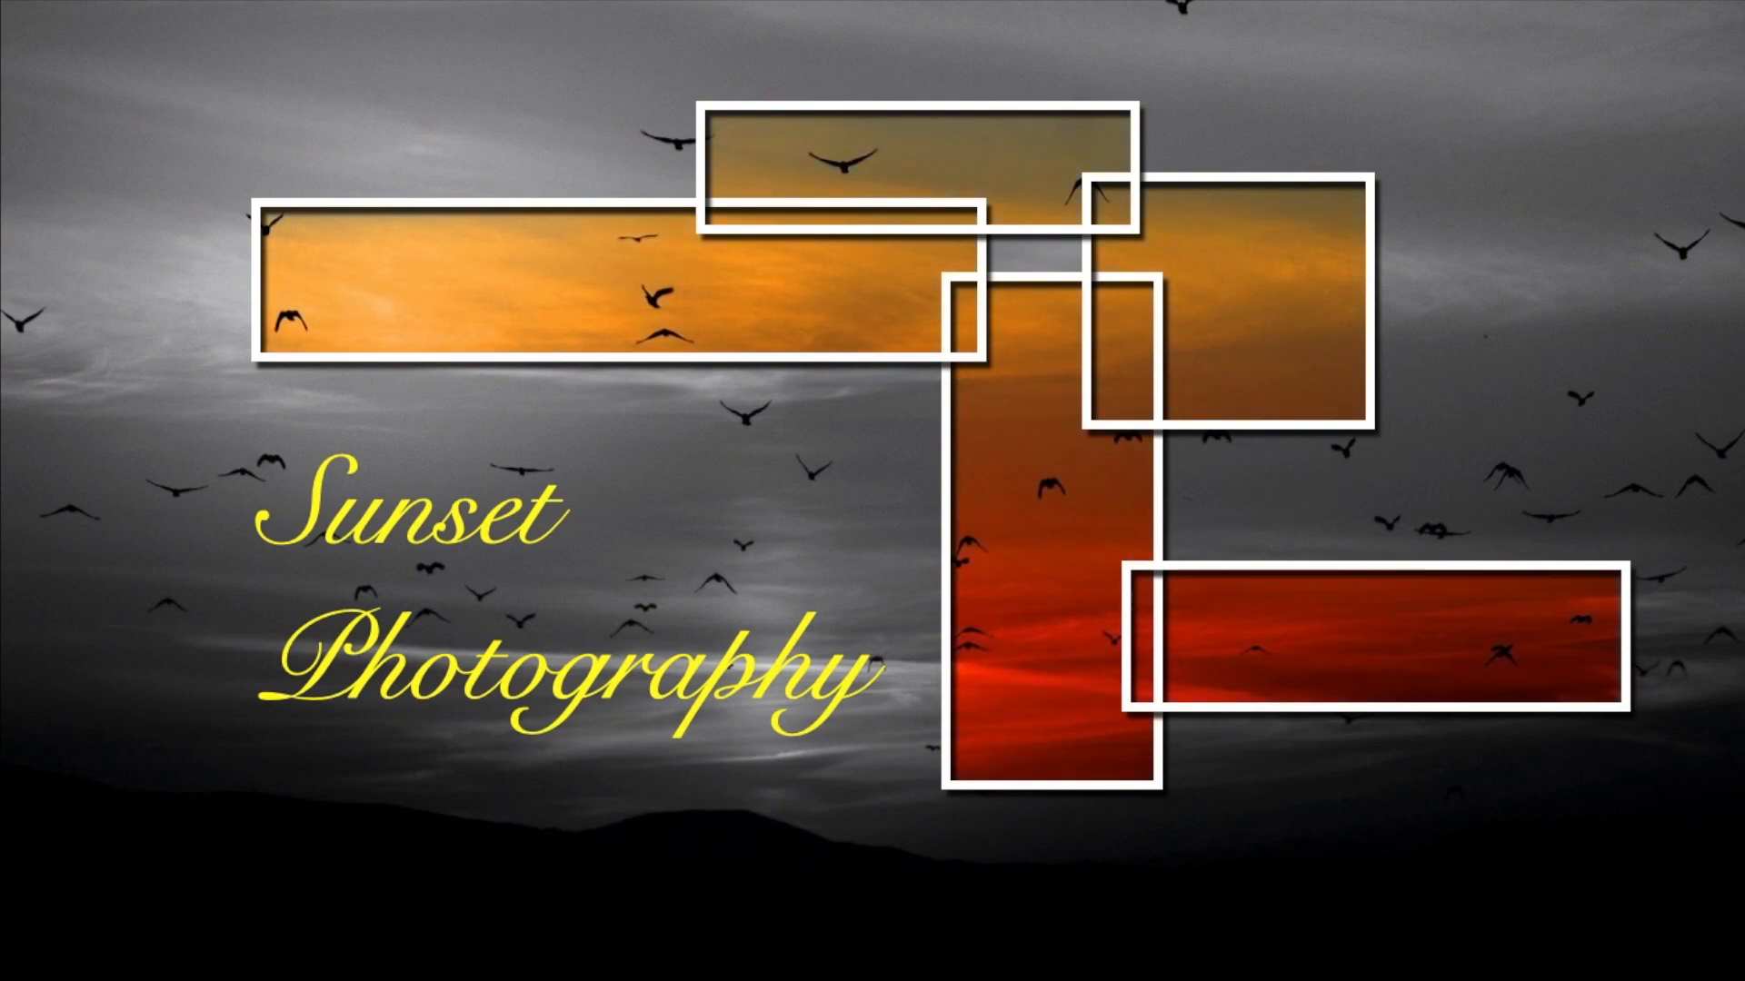
{"action": "key", "text": "Escape"}
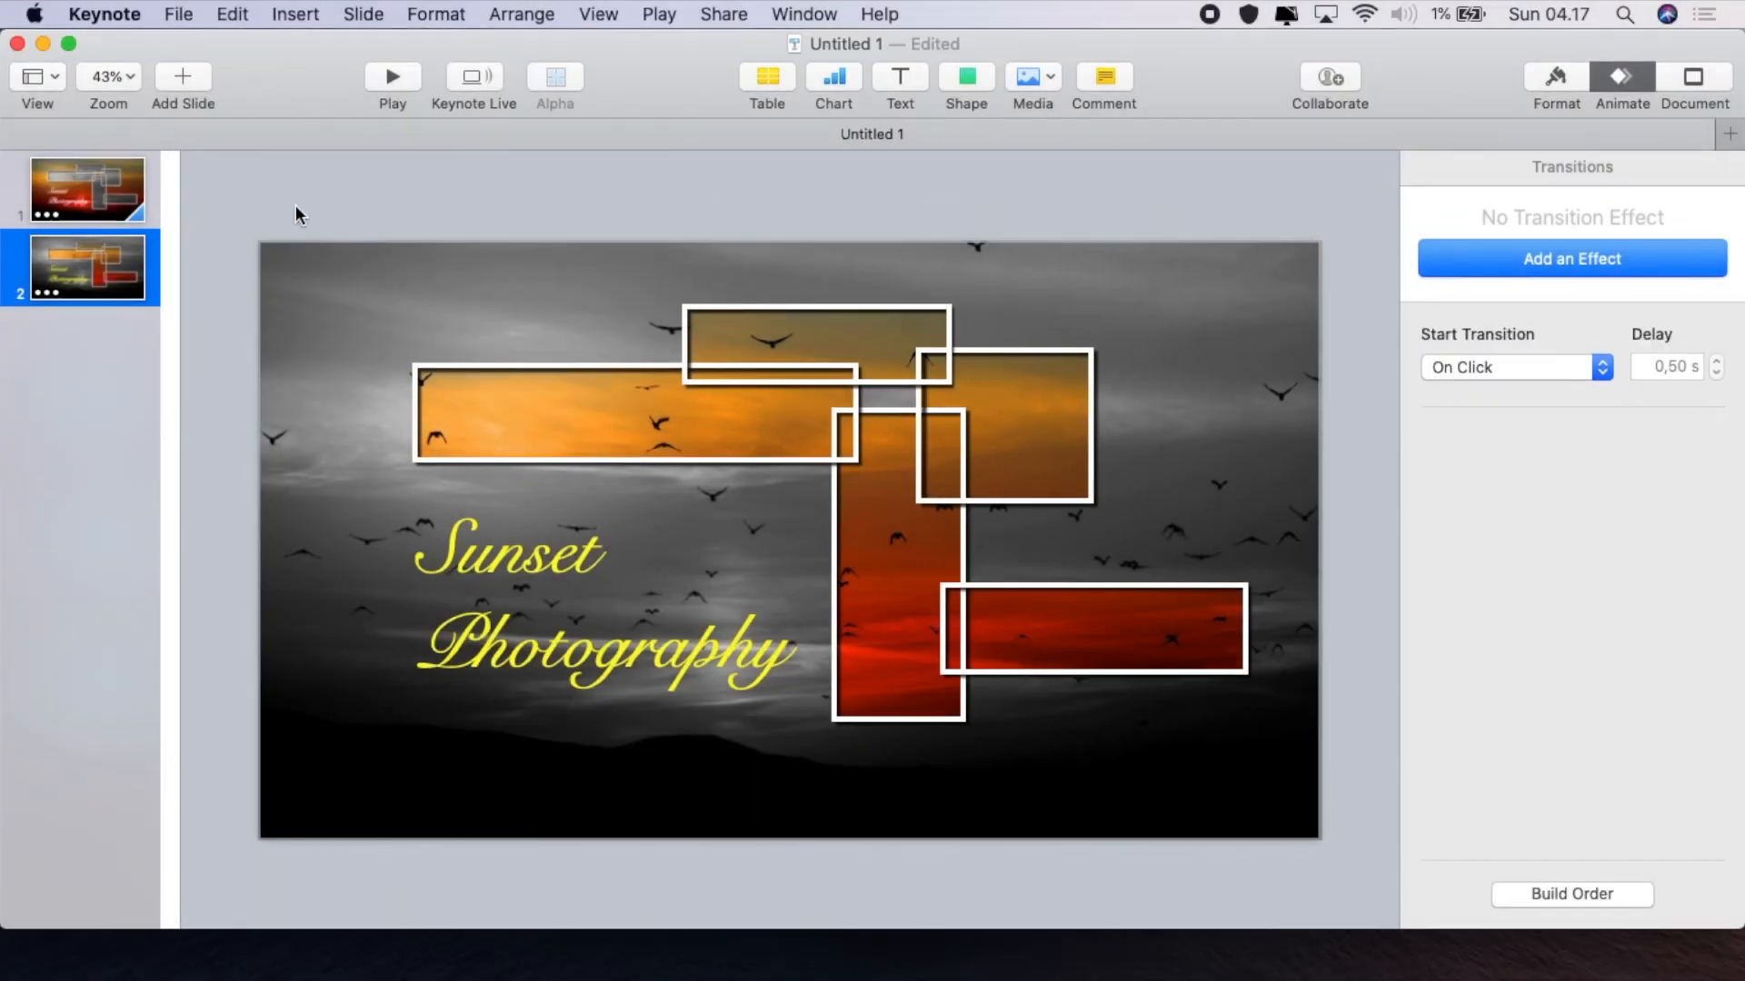
{"action": "left_click", "coordinate": [142, 191]}
{"action": "left_click", "coordinate": [596, 627]}
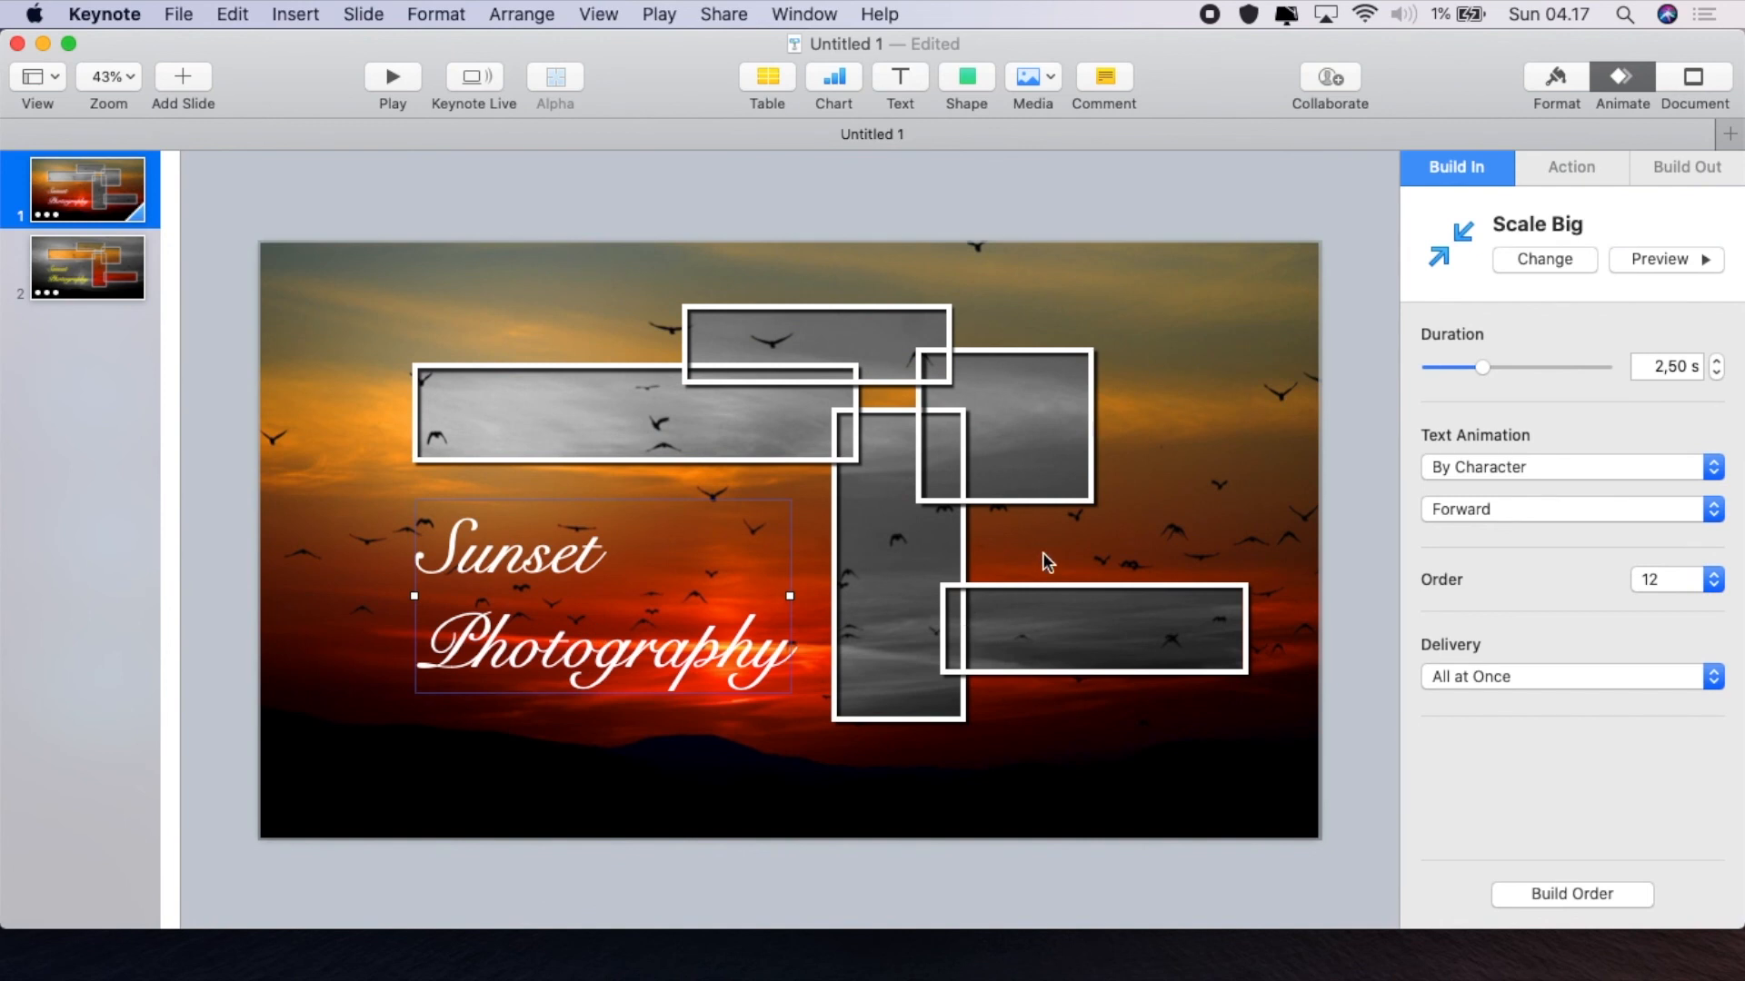
Export all slides as a self-playing 1920 x 1080 movie, 30 FPS, Apple ProRes 4444, named "Title photo" on the Desktop
{"action": "left_click", "coordinate": [177, 15]}
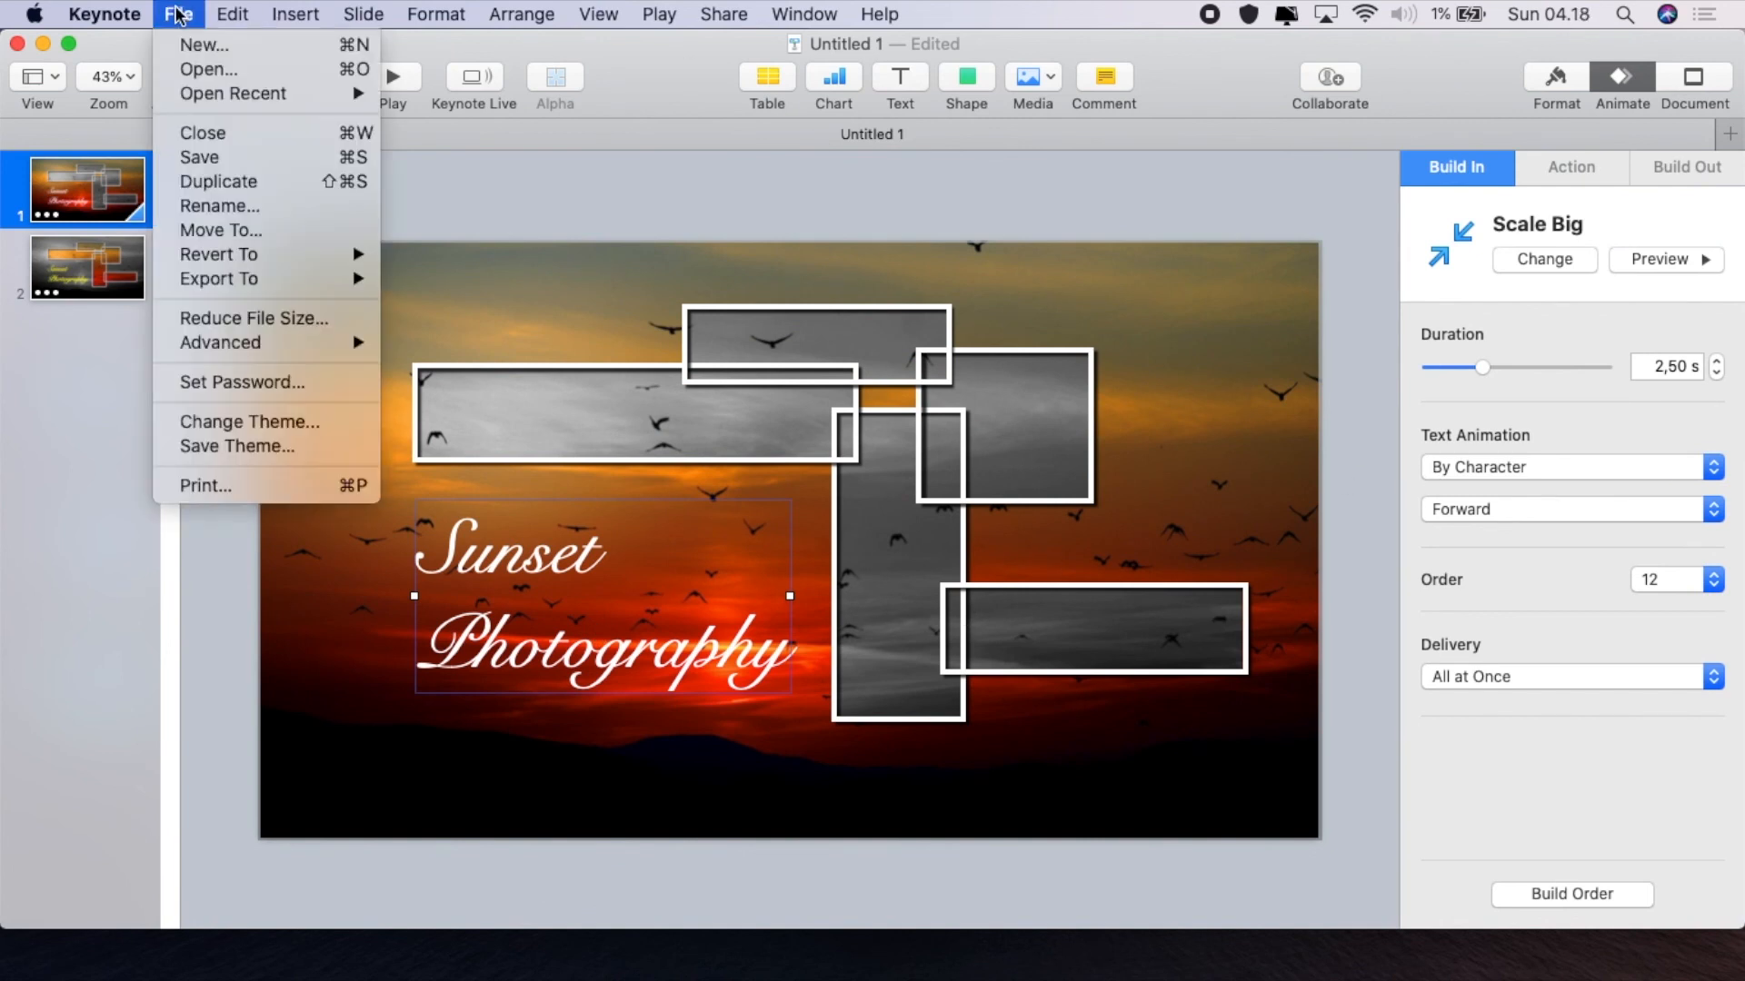
{"action": "mouse_move", "coordinate": [326, 278]}
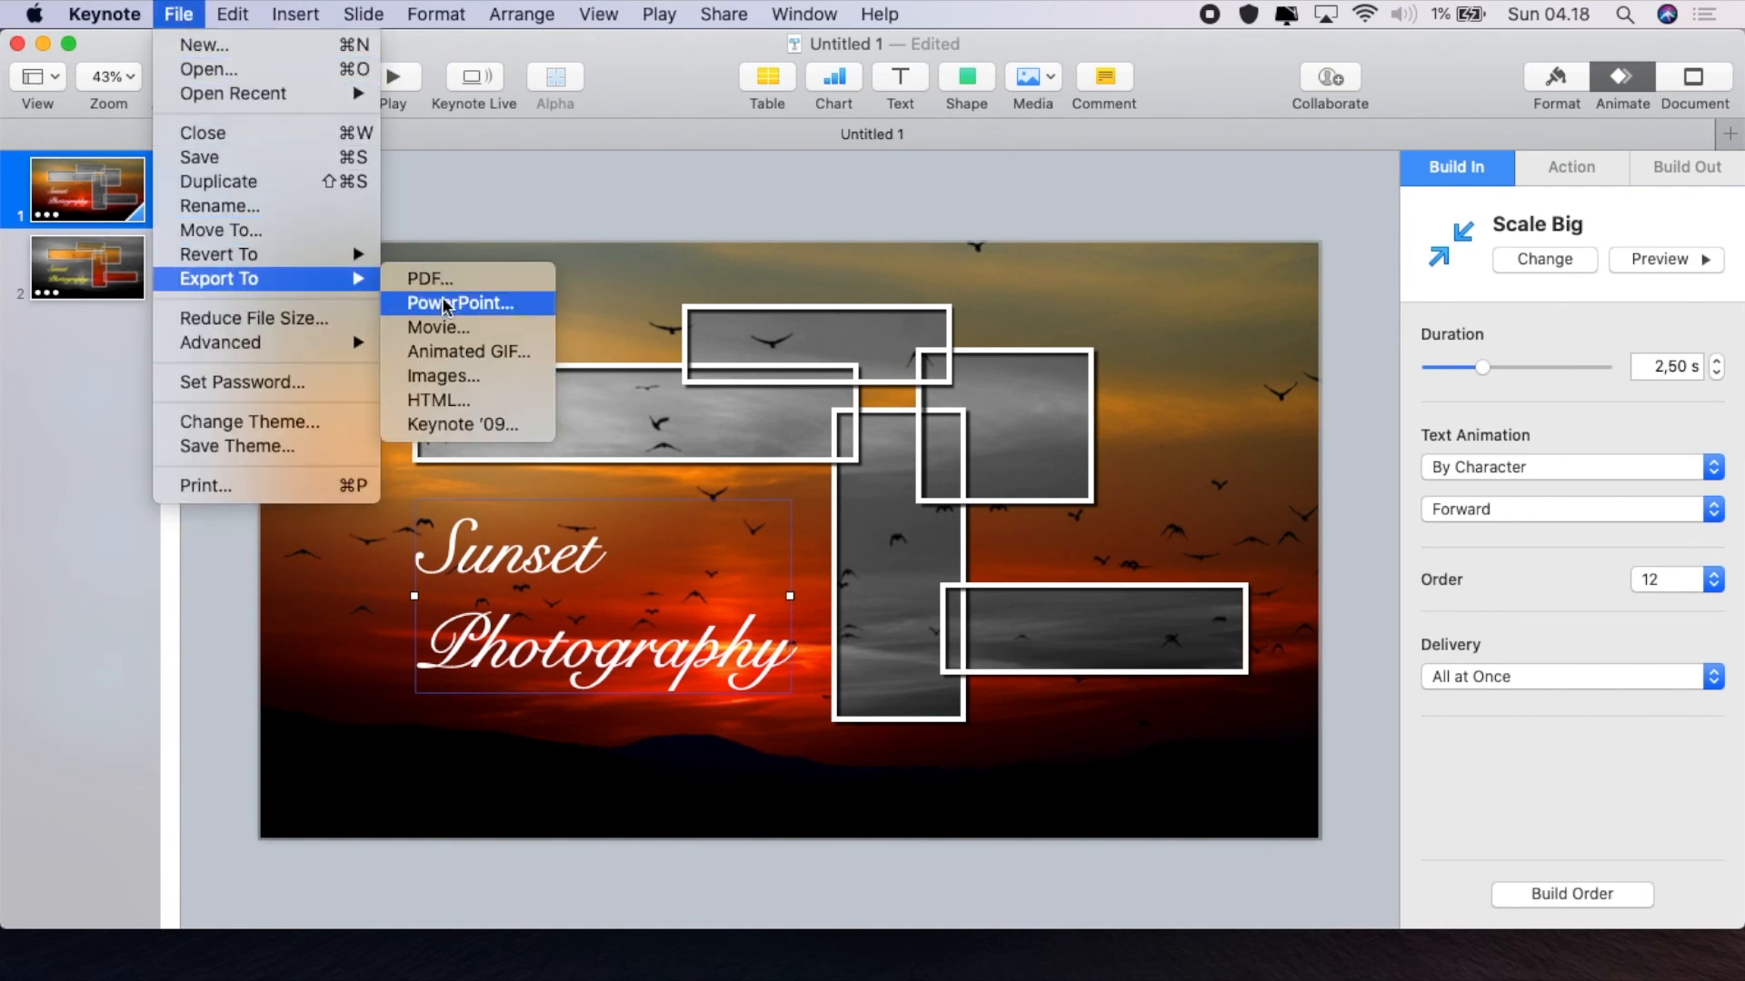
{"action": "left_click", "coordinate": [447, 325]}
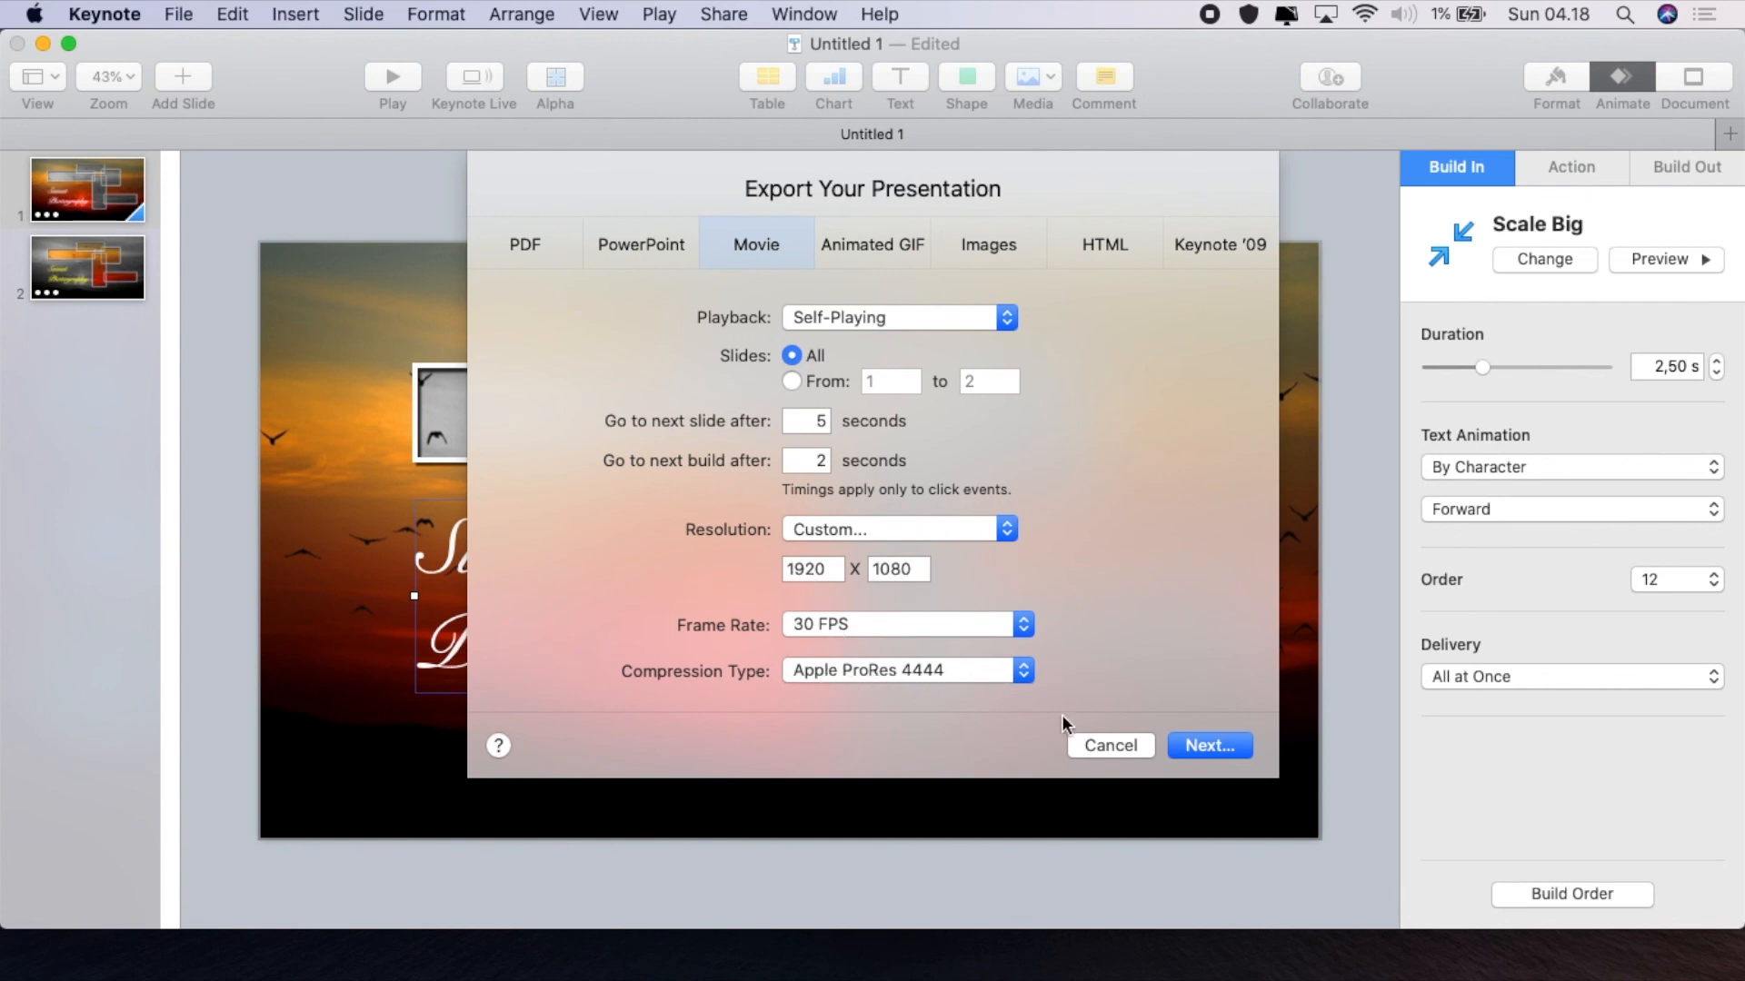
{"action": "left_click", "coordinate": [1207, 750]}
{"action": "type", "text": "Title photo"}
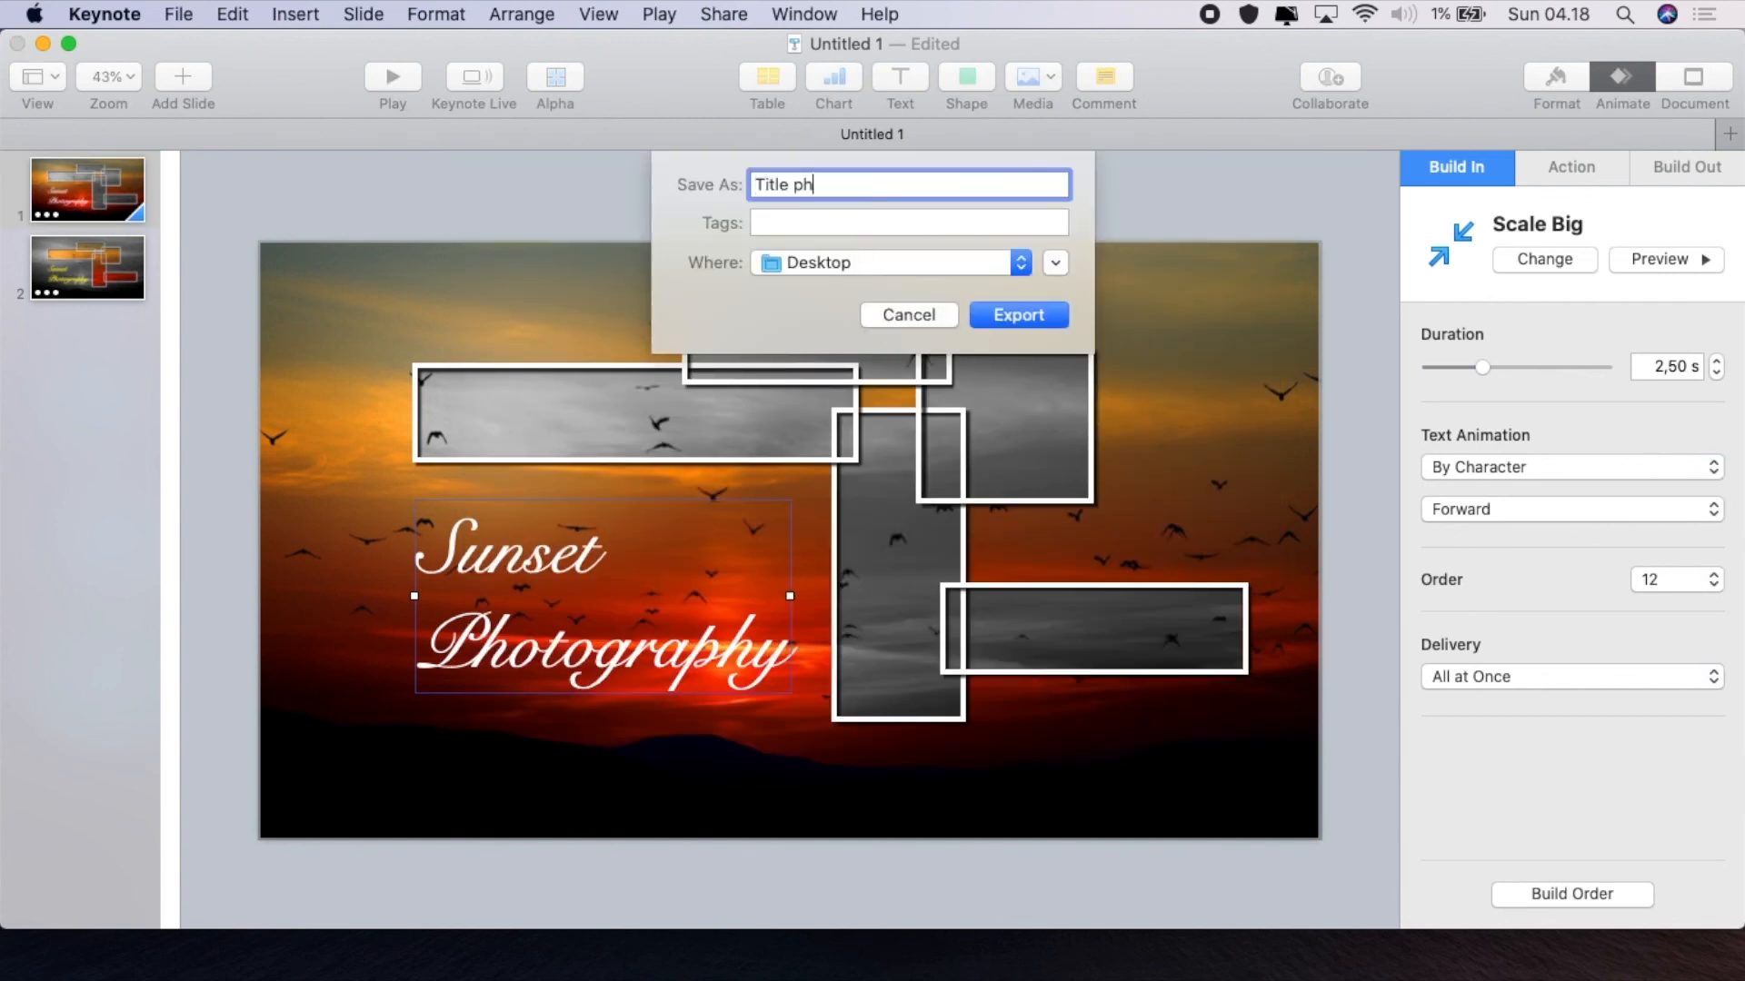
{"action": "left_click", "coordinate": [1040, 319]}
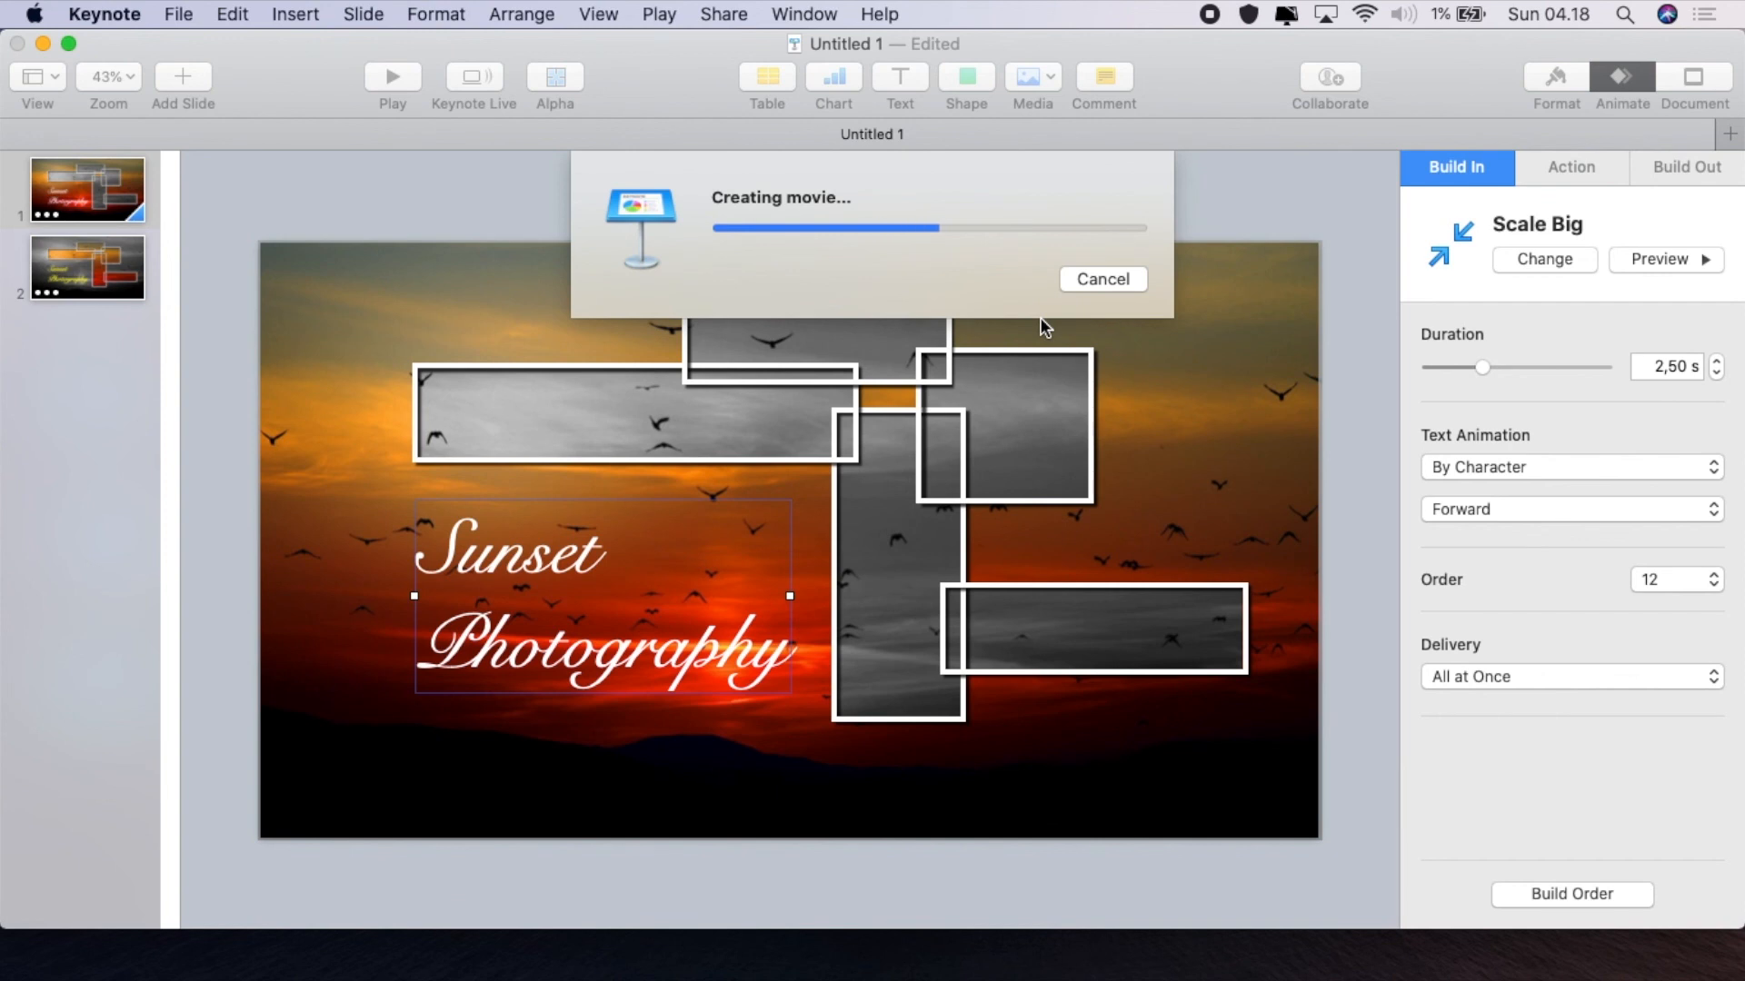